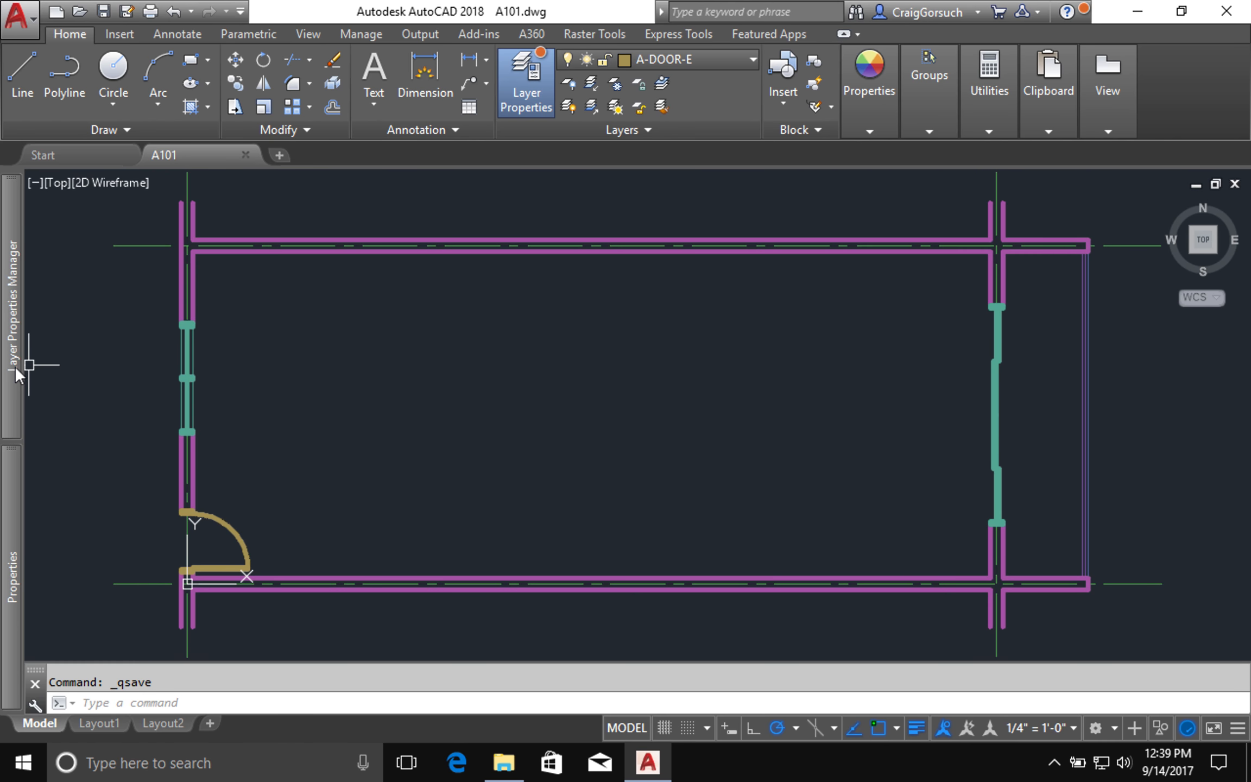
Examine the layer list in the Layer Properties Manager, including the viewport-freeze setting of G-ANNO-NPLT and the plot setting of G-VPRT.
mouse_move(13, 365)
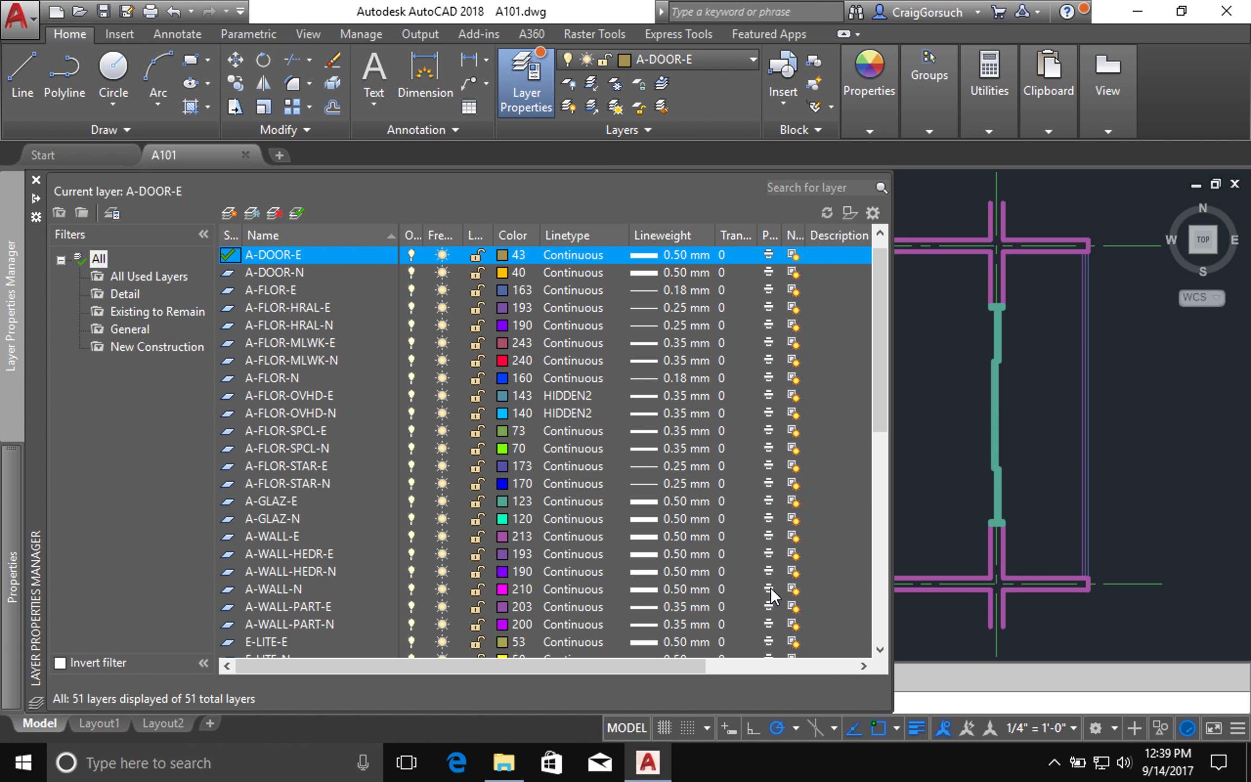
drag(884, 310, 877, 432)
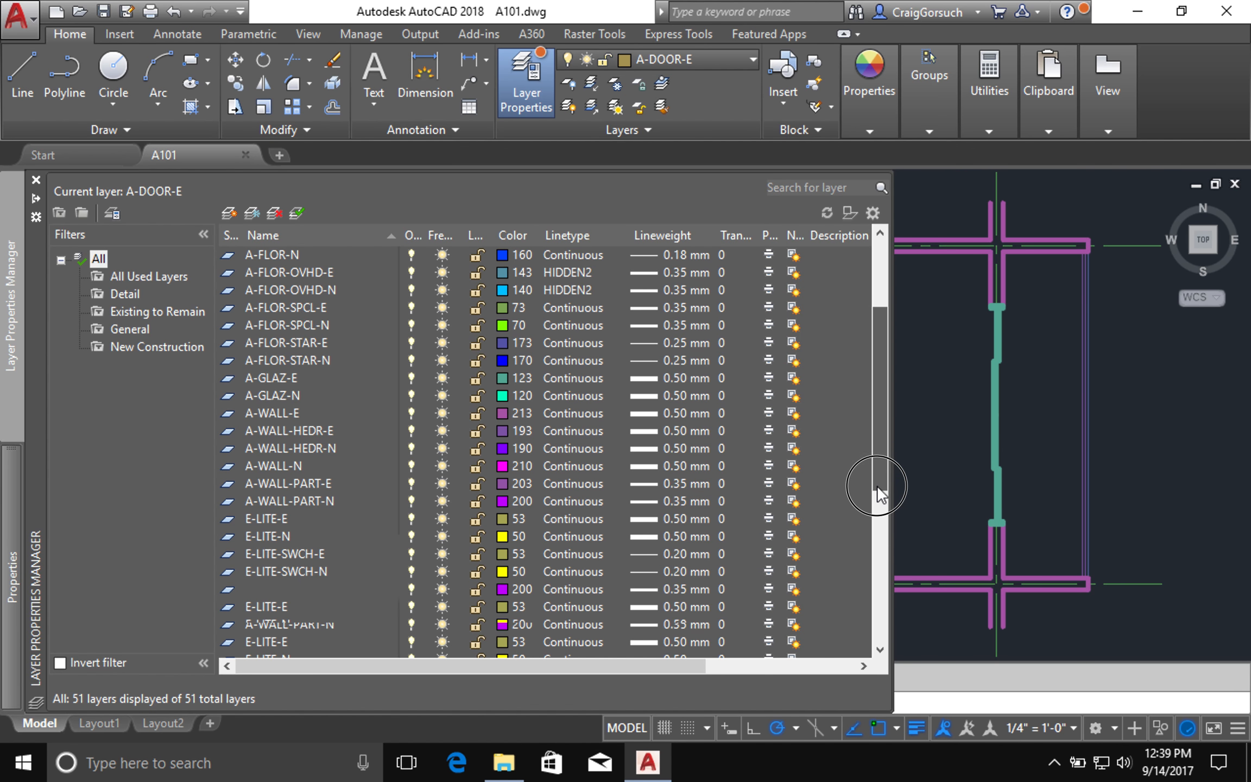
click(882, 529)
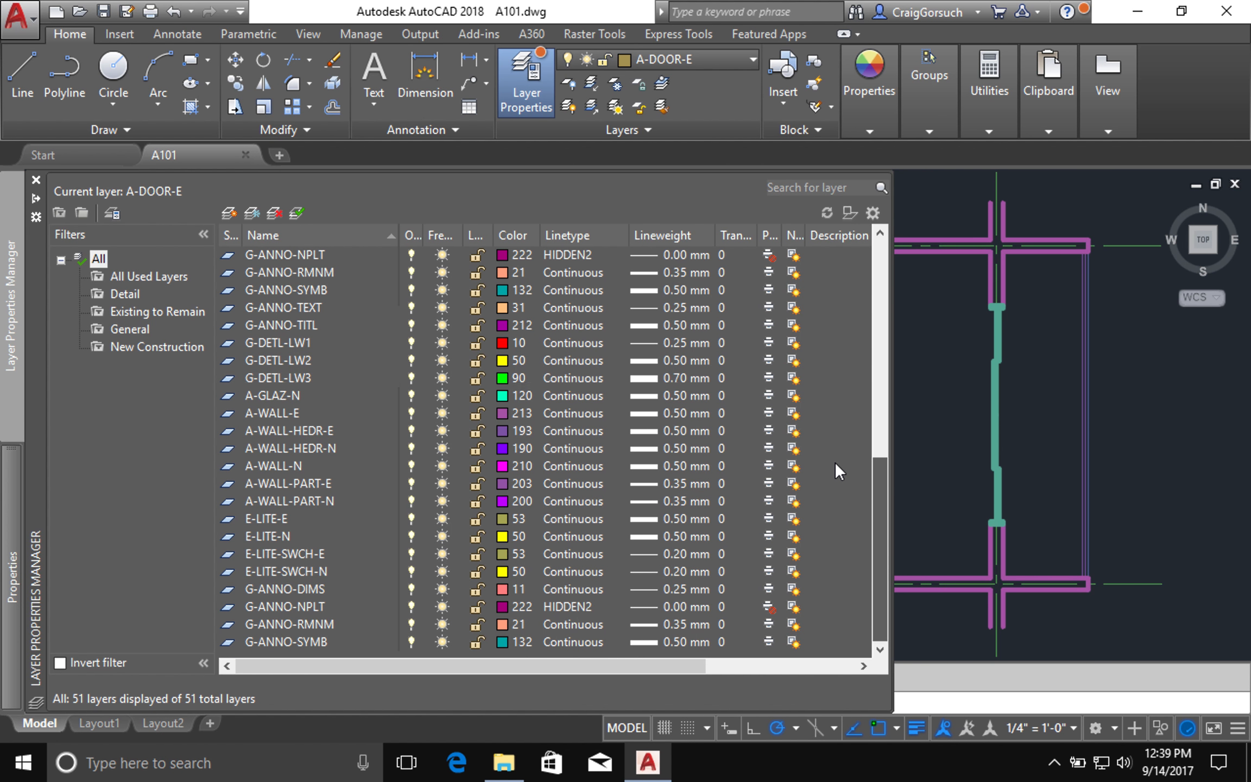
click(796, 255)
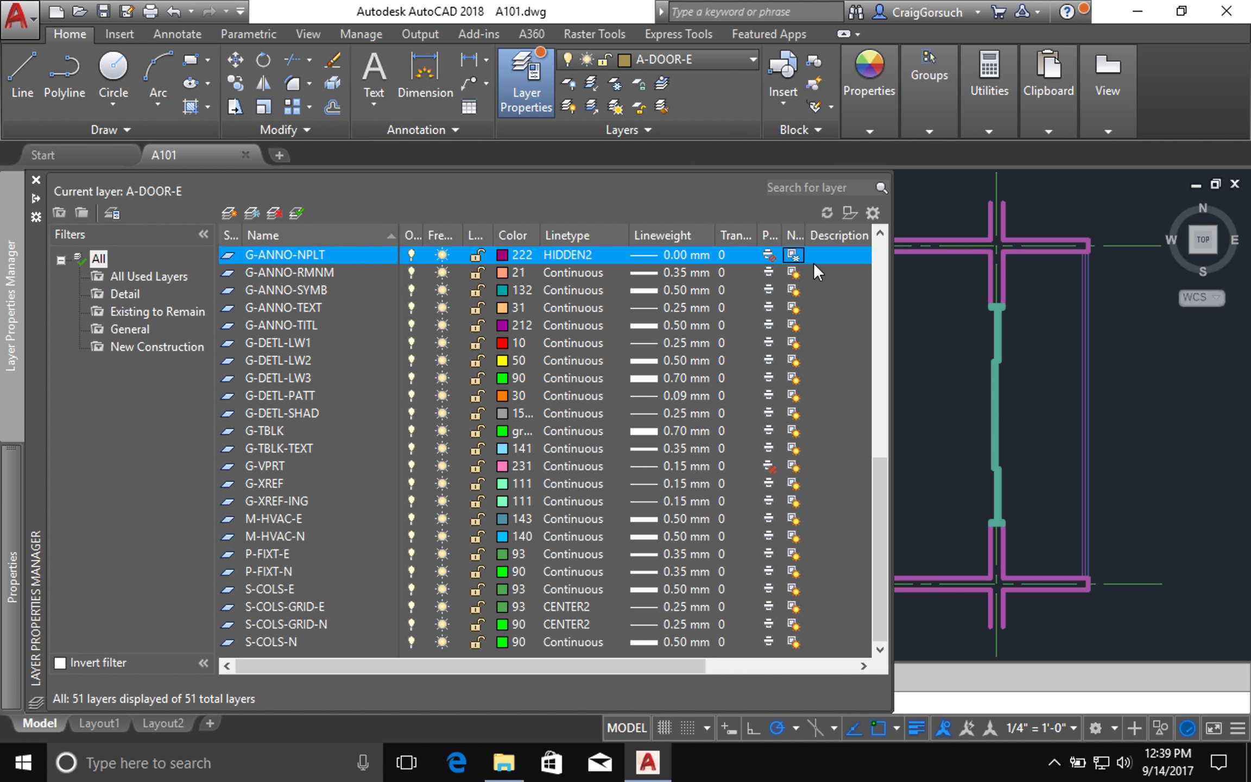
click(811, 272)
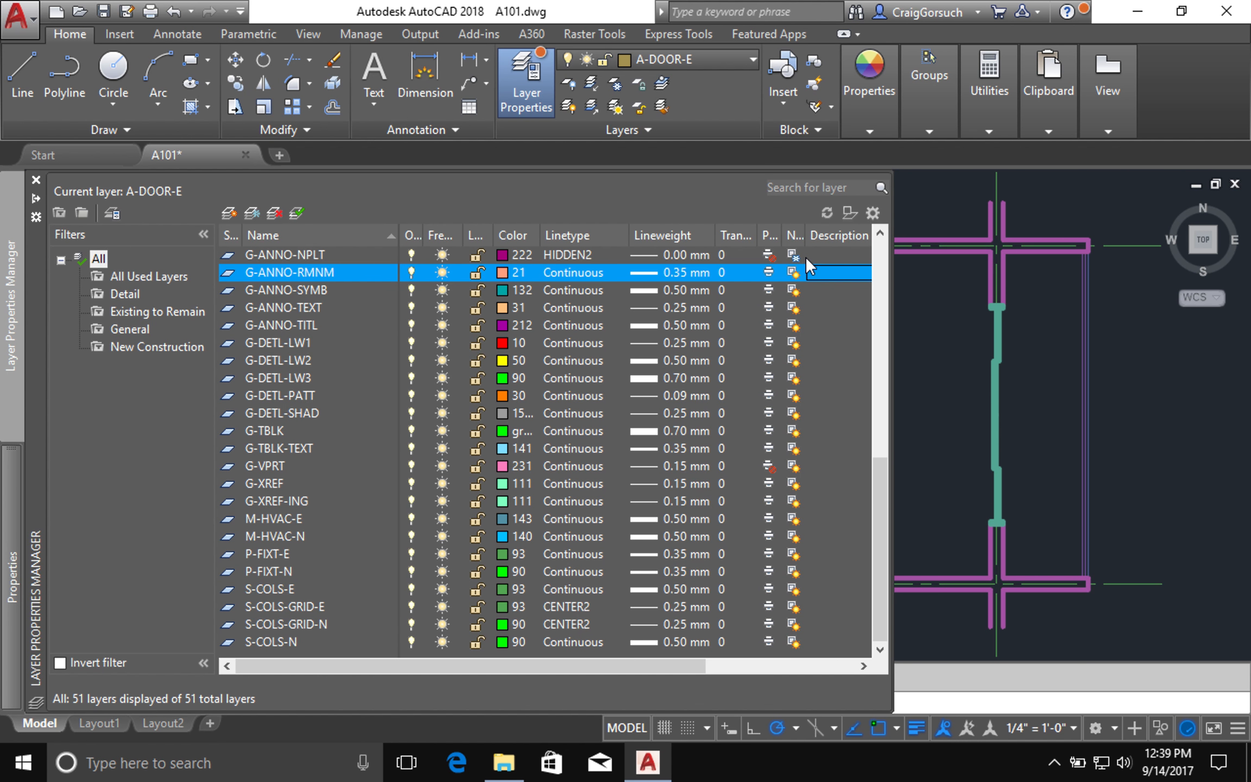
click(799, 256)
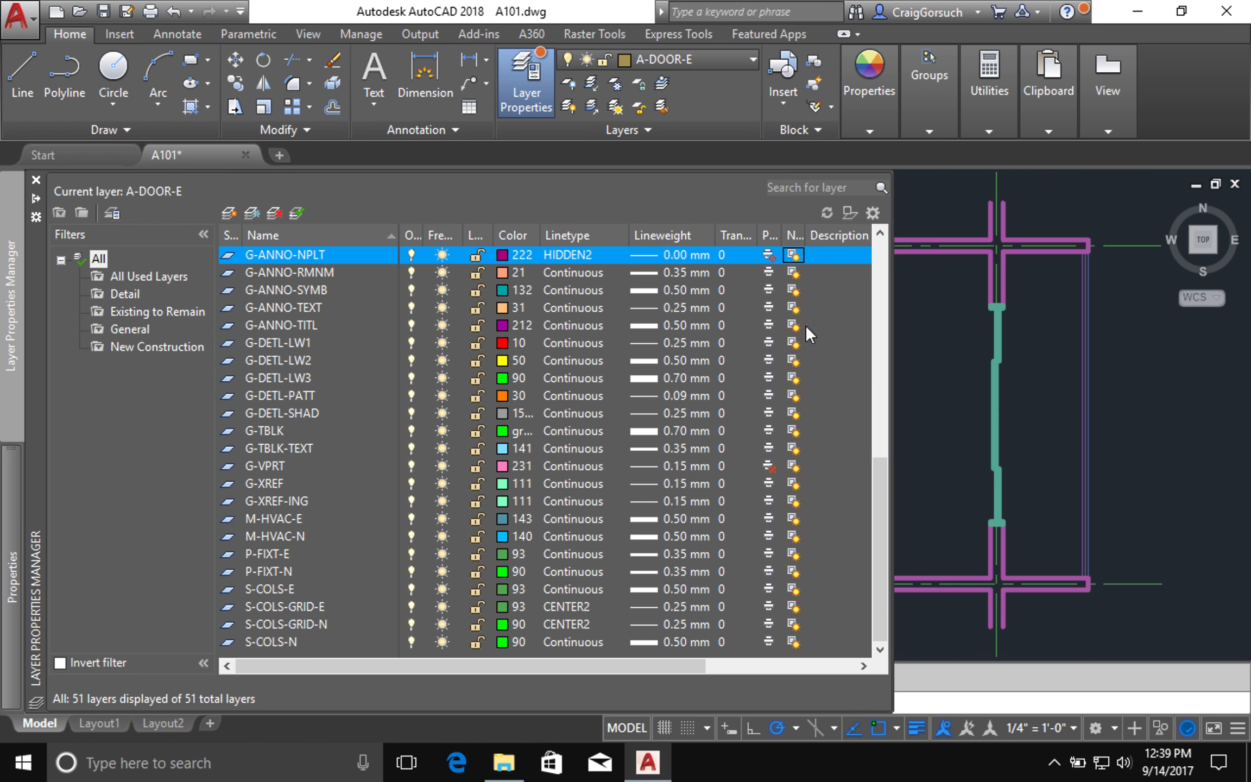
click(338, 467)
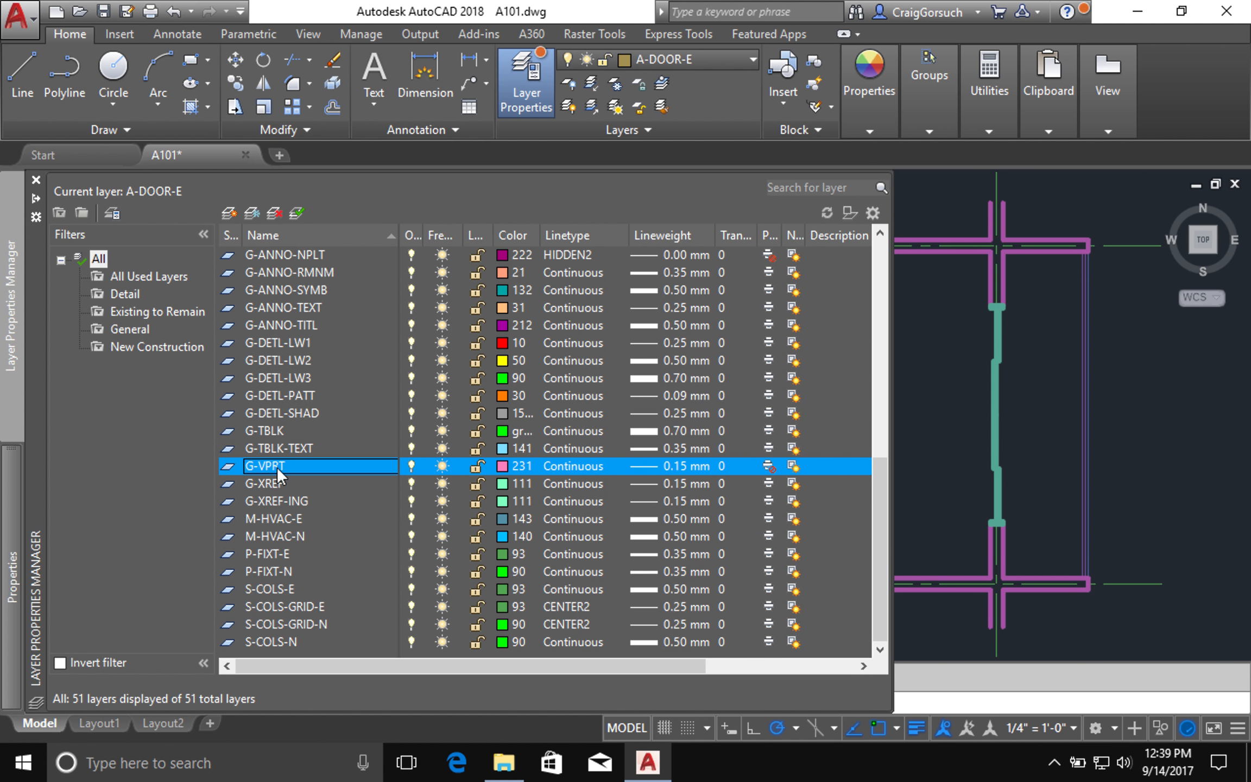
click(768, 466)
drag(876, 476, 871, 521)
drag(871, 372, 875, 247)
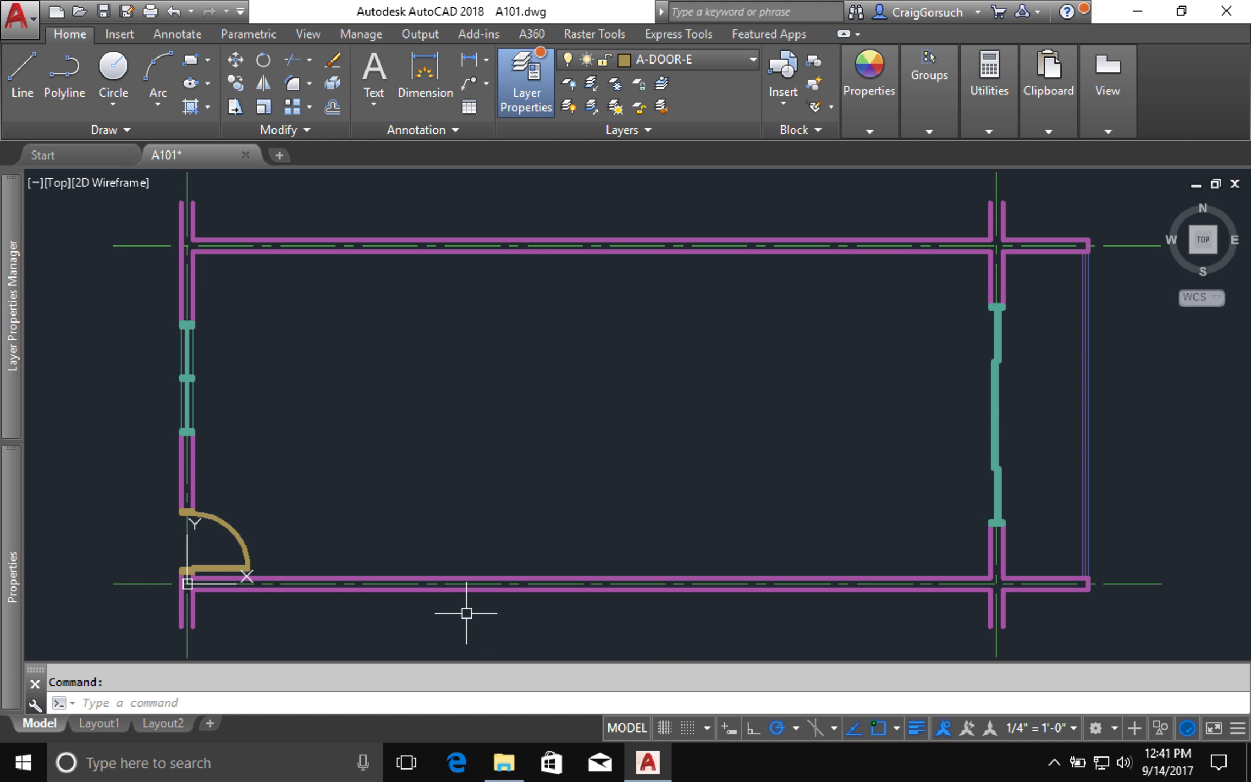
Switch to Layout1, open its page setup for modification and set the plotter to AutoCAD PDF (General Documentation).pc3.
mouse_move(103, 725)
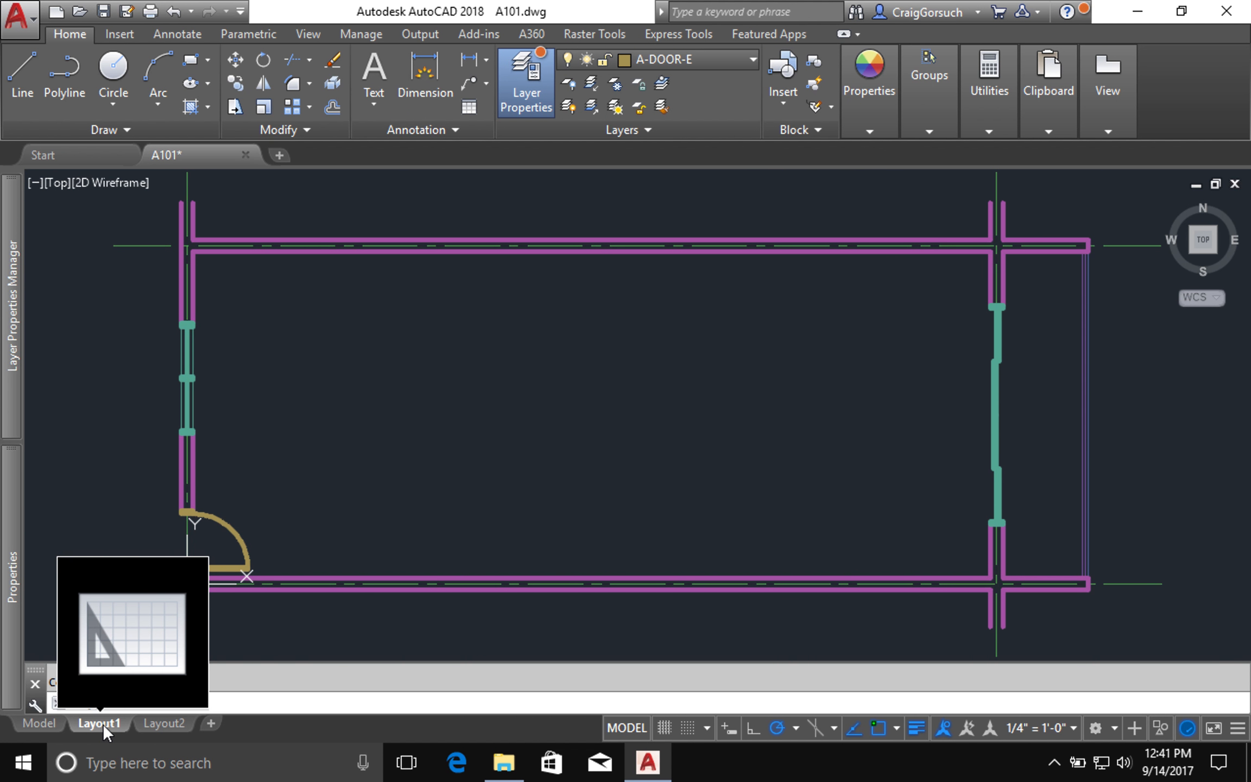
click(103, 724)
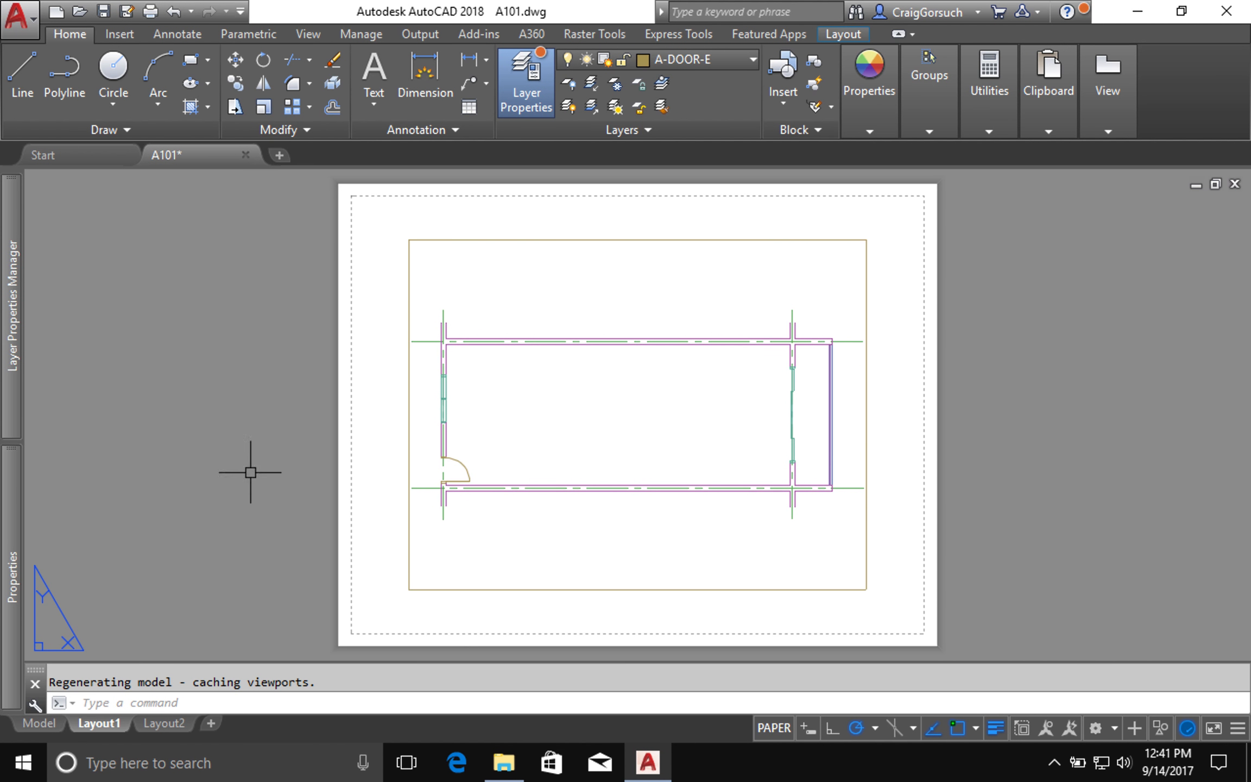
mouse_move(7, 404)
right_click(100, 722)
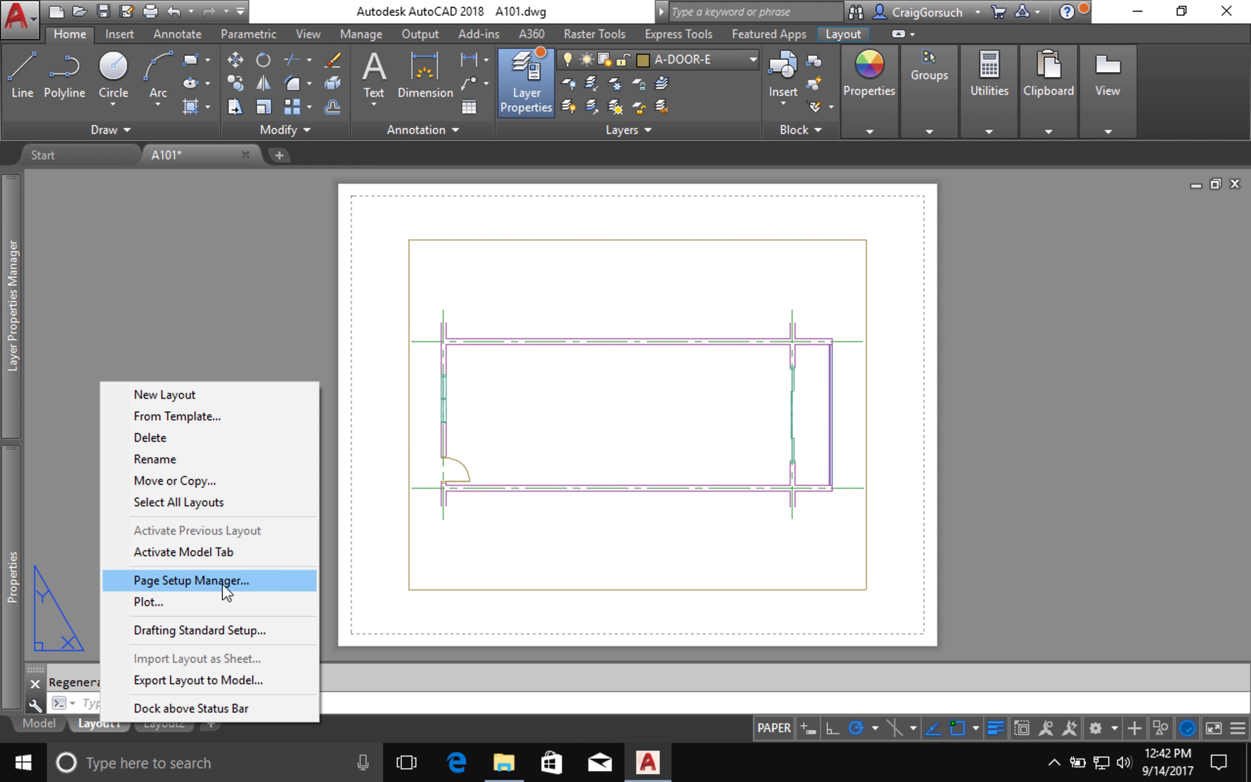
click(239, 578)
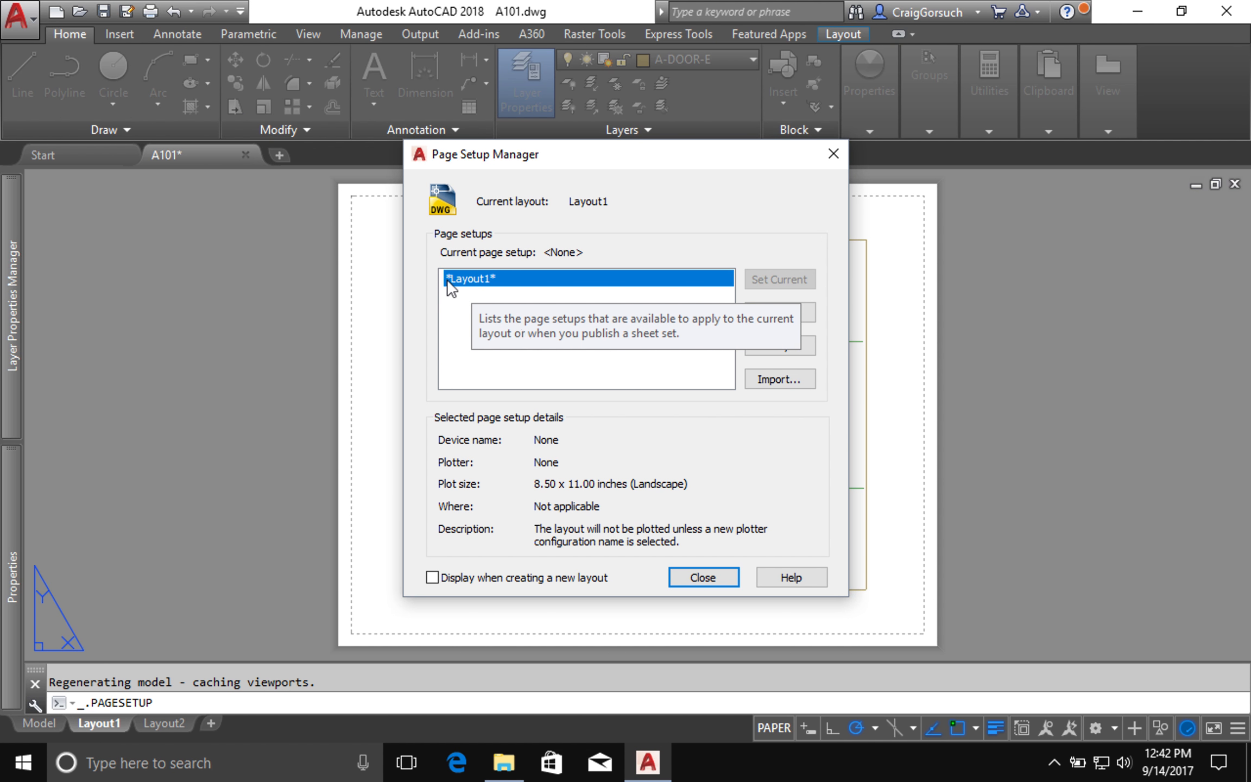
click(797, 352)
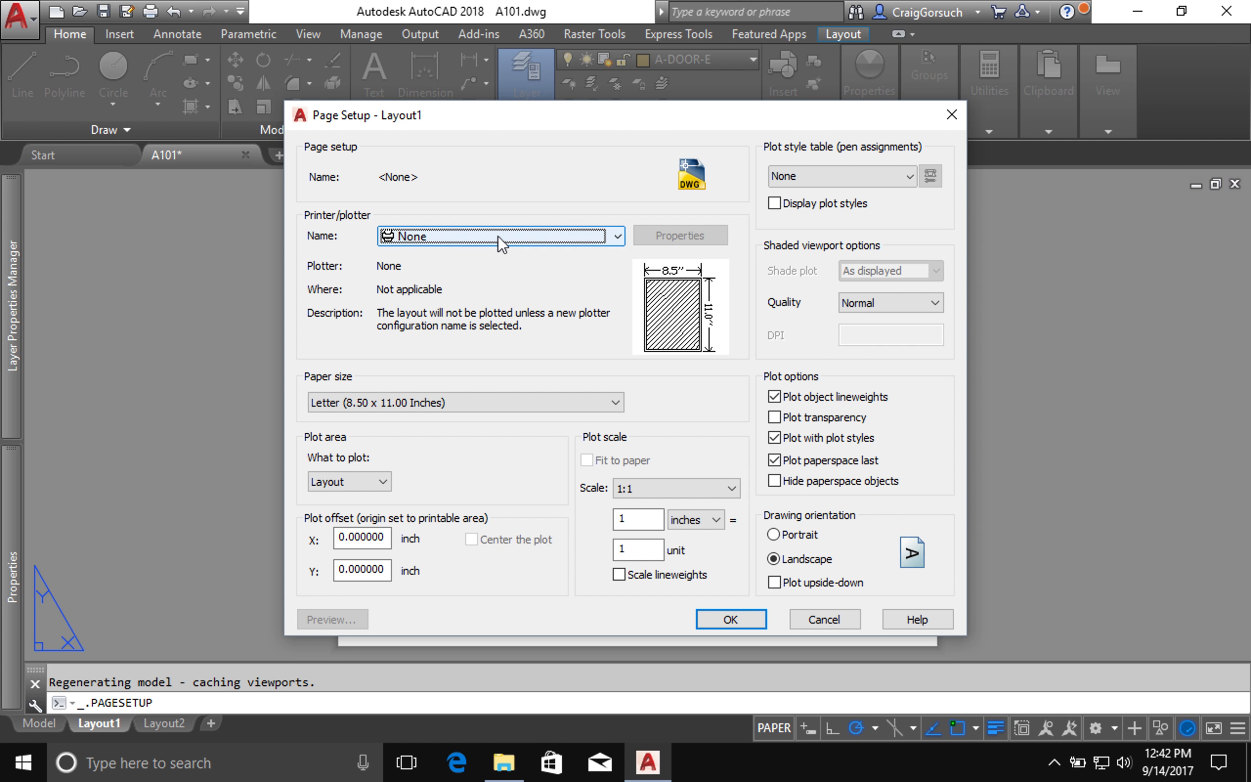
click(500, 239)
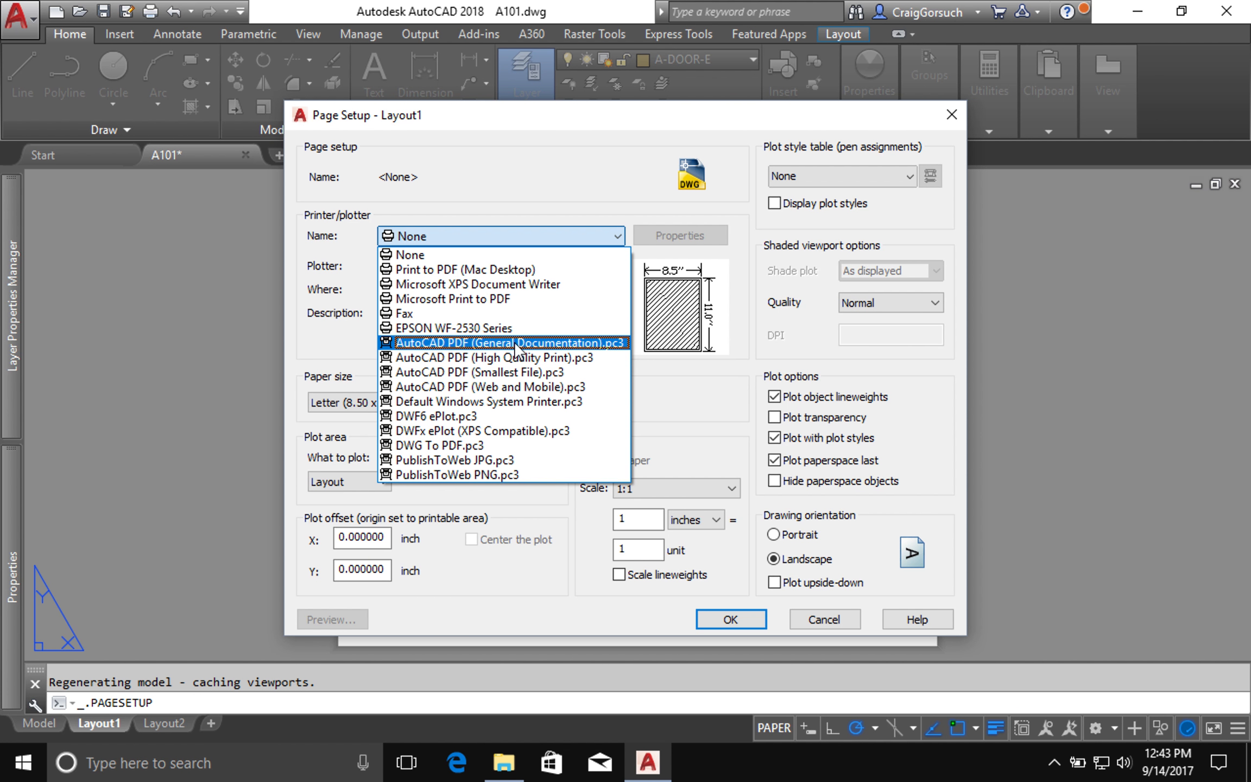
click(514, 343)
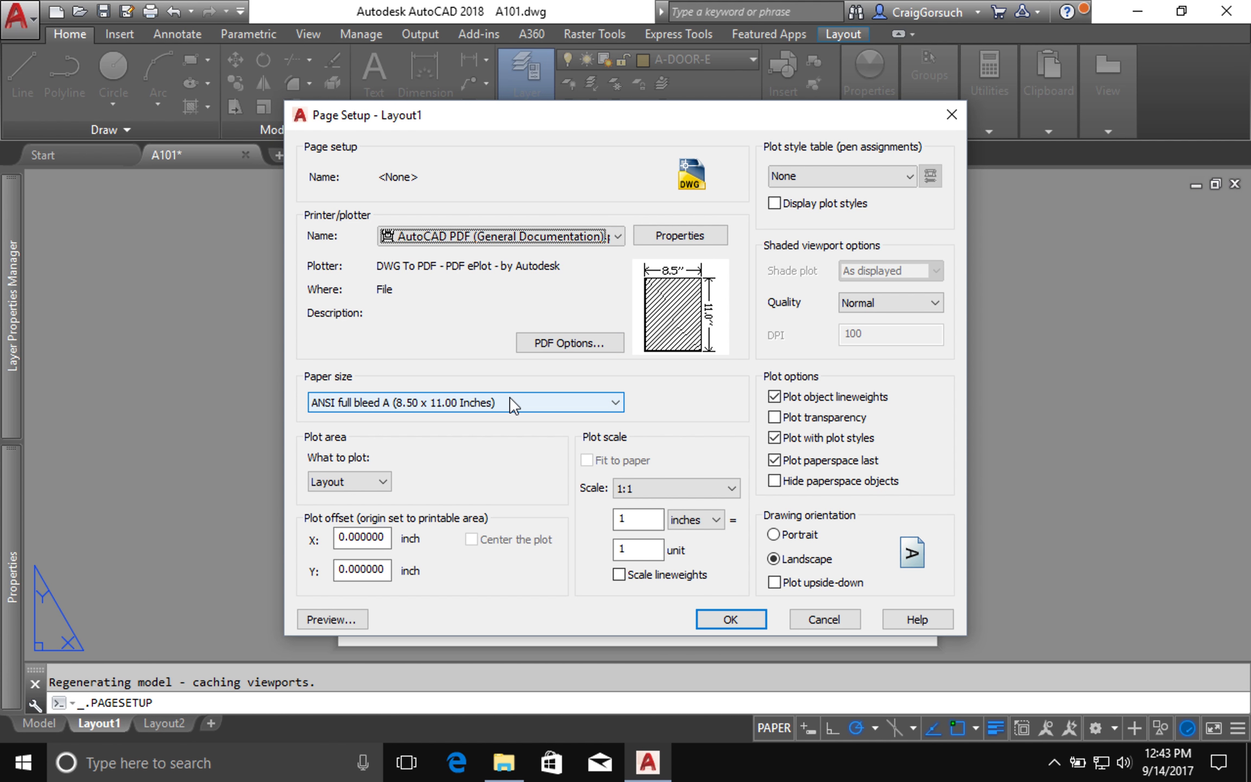
Set the paper size of Layout1 to ANSI full bleed B (17.00 x 11.00 Inches).
click(397, 405)
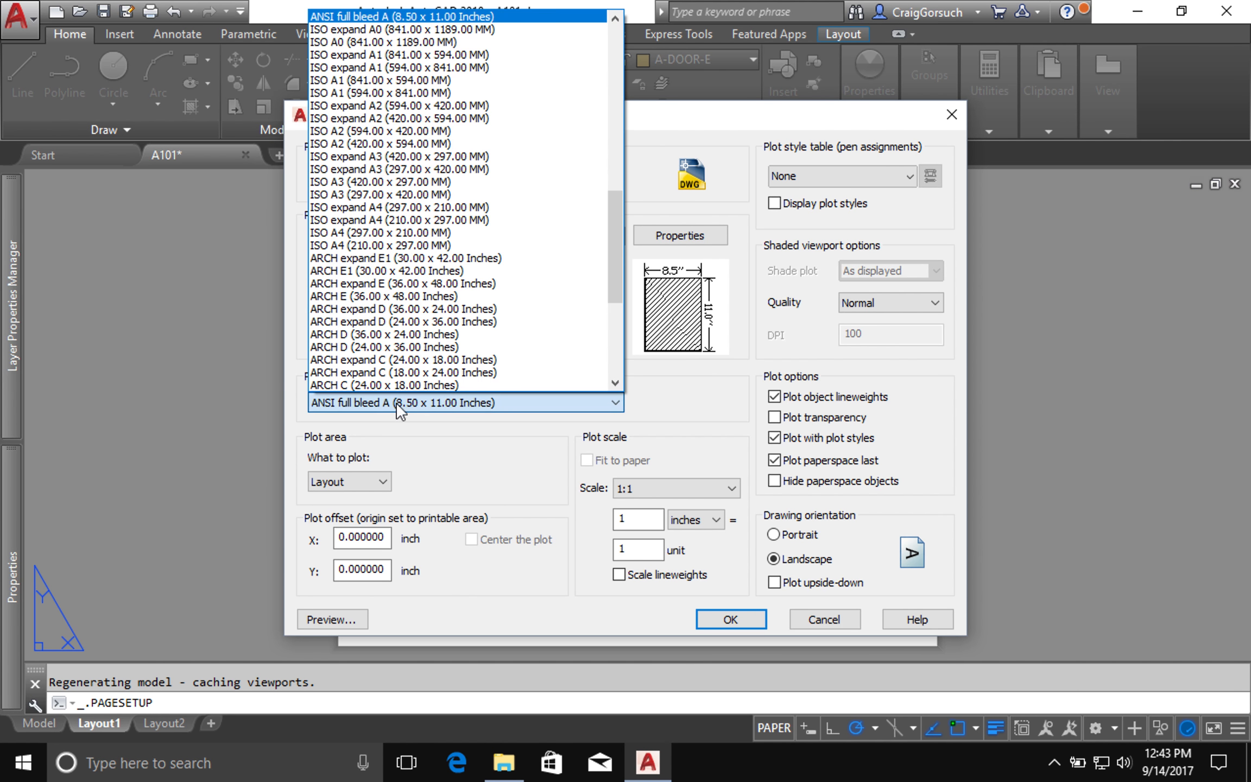
click(617, 269)
drag(617, 270, 612, 202)
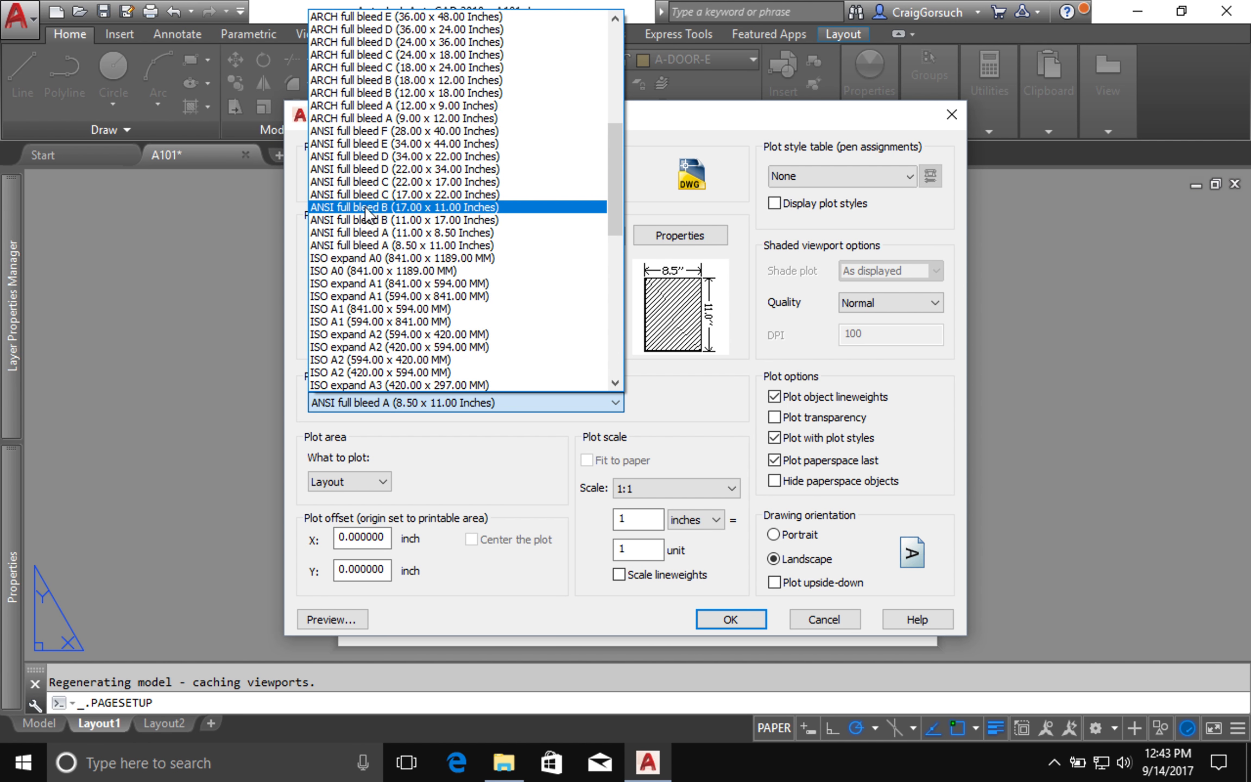
click(353, 209)
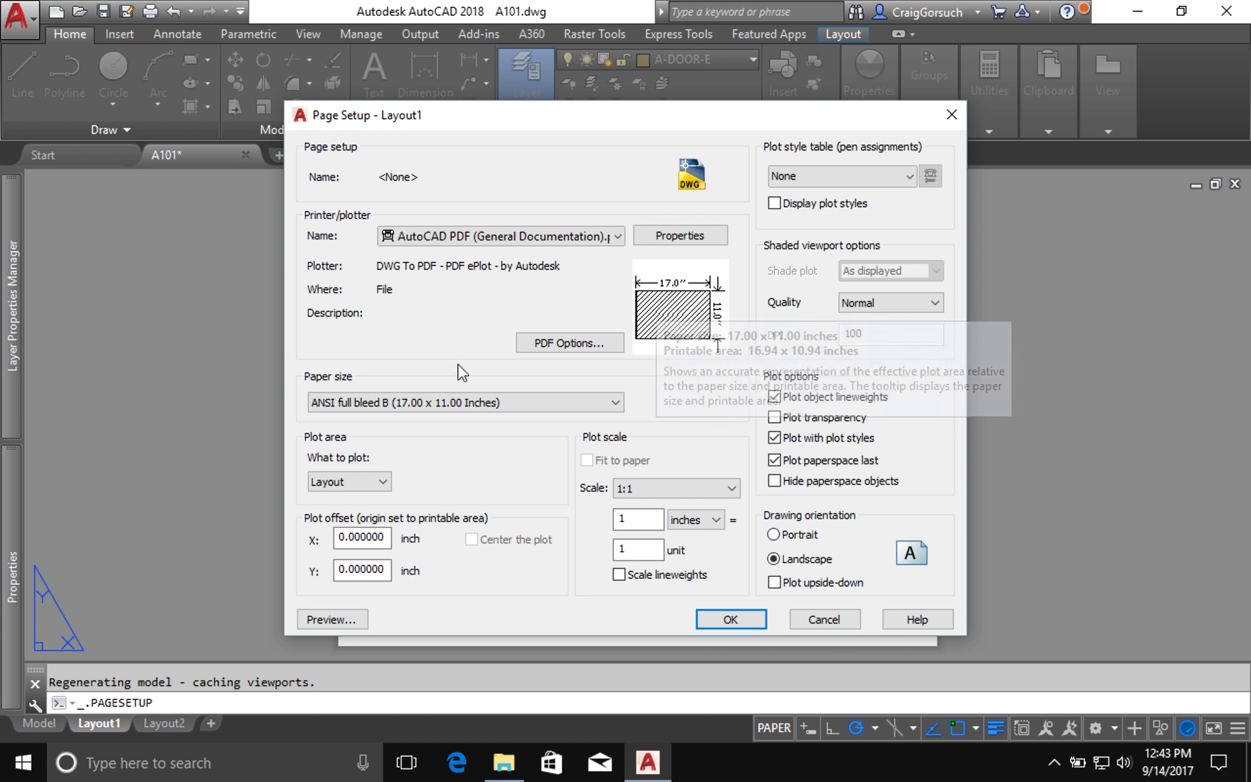
Try the ANSI full bleed B (11.00 x 17.00 Inches) paper size and restore the 17.00 x 11.00 Inches version.
click(441, 405)
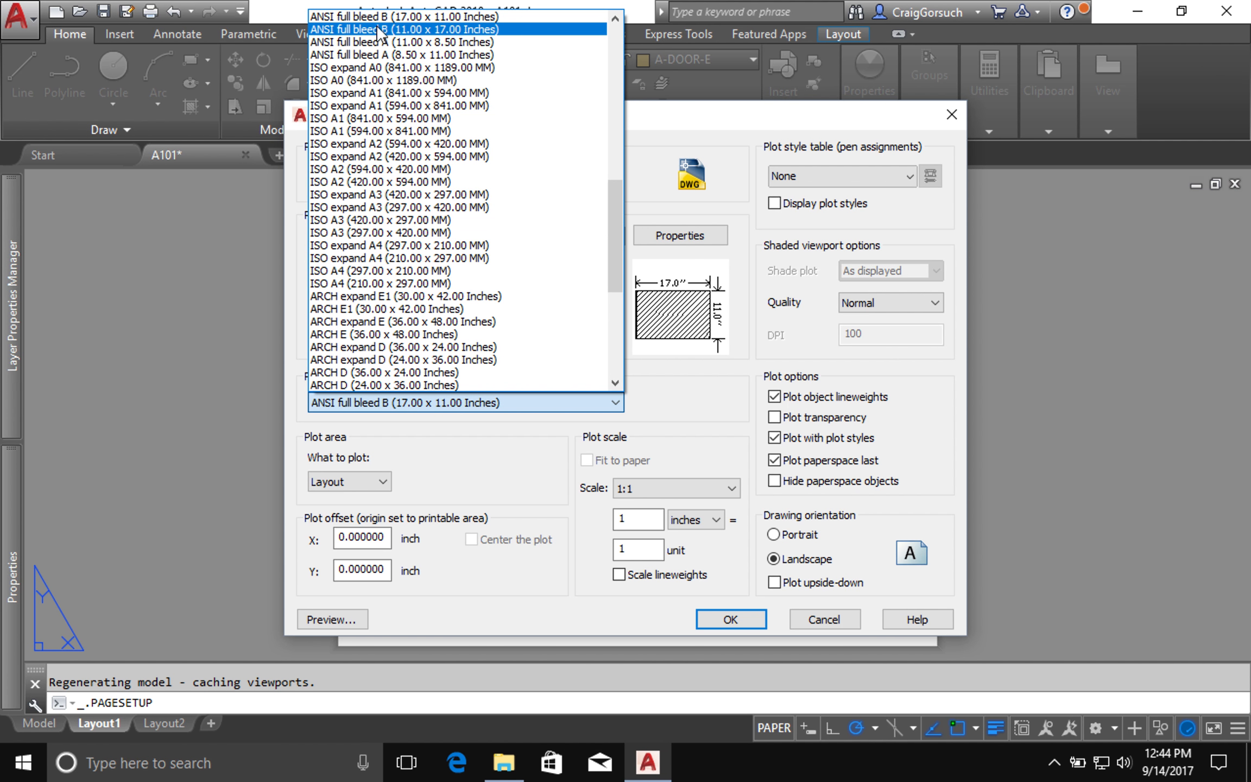
click(426, 29)
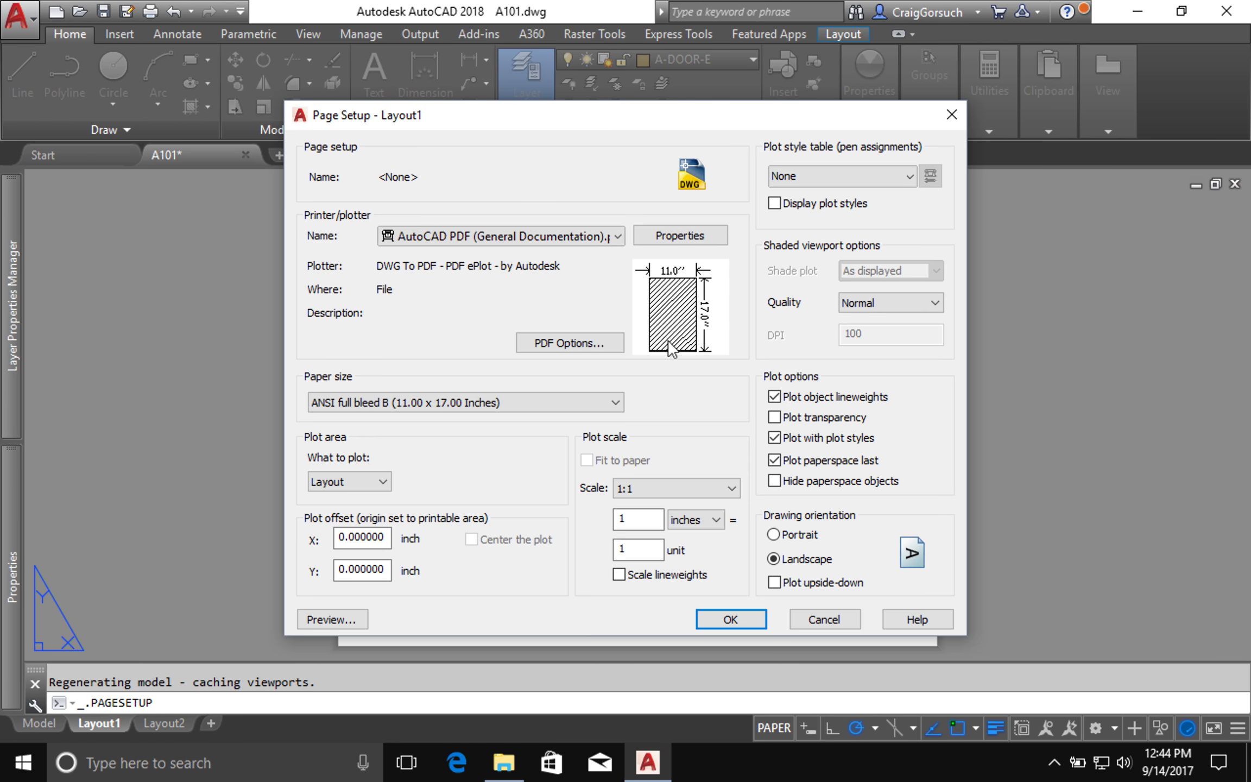
mouse_move(679, 340)
click(462, 402)
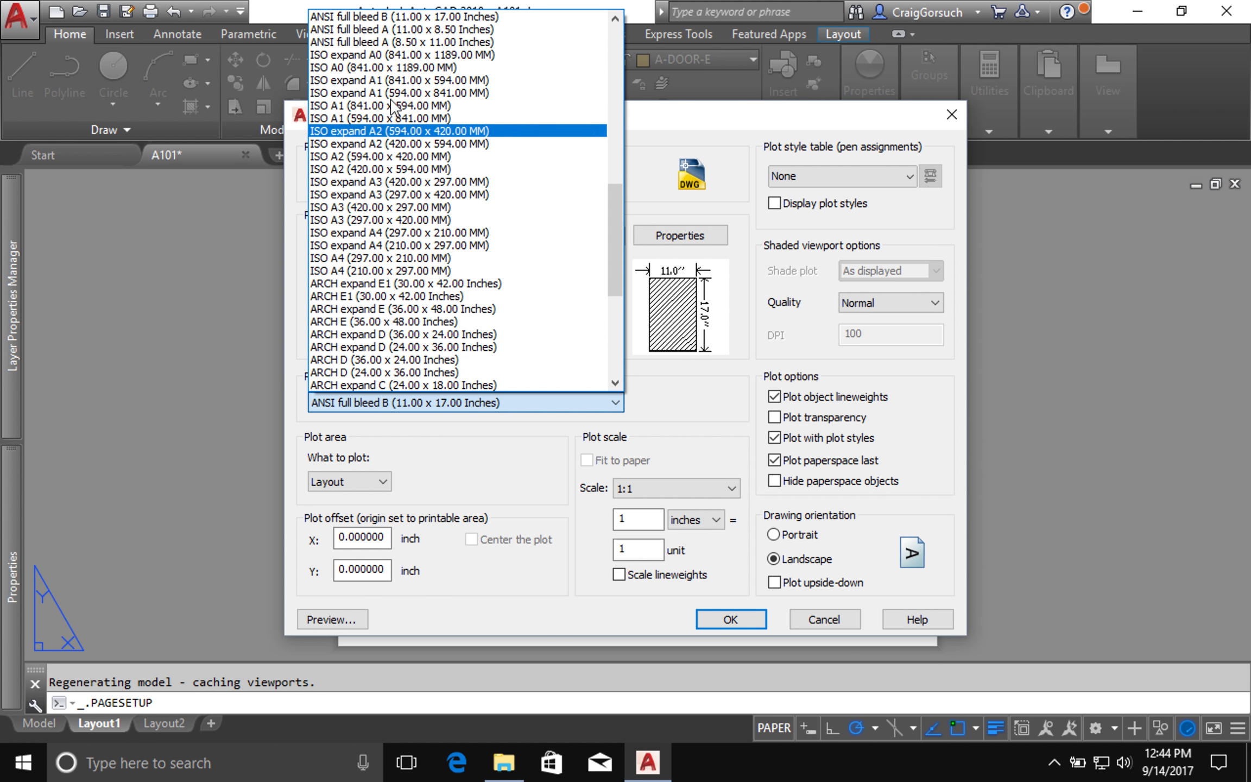
click(615, 22)
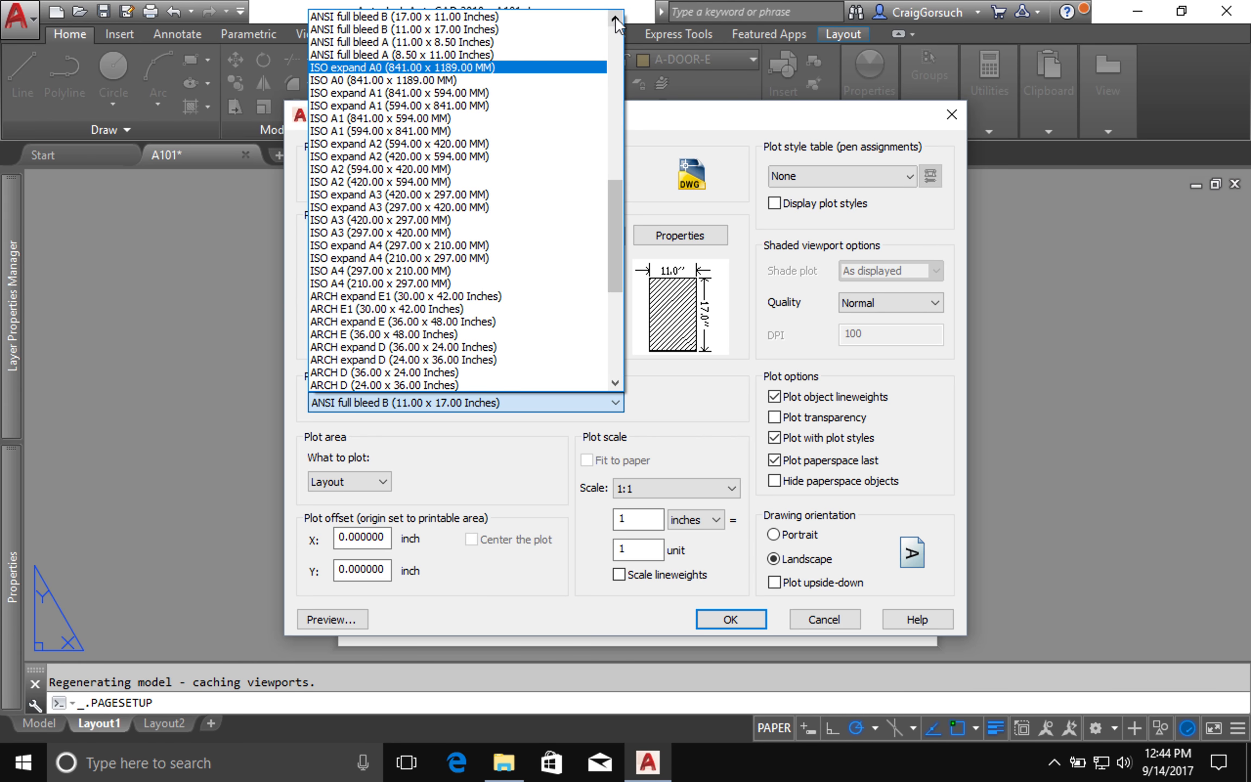
click(510, 18)
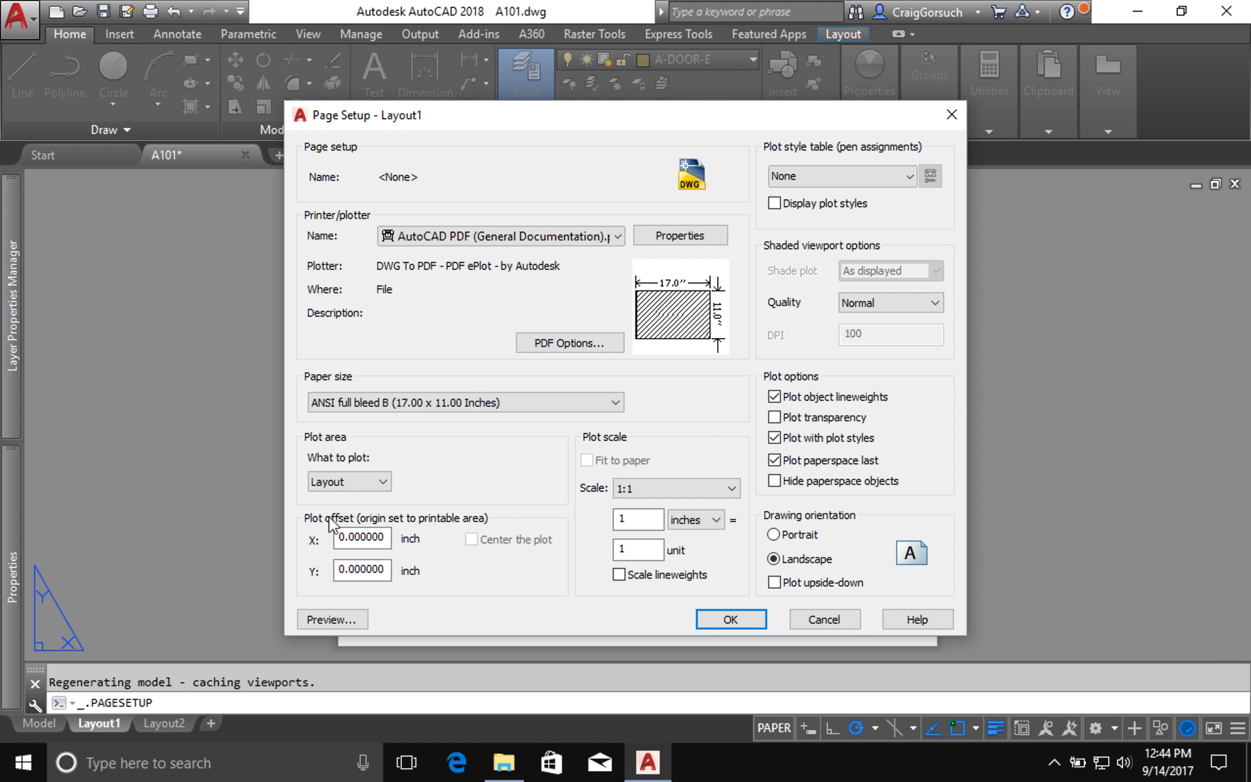
Keep the plot area as Layout, assign the monochrome.ctb plot style table, and apply the page setup to Layout1.
click(376, 481)
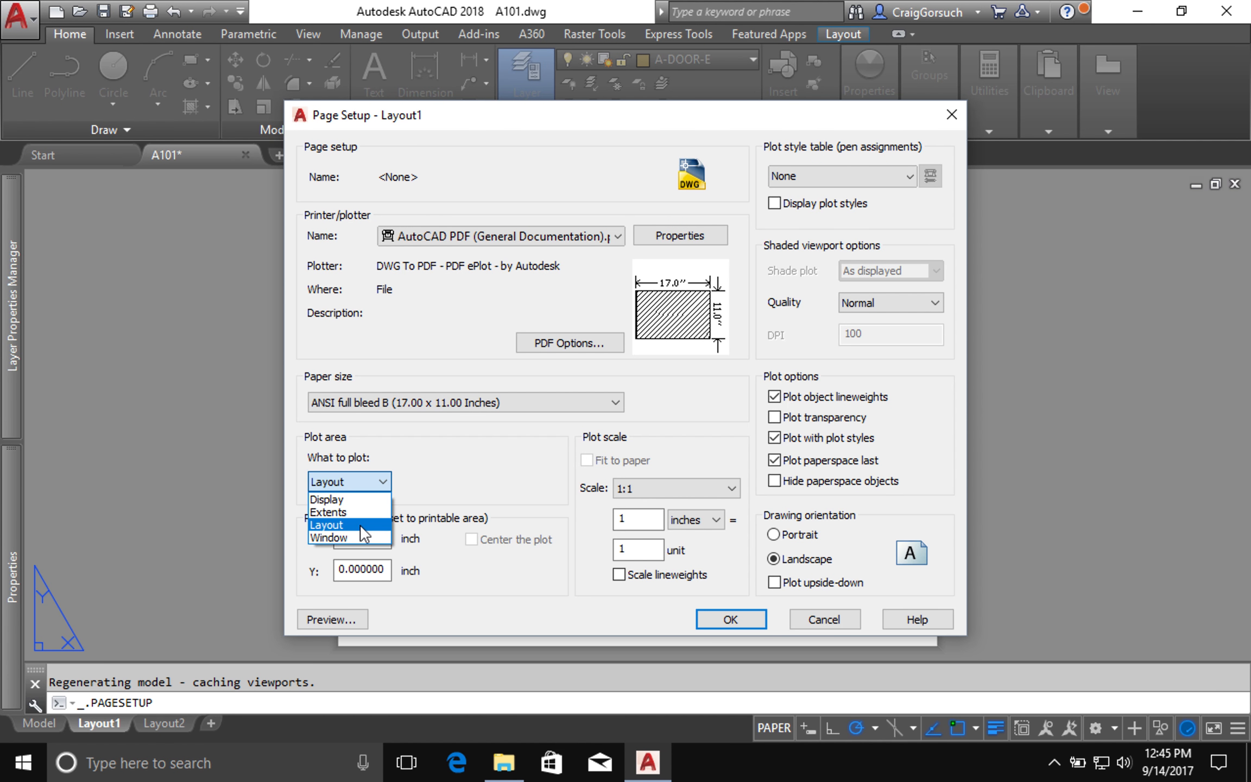
click(360, 525)
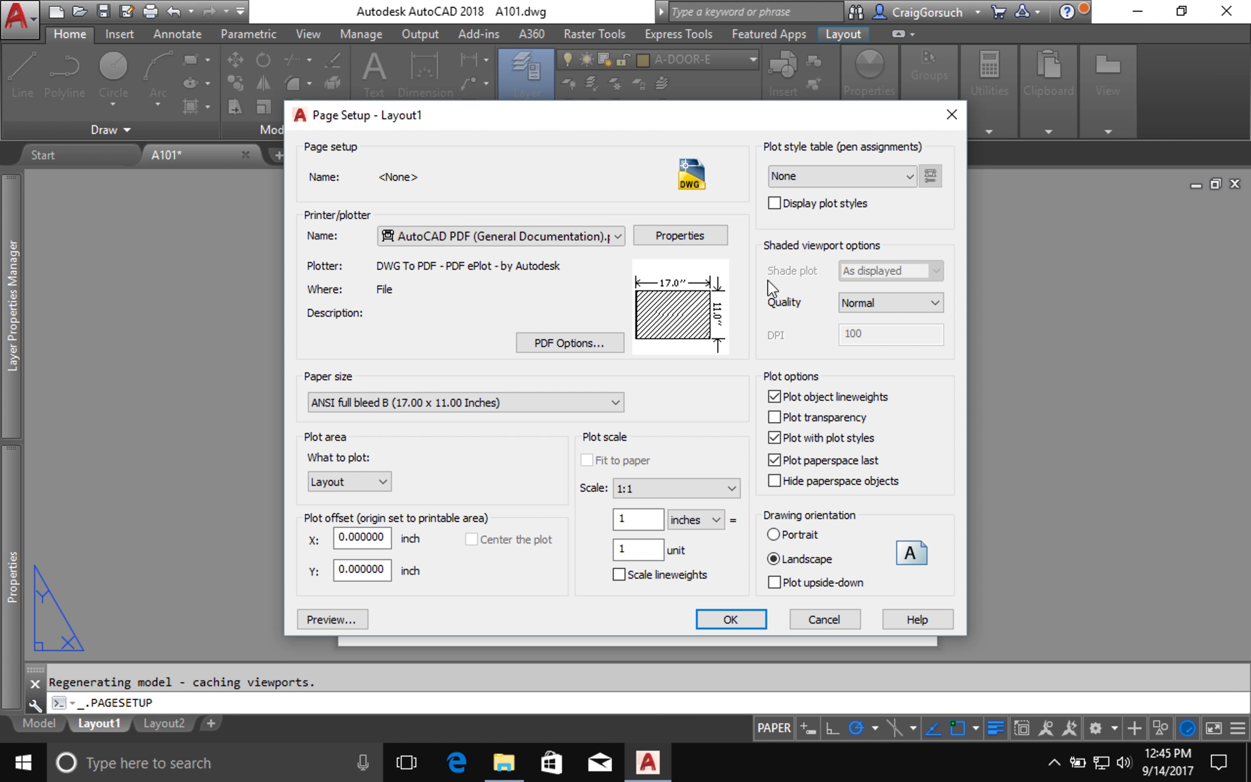
click(843, 181)
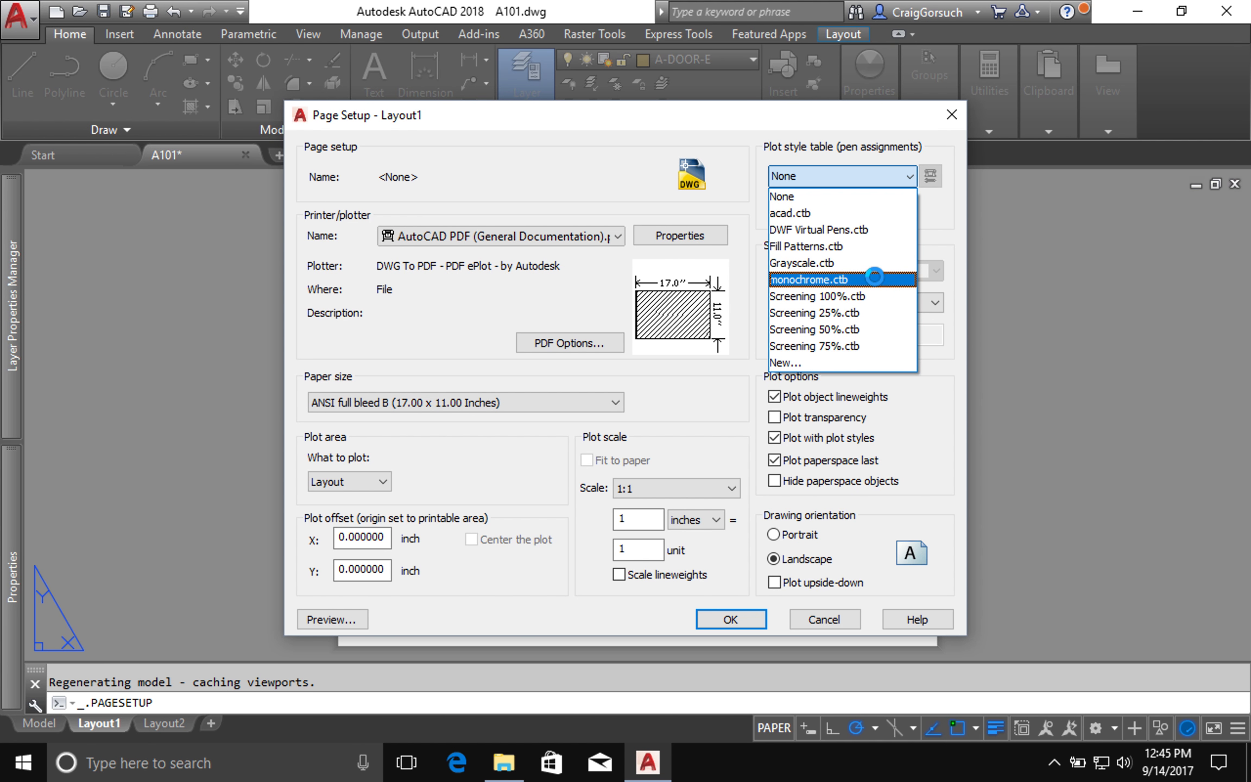
click(874, 278)
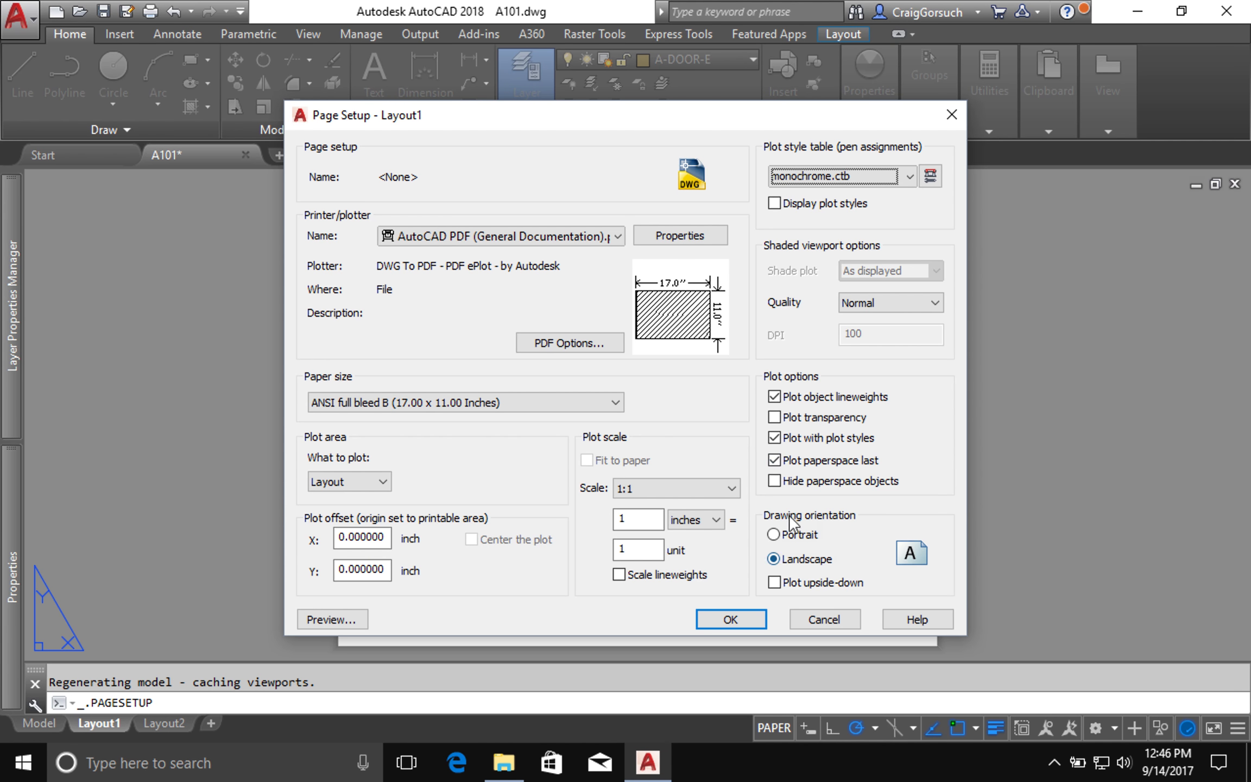
click(728, 618)
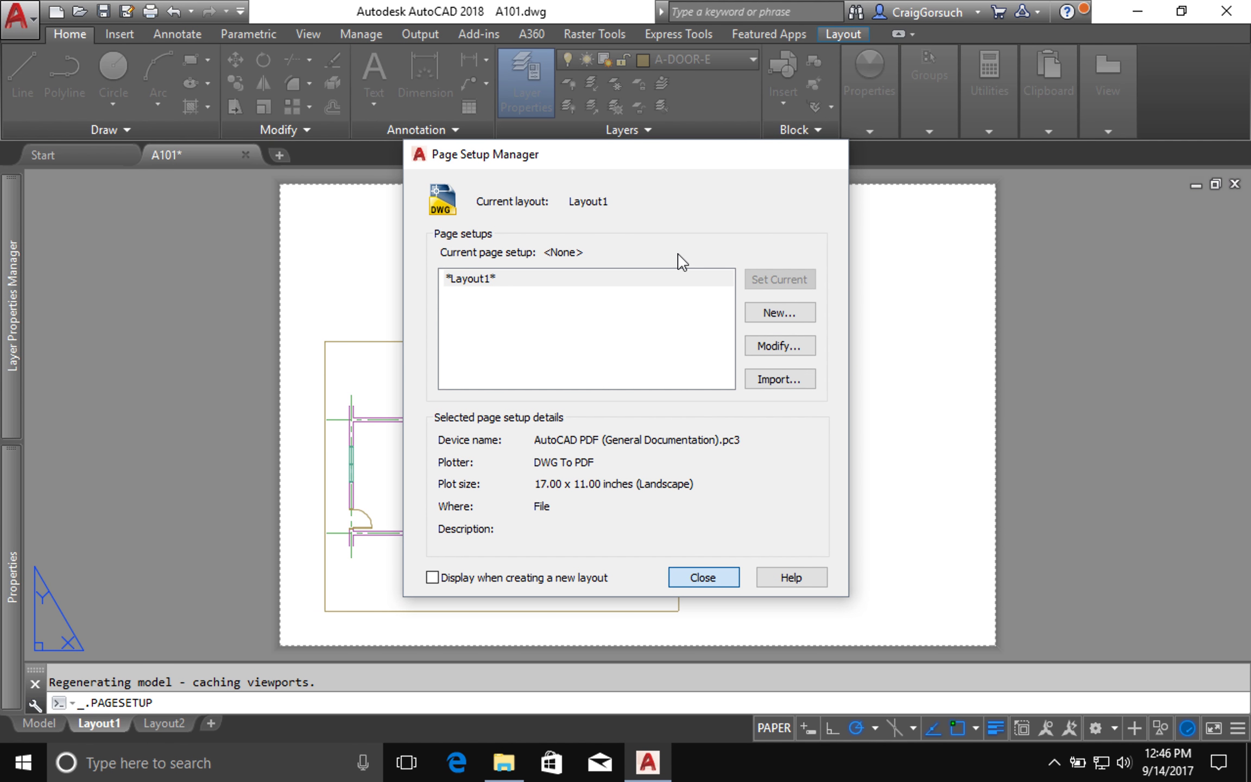
key(Escape)
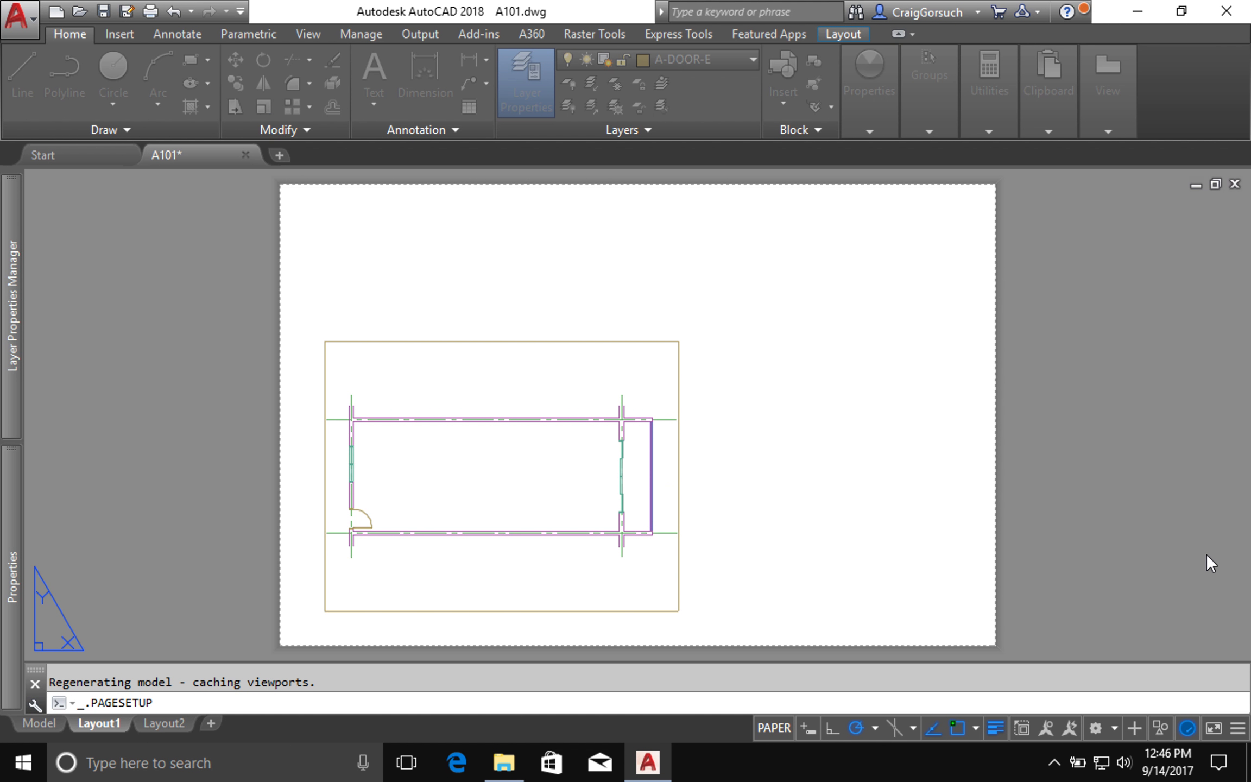
Enlarge the viewport by stretching its upper-right corner close to the upper-right corner of the sheet.
middle_drag(607, 436, 606, 430)
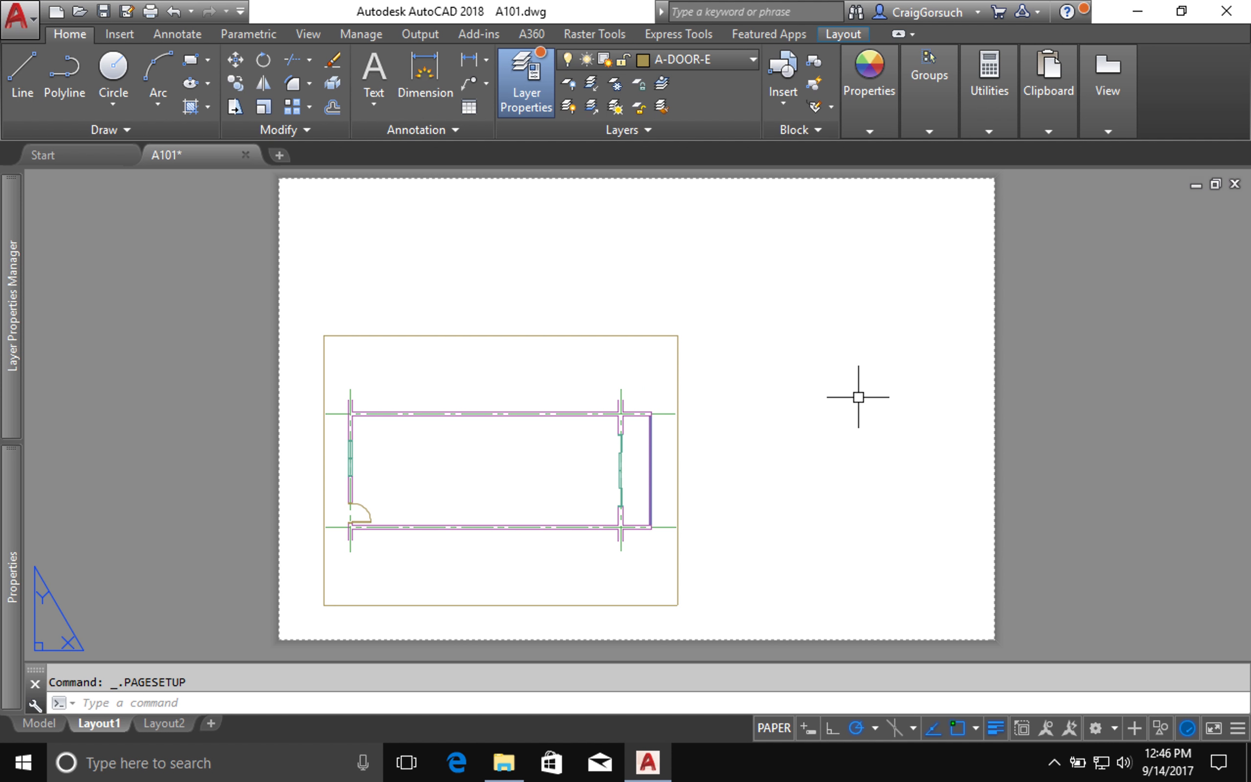
click(581, 332)
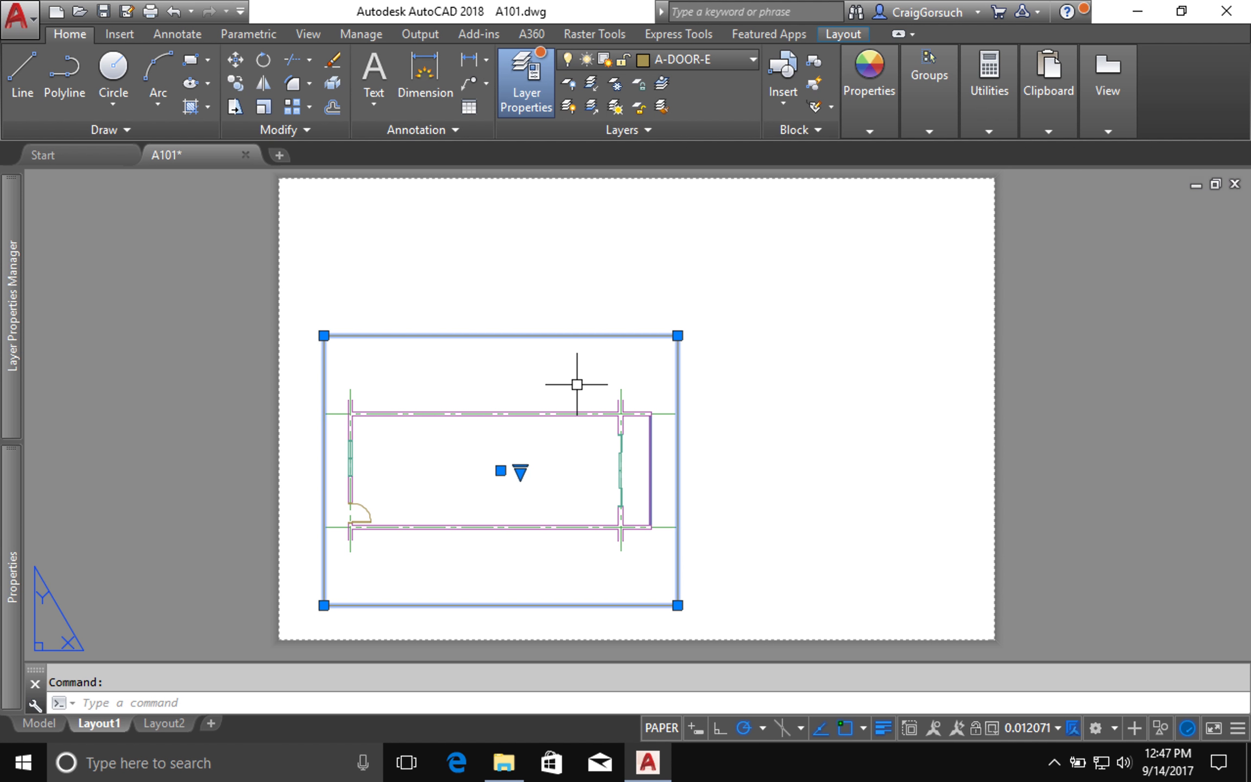
click(678, 335)
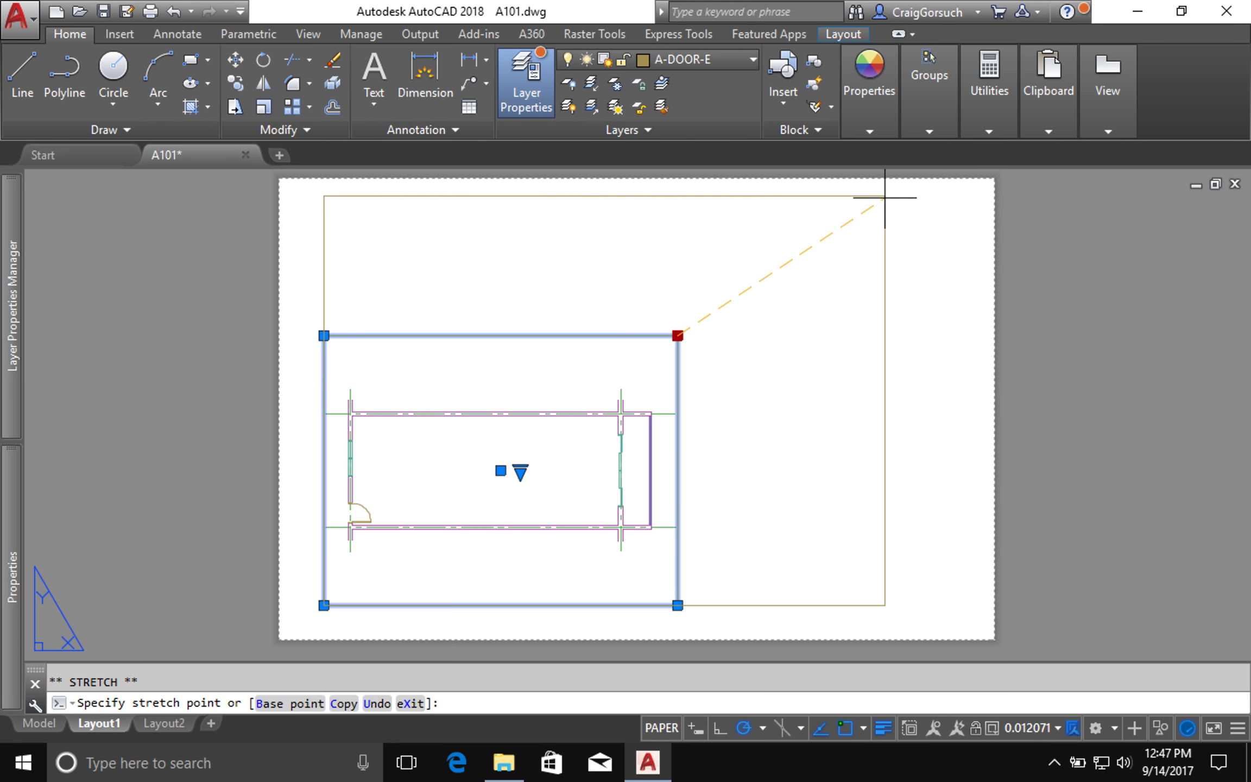
click(898, 204)
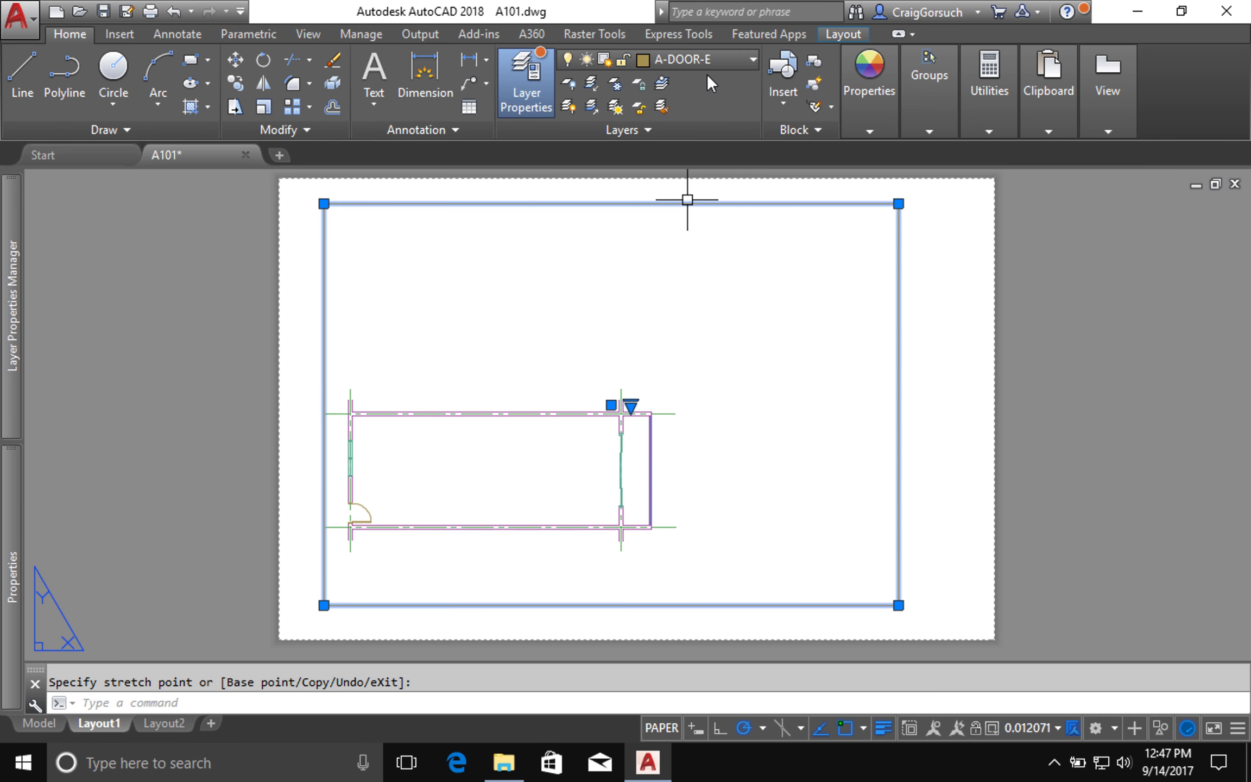
Move the selected viewport to the G-VPRT layer and clear the selection.
click(729, 57)
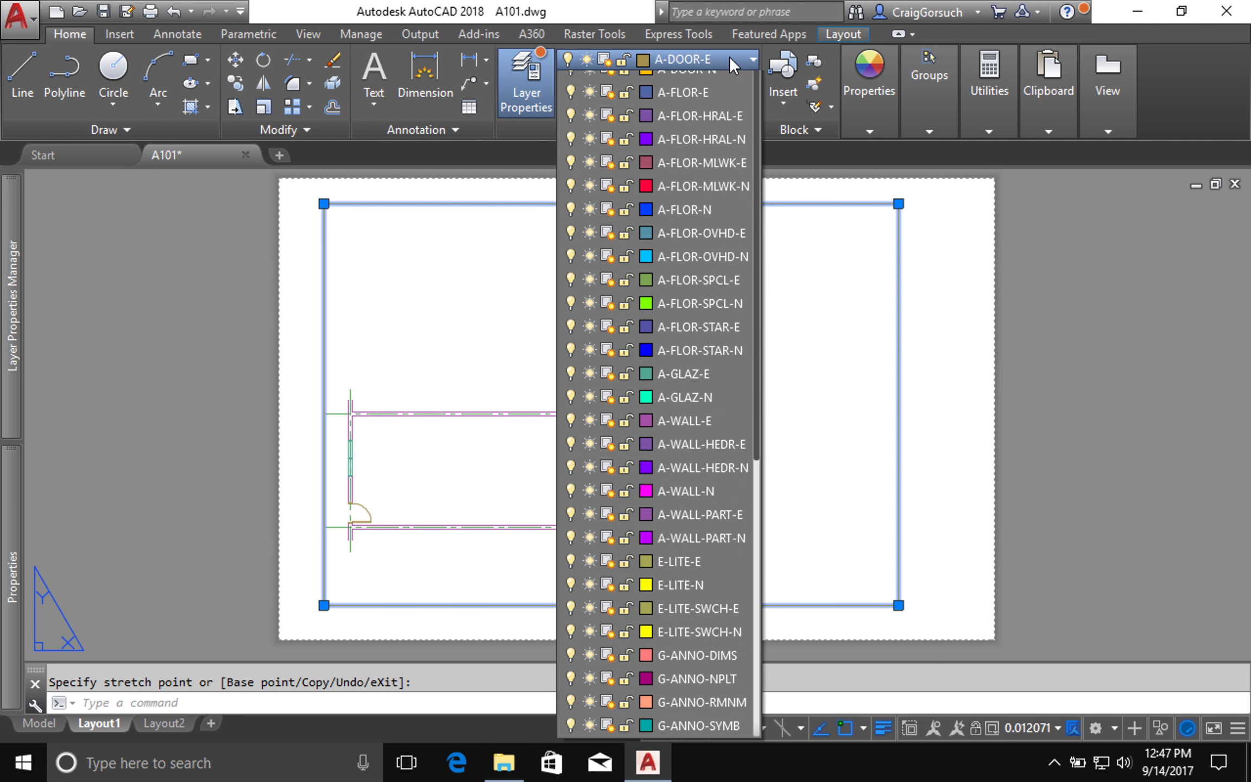
drag(758, 408, 752, 619)
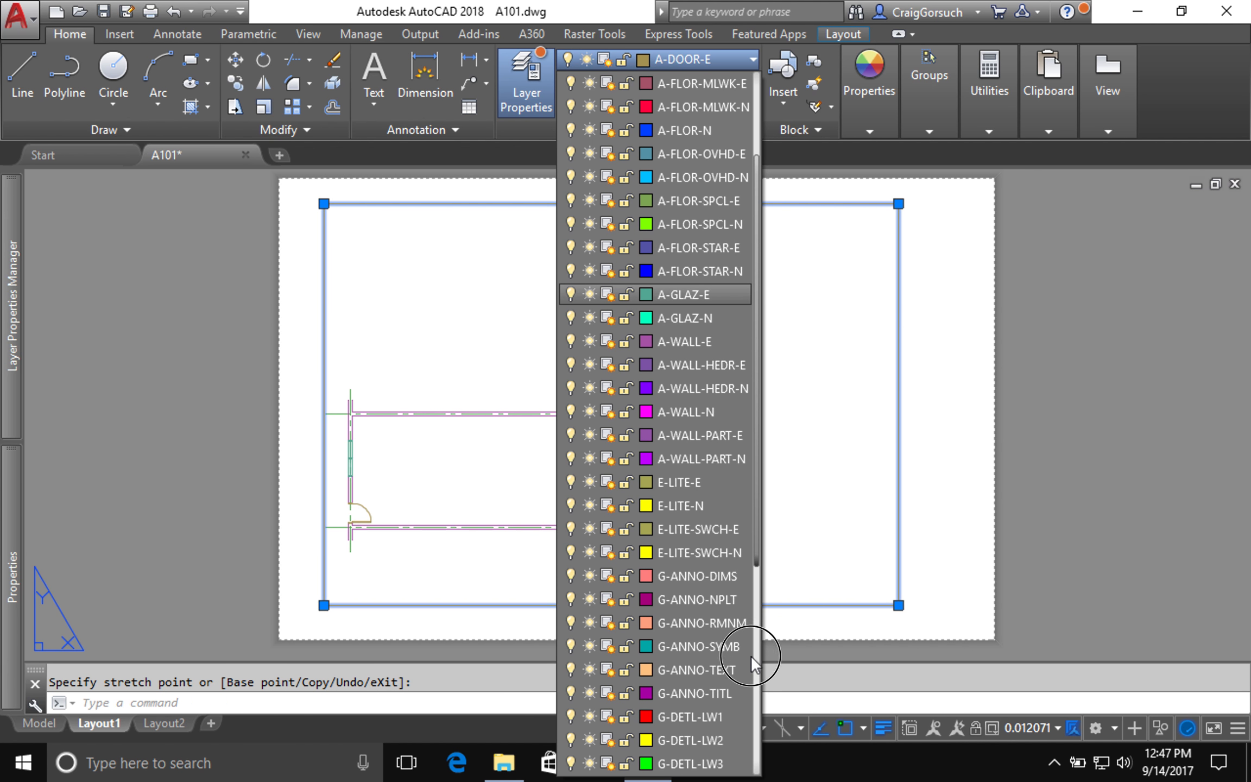
drag(747, 682, 750, 712)
scroll(672, 624, down, 1)
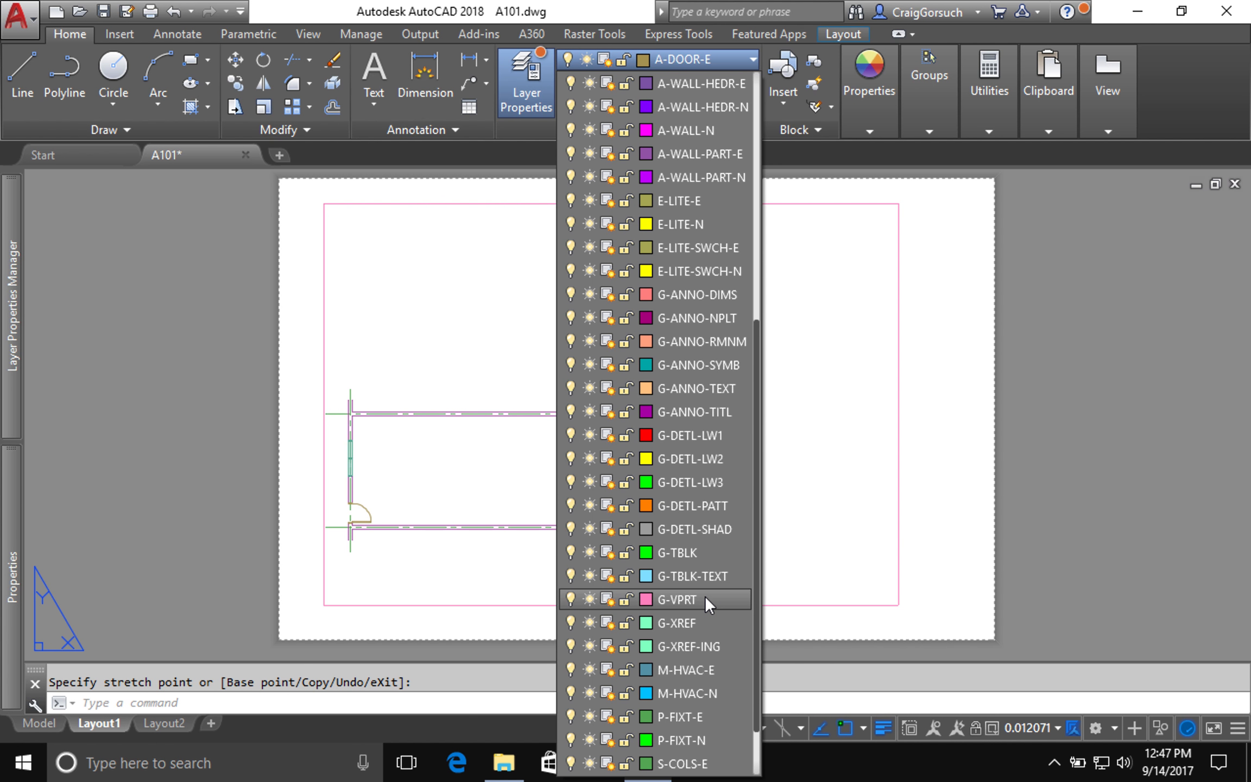
click(737, 597)
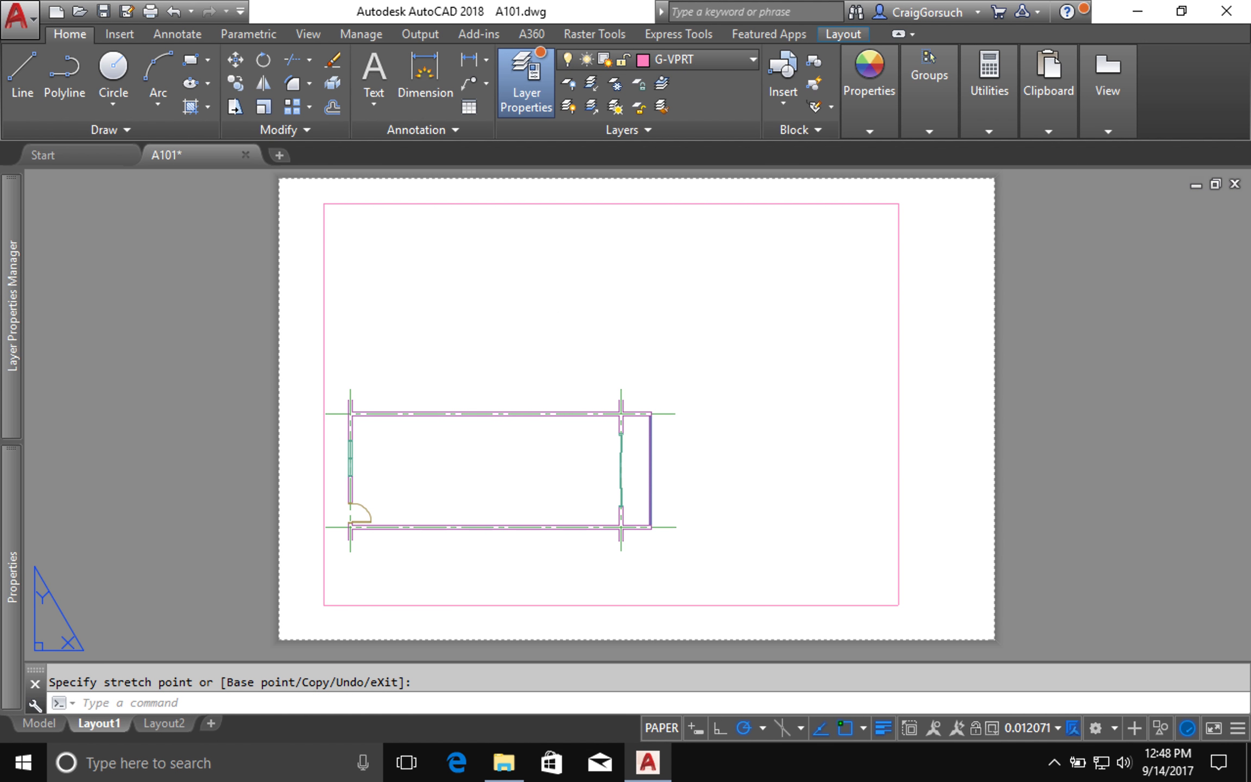
key(Escape)
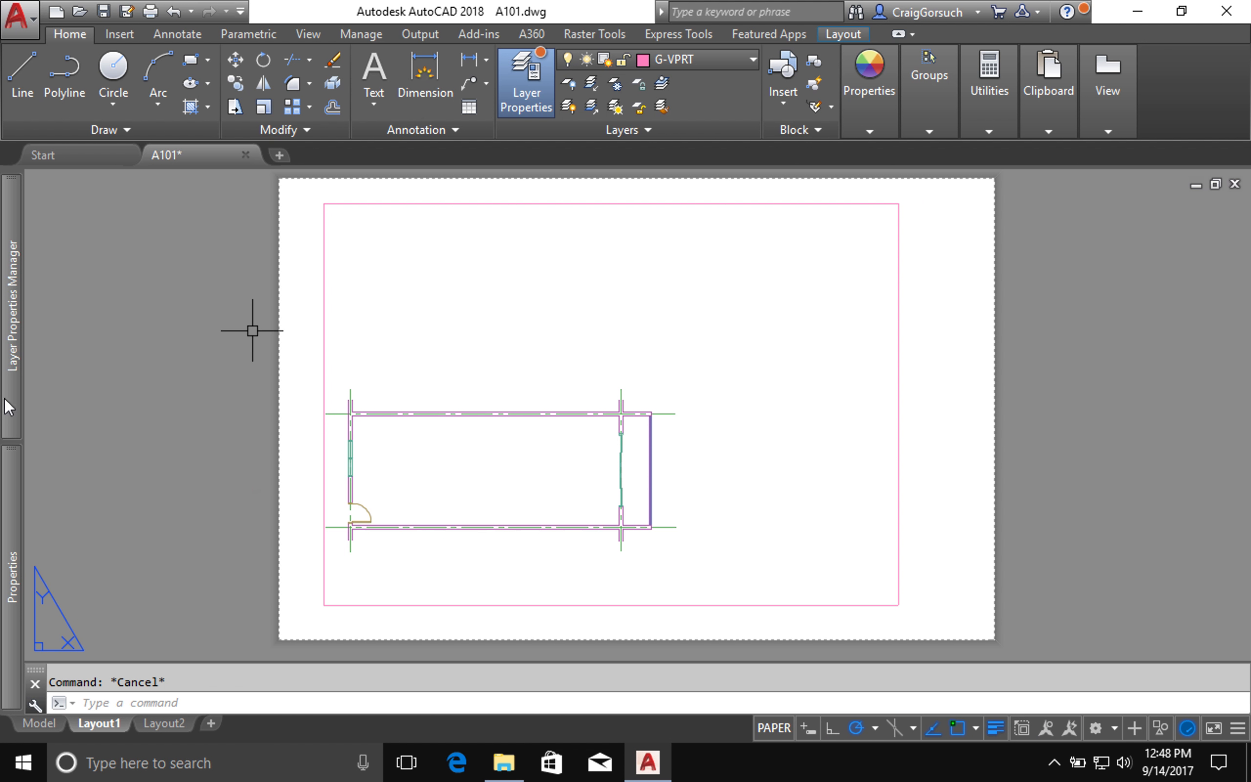
Filter the layer list to General, inspect the G-VPRT plot setting, and move the Linetype column ahead of VP Color.
mouse_move(9, 394)
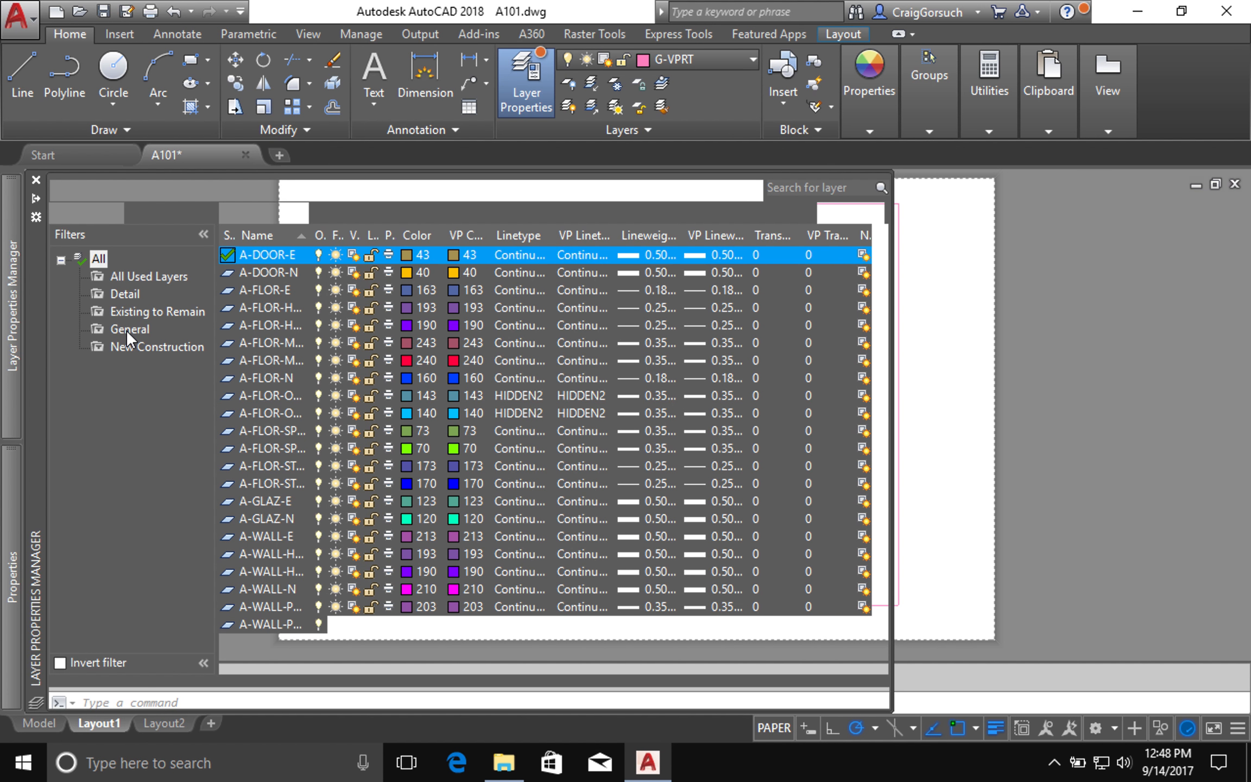
click(129, 329)
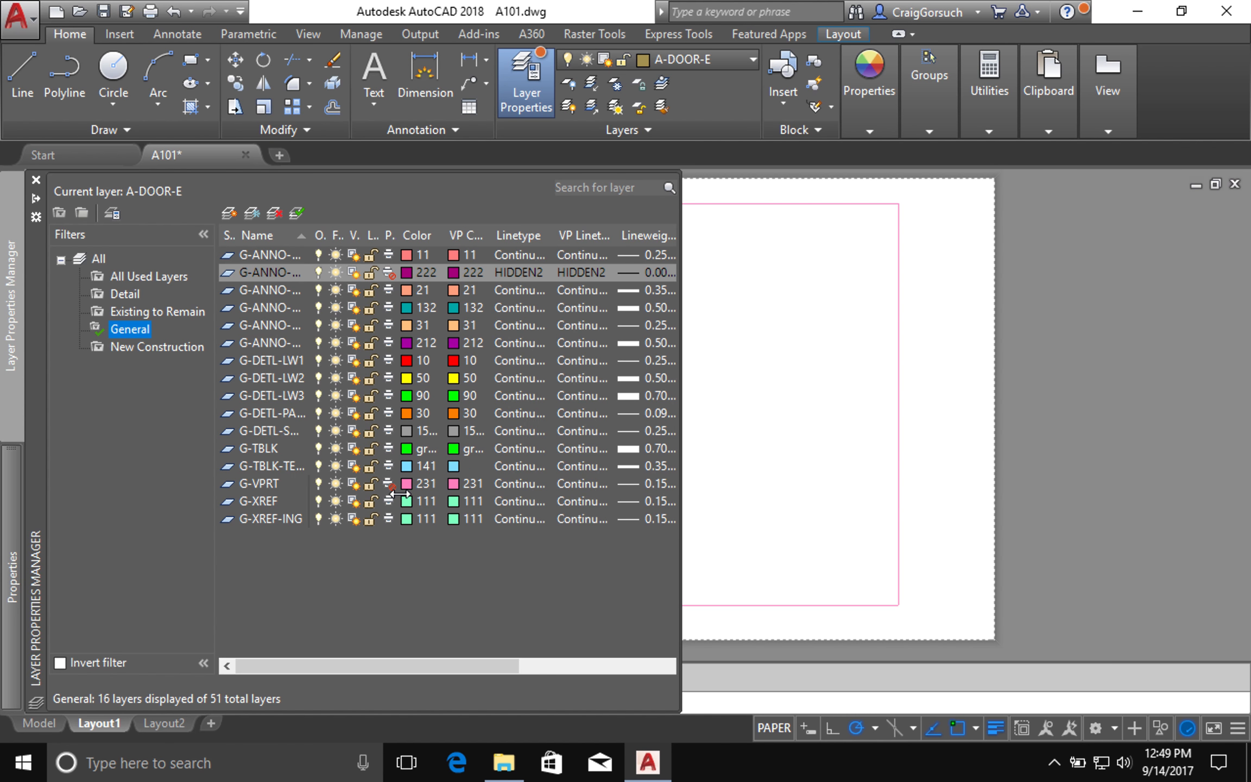
drag(396, 492, 395, 485)
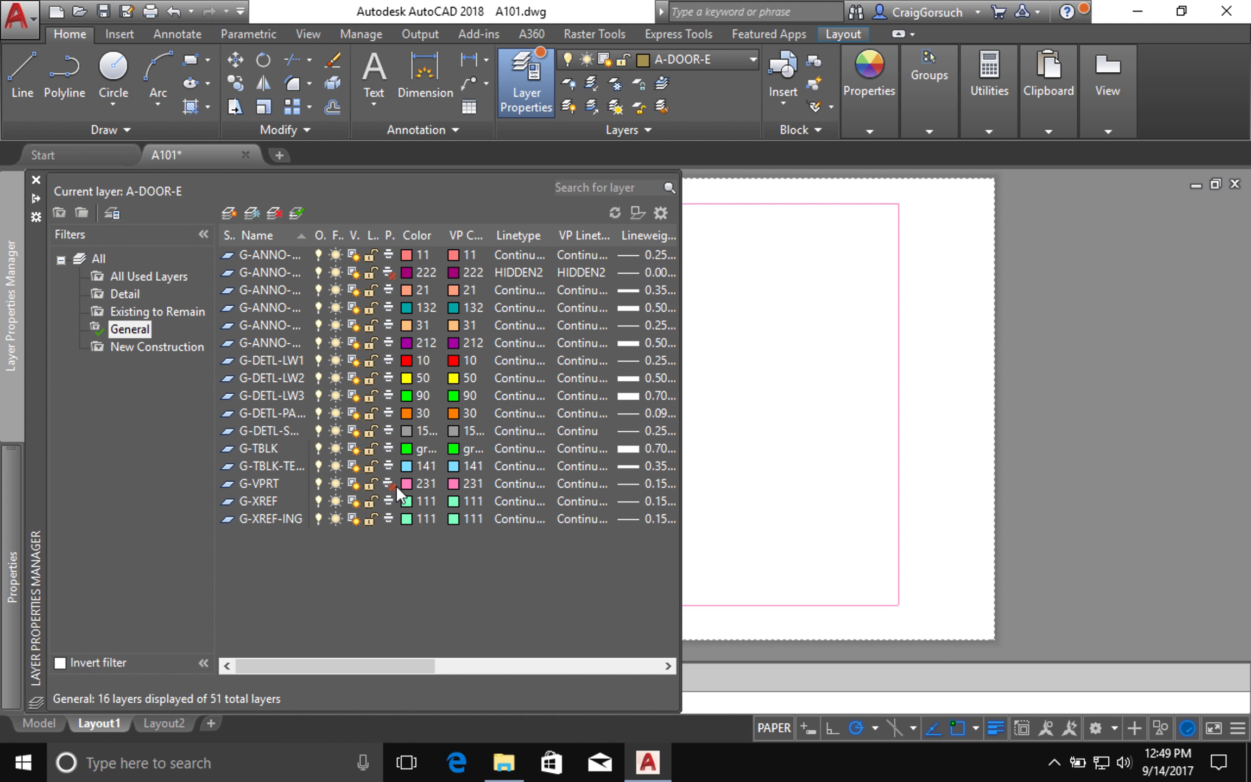
click(396, 485)
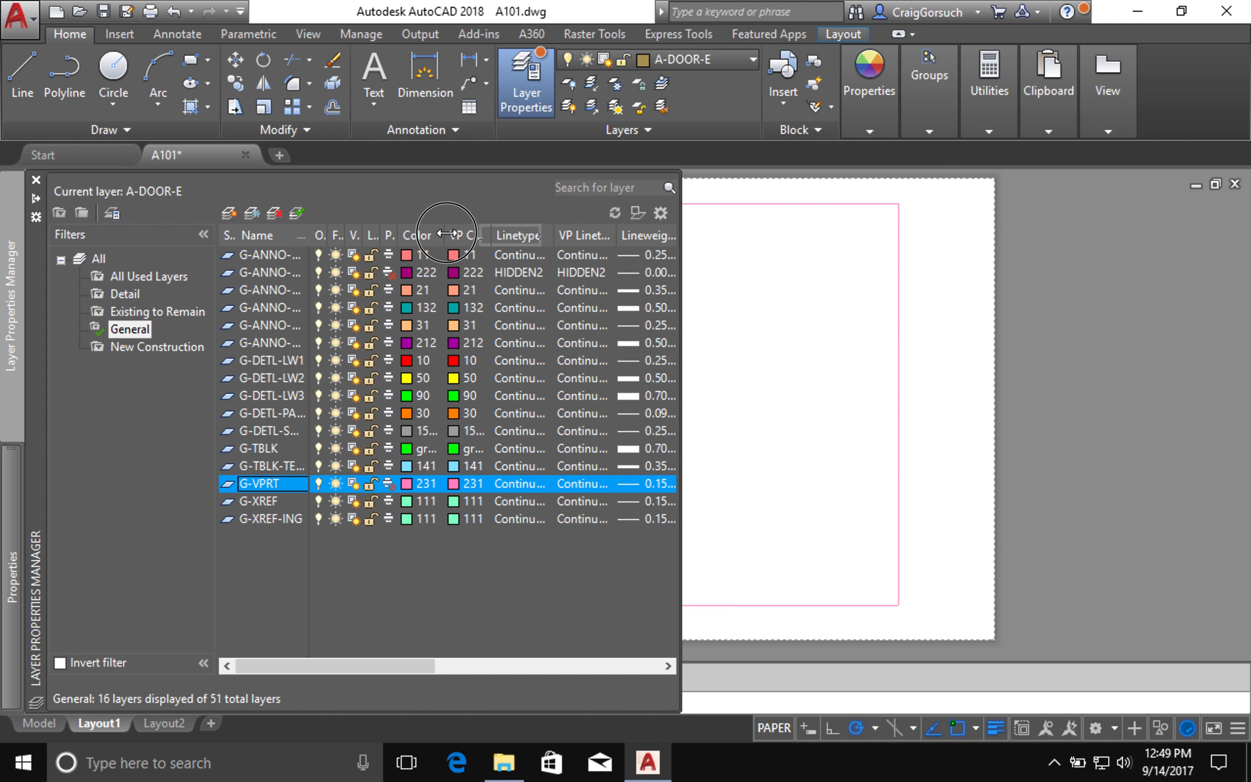
drag(447, 233, 447, 234)
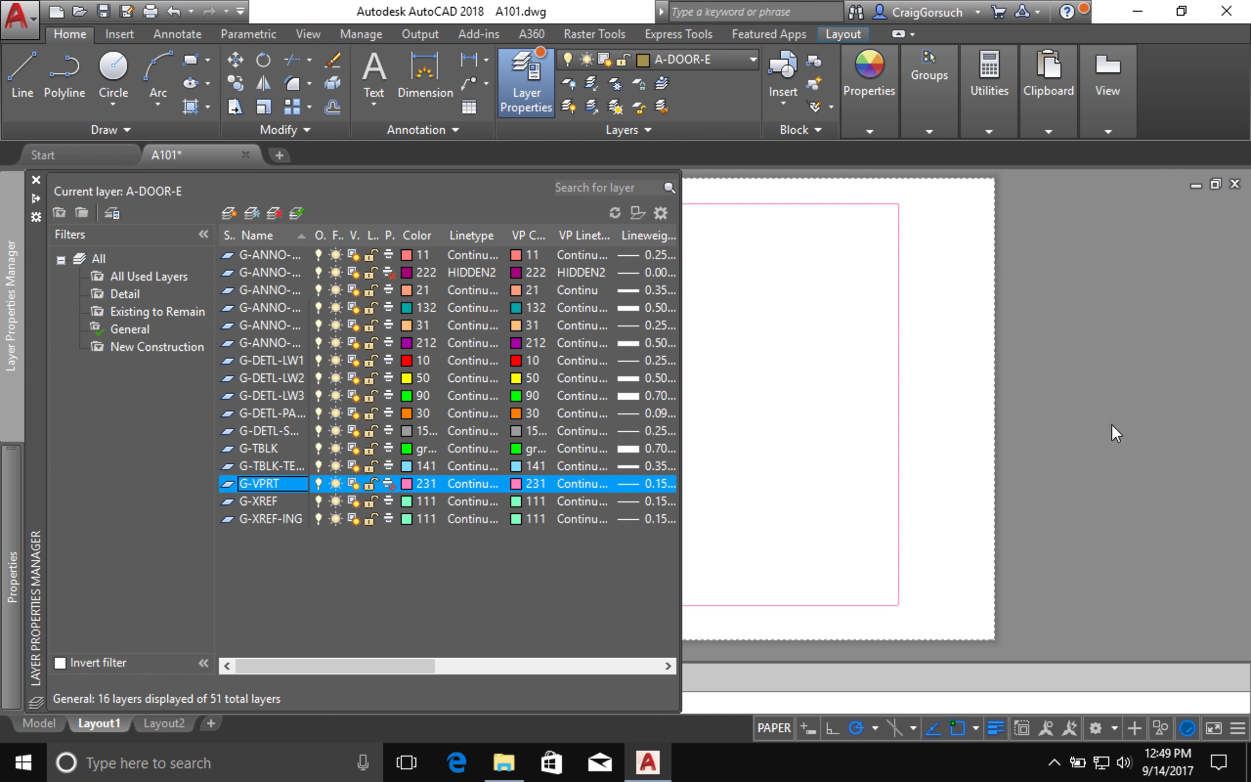
click(884, 384)
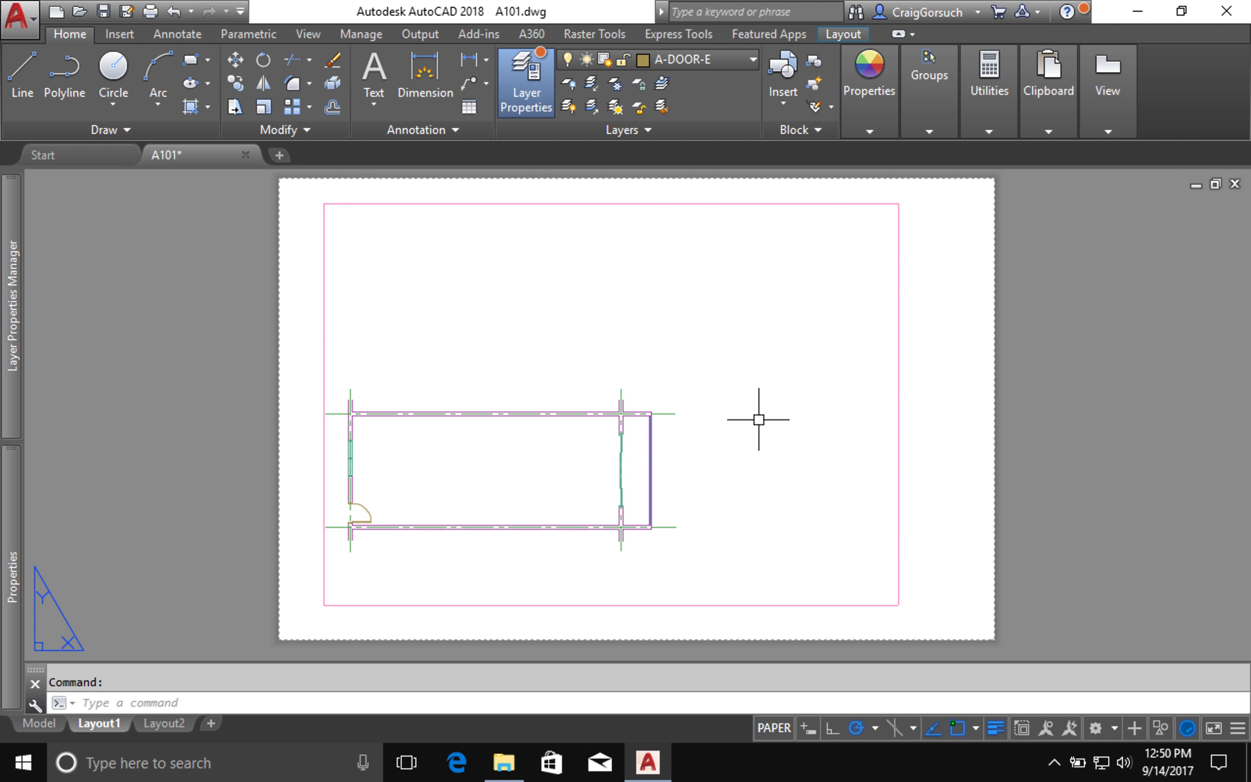
Activate model space inside the viewport, select the plan's upper wall line as a check, and clear the selection.
click(759, 419)
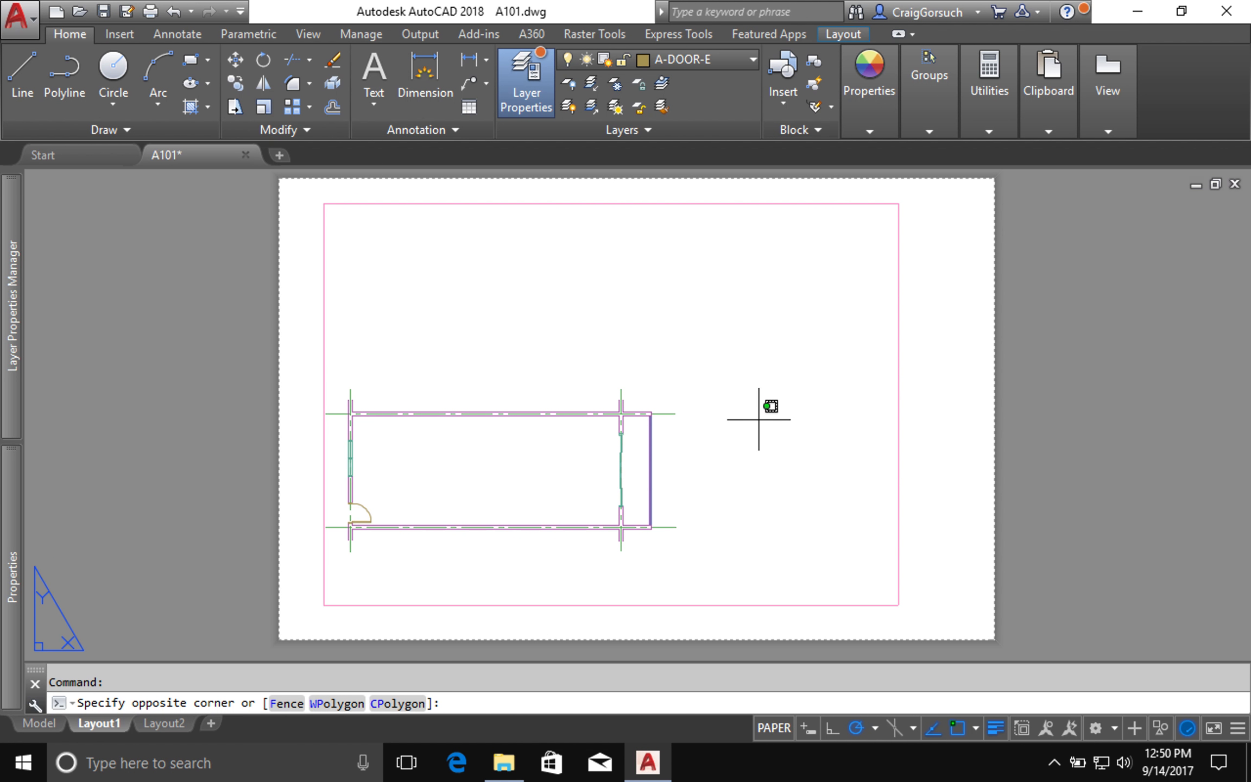
double_click(816, 490)
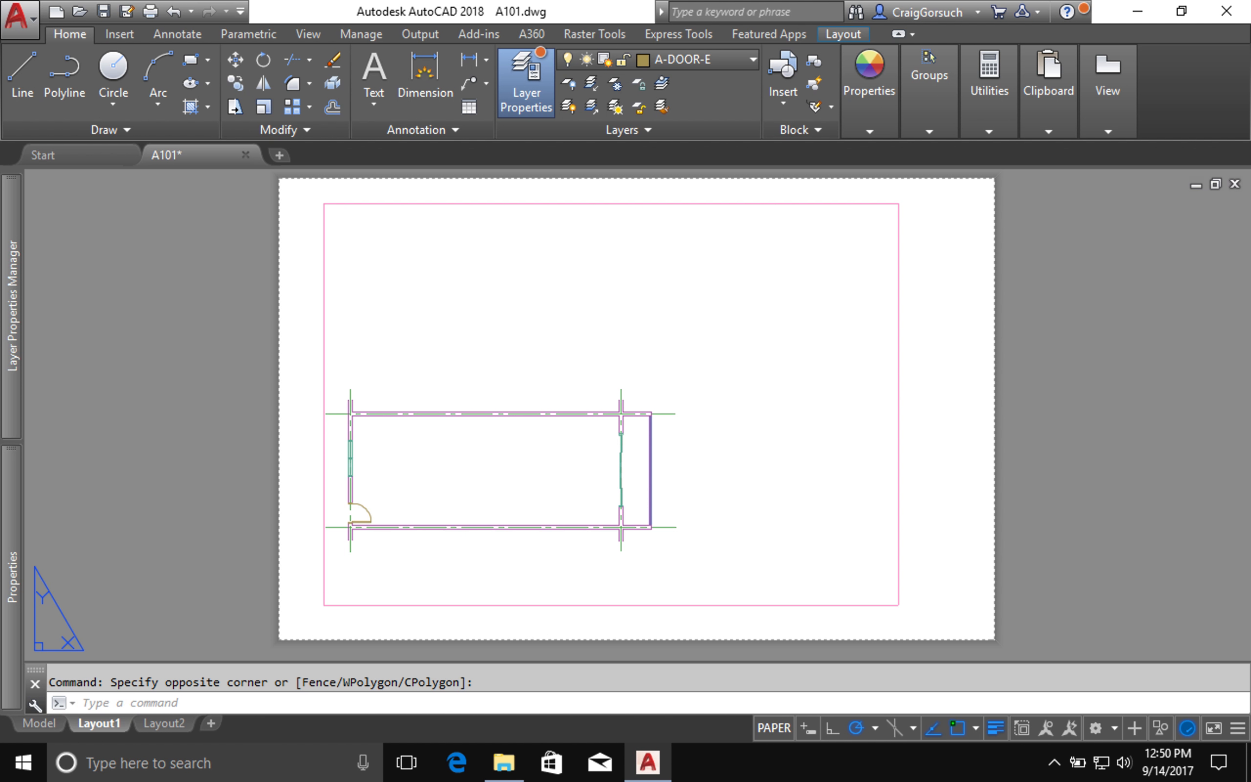
click(816, 490)
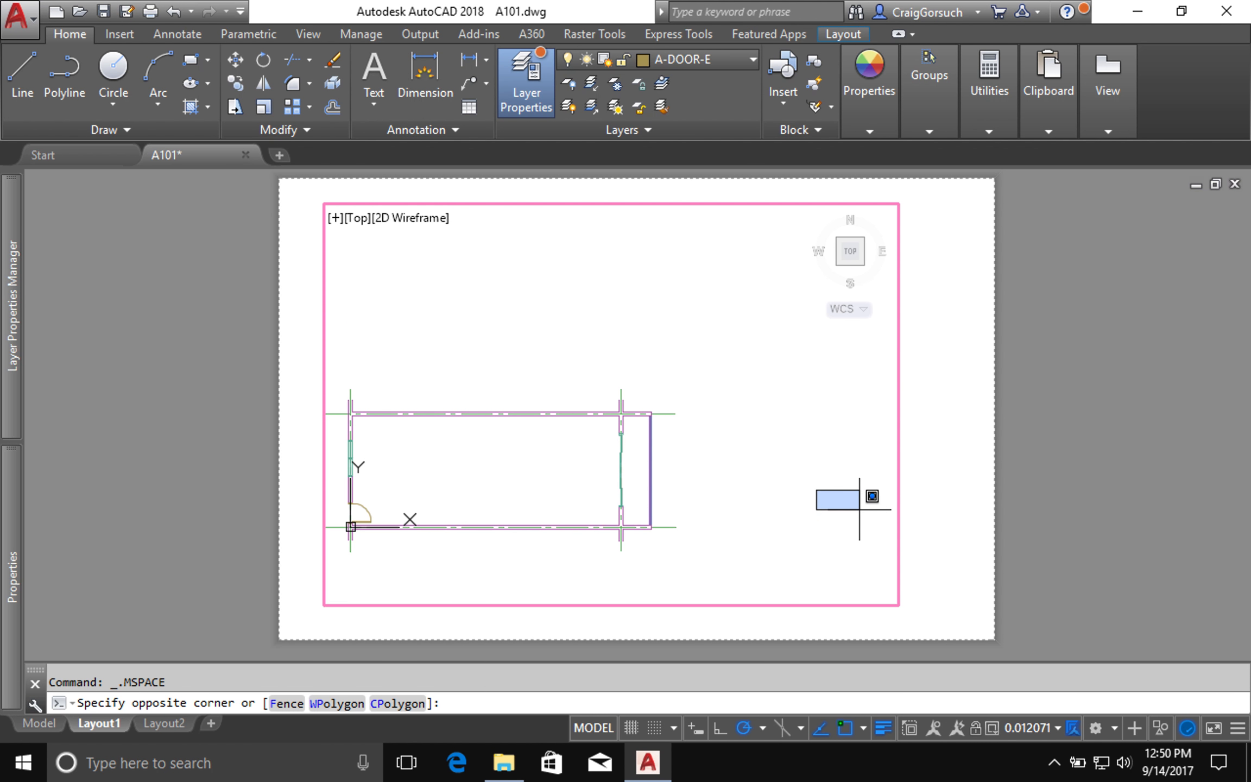
click(864, 509)
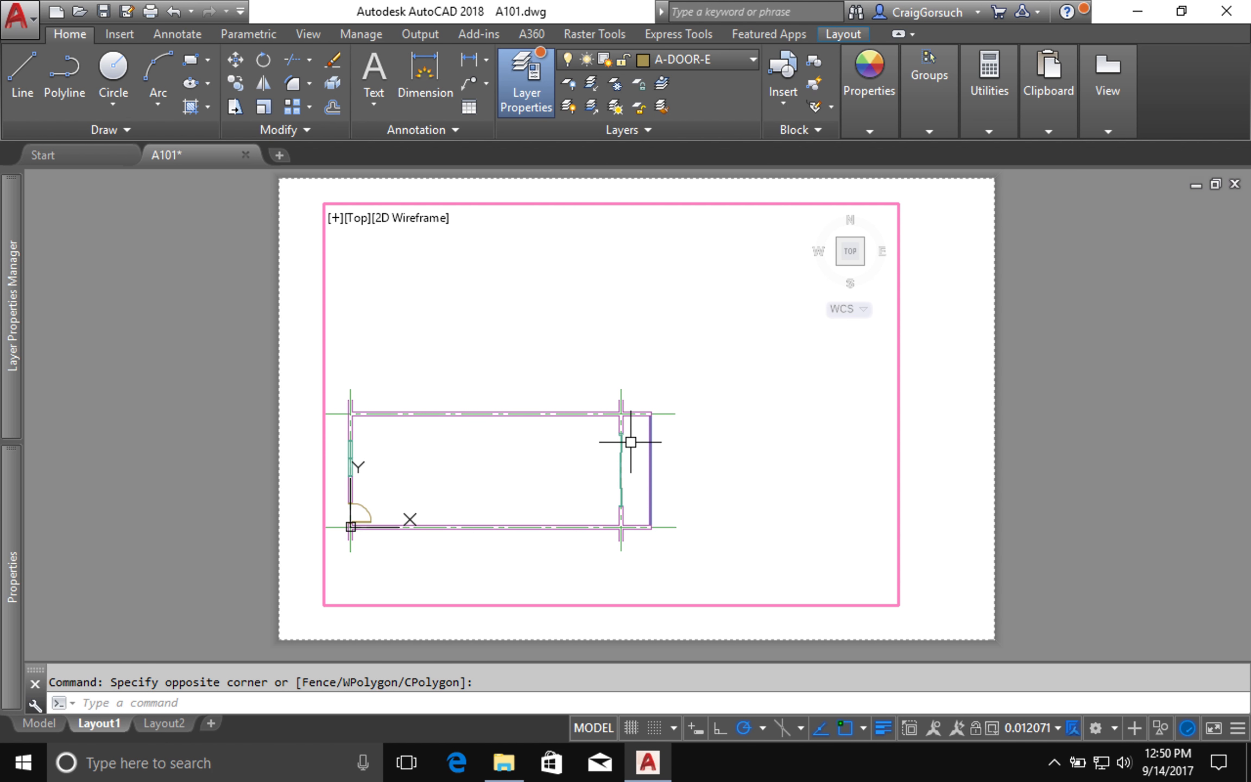
click(604, 410)
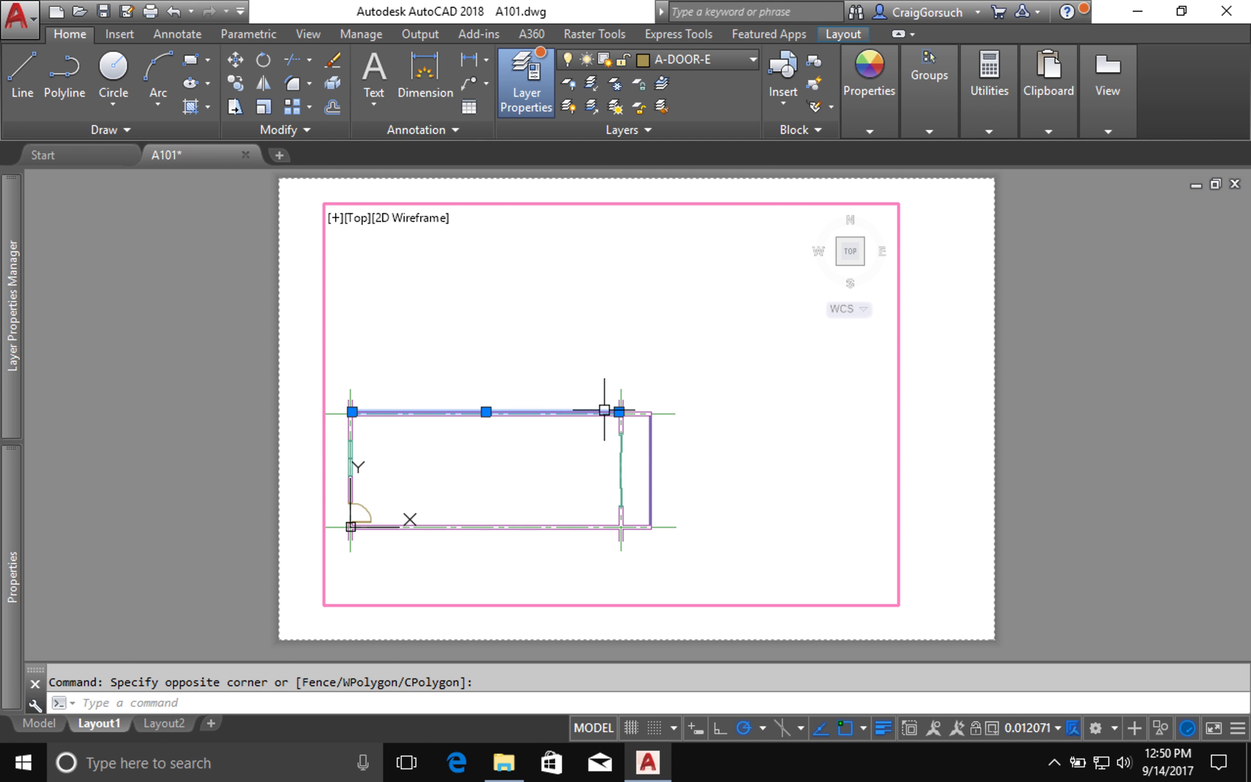
key(Escape)
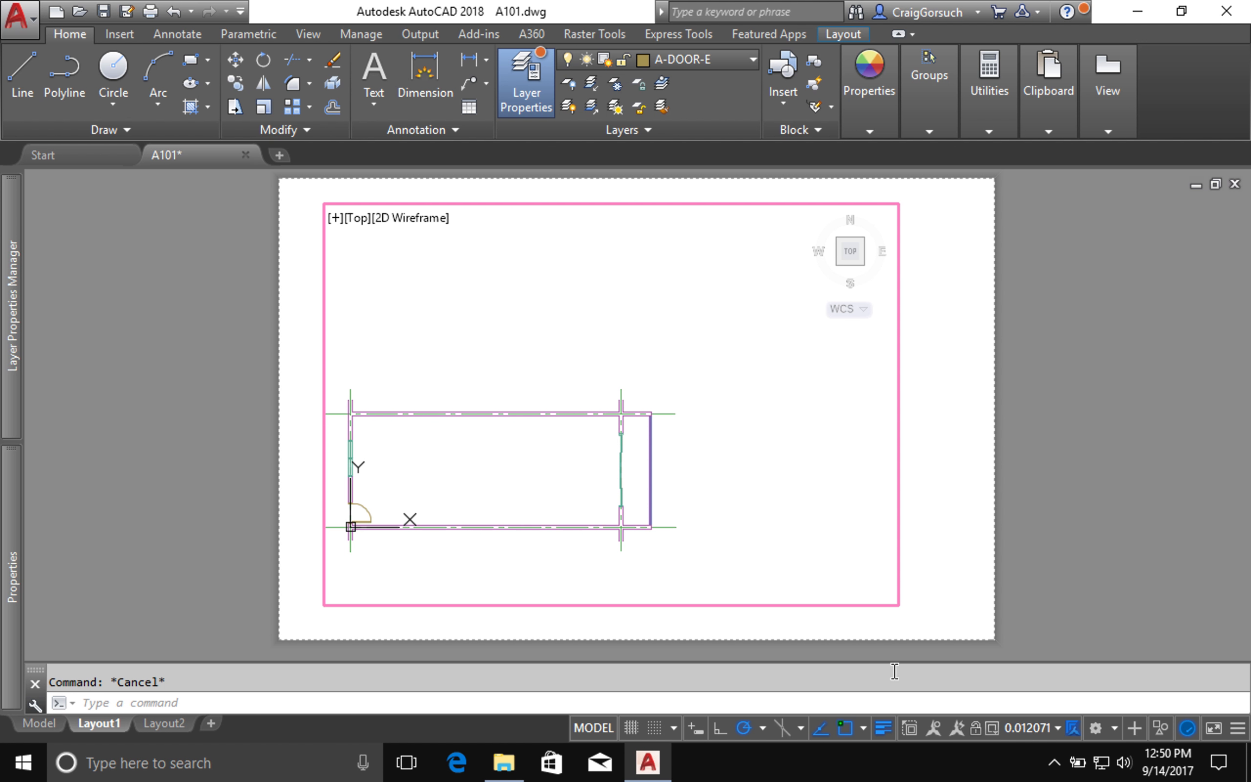
Set the scale of the active viewport to 1/4" = 1'-0".
click(1031, 725)
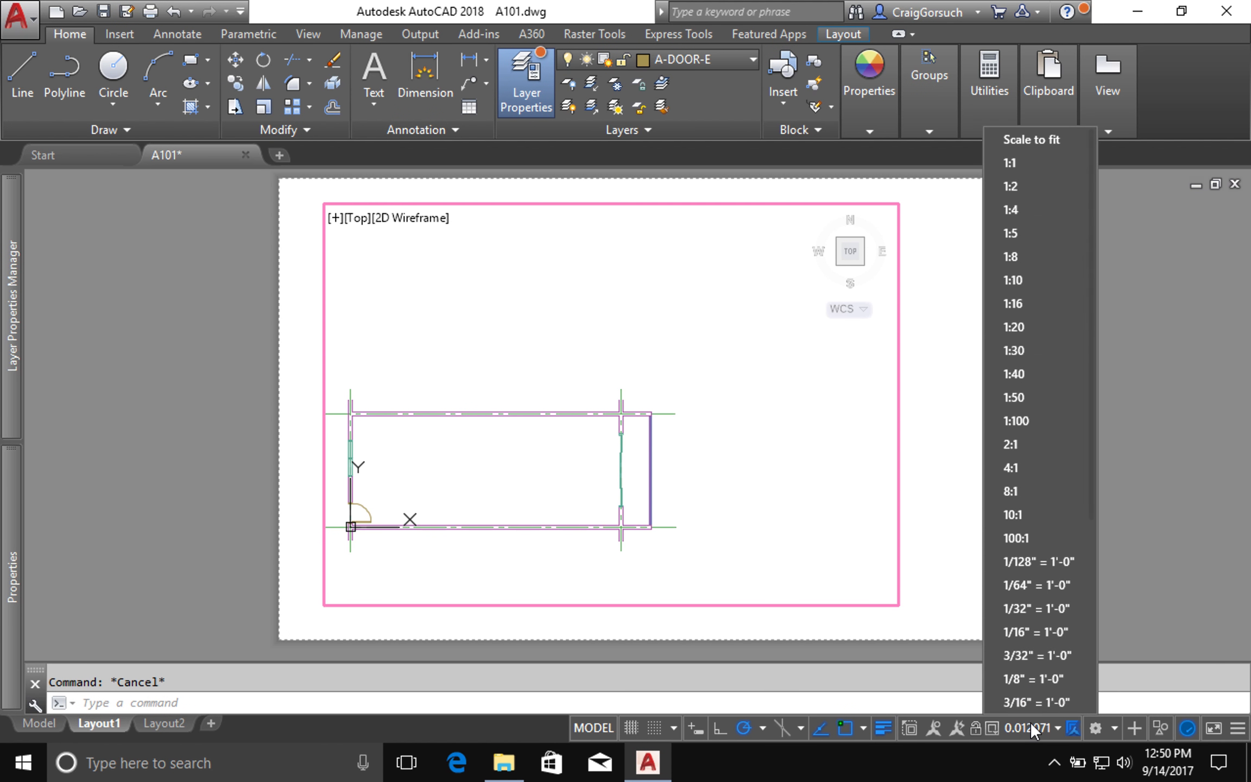
scroll(1032, 687, down, 1)
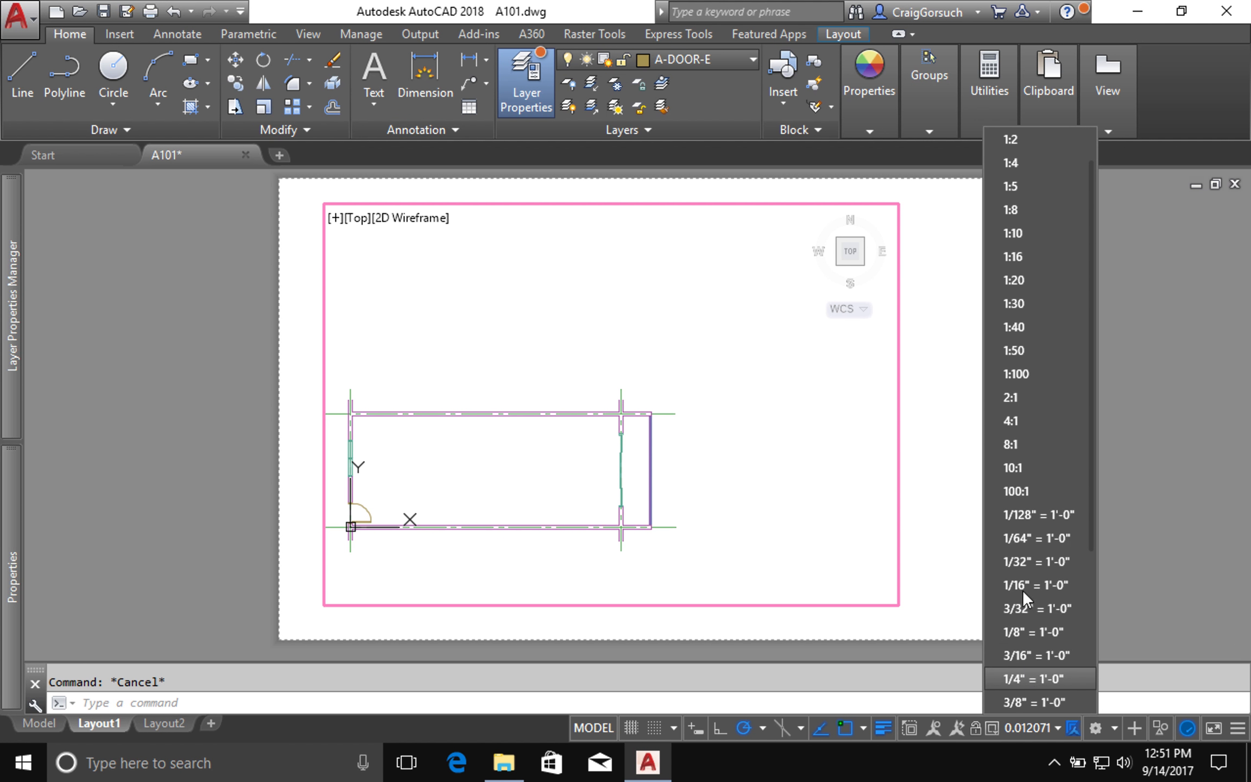
scroll(1029, 663, down, 1)
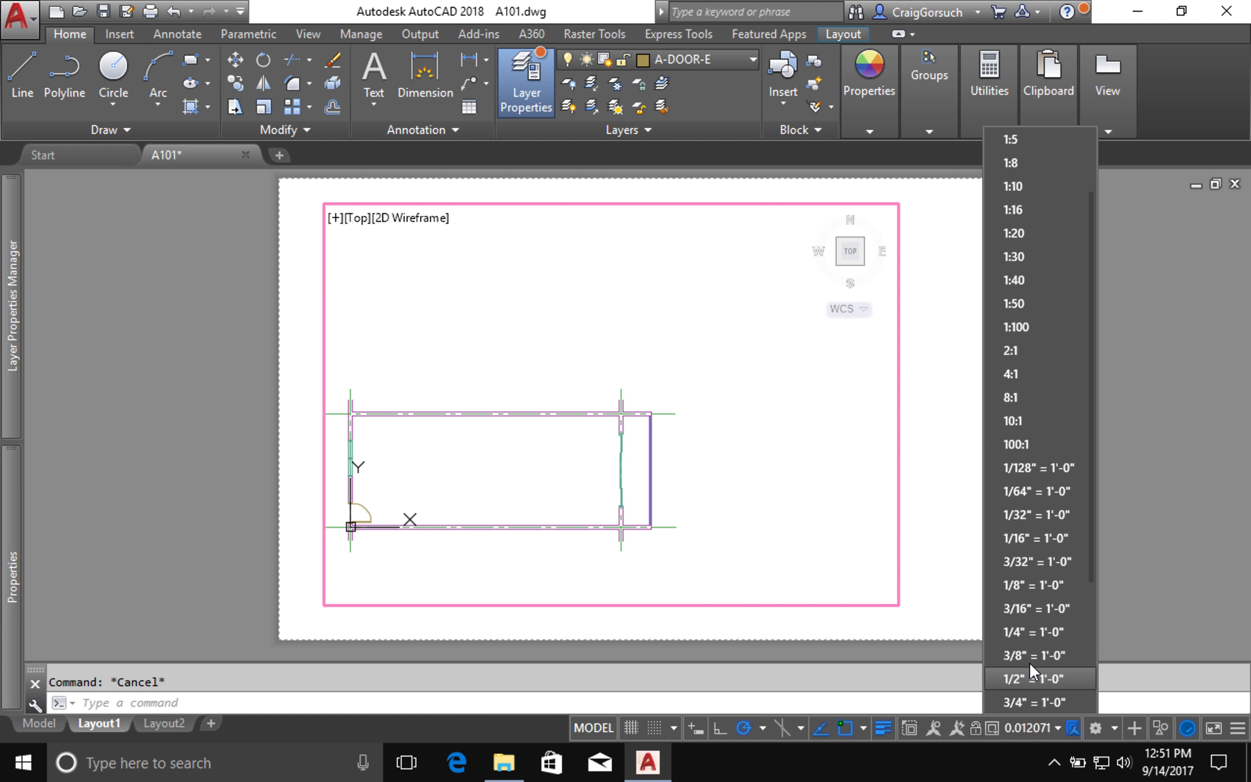
click(1032, 633)
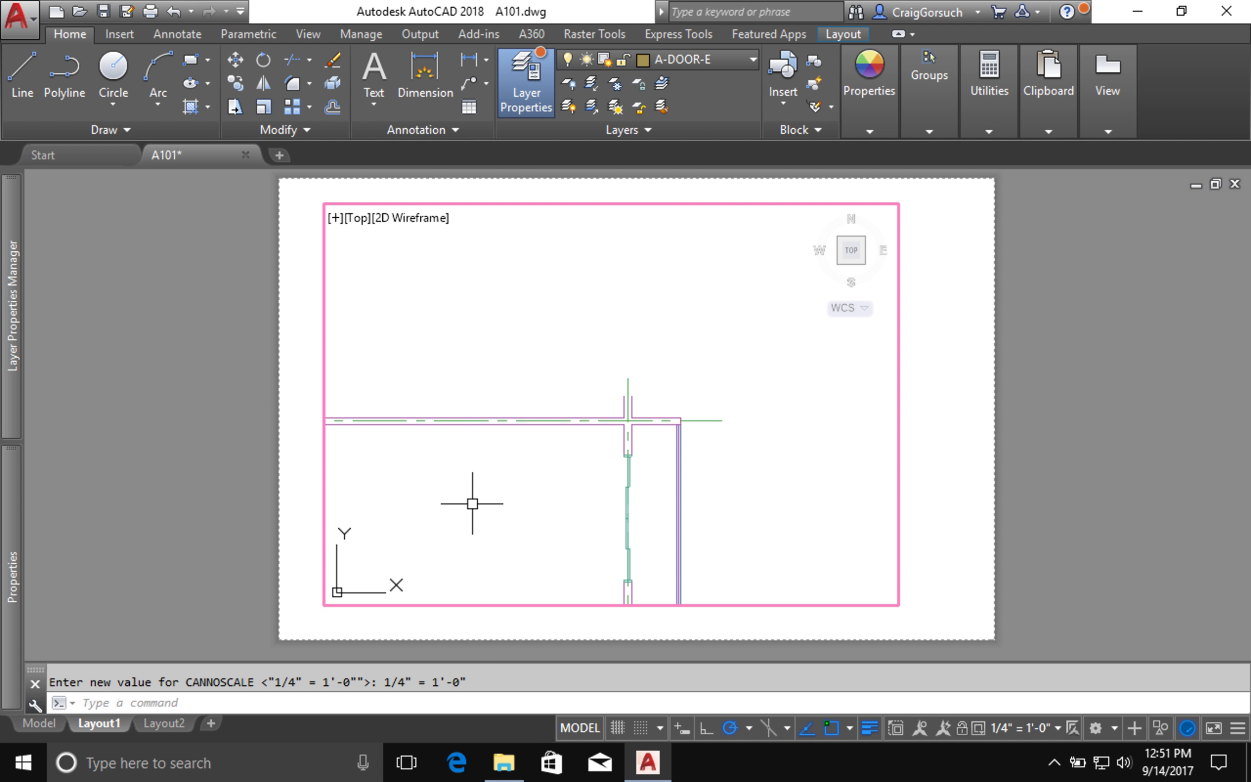
Try panning the floor plan to the middle of the viewport and undo the pan.
mouse_move(472, 503)
middle_down()
mouse_move(572, 441)
mouse_move(683, 401)
mouse_move(662, 399)
middle_up()
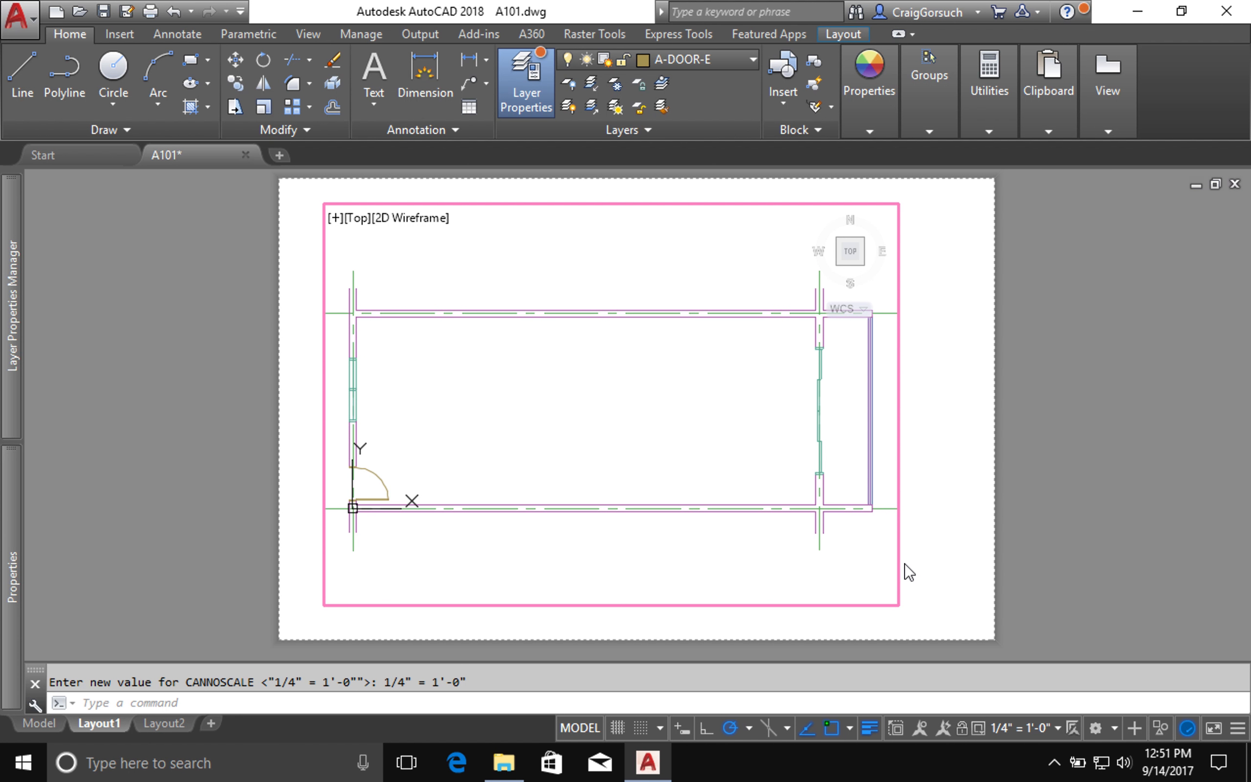
text(u)
key(Return)
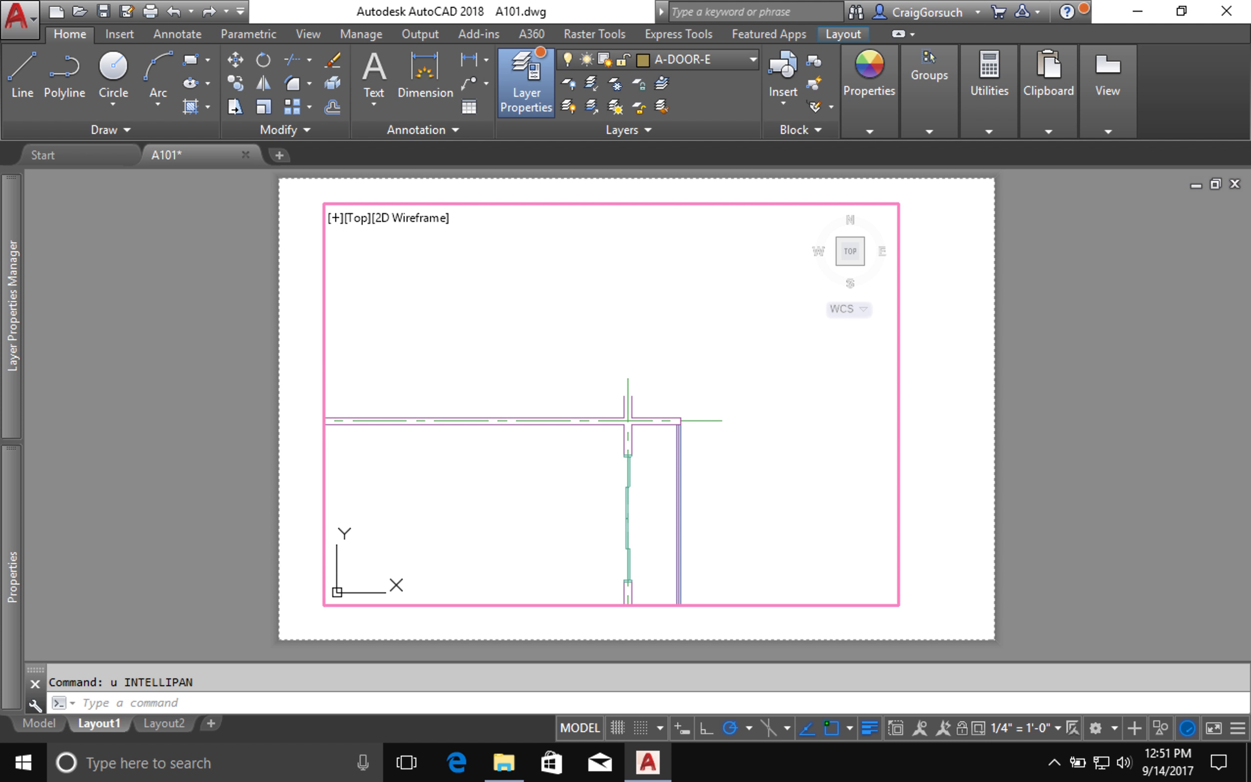
Return to paper space and stretch the viewport's lower-left corner outward past the sheet edge to uncover the whole floor plan.
double_click(907, 502)
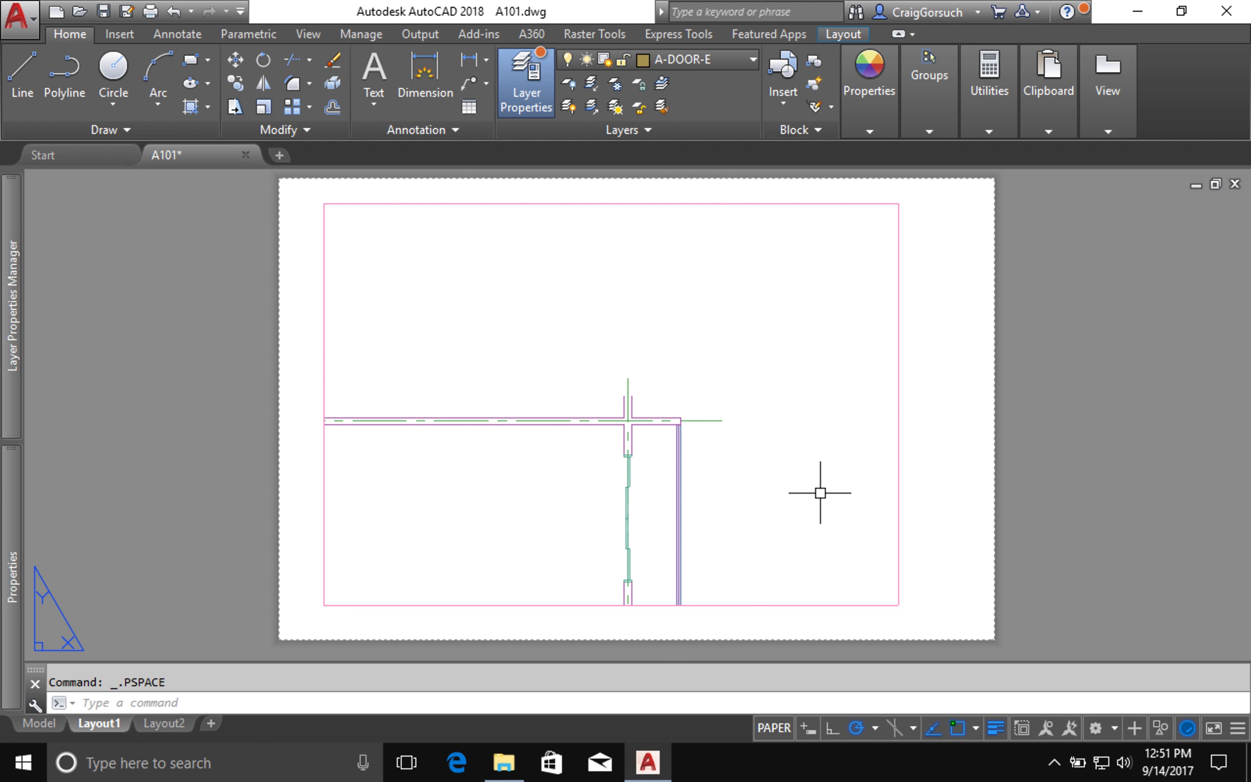
click(389, 604)
middle_drag(390, 604, 509, 500)
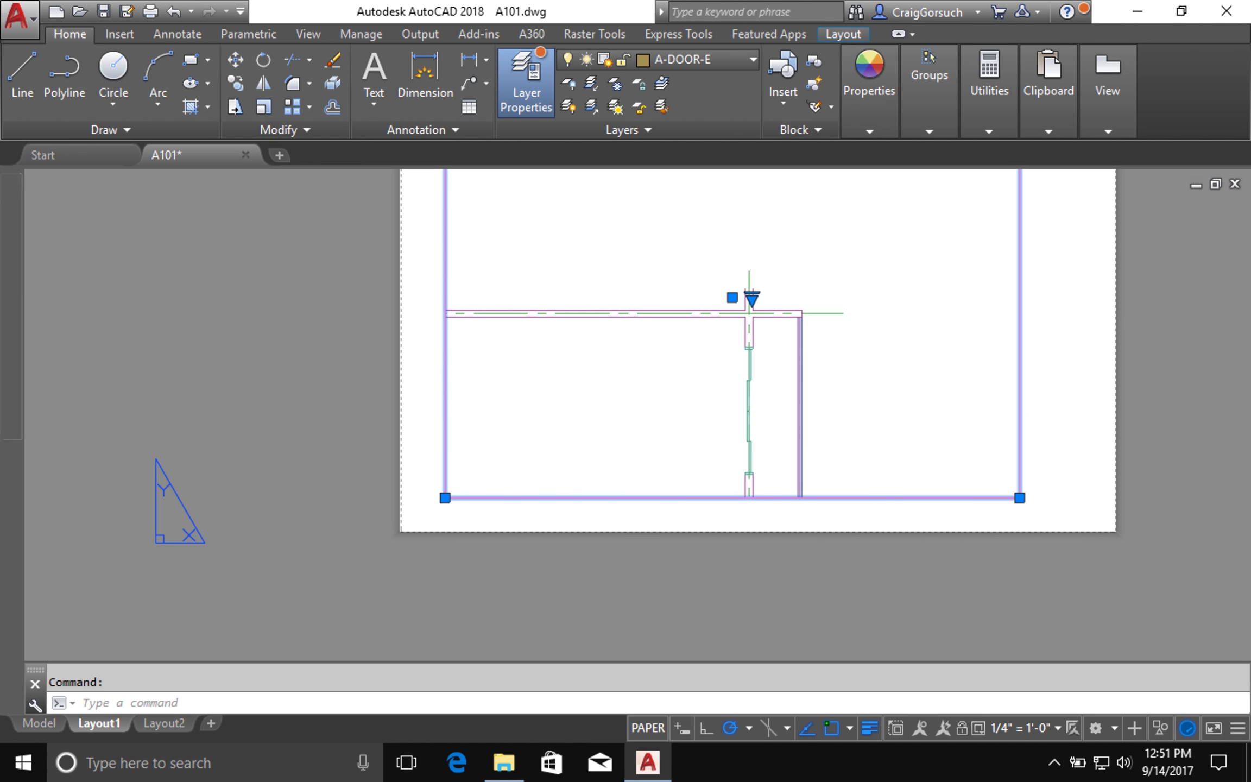
key(ctrl+1)
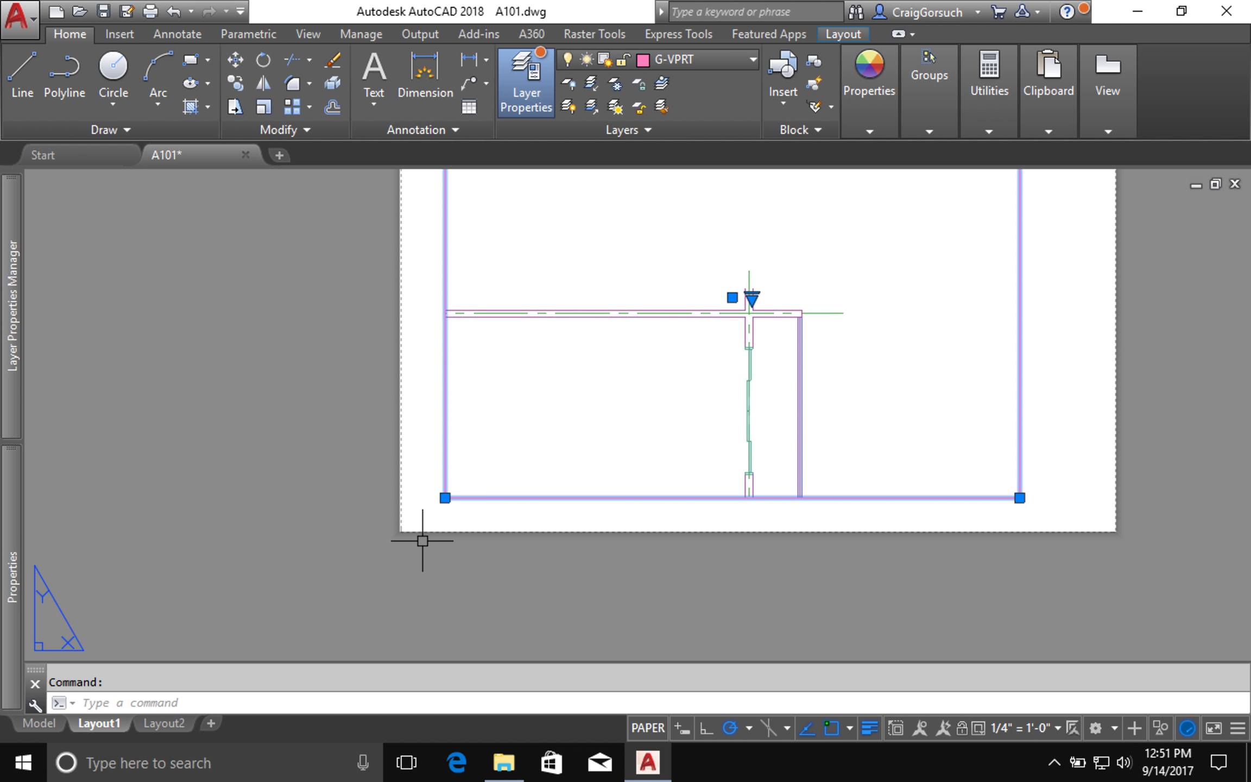
click(445, 497)
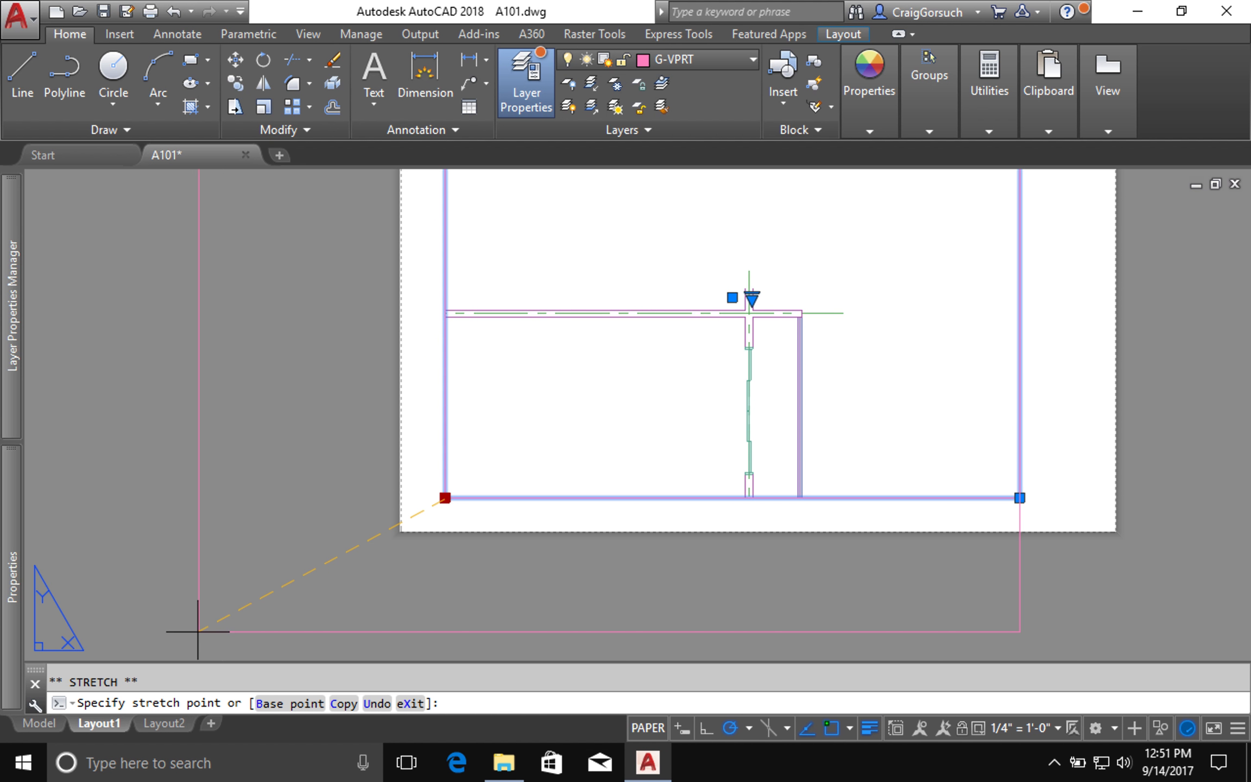
click(181, 630)
click(181, 630)
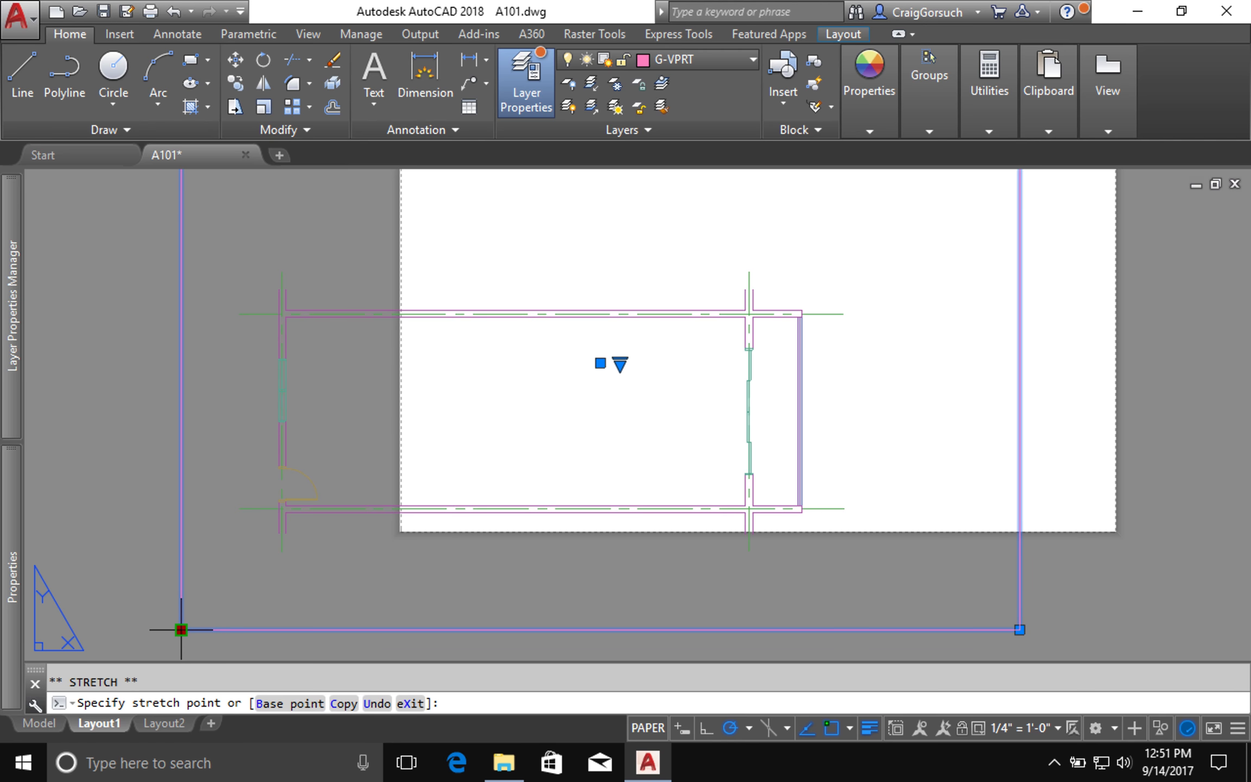
click(216, 566)
Stretch the viewport's upper-right corner inward to just outside the plan's upper-right wall corner.
middle_drag(735, 405, 658, 572)
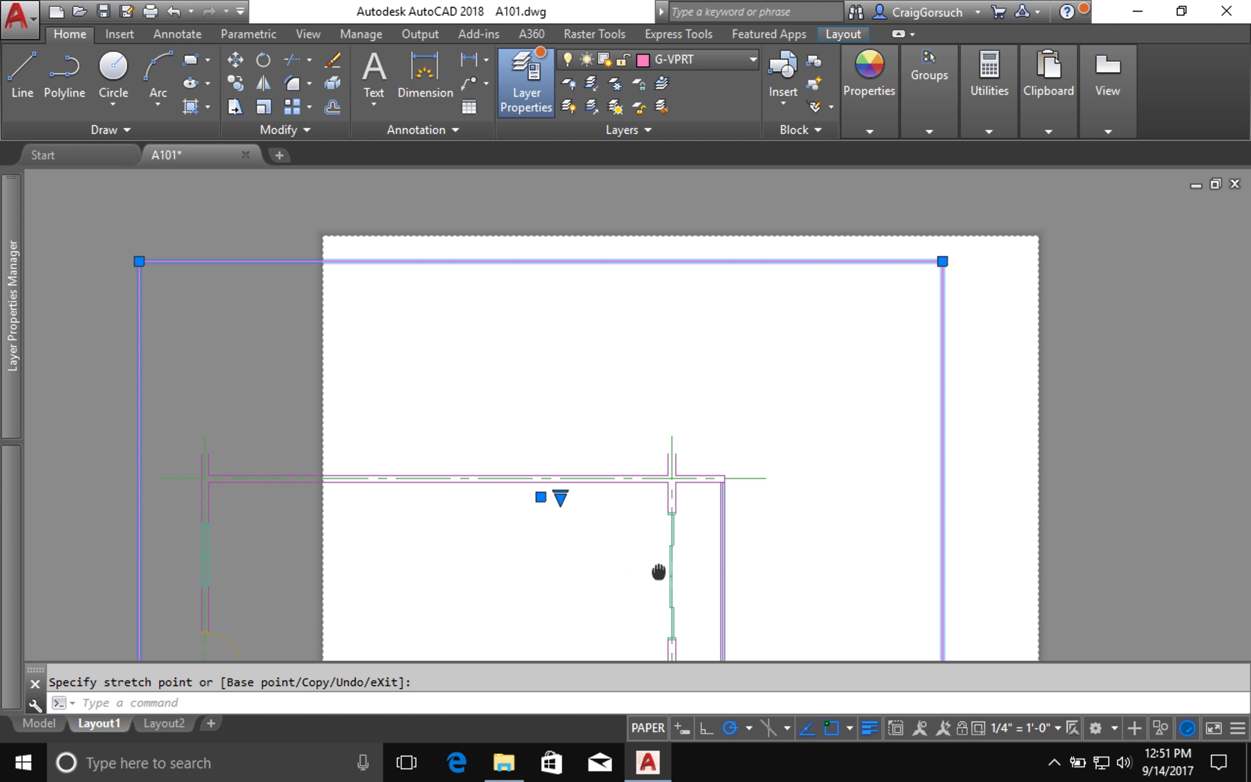
click(942, 261)
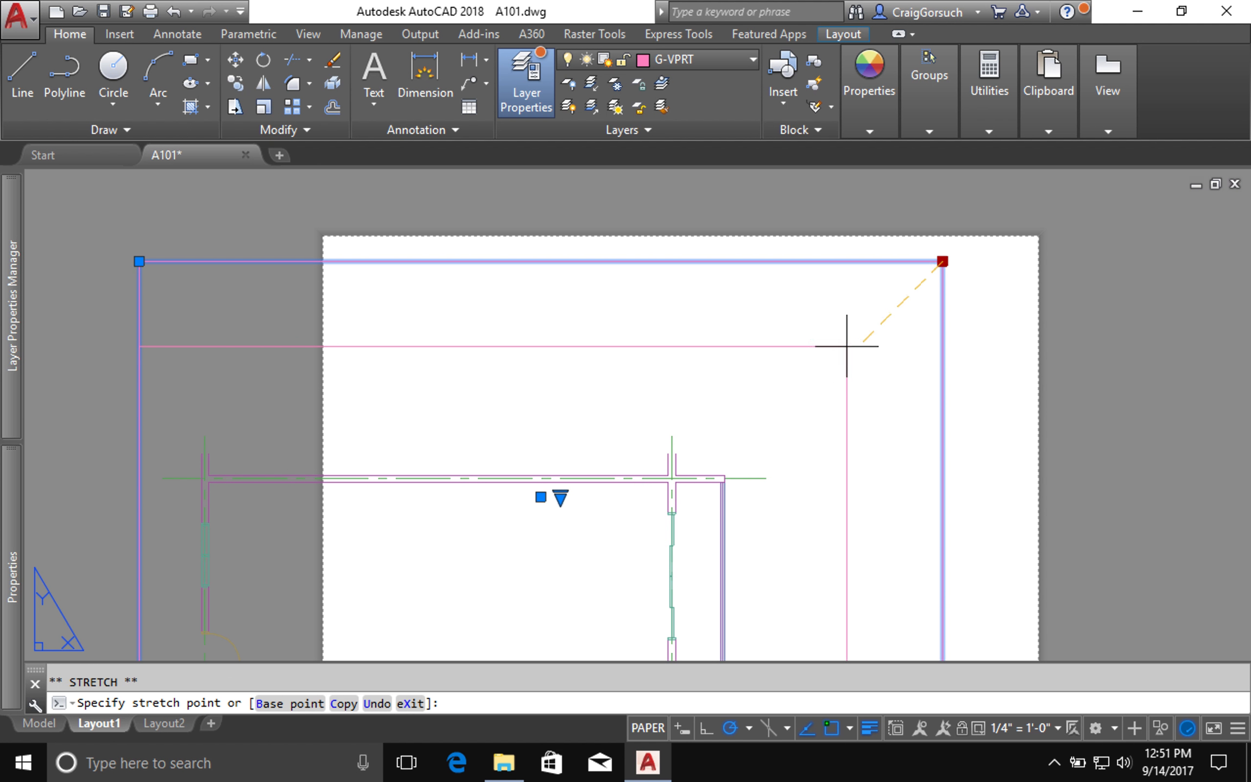
click(780, 406)
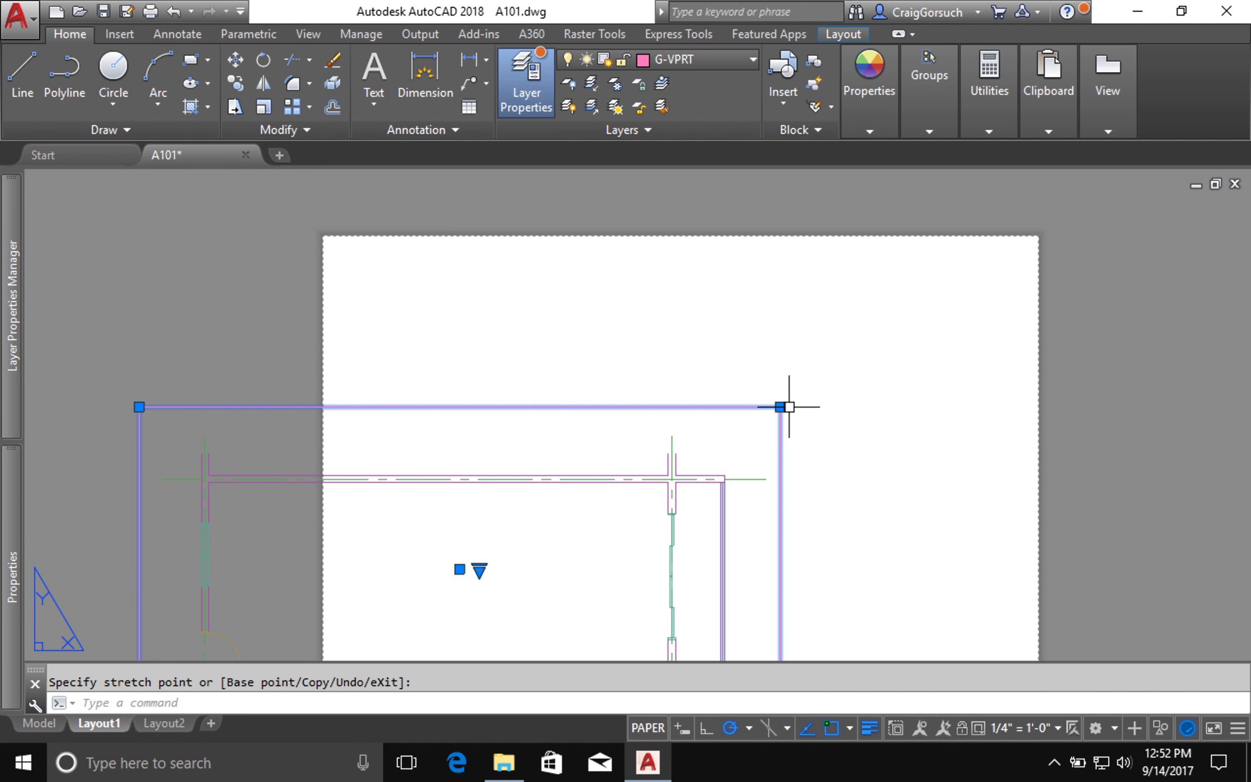
Review the viewport's scale choices, keep 1/4" = 1'-0", and lock the selected viewport.
click(479, 569)
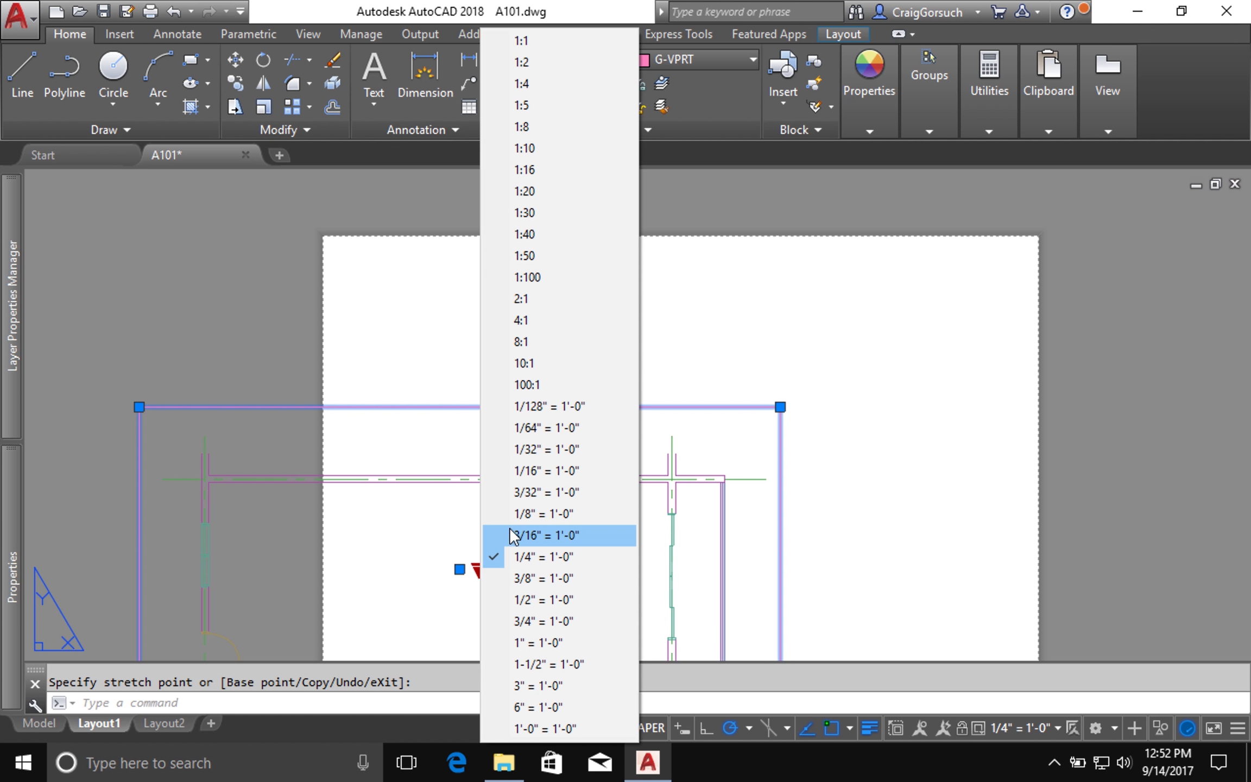
click(854, 626)
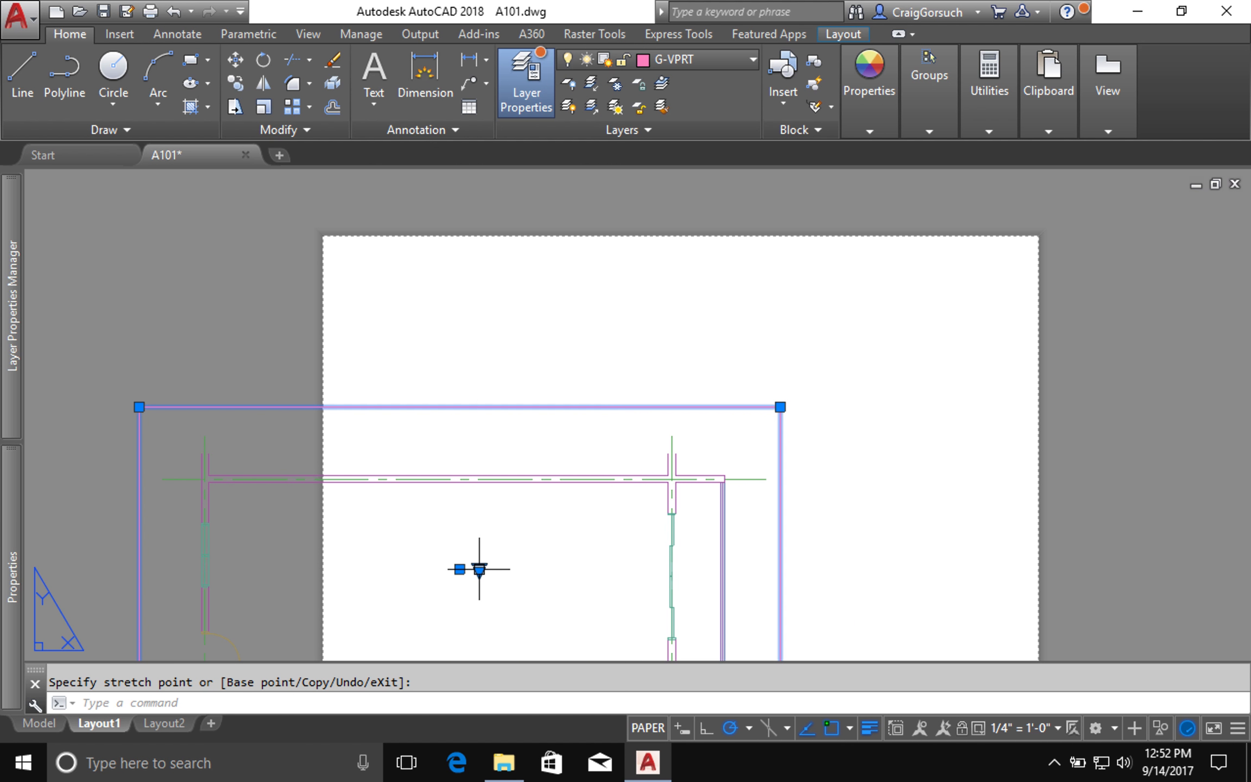
click(852, 624)
click(851, 625)
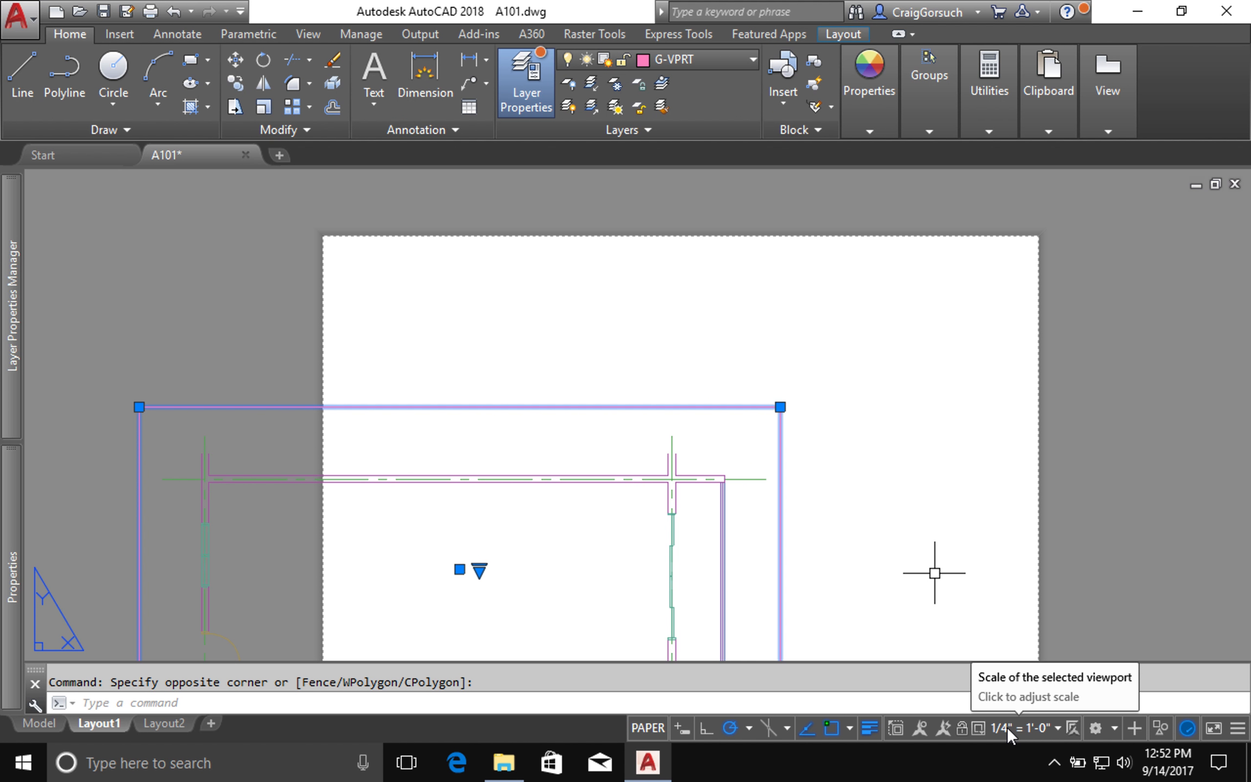
click(961, 729)
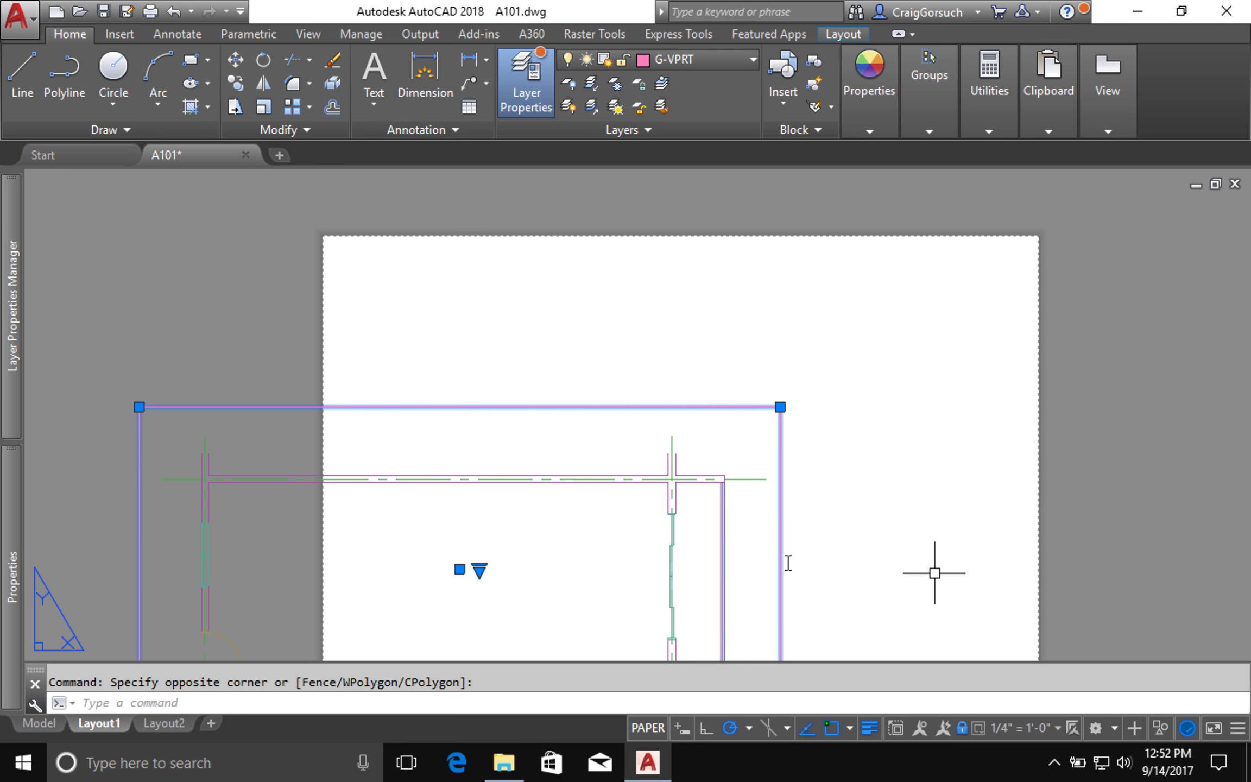
Activate the locked viewport, test panning and zooming inside it, and return to paper space.
double_click(631, 547)
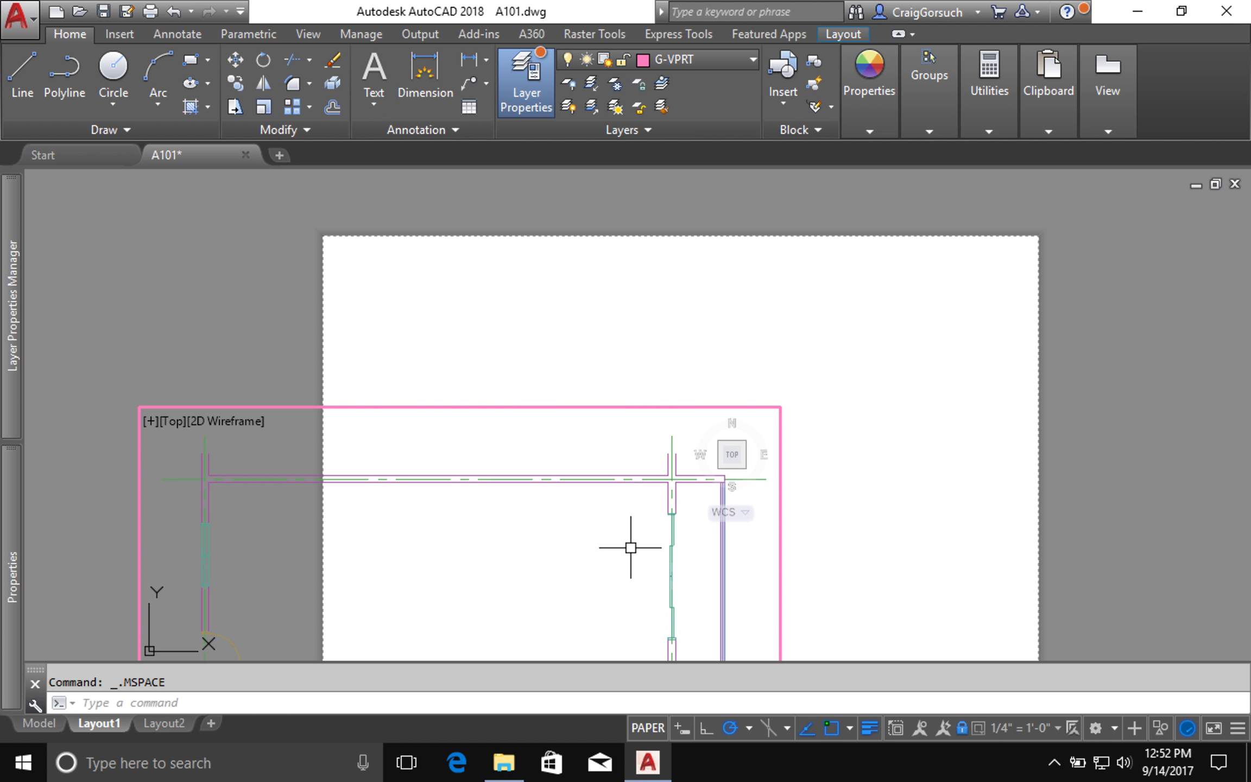
middle_drag(627, 548, 746, 374)
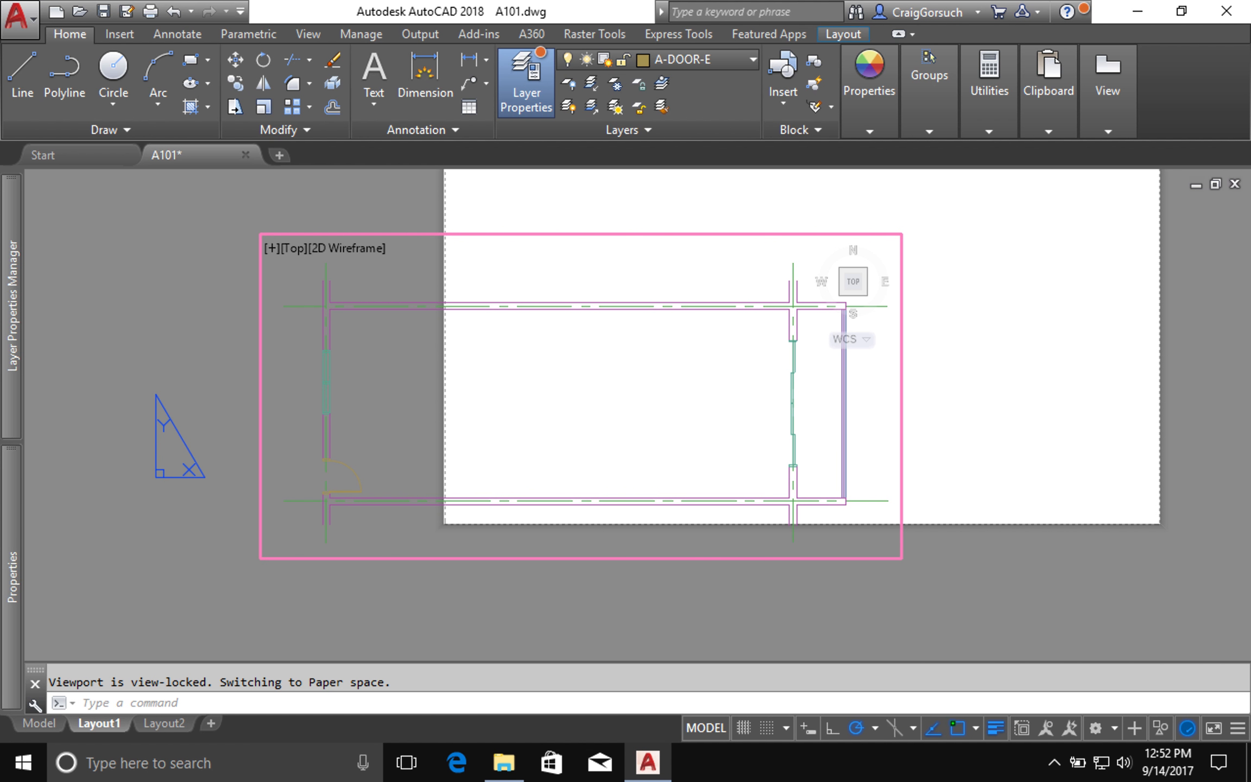
middle_drag(738, 374, 677, 458)
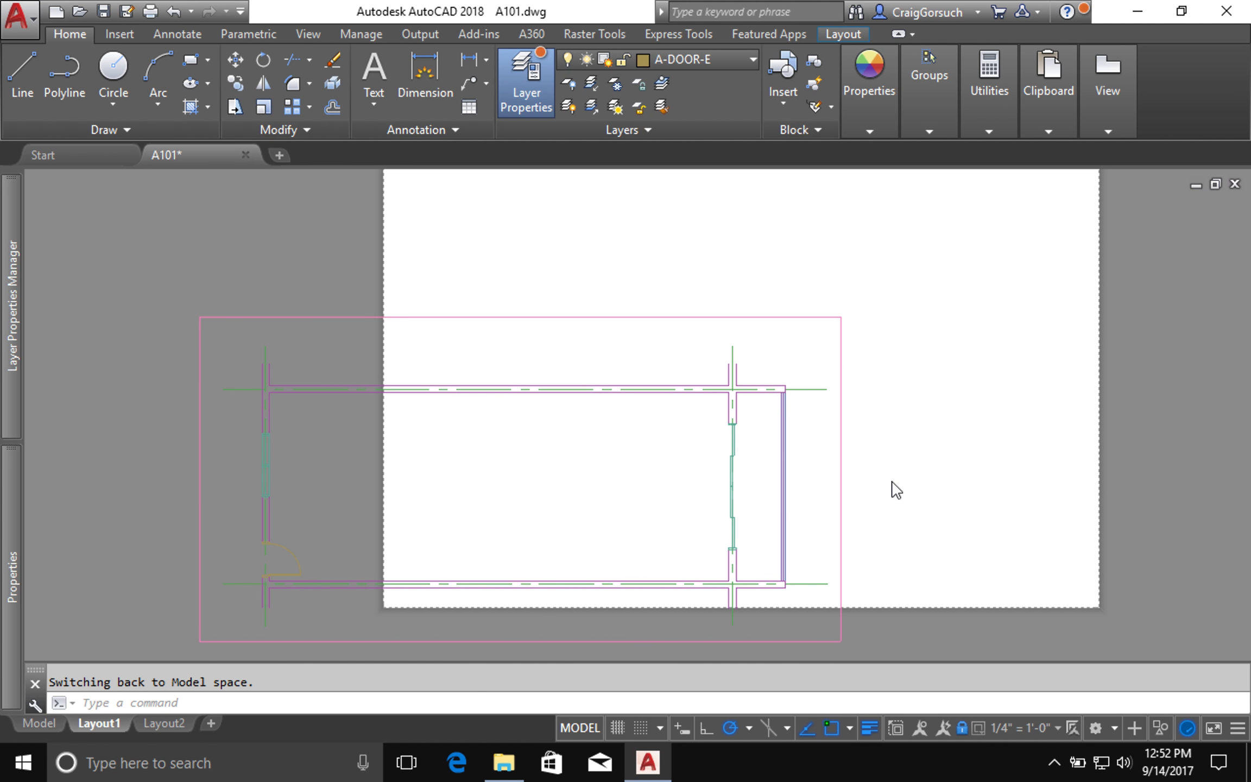
scroll(831, 481, up, 2)
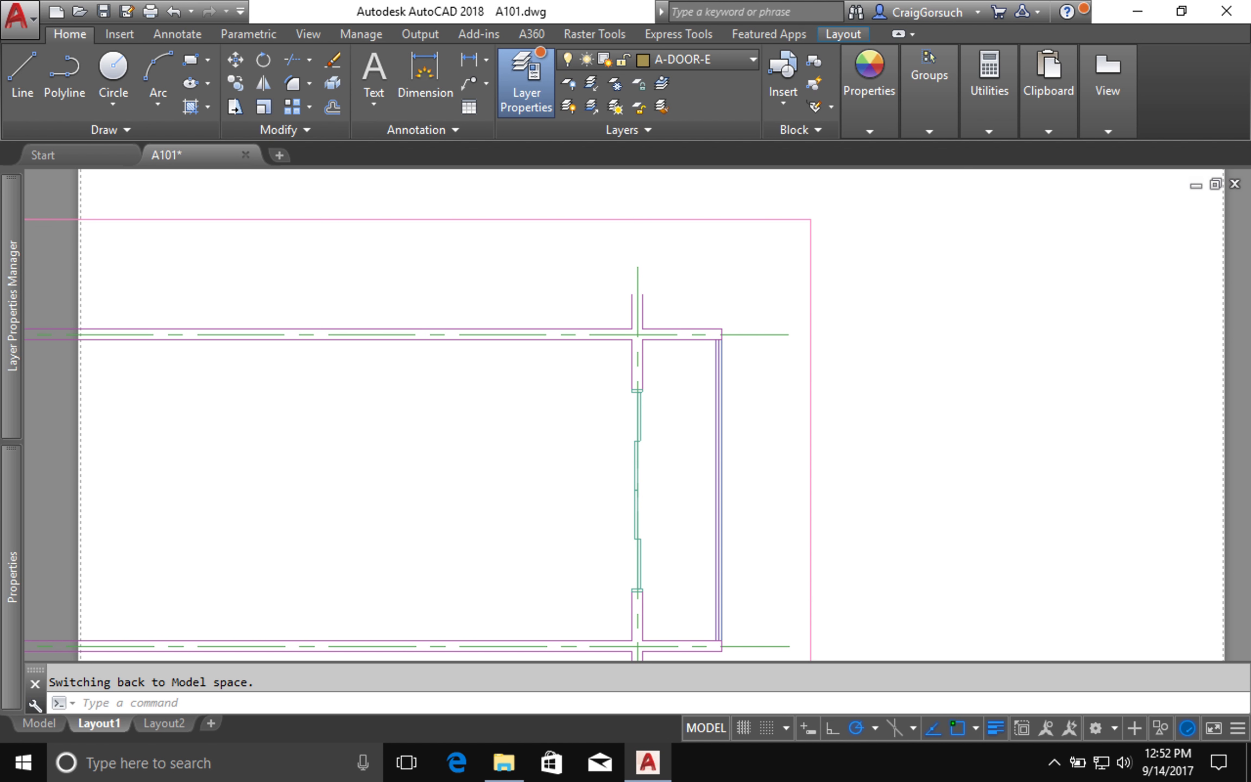
scroll(830, 481, down, 2)
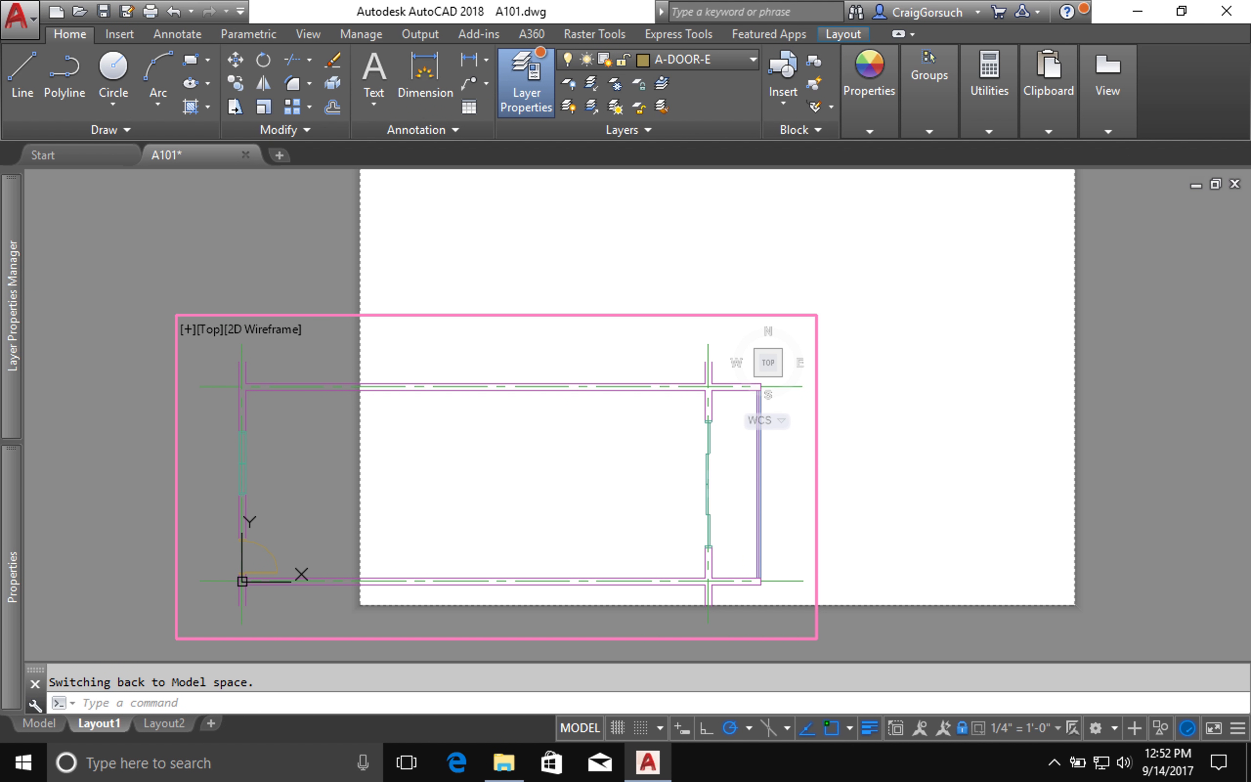
double_click(856, 483)
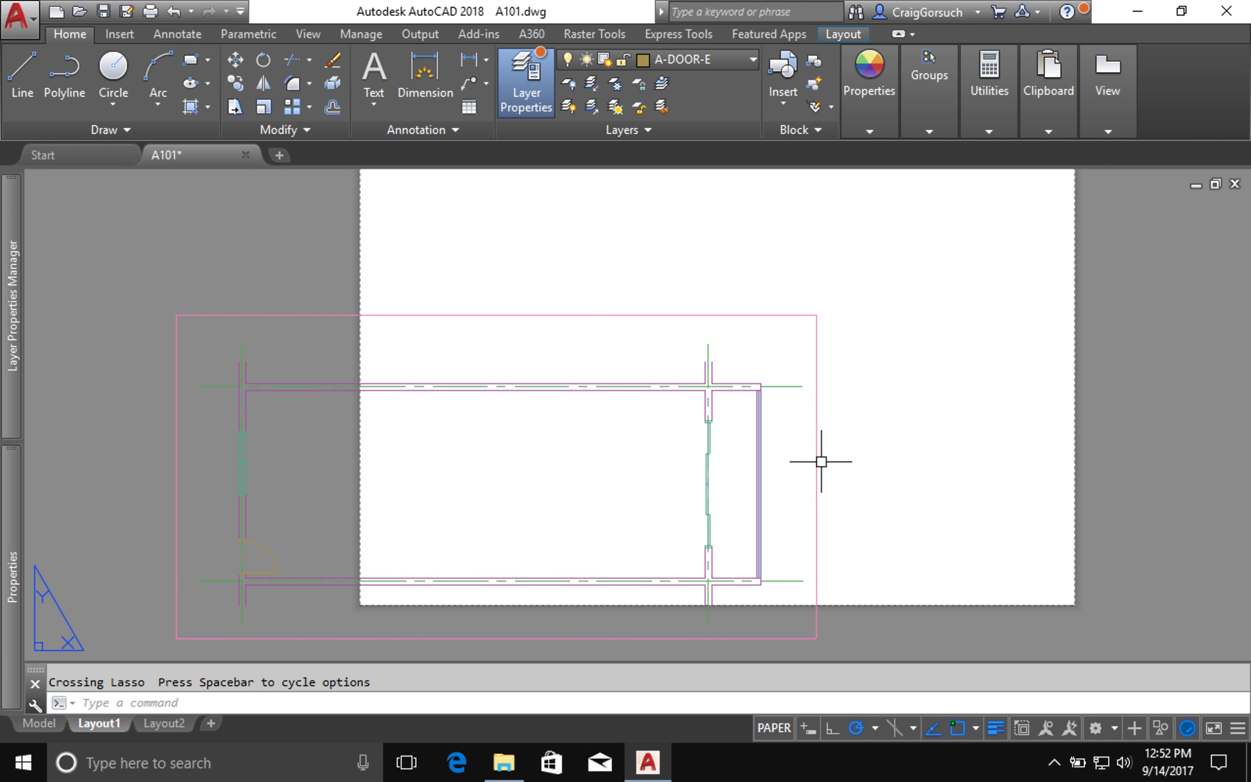
Maximize the floor plan viewport from its border, and minimize it again to return to the layout sheet.
mouse_move(816, 462)
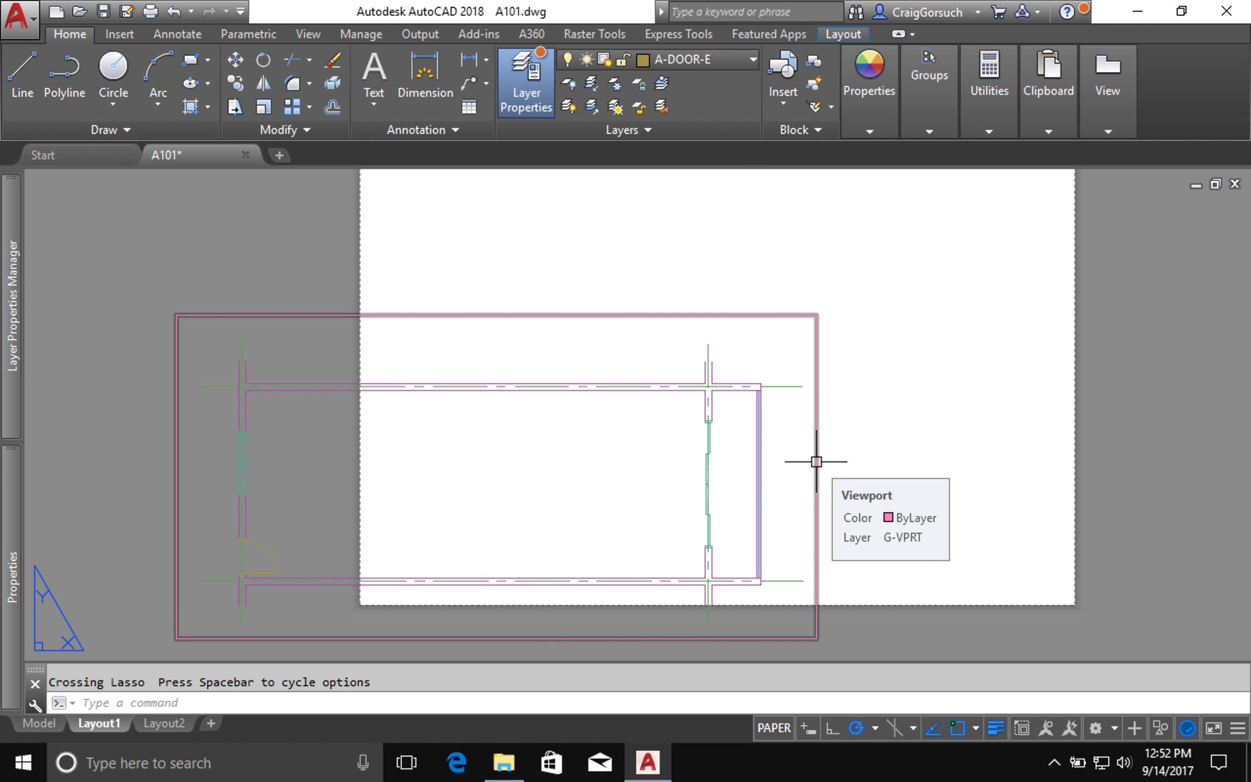
click(816, 461)
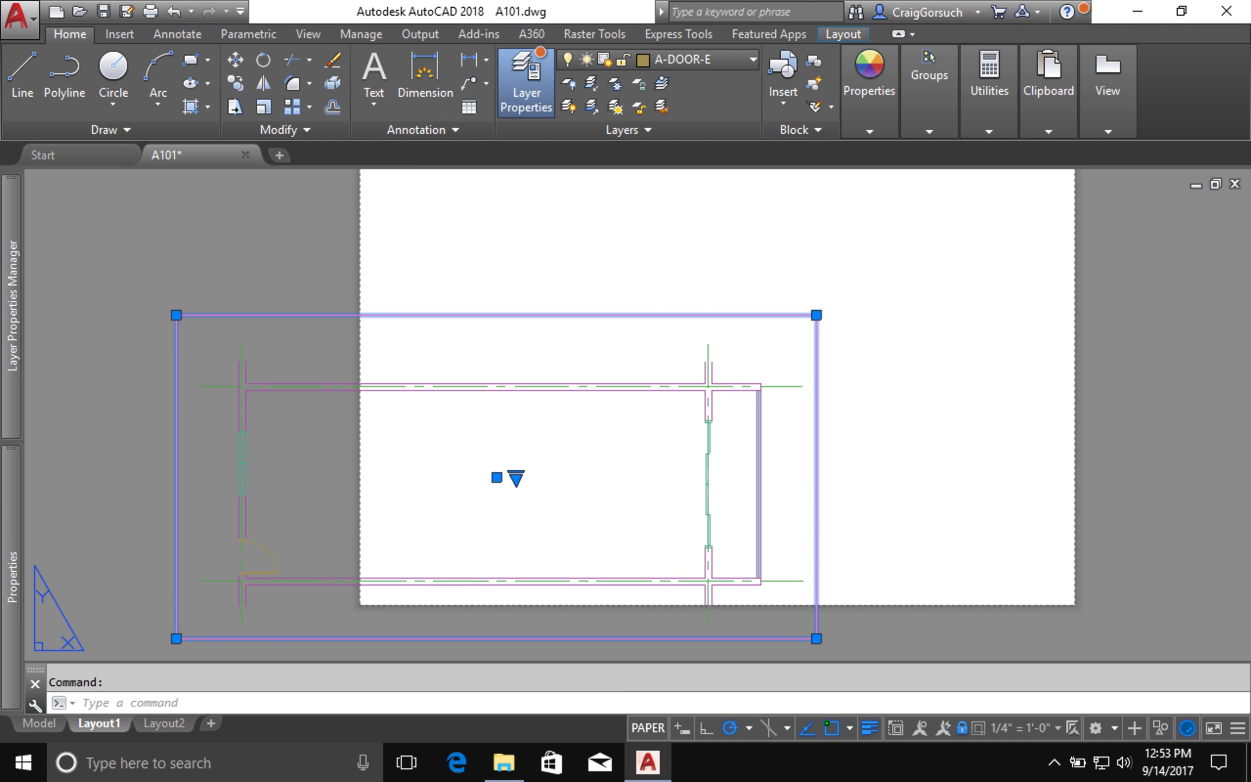
double_click(816, 461)
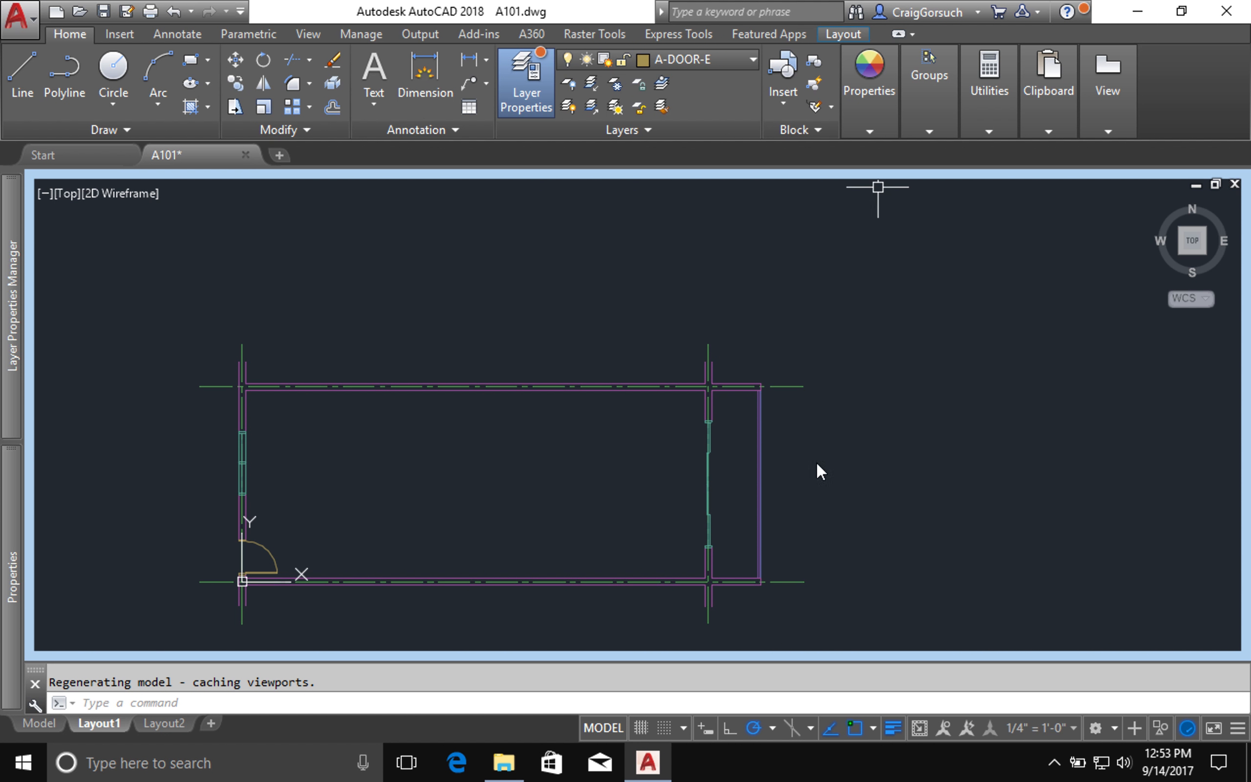
mouse_move(885, 122)
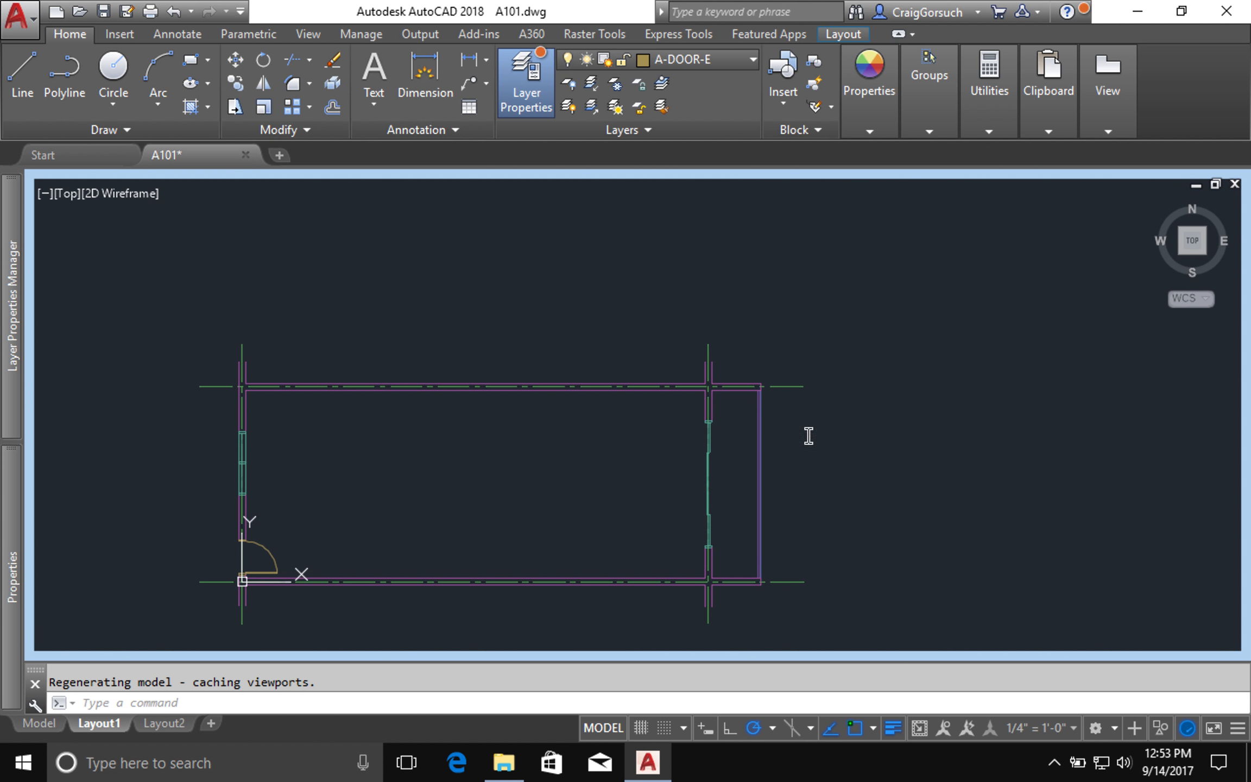
click(917, 725)
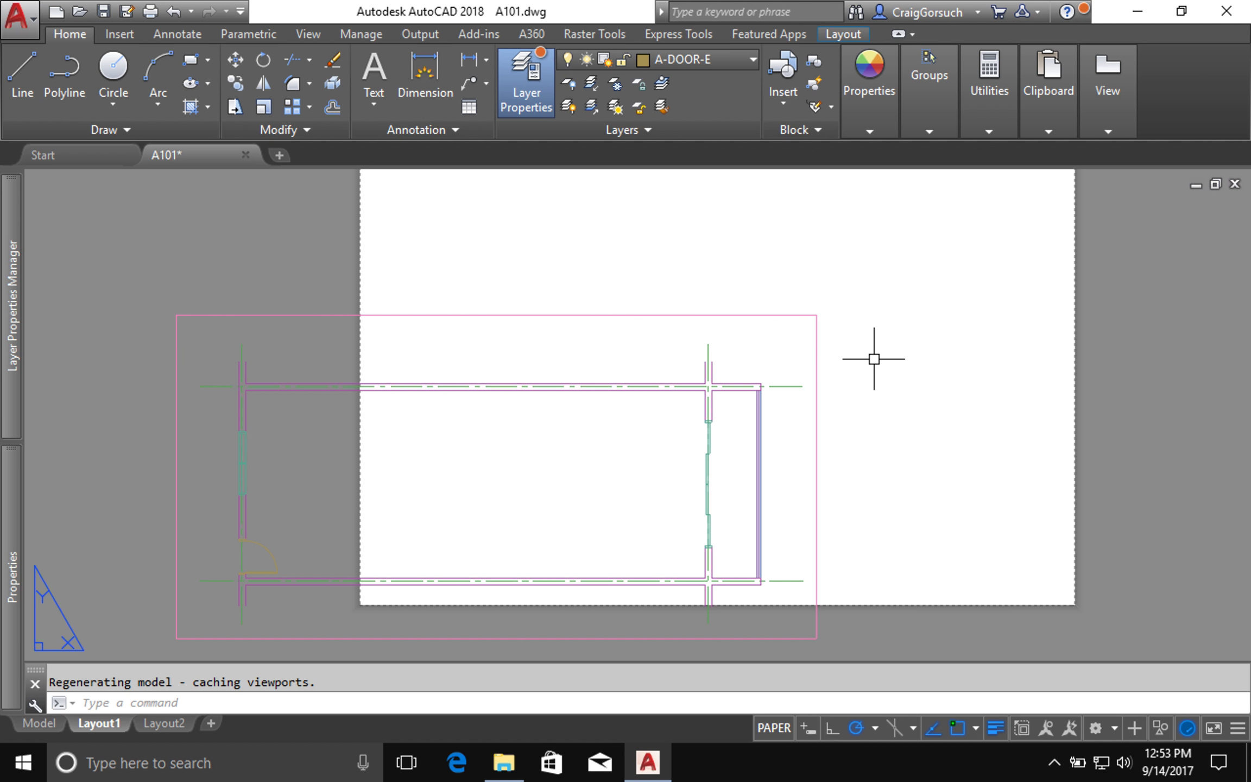
Move the floor plan viewport up and to the right so it lies fully on the layout sheet.
middle_drag(920, 404, 845, 411)
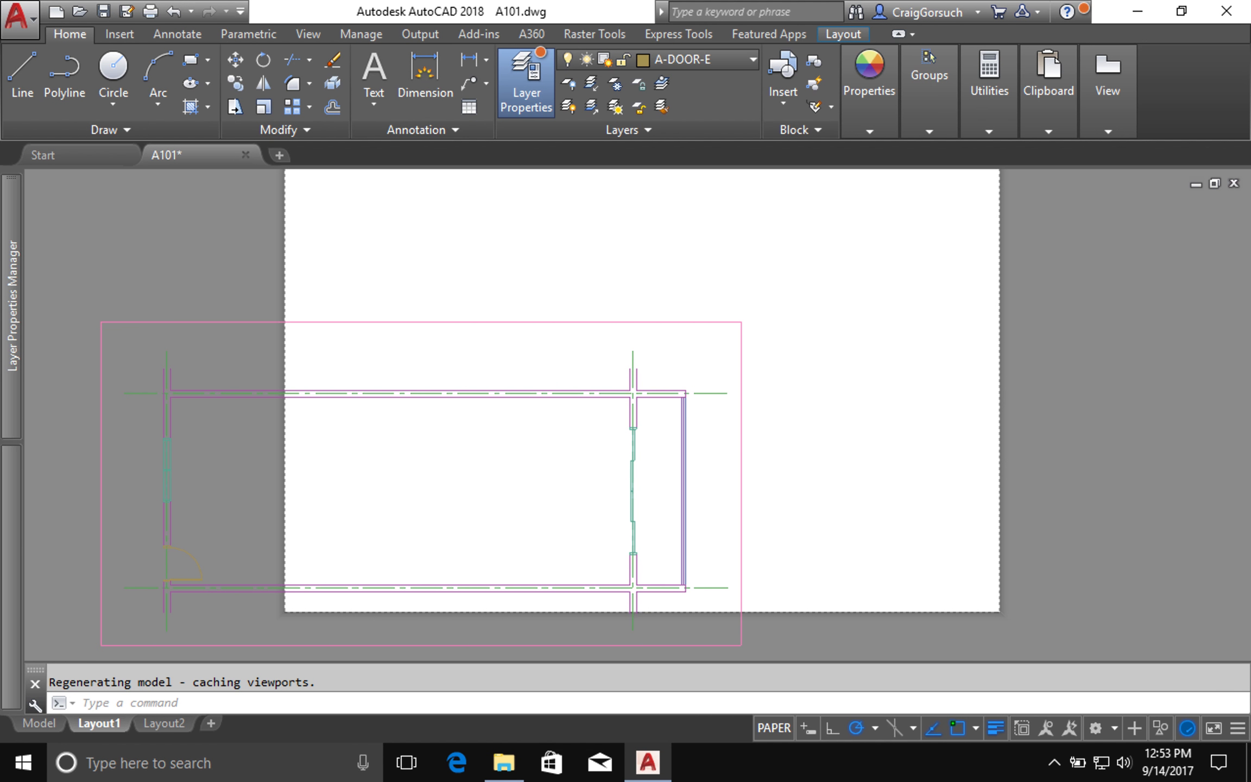
text(m)
key(Return)
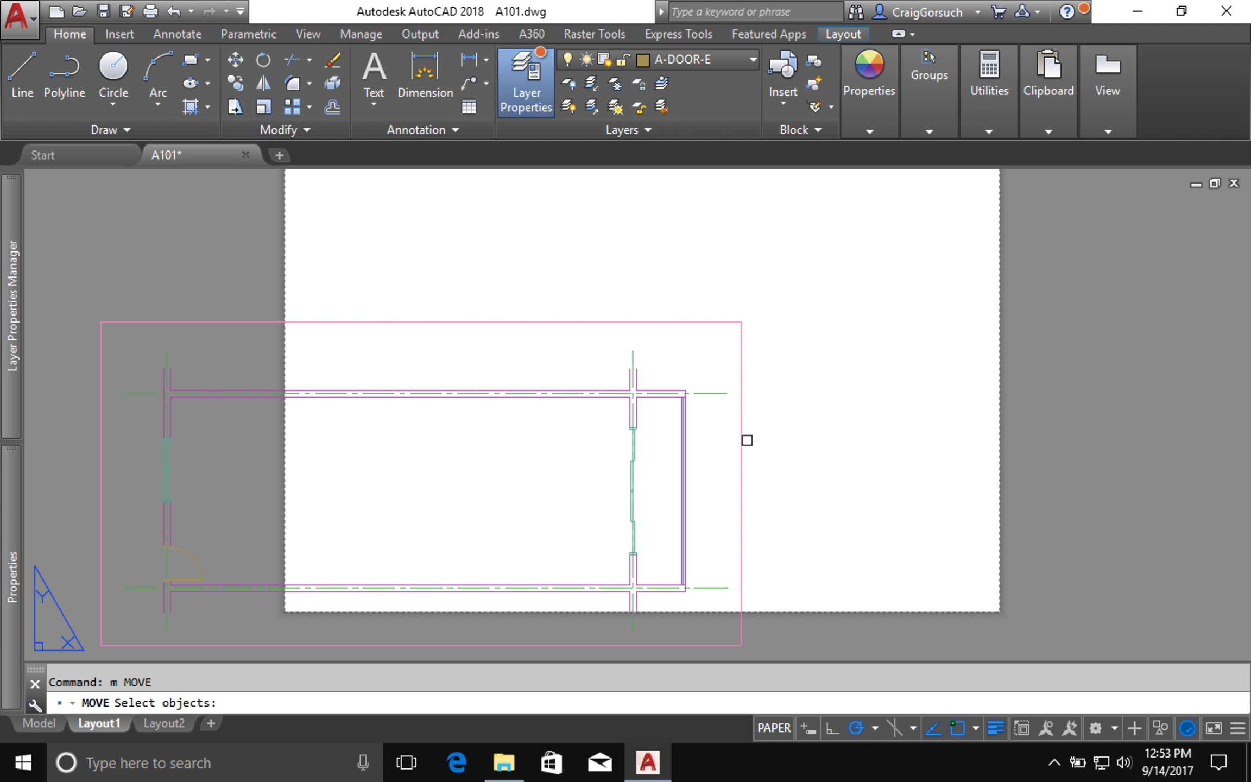
click(741, 432)
key(Return)
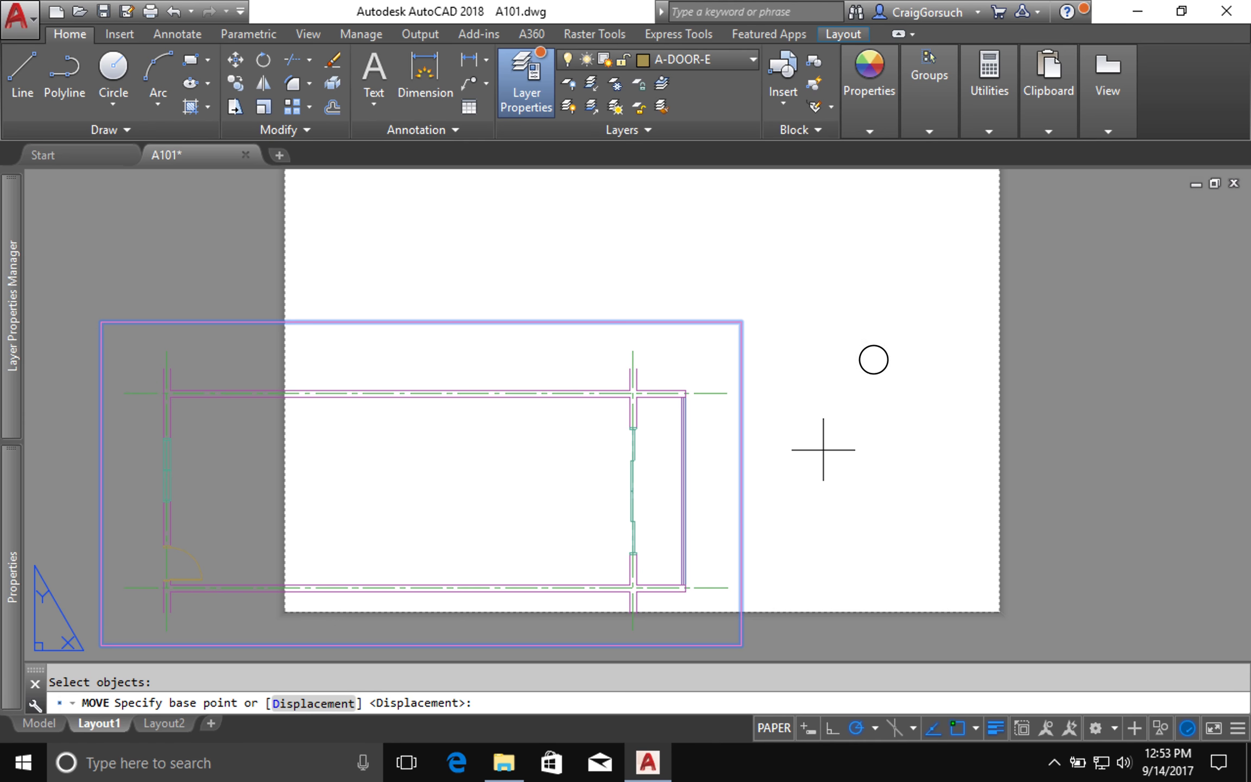
click(825, 450)
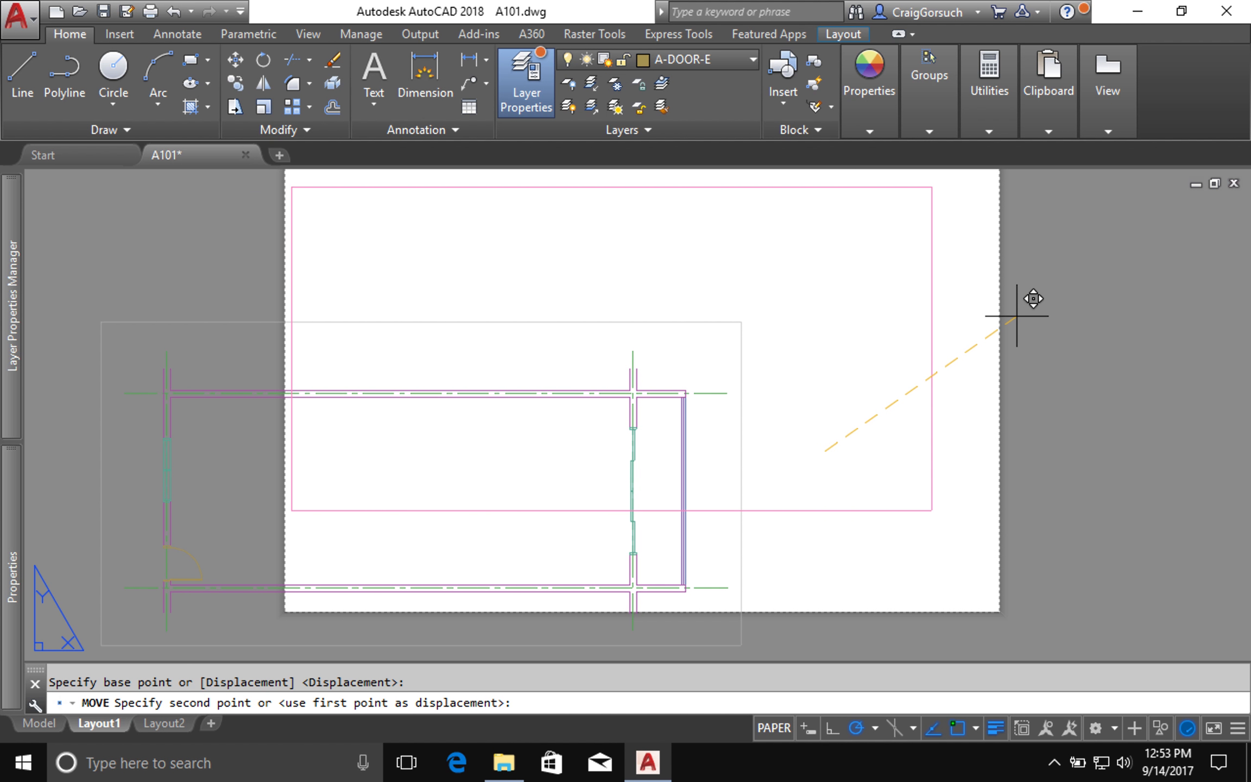
click(1010, 317)
middle_drag(1012, 318, 1004, 358)
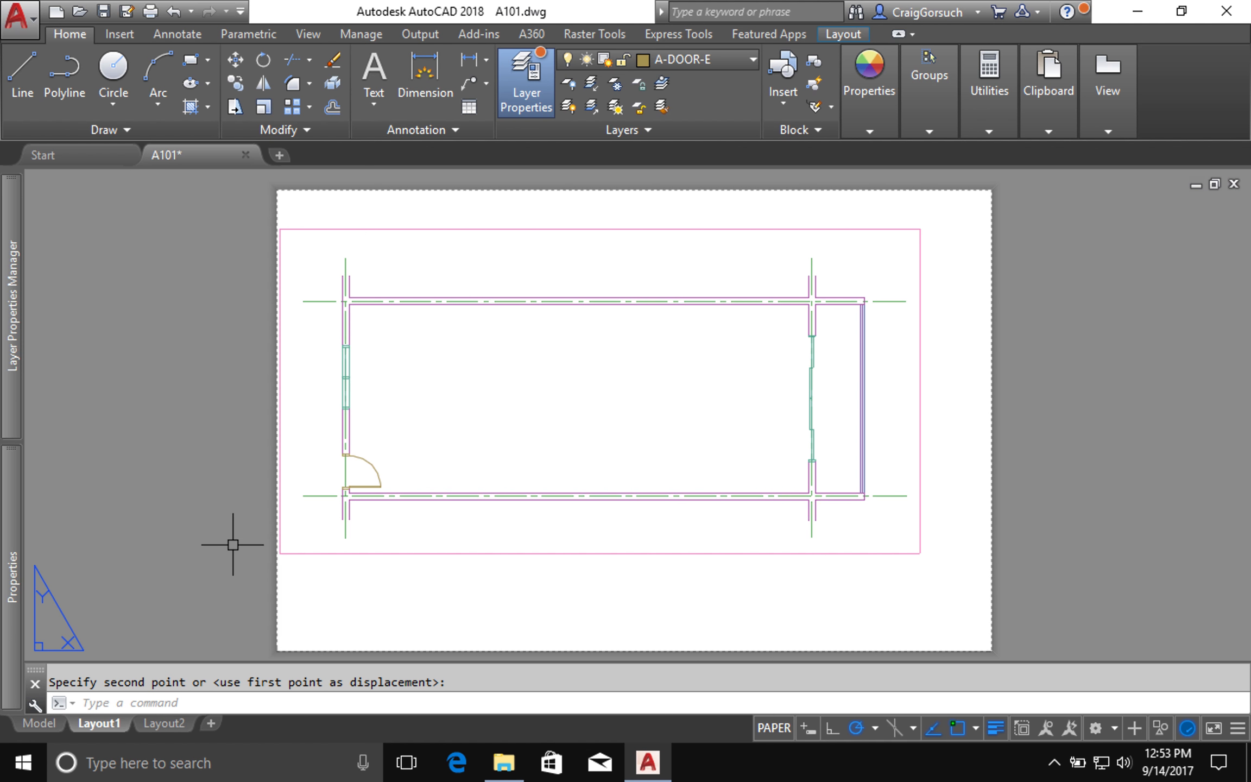
Rename Layout1 as FLOOR PLAN.
mouse_move(101, 725)
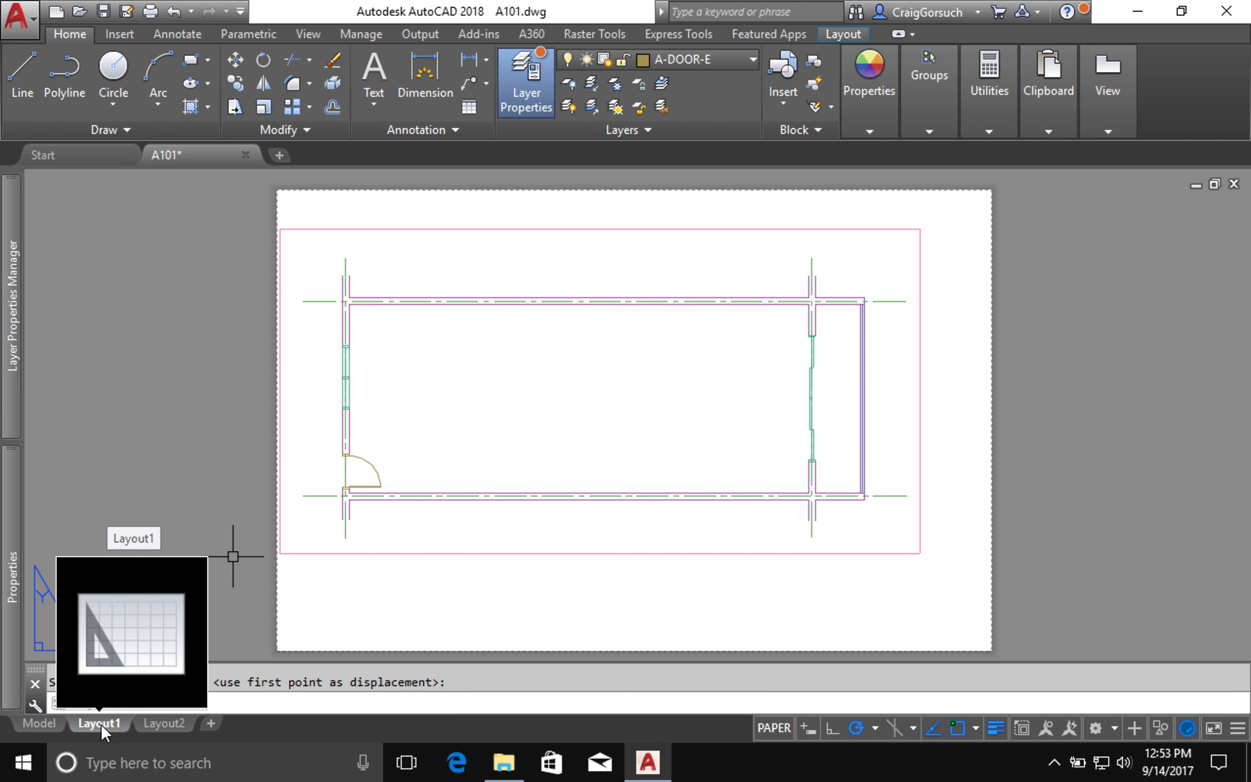
right_click(100, 724)
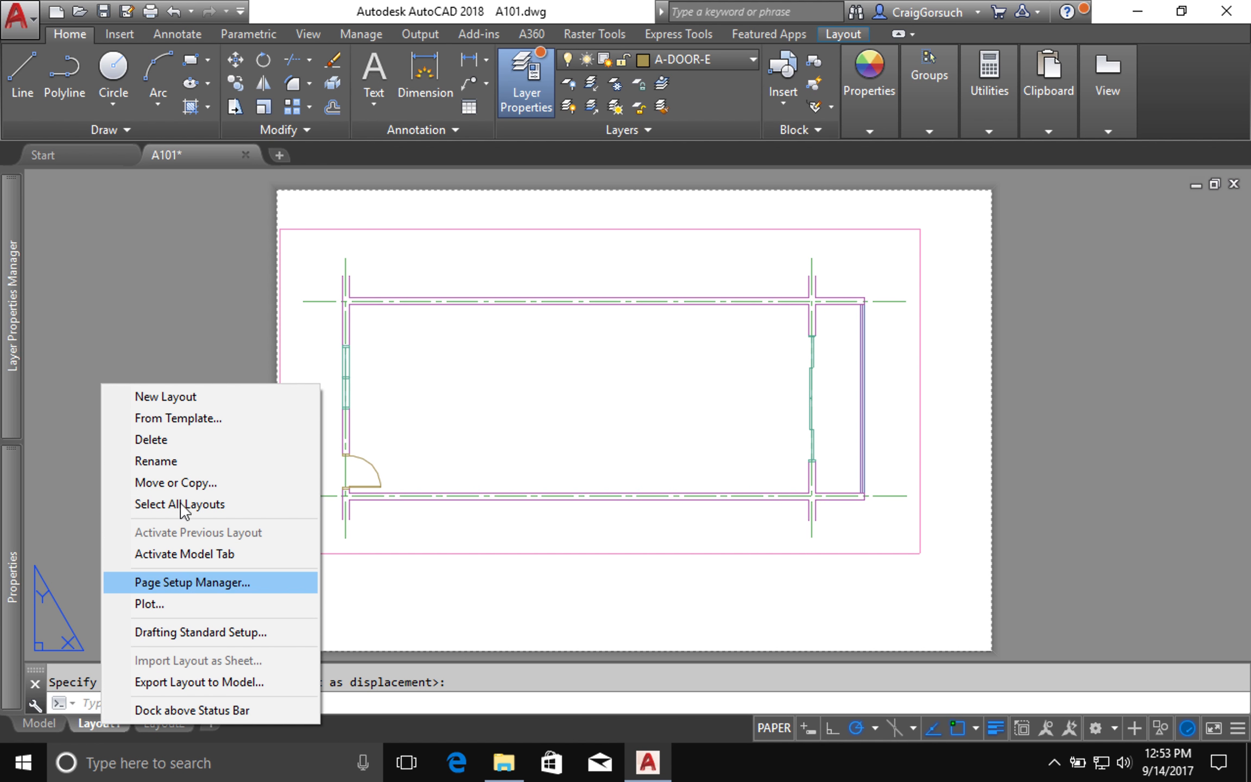
click(174, 461)
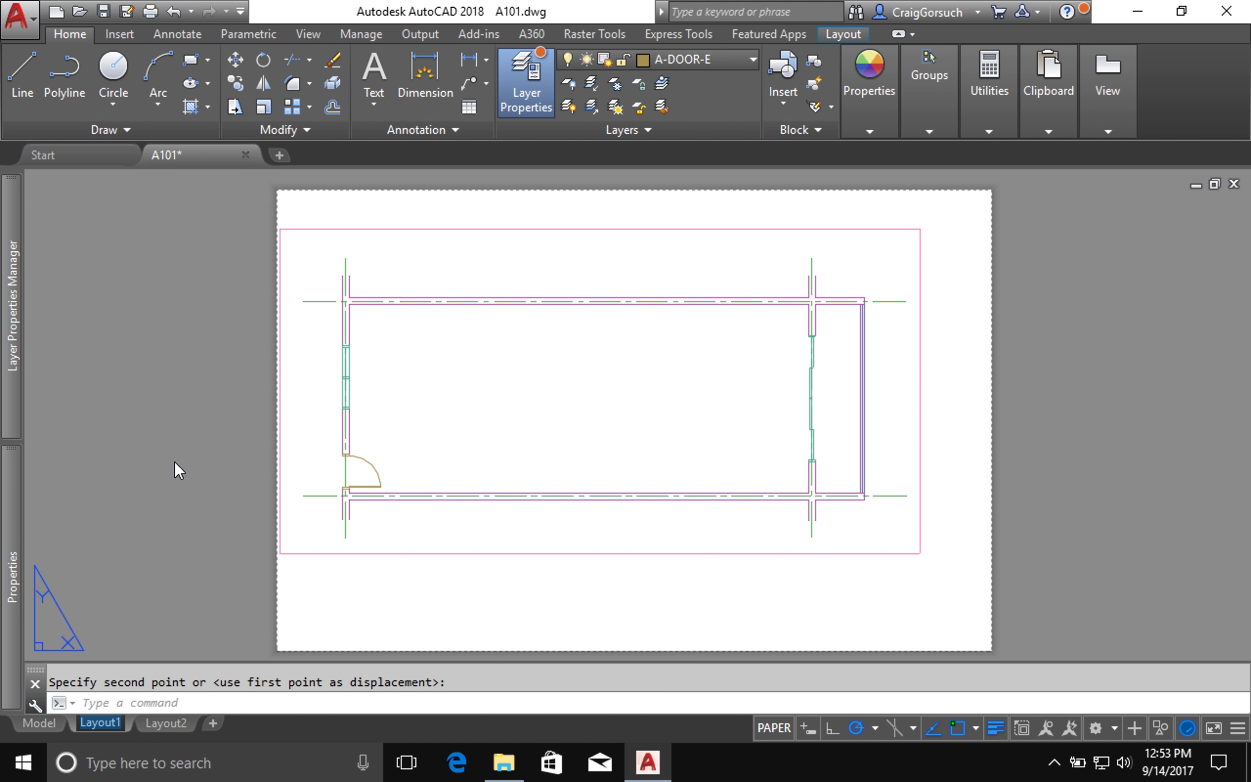
text(FLOOR PLAN)
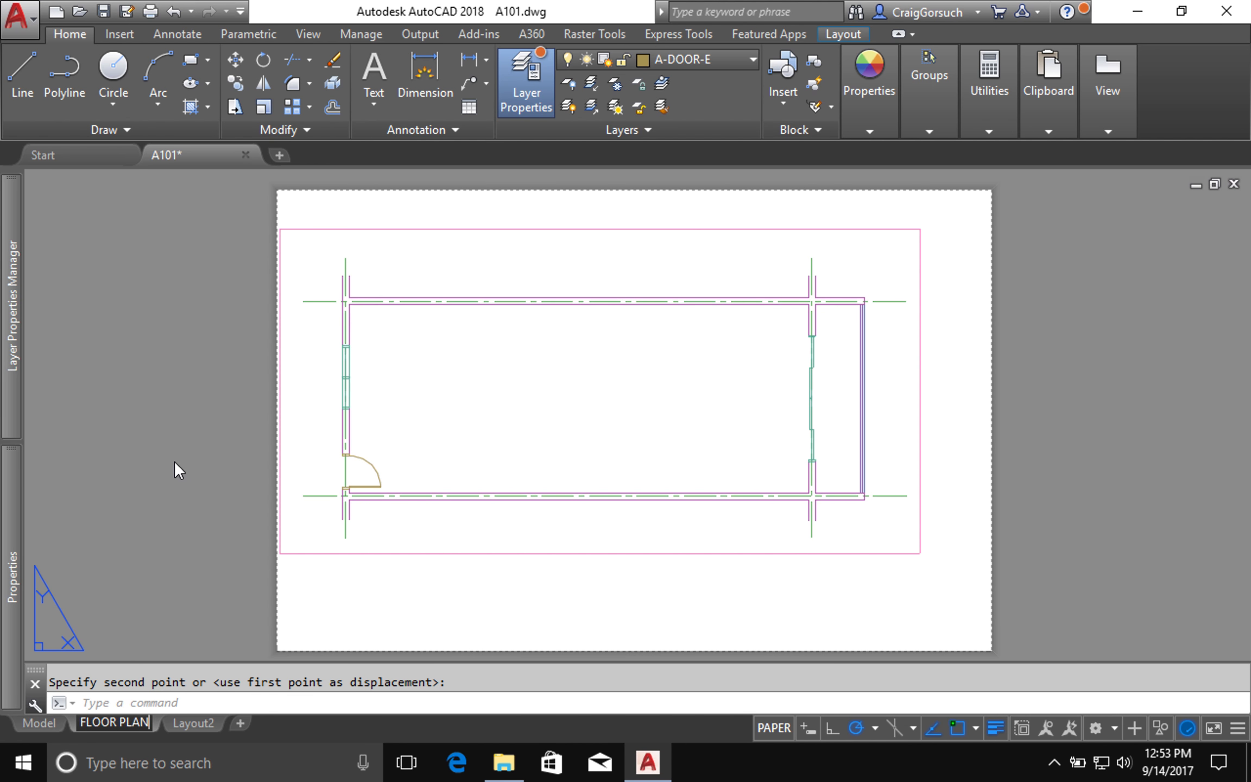
key(Return)
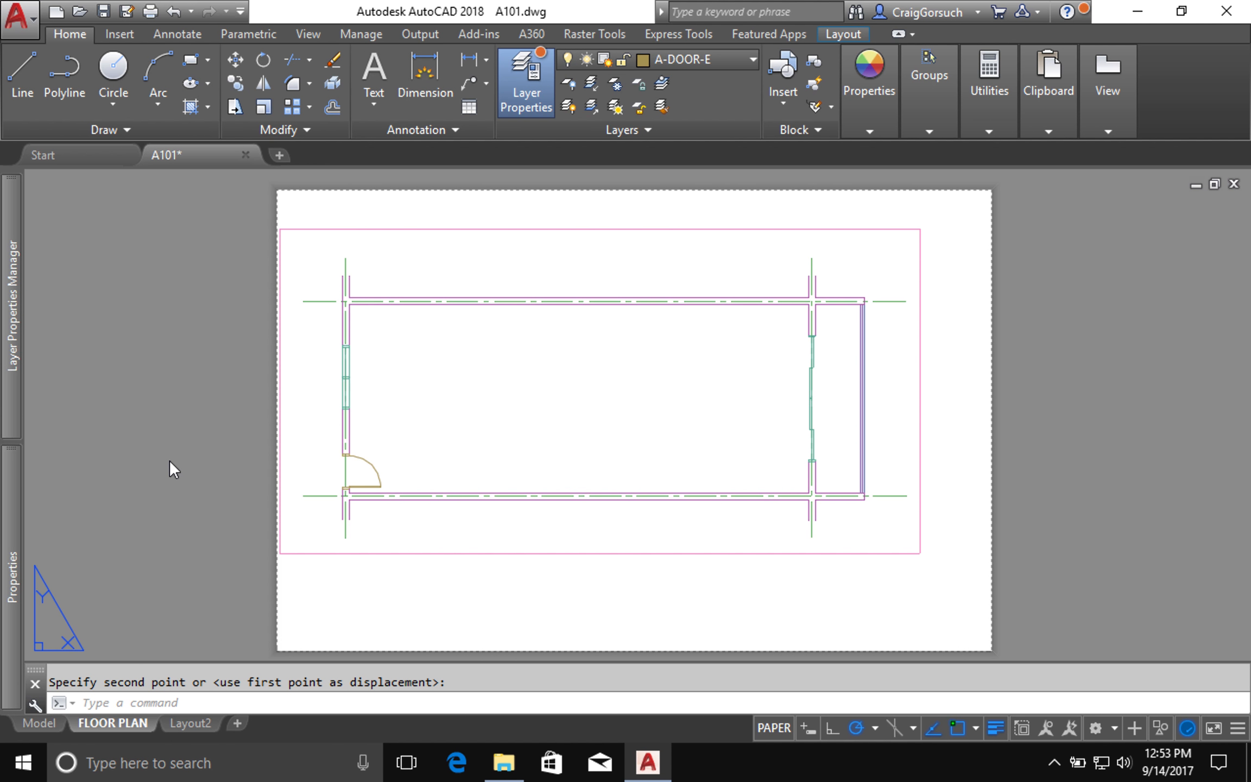
Delete Layout2 permanently and save the A101 drawing.
right_click(191, 722)
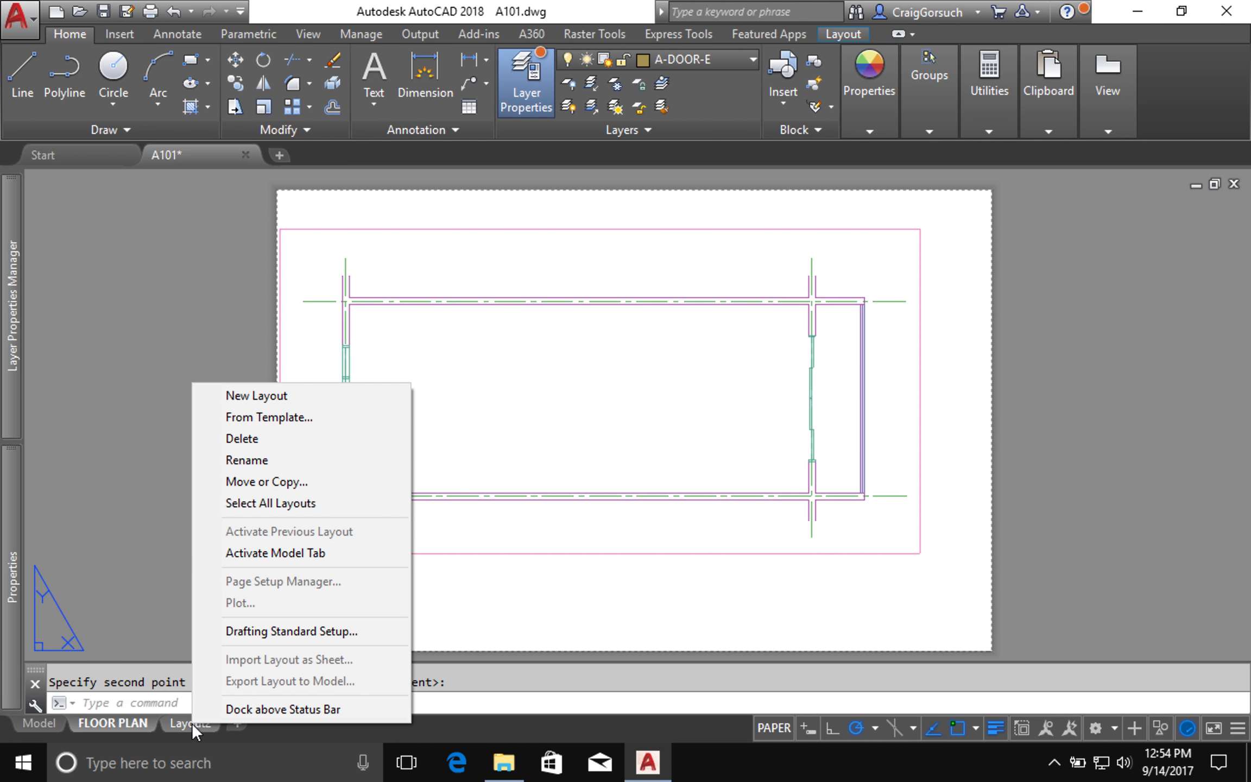
click(260, 438)
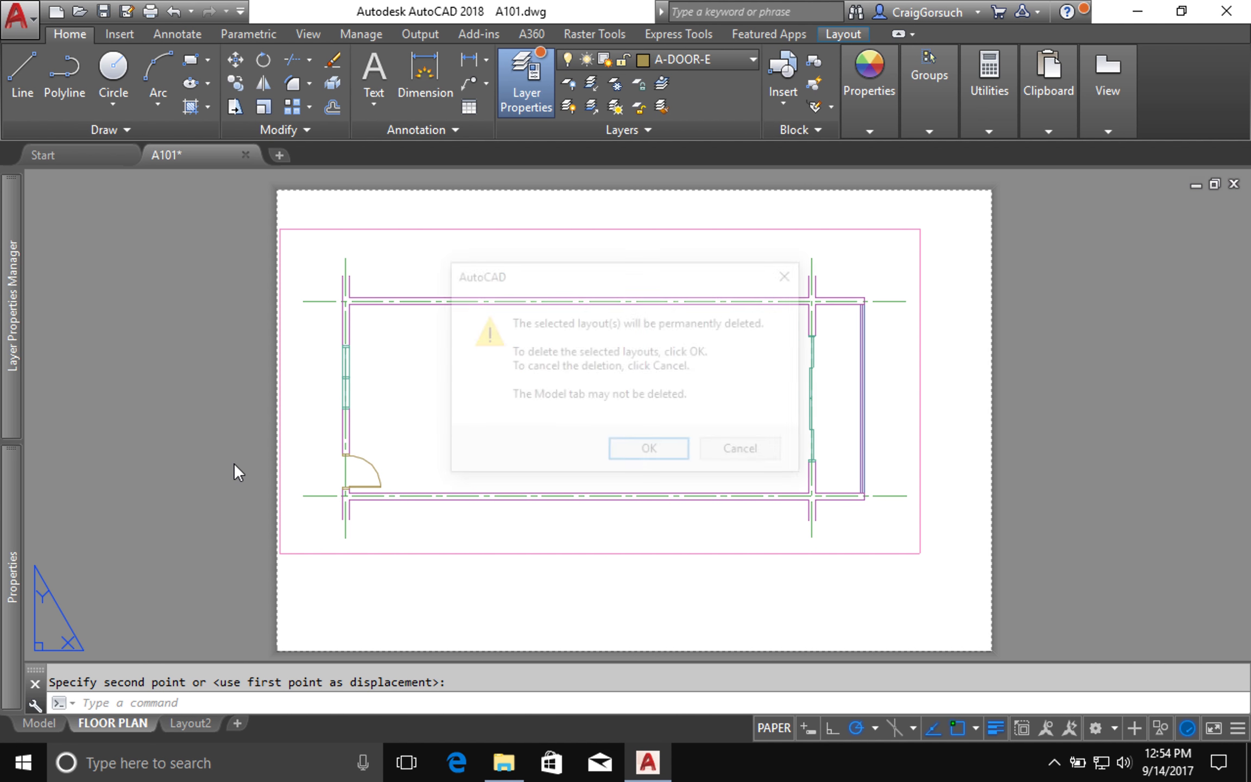
click(630, 454)
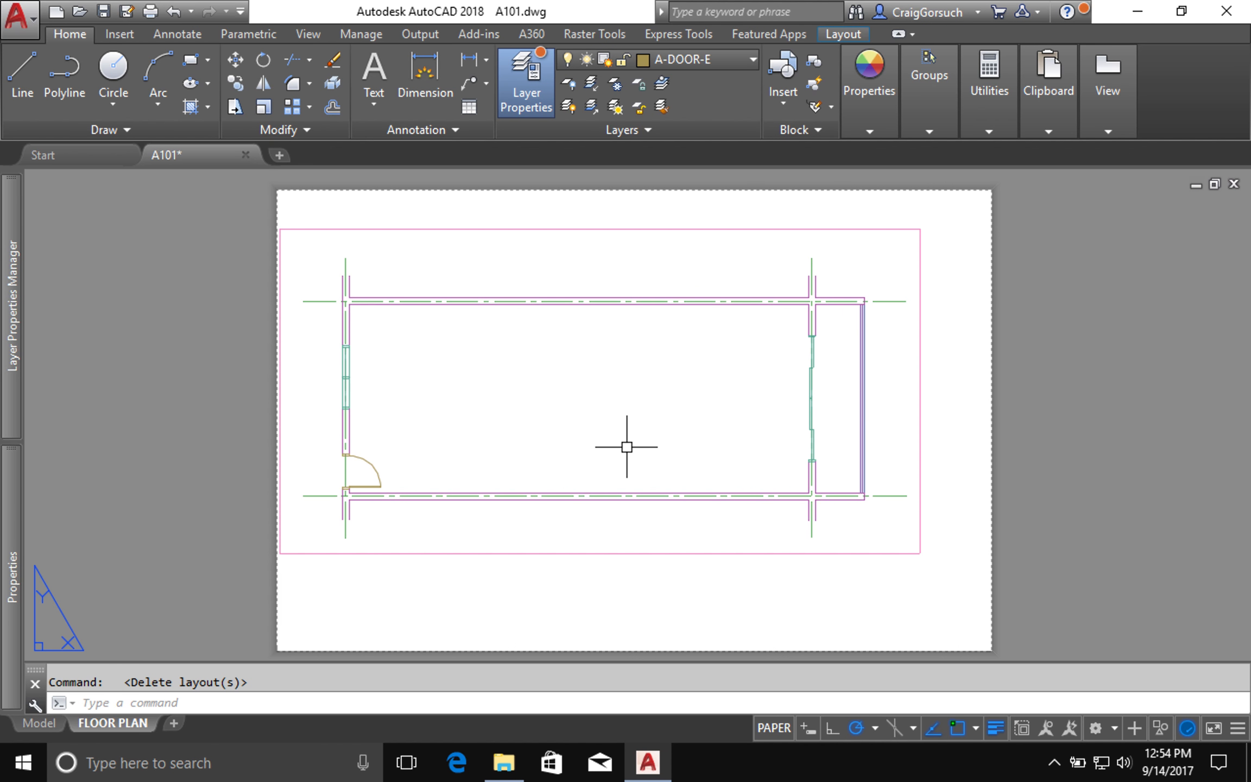
key(ctrl+s)
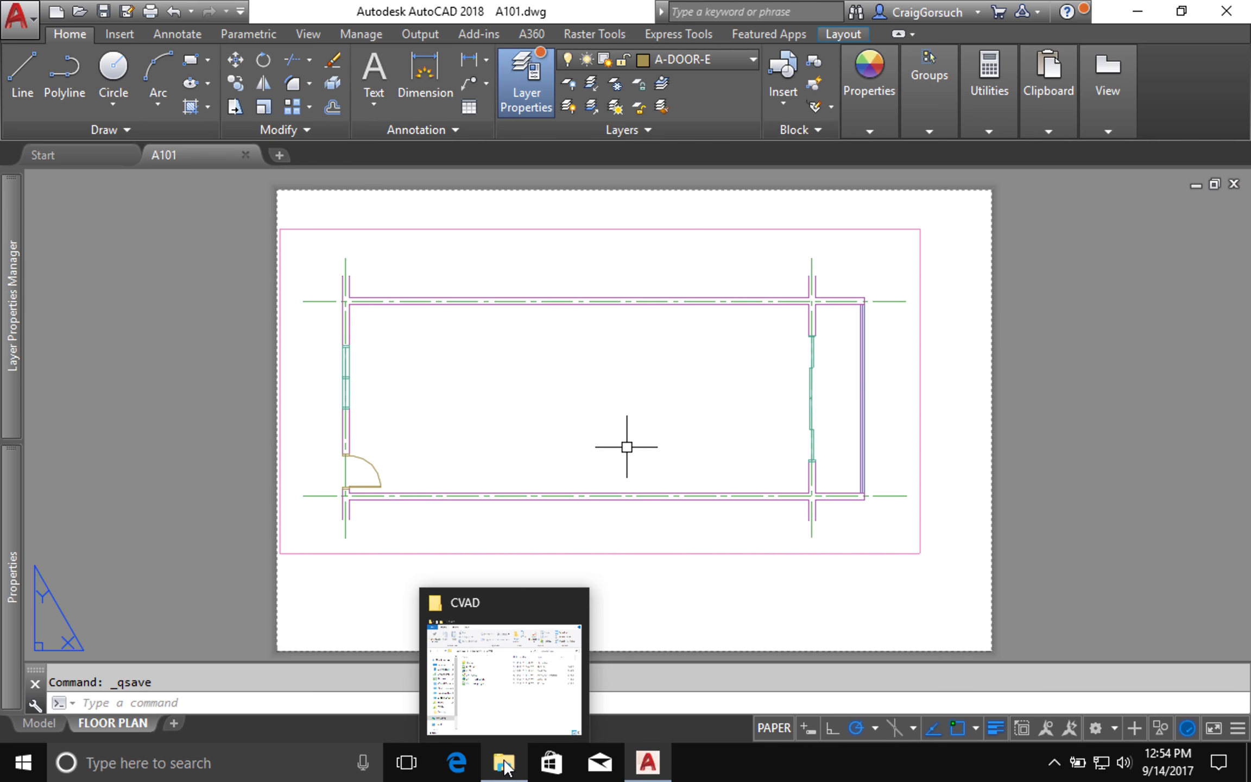
Switch to File Explorer and open UNT TITLEBLOCK from the CVAD folder, always using AutoCAD DWG Launcher for .dwg files.
click(504, 760)
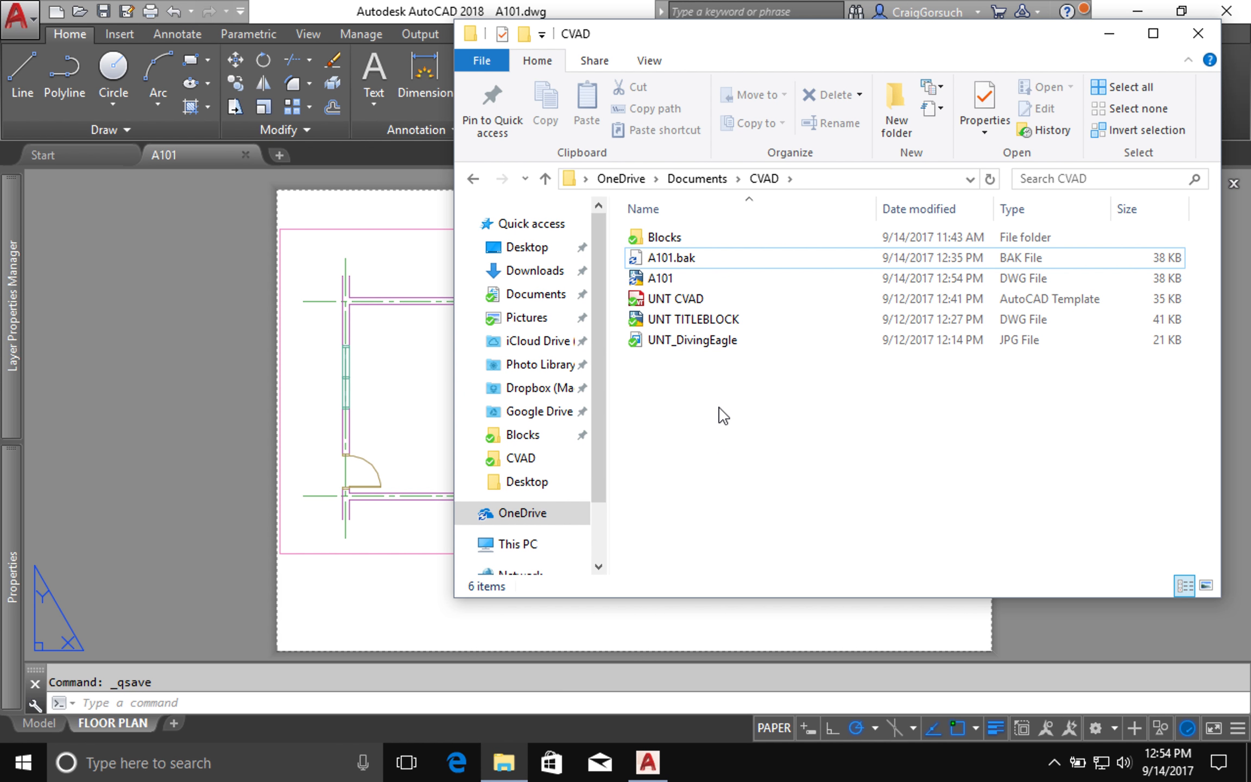
click(701, 321)
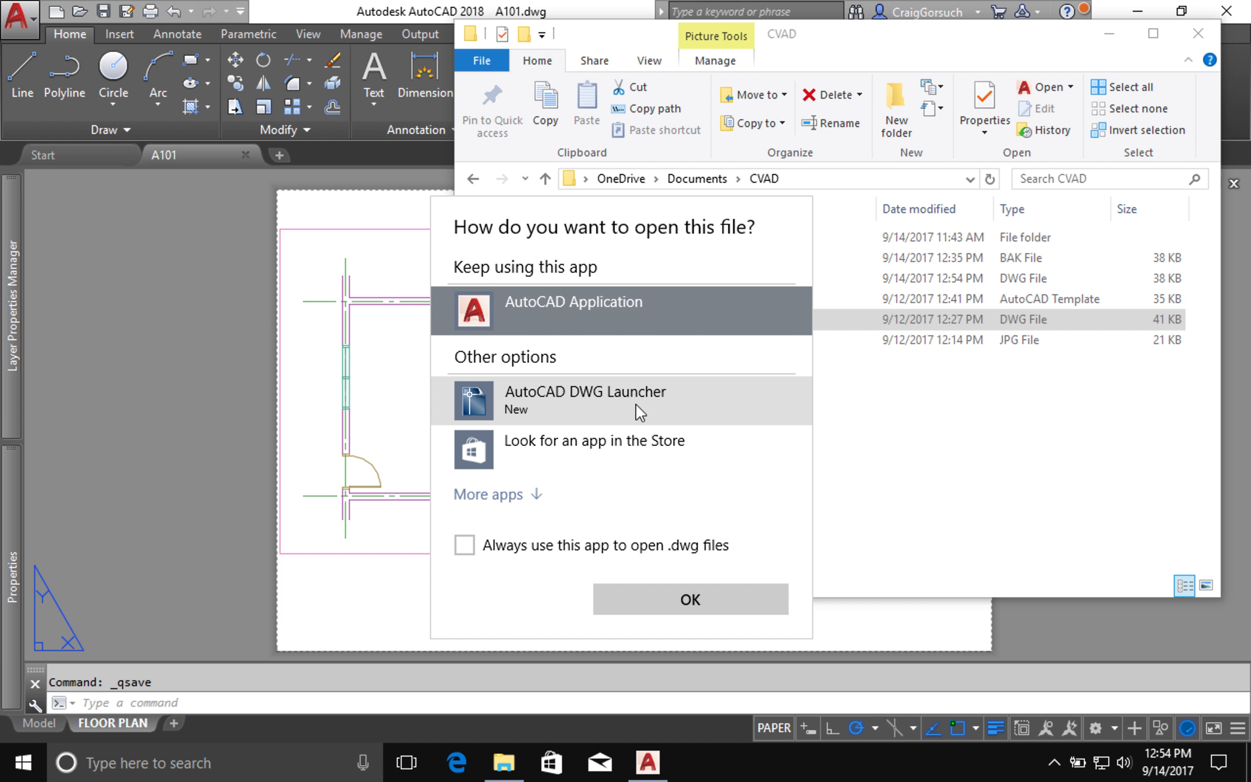
click(526, 402)
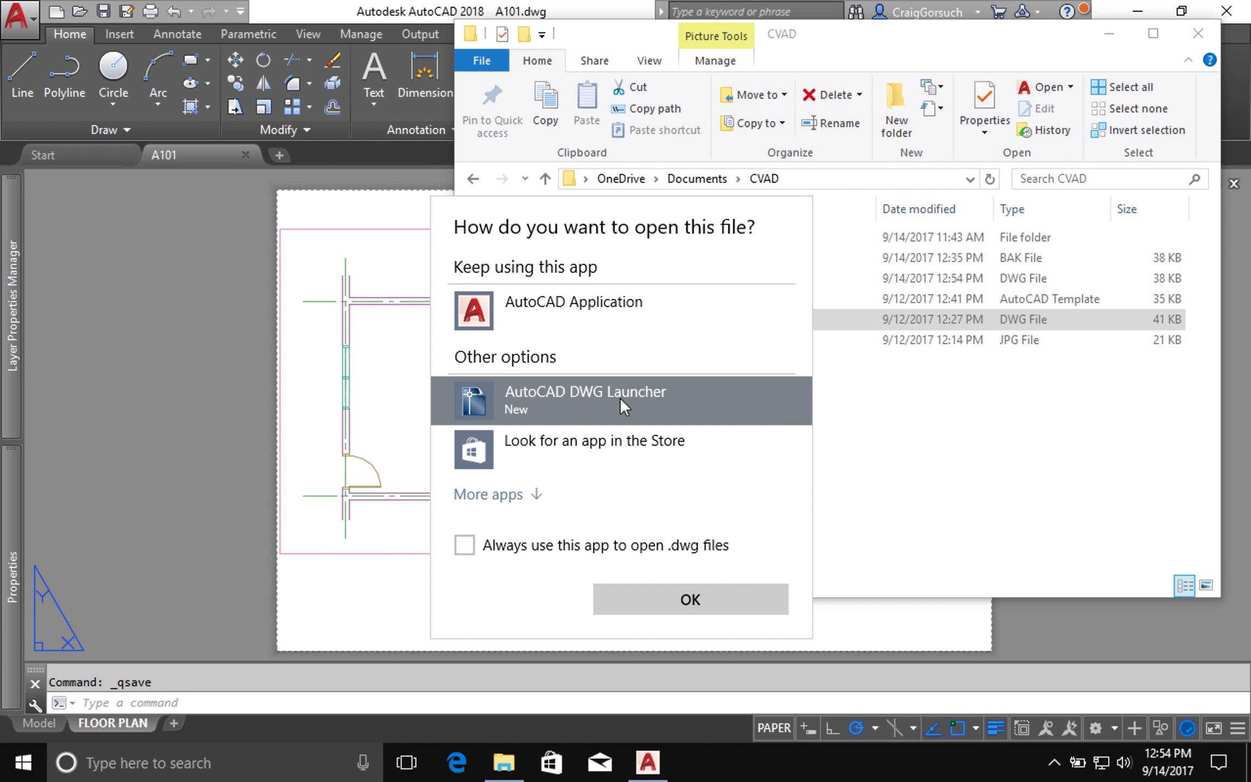
click(529, 551)
click(689, 598)
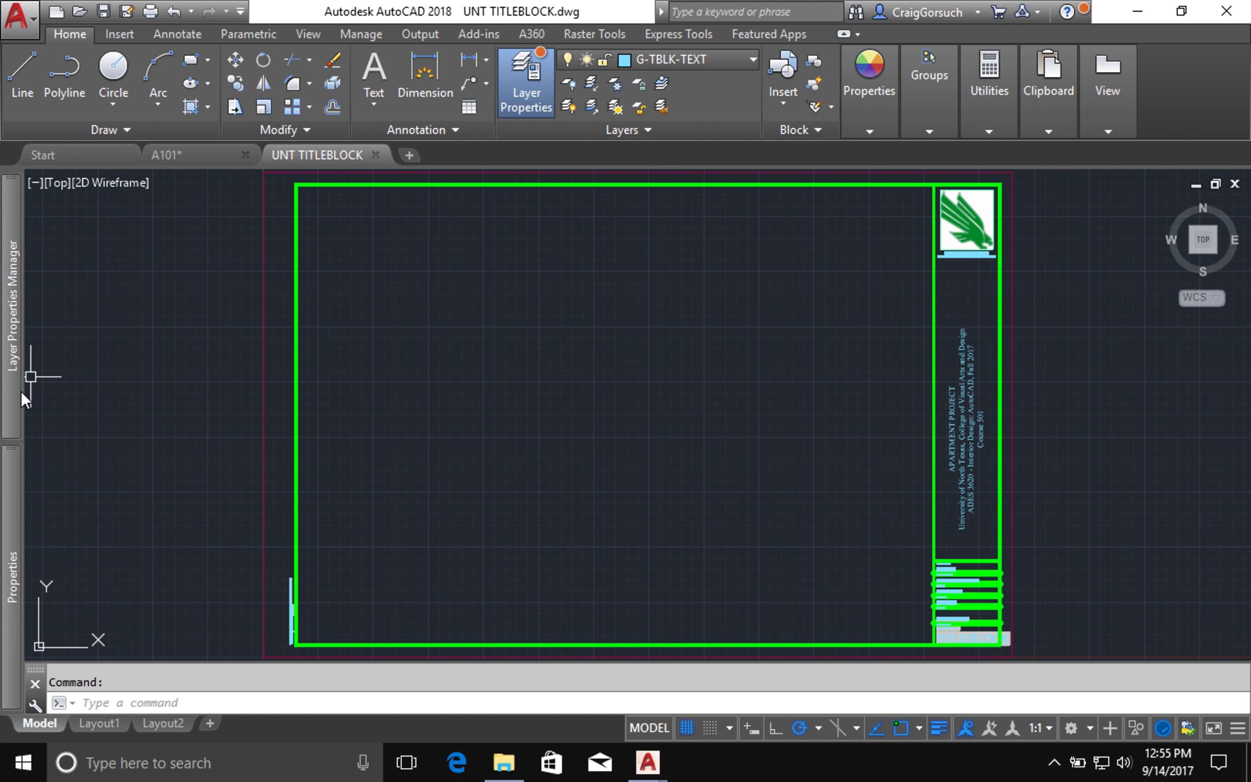
Purge all unused items from the title block drawing without per-item confirmation, including nested items and orphaned data.
mouse_move(12, 393)
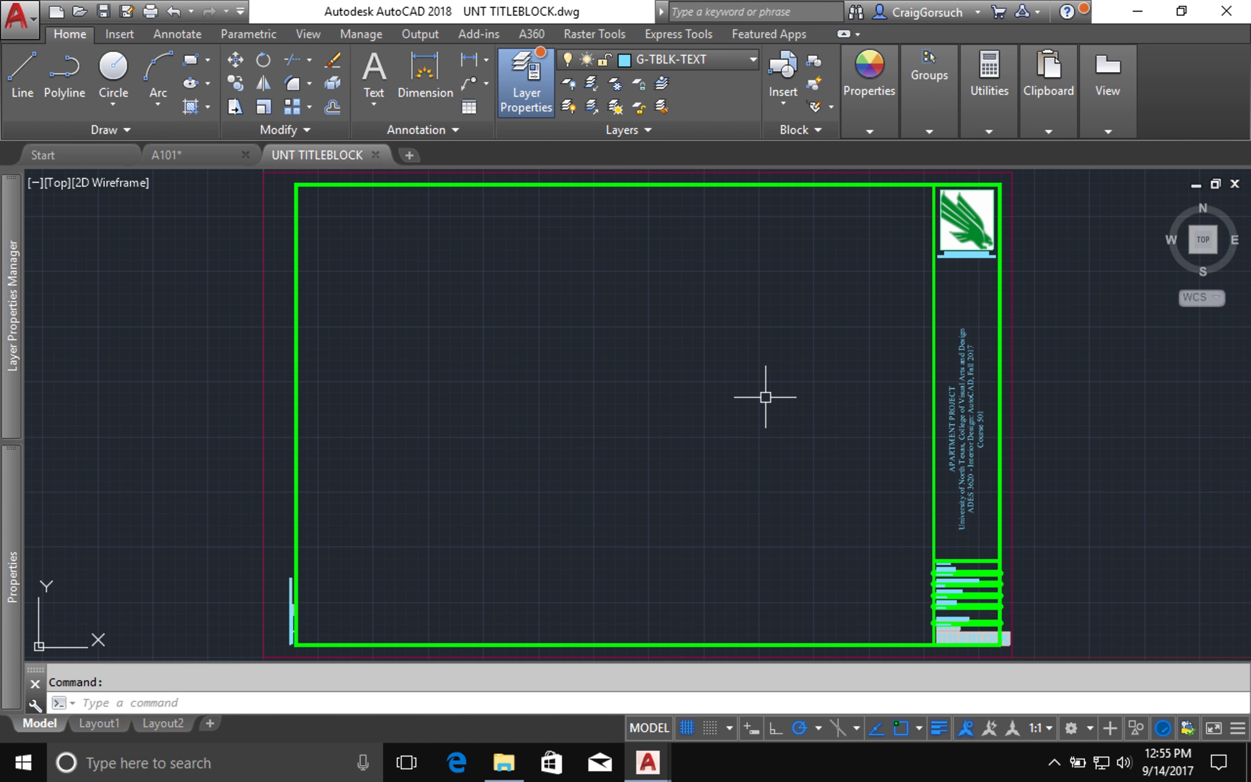
text(PU)
key(Return)
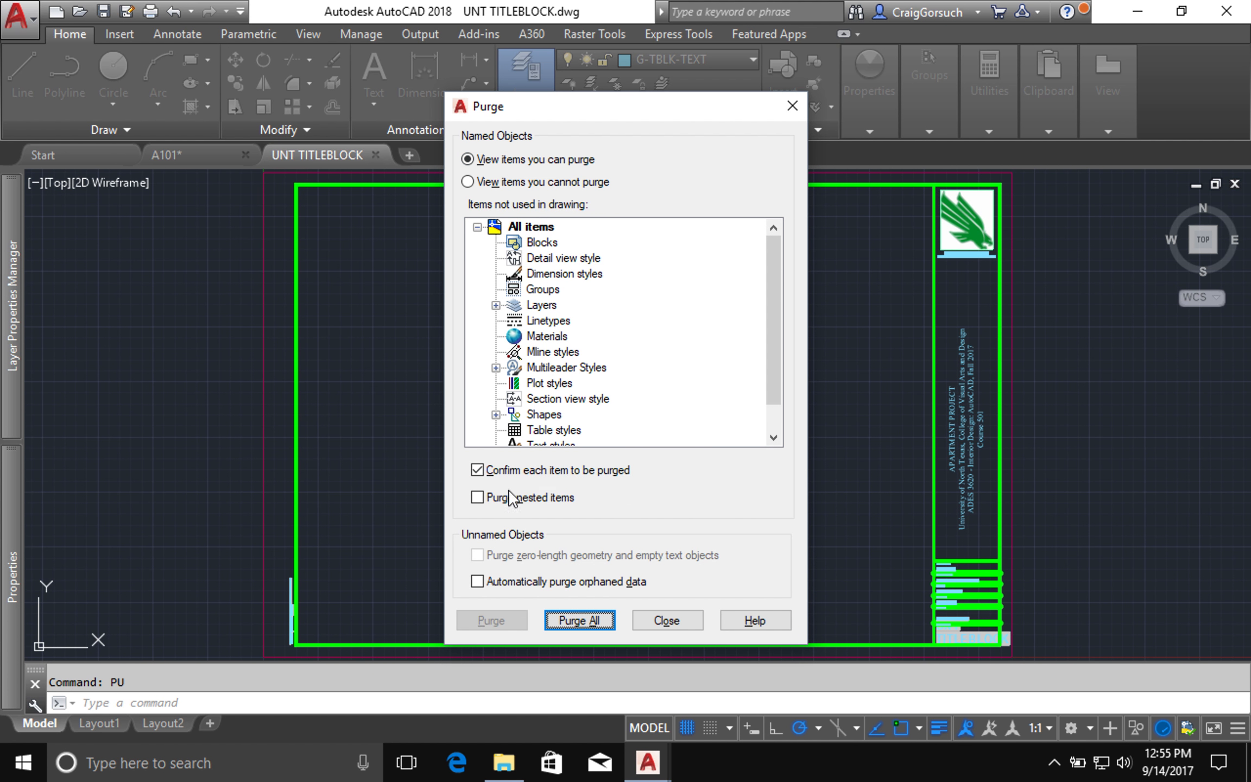
click(603, 466)
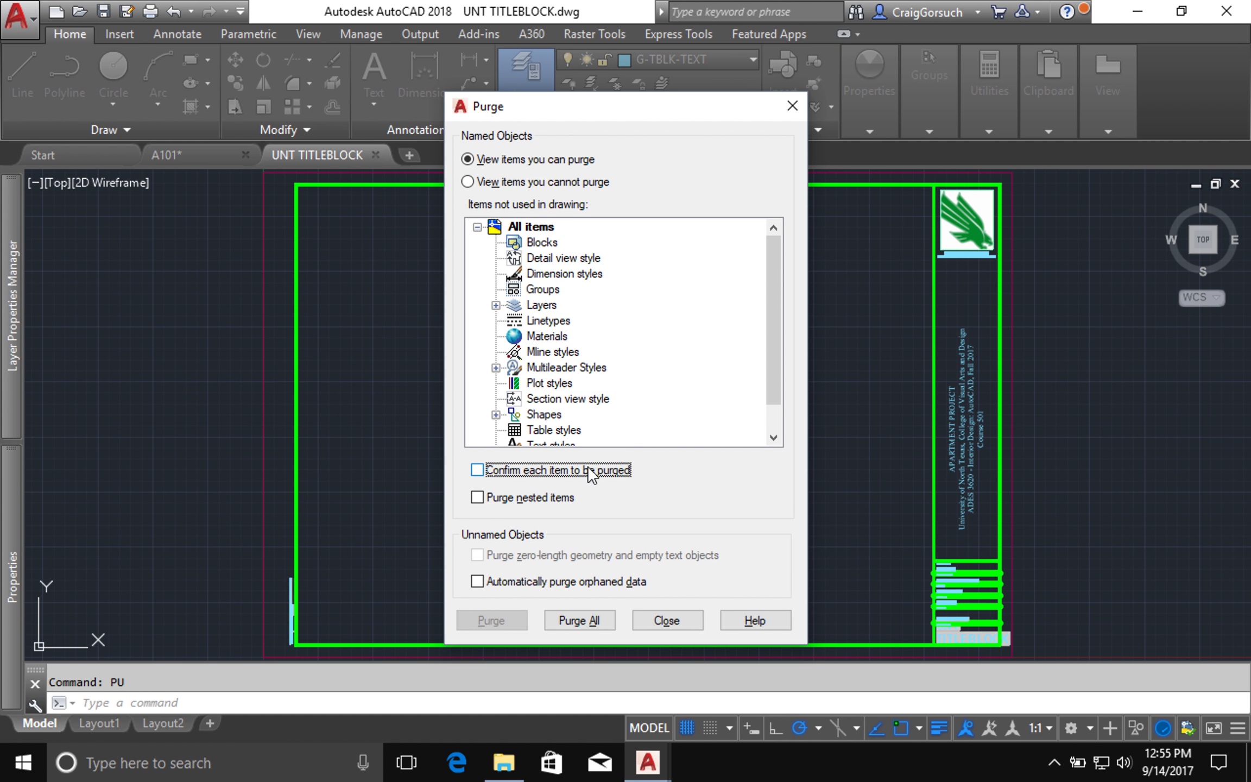
click(488, 498)
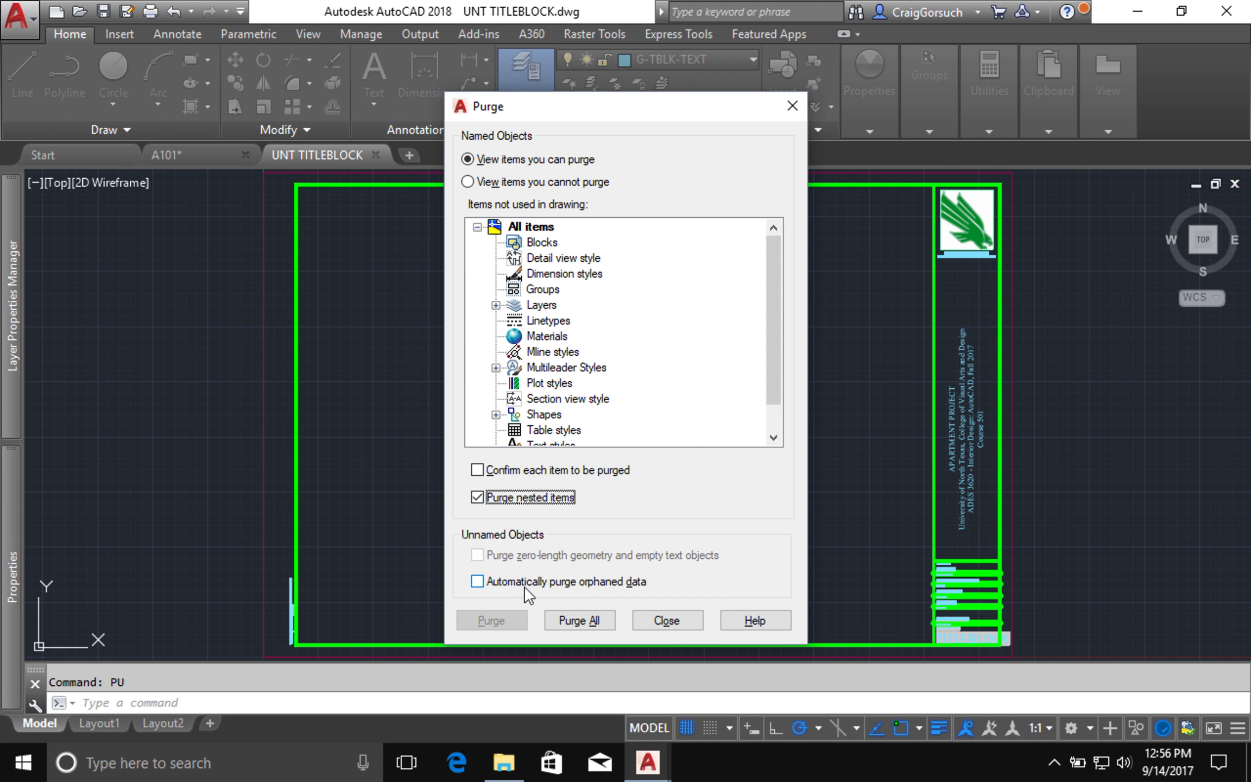
click(477, 583)
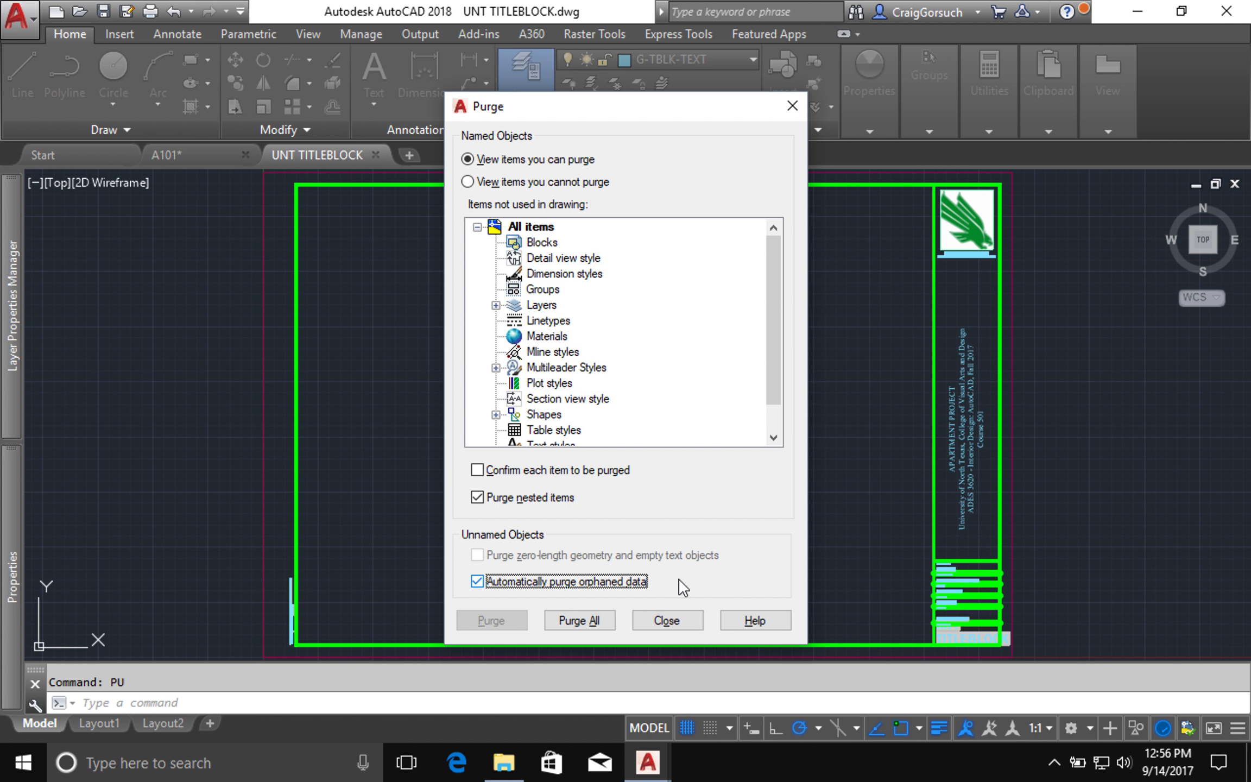
click(588, 625)
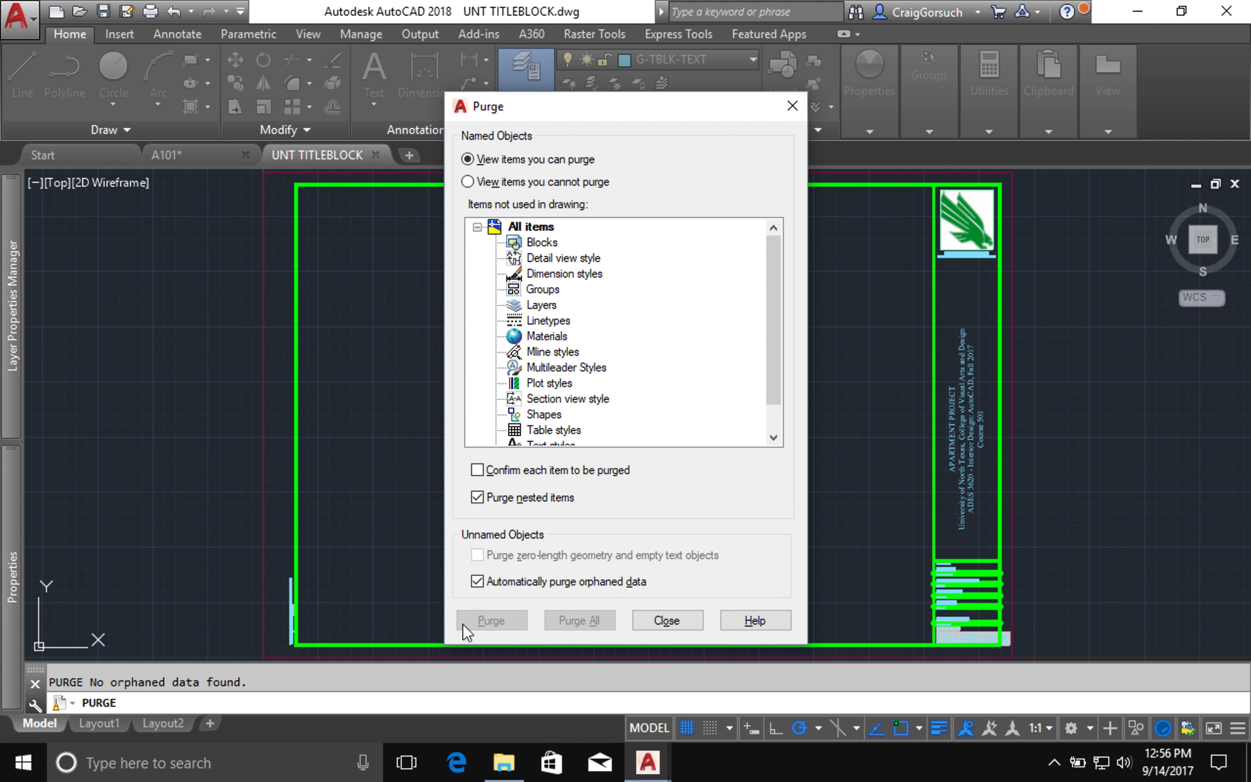
Finish purging the UNT TITLEBLOCK drawing and save it.
click(667, 618)
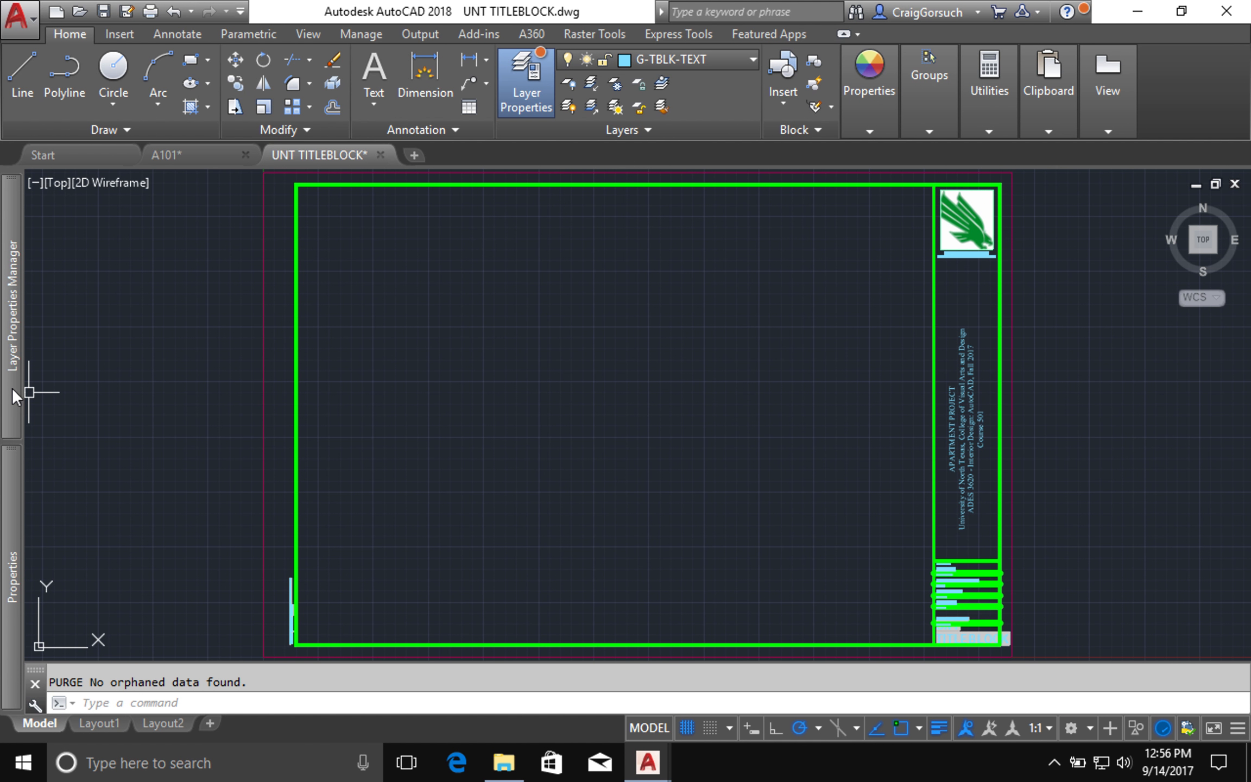
mouse_move(12, 390)
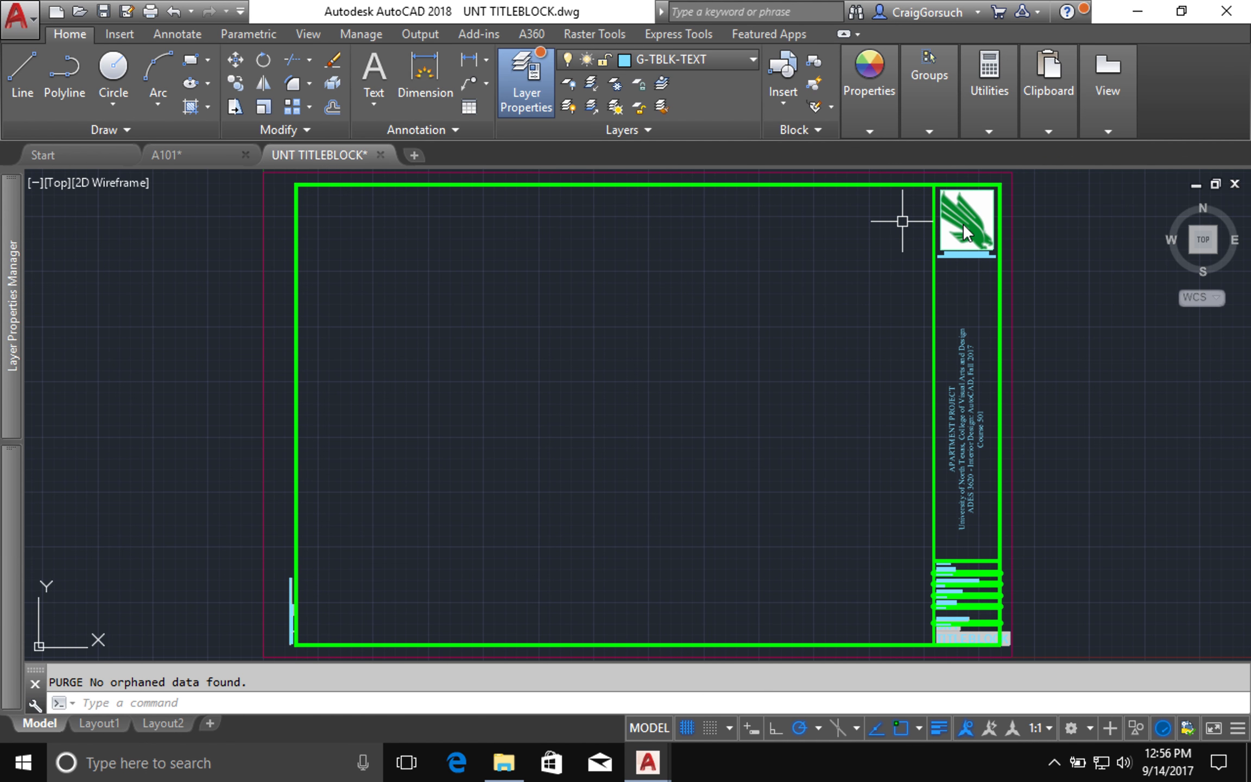
click(1108, 87)
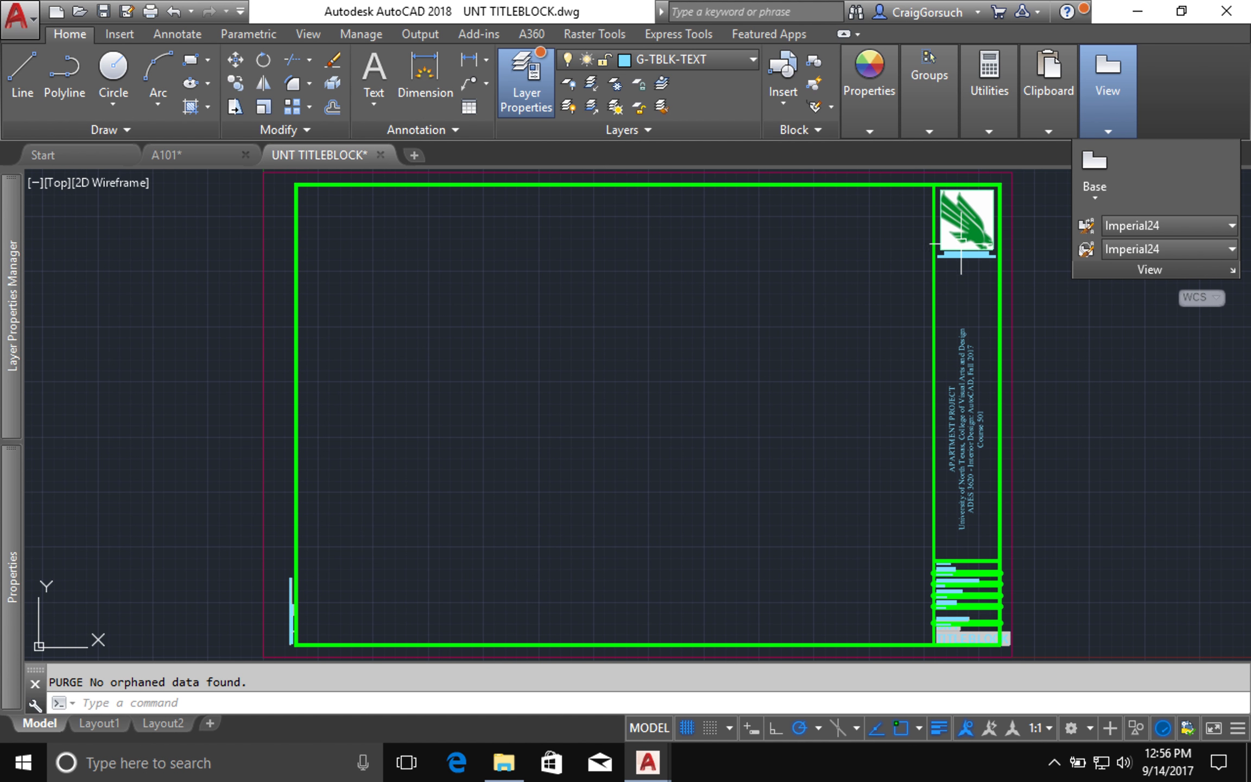
click(504, 762)
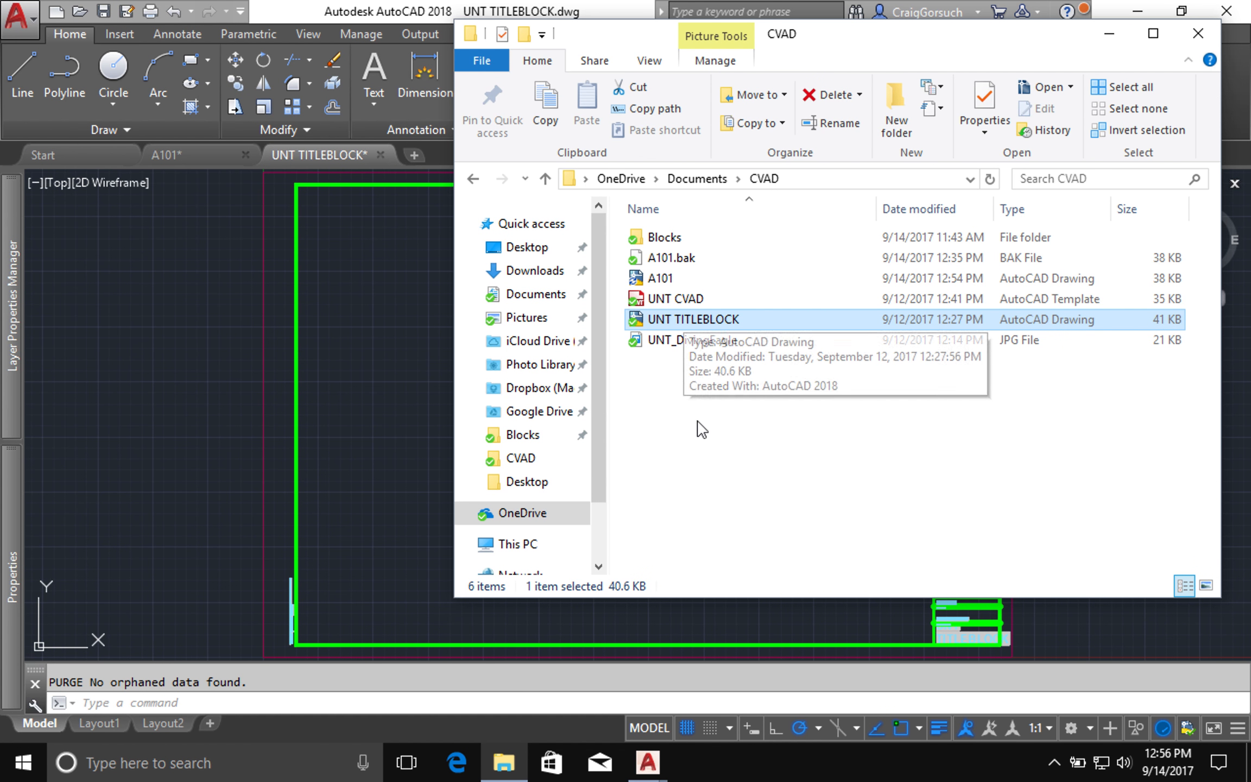
click(418, 443)
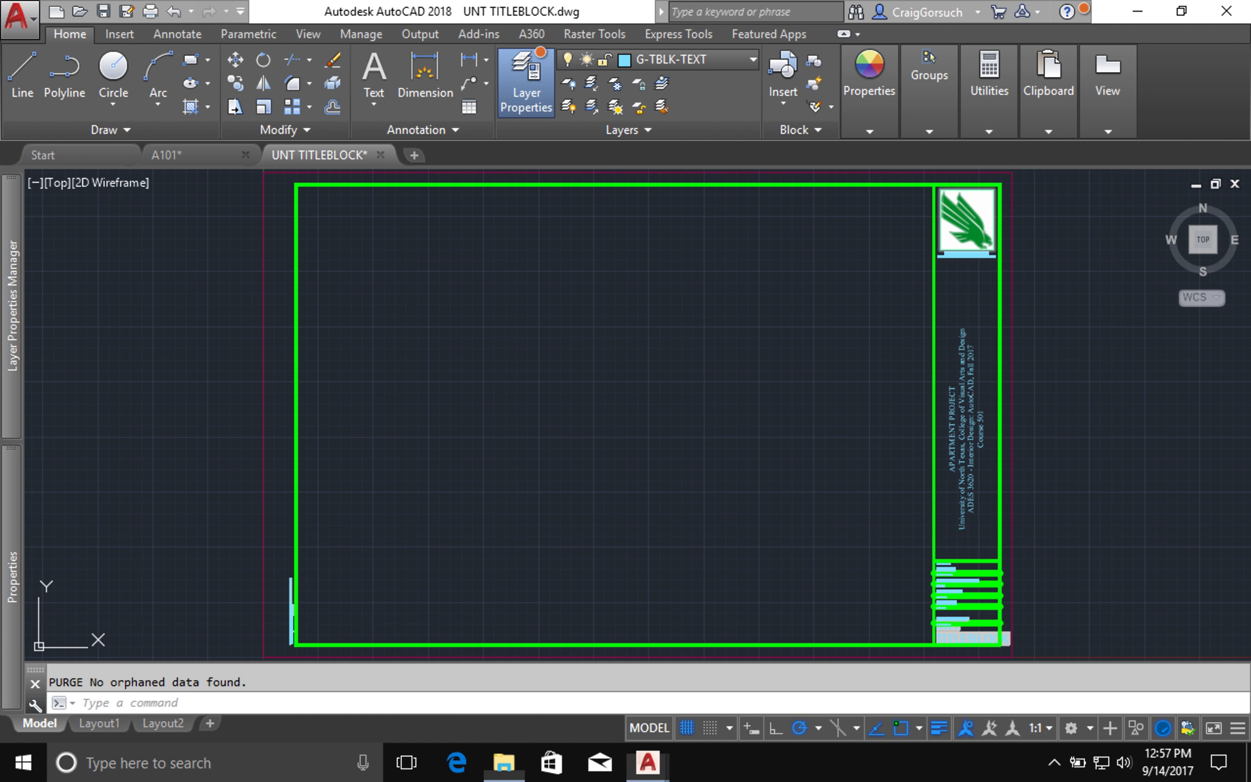
click(417, 447)
click(456, 435)
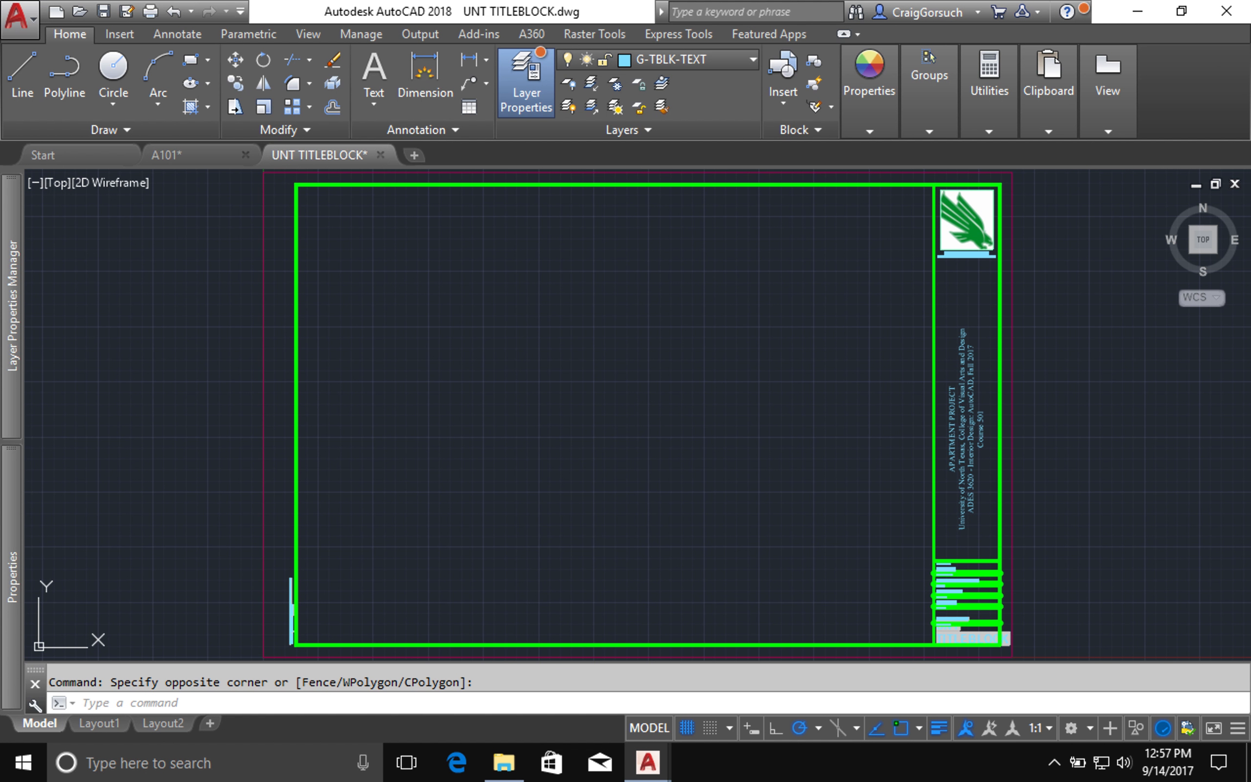
key(ctrl+s)
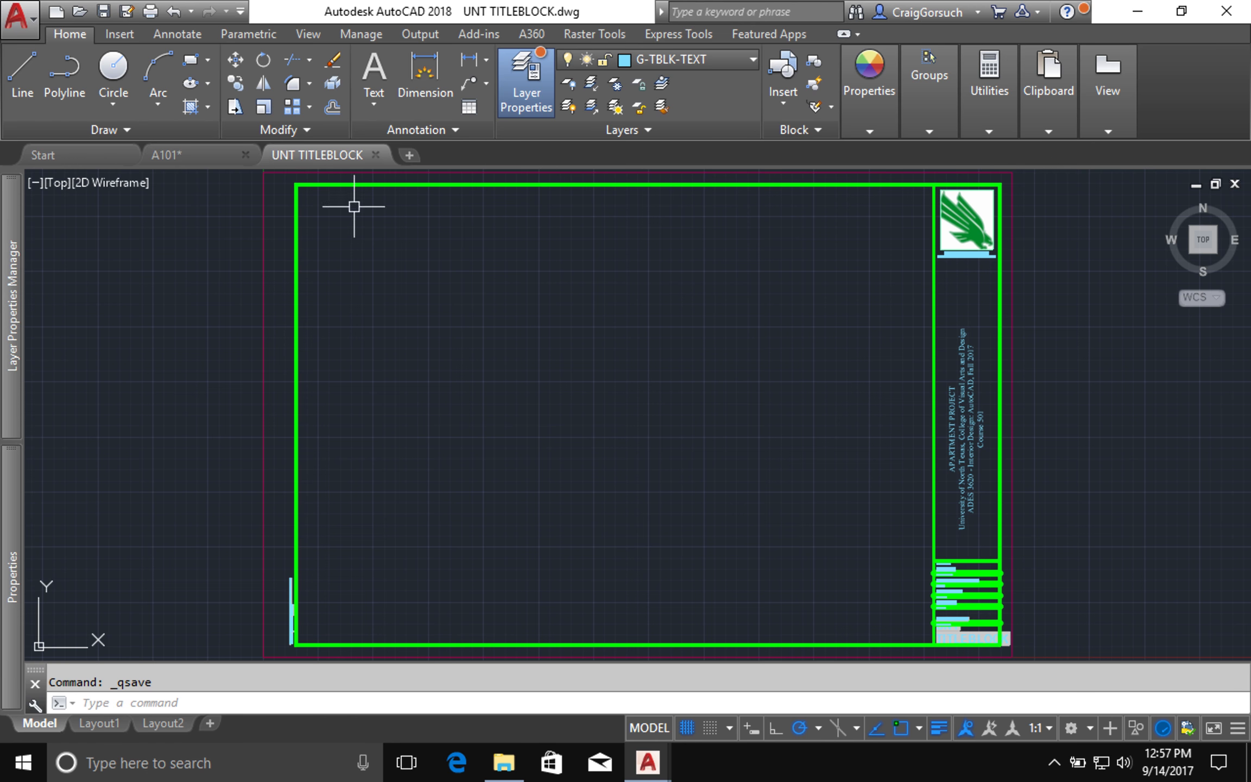
Switch to the A101 drawing and make G-XREF the current layer.
click(202, 153)
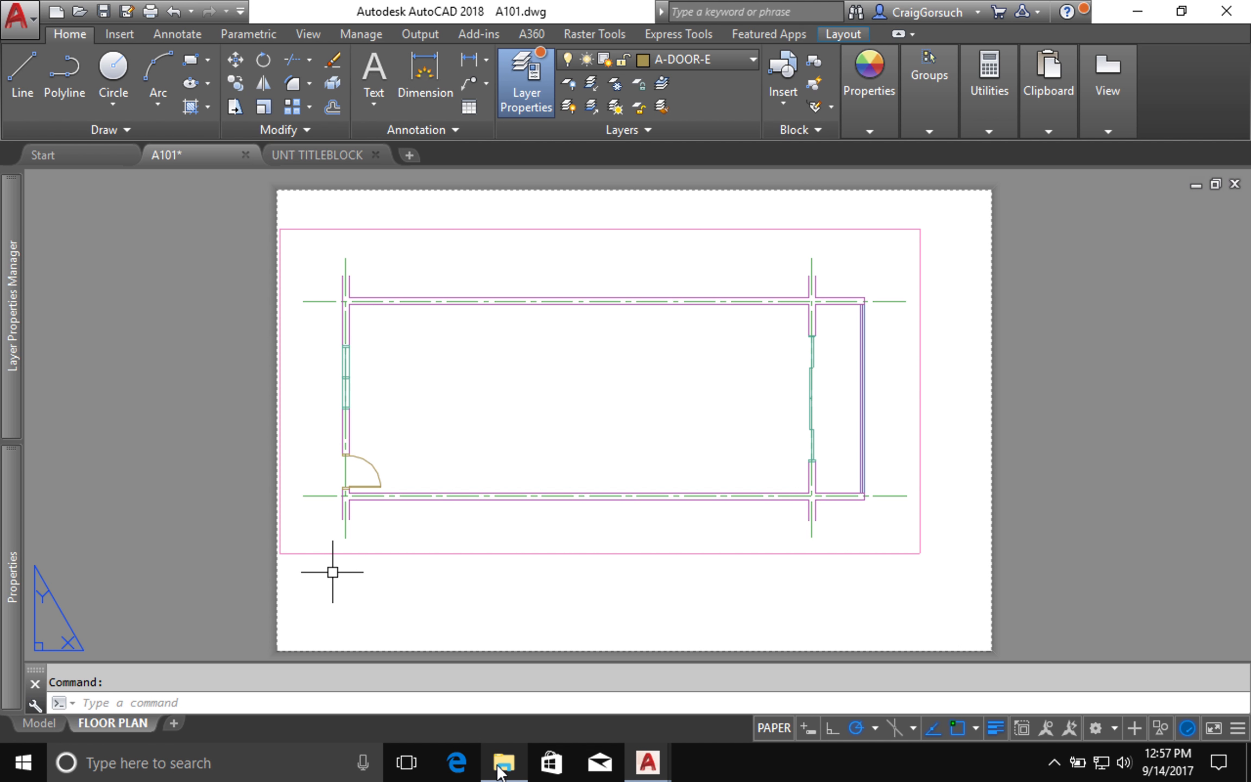
mouse_move(504, 763)
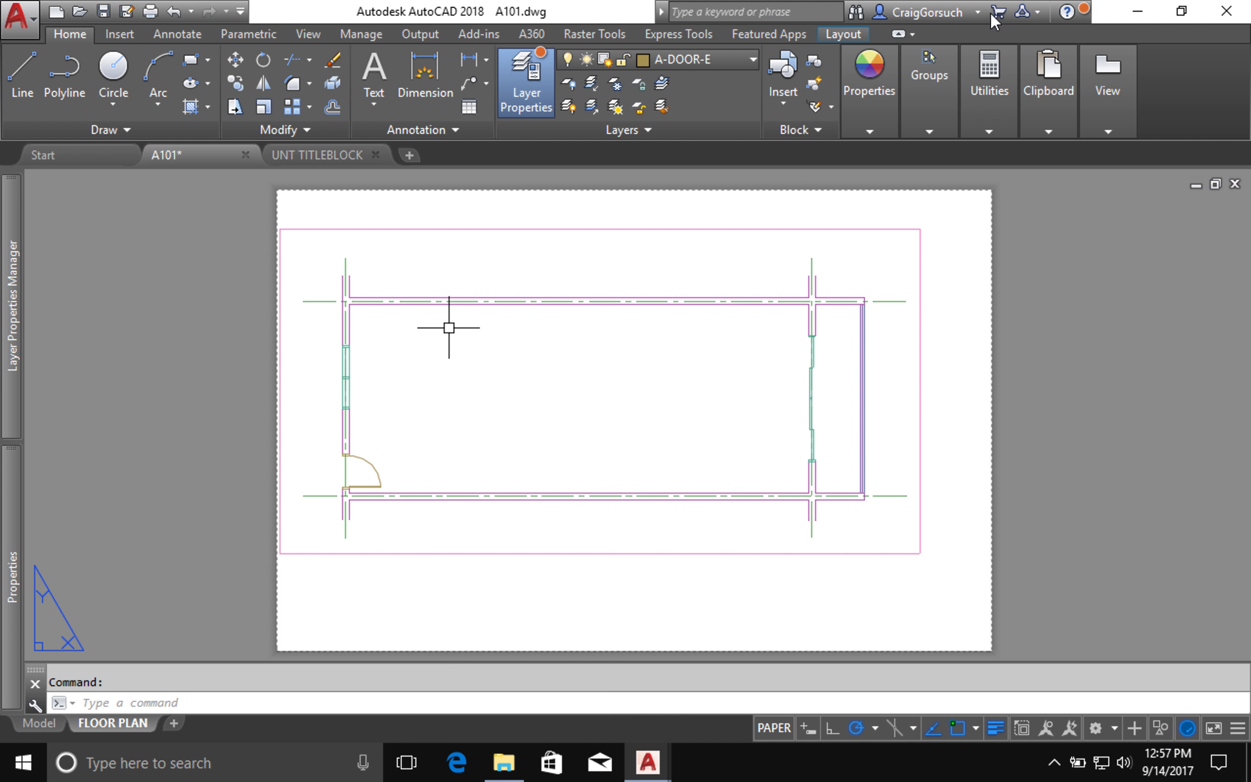
click(725, 60)
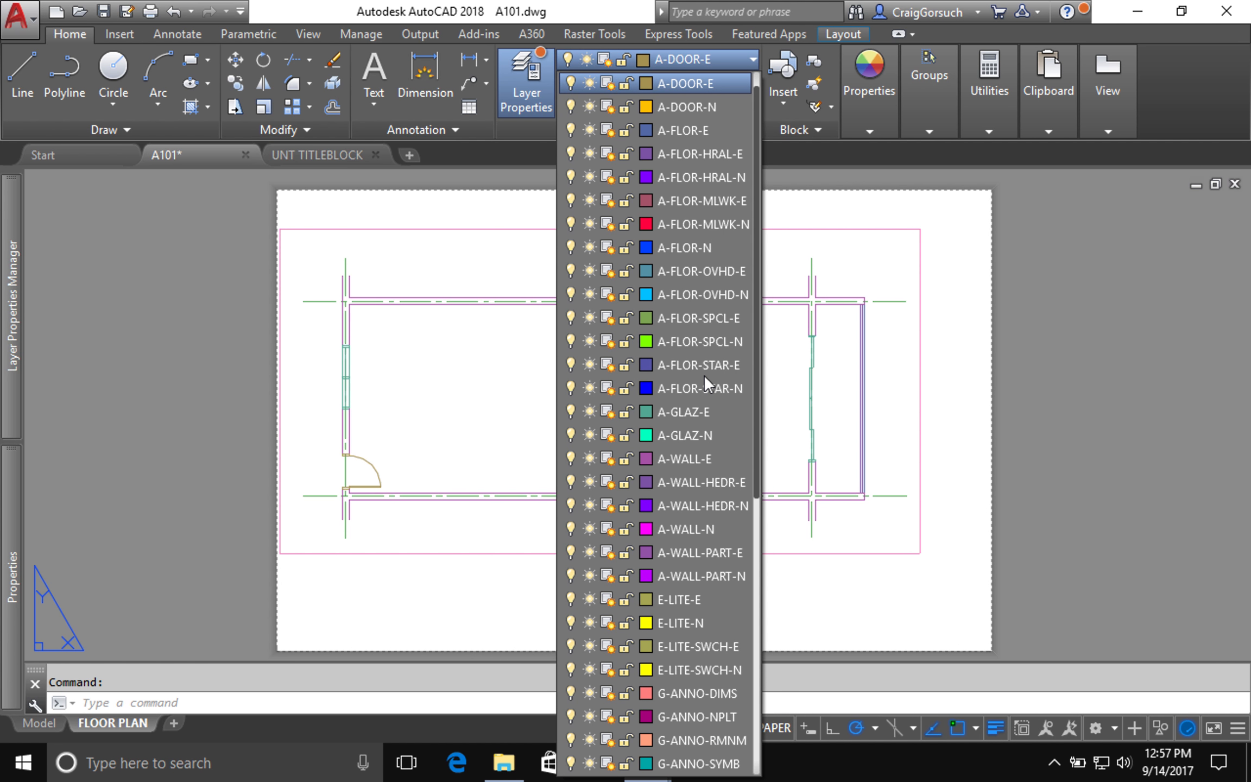
scroll(703, 374, down, 1)
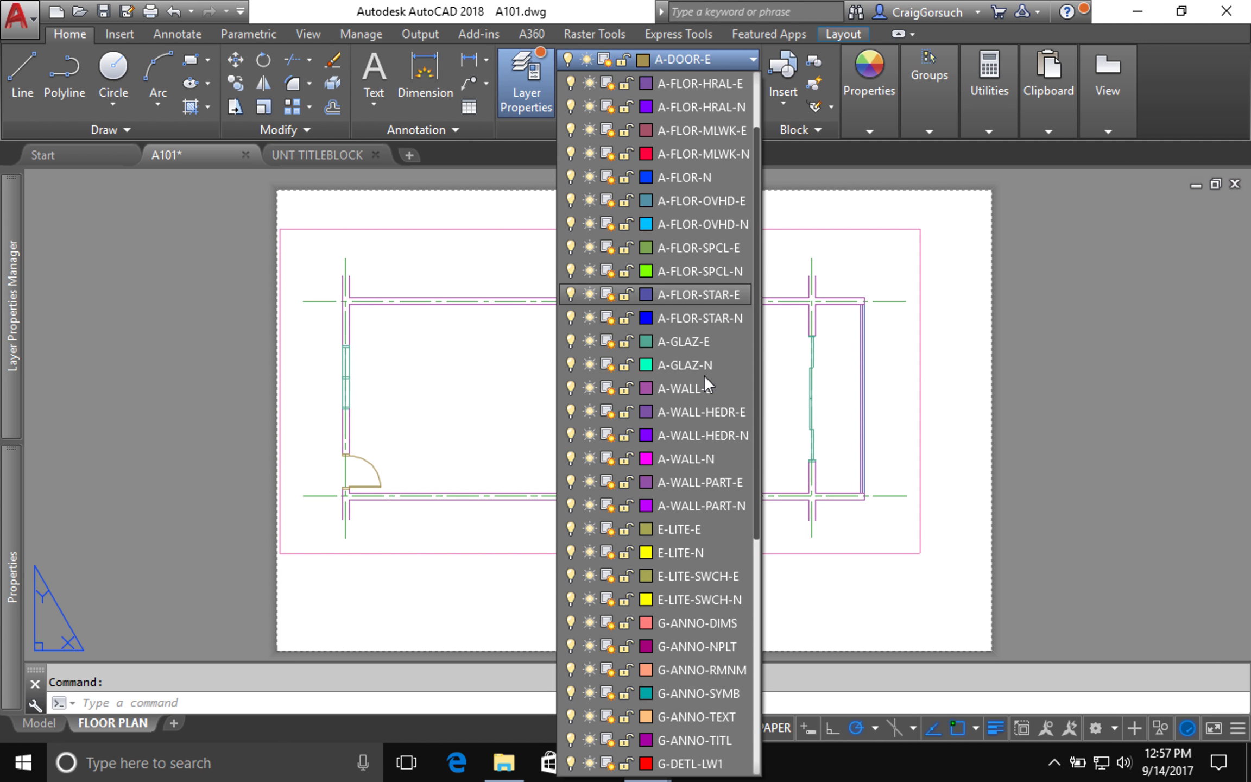
scroll(703, 374, down, 3)
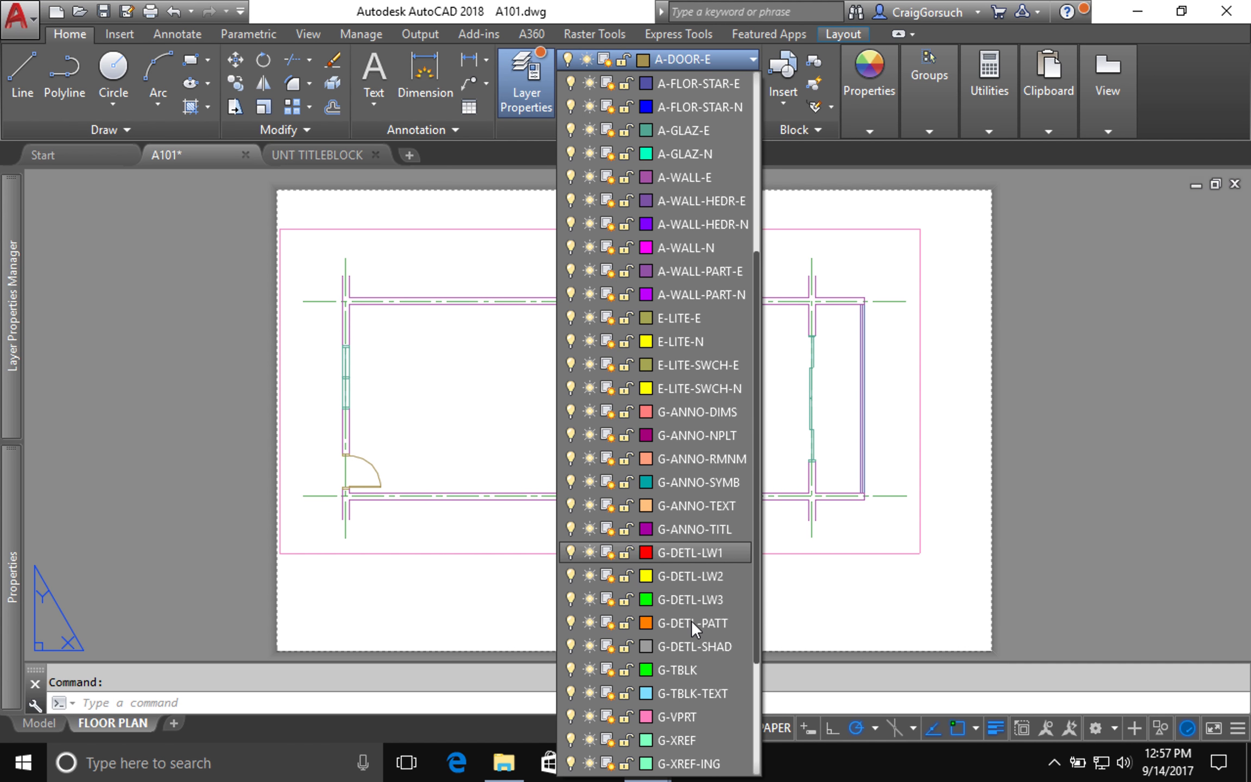
scroll(690, 672, down, 2)
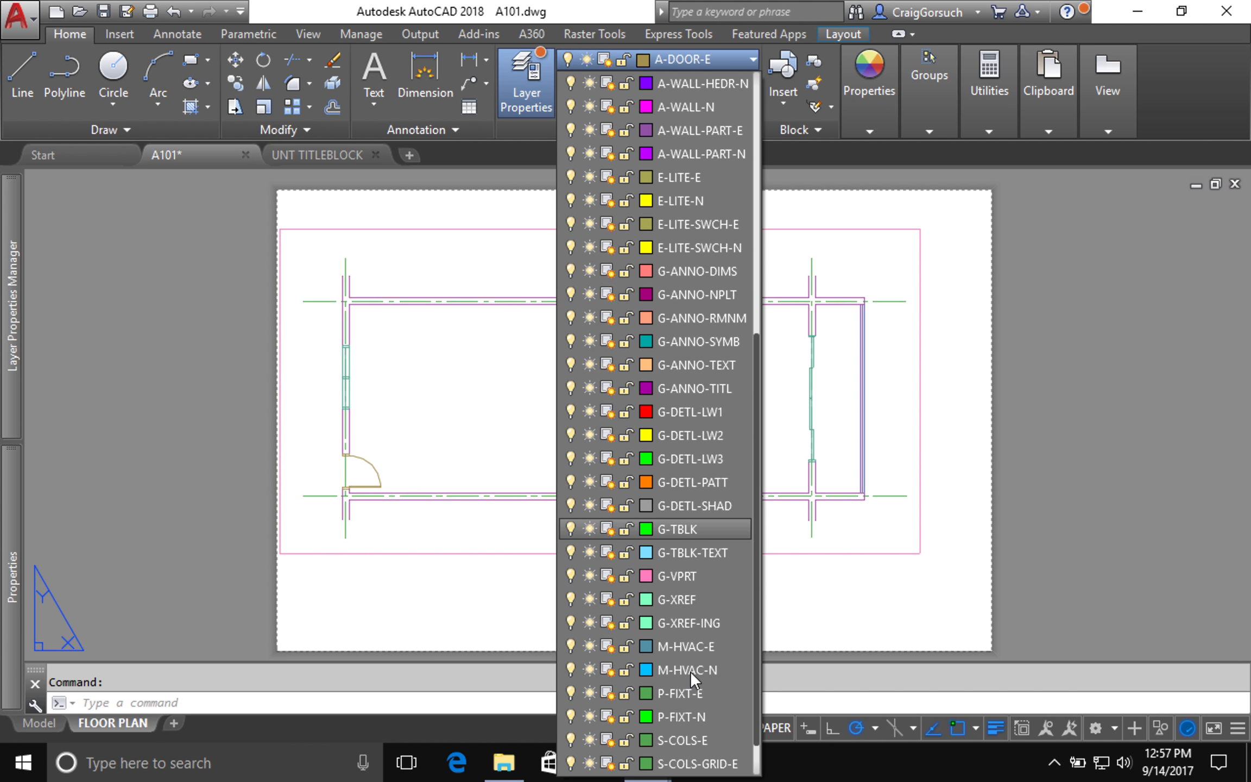
scroll(685, 632, down, 1)
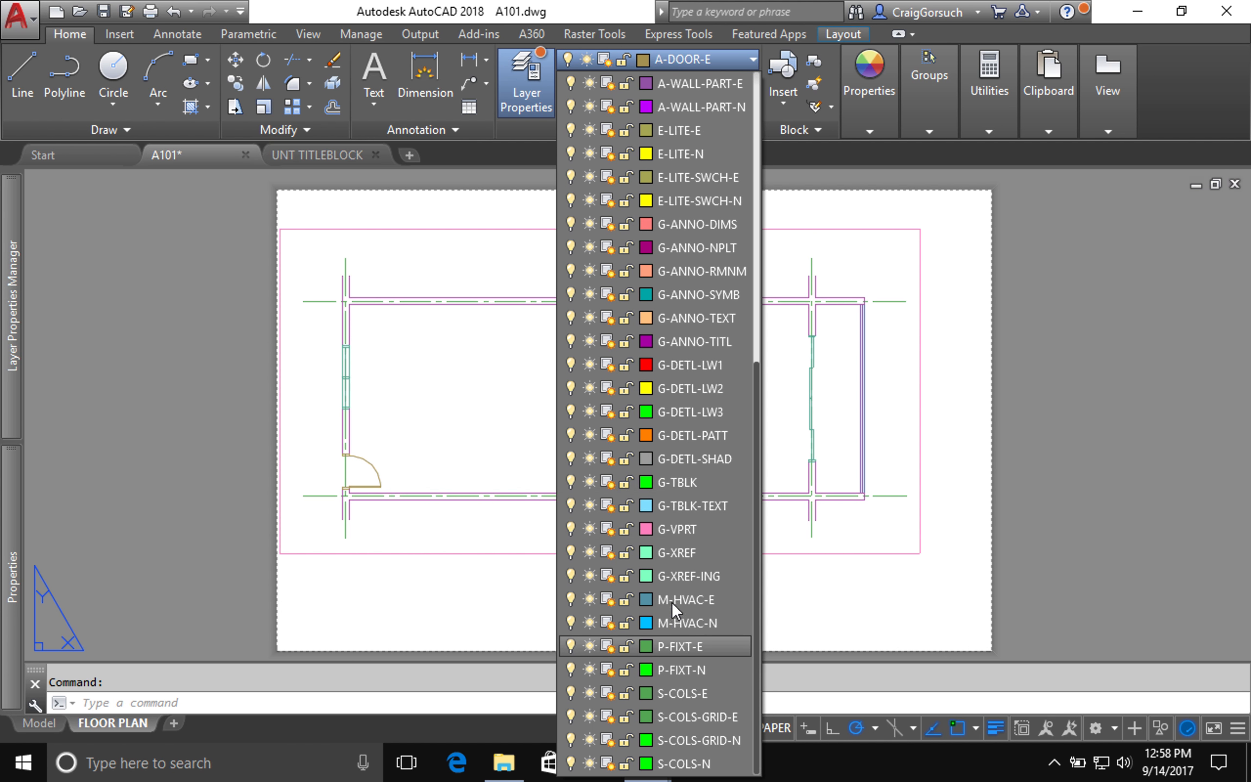
click(692, 554)
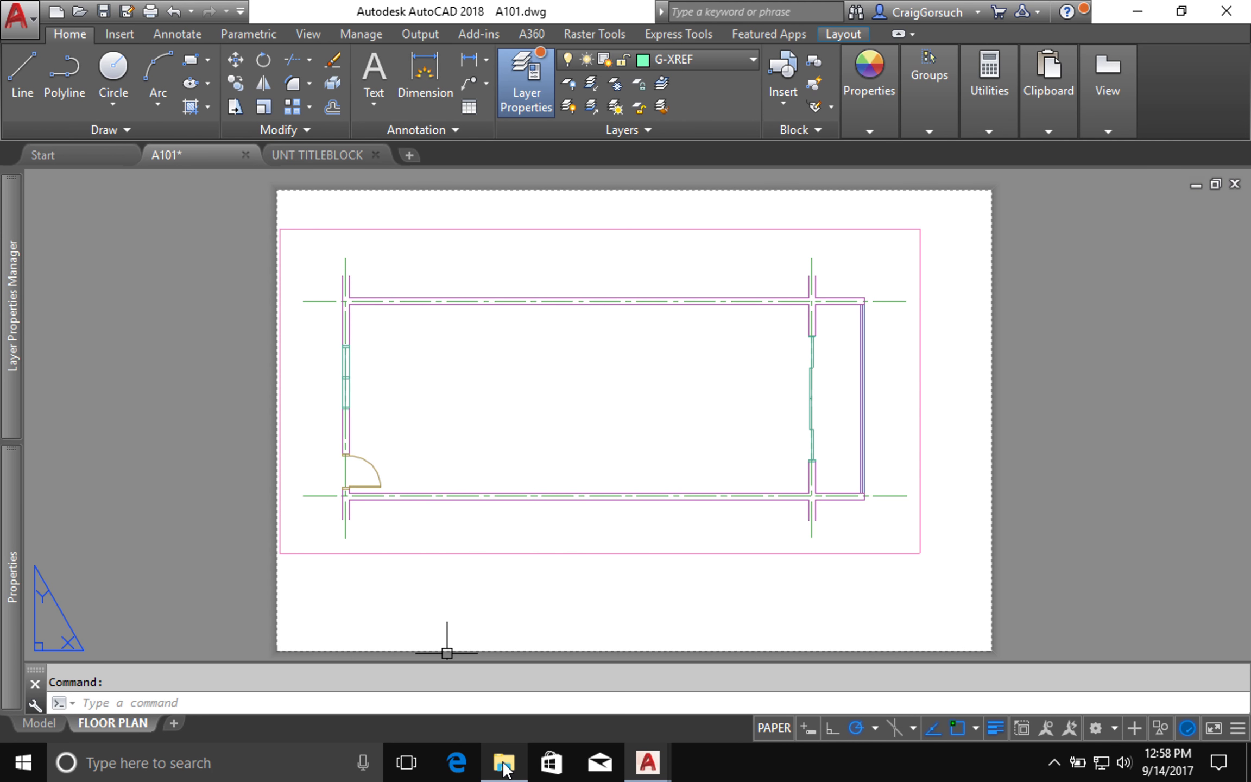
click(513, 673)
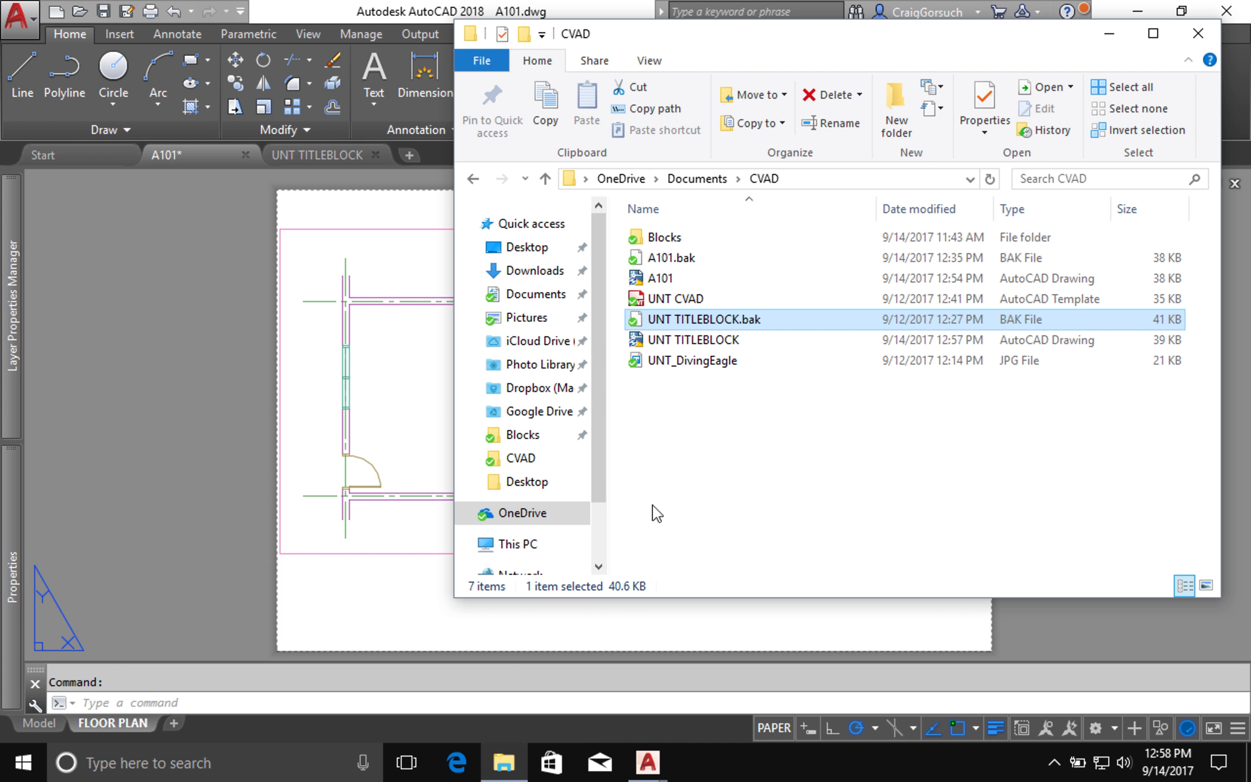
click(676, 439)
click(702, 342)
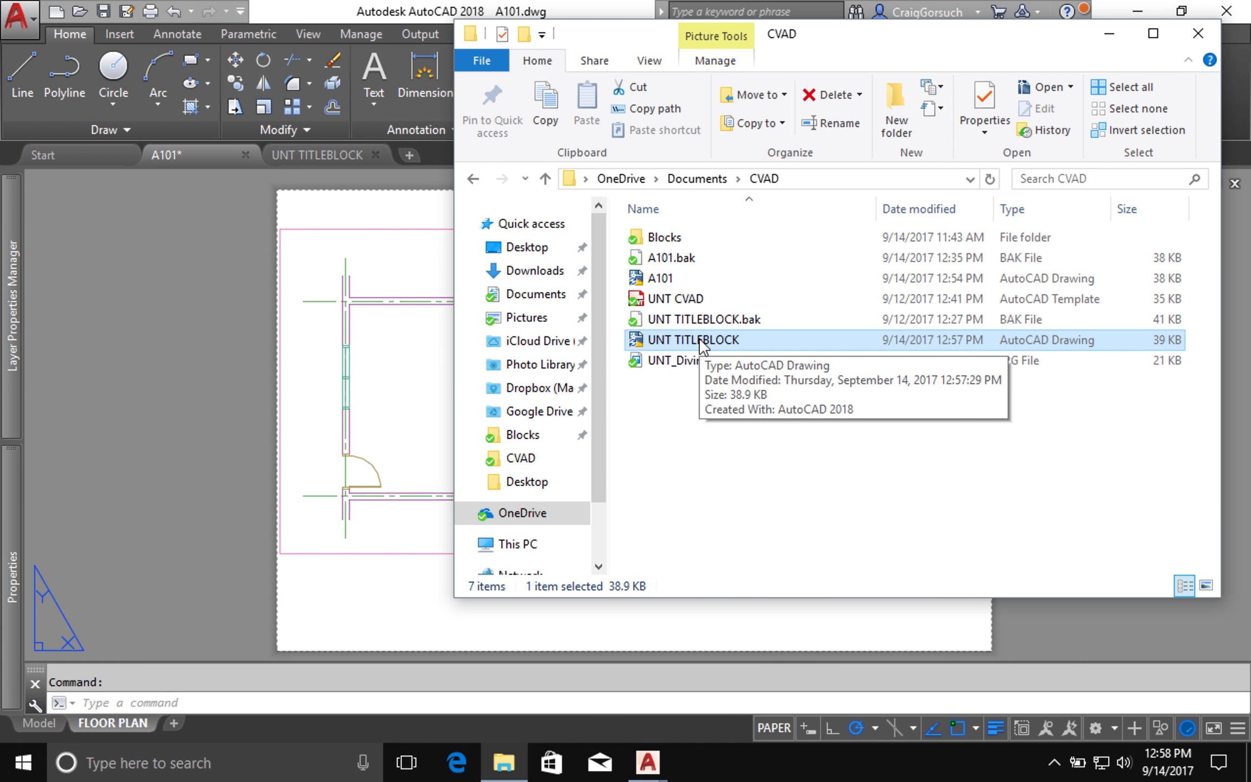
mouse_move(702, 346)
mouse_down()
mouse_move(684, 361)
mouse_move(707, 385)
mouse_move(707, 419)
mouse_move(442, 399)
mouse_move(238, 441)
mouse_up()
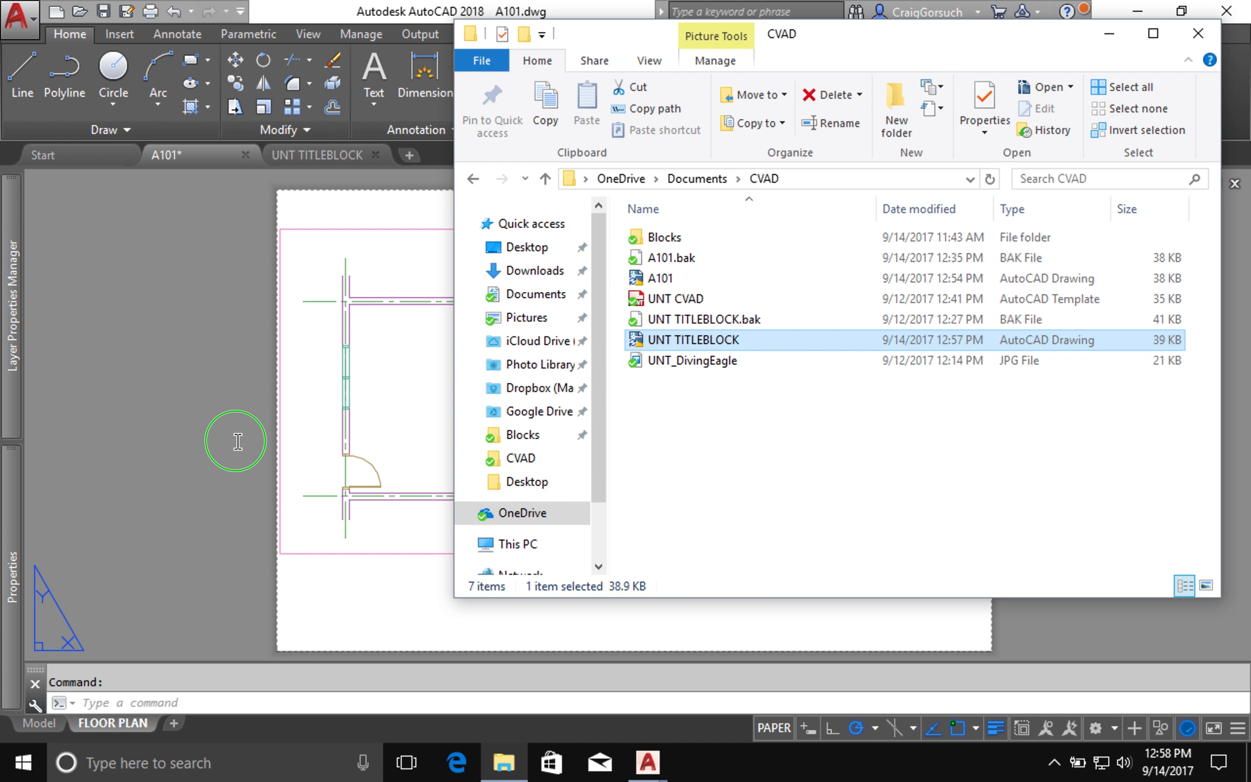
drag(238, 442, 242, 451)
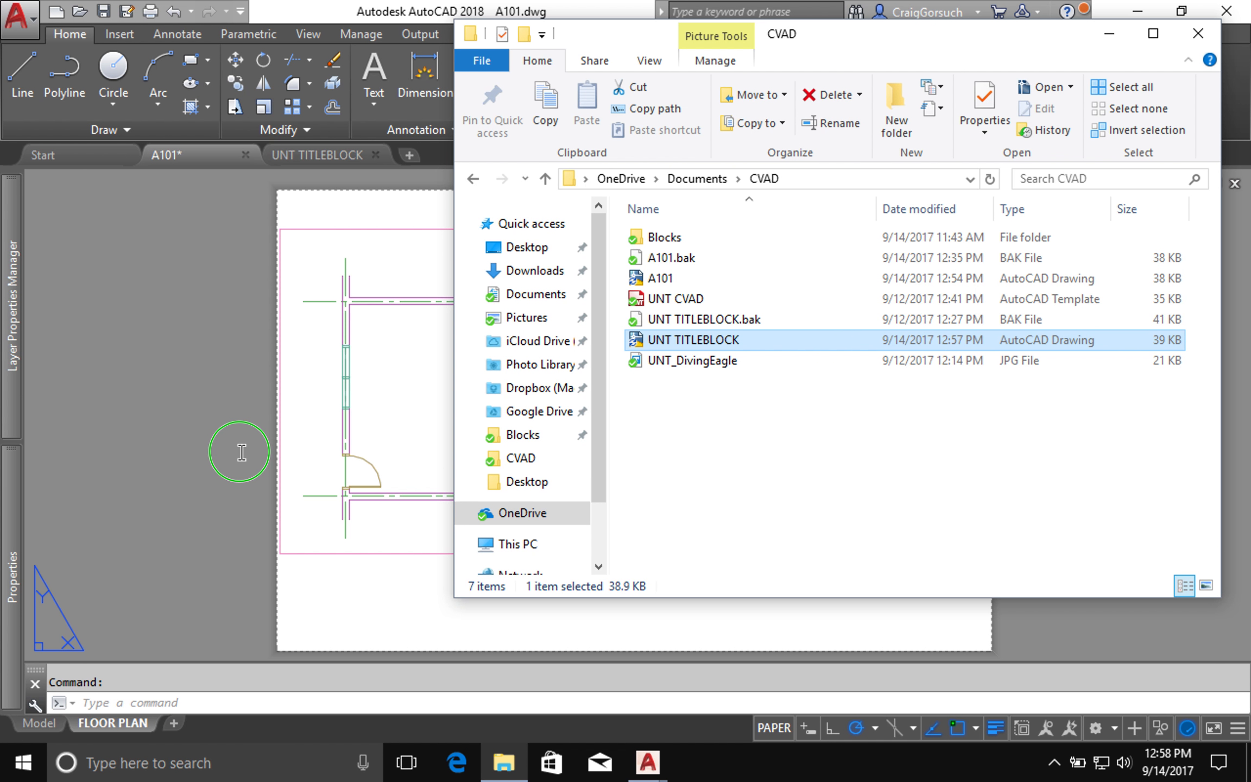
drag(241, 452, 747, 435)
right_drag(747, 435, 745, 435)
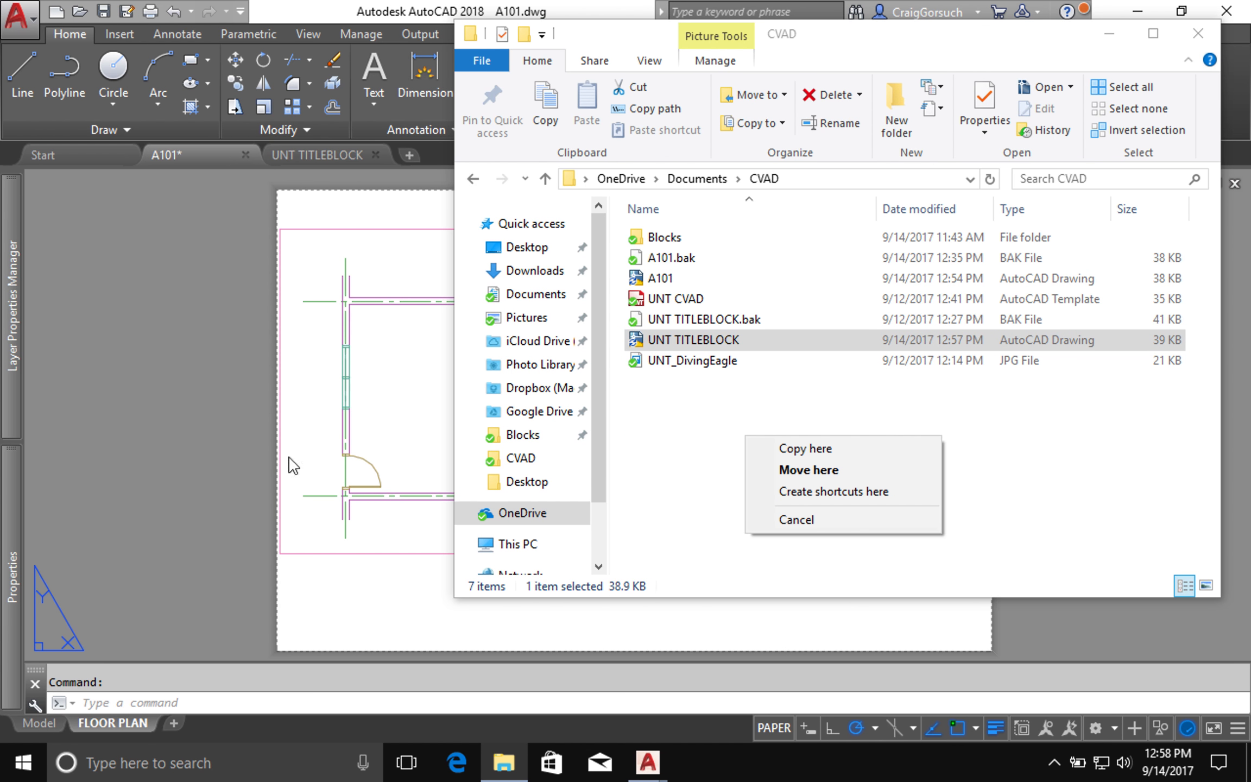
click(813, 525)
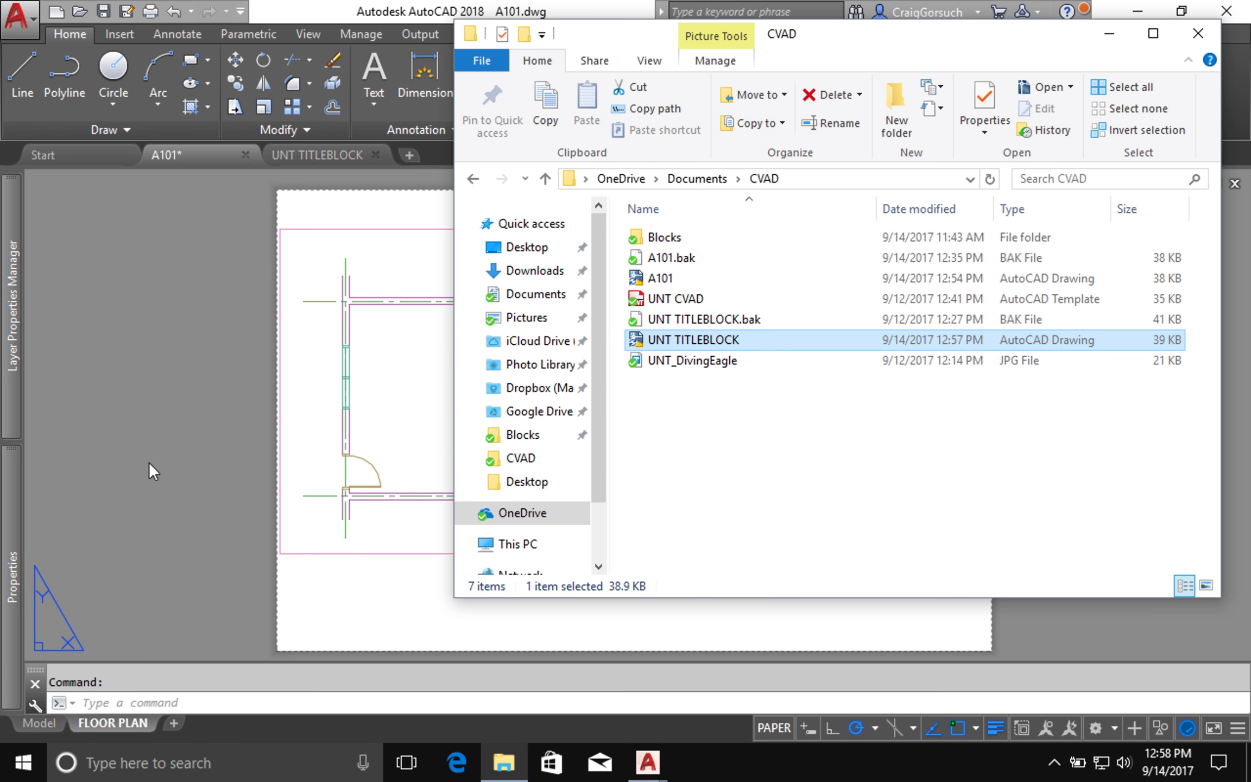
Activate model space inside the floor plan viewport and return to paper space.
mouse_move(12, 575)
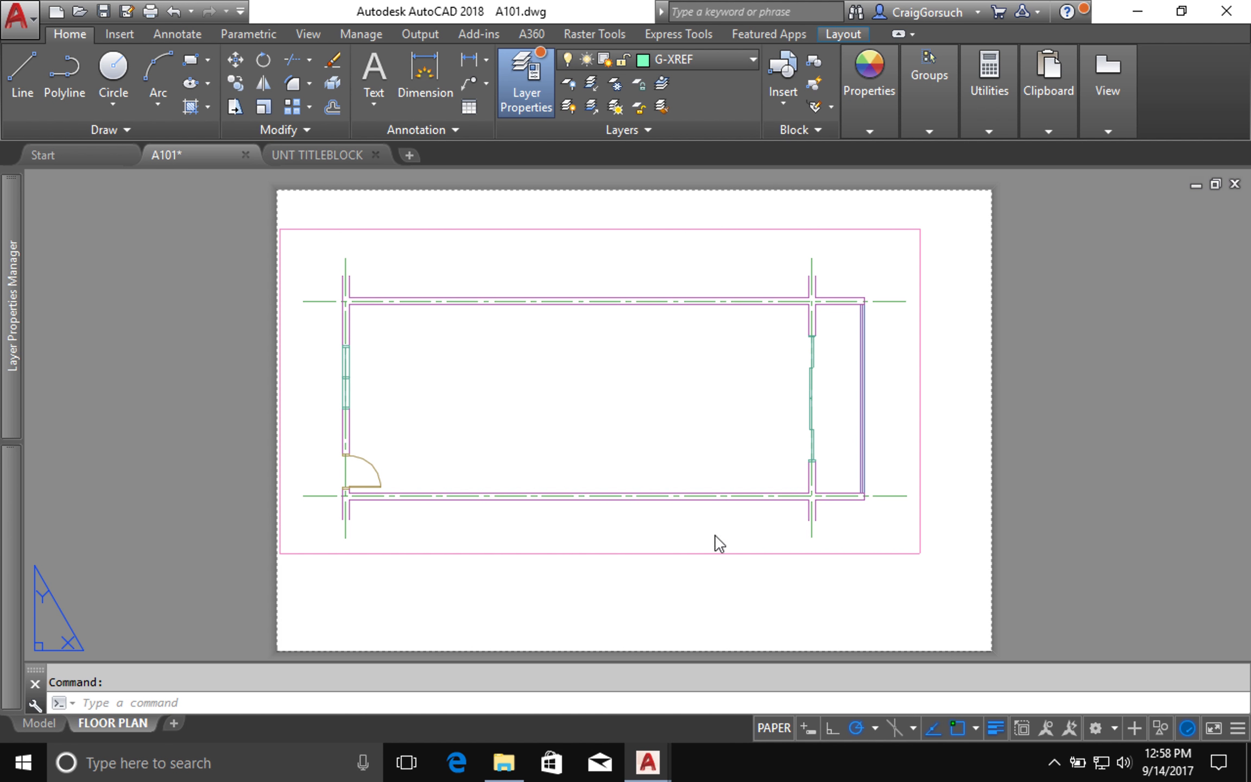
click(533, 567)
double_click(715, 534)
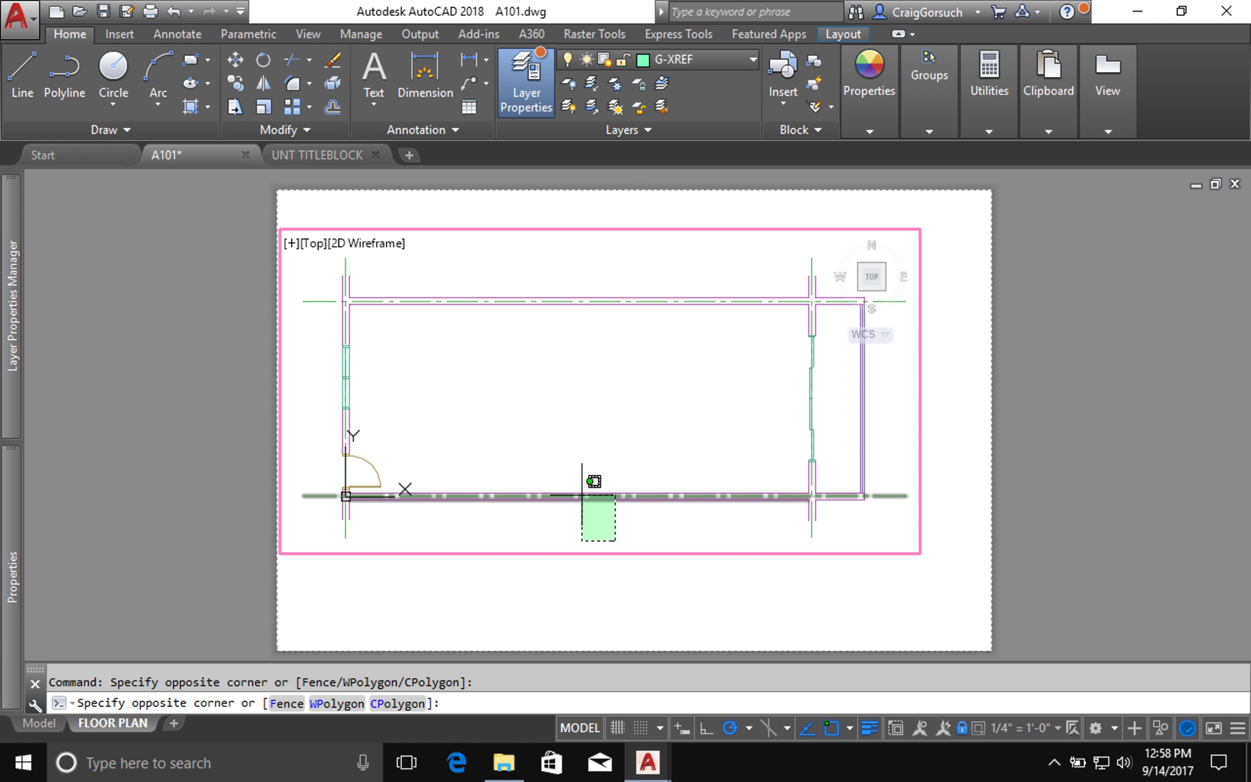
click(640, 516)
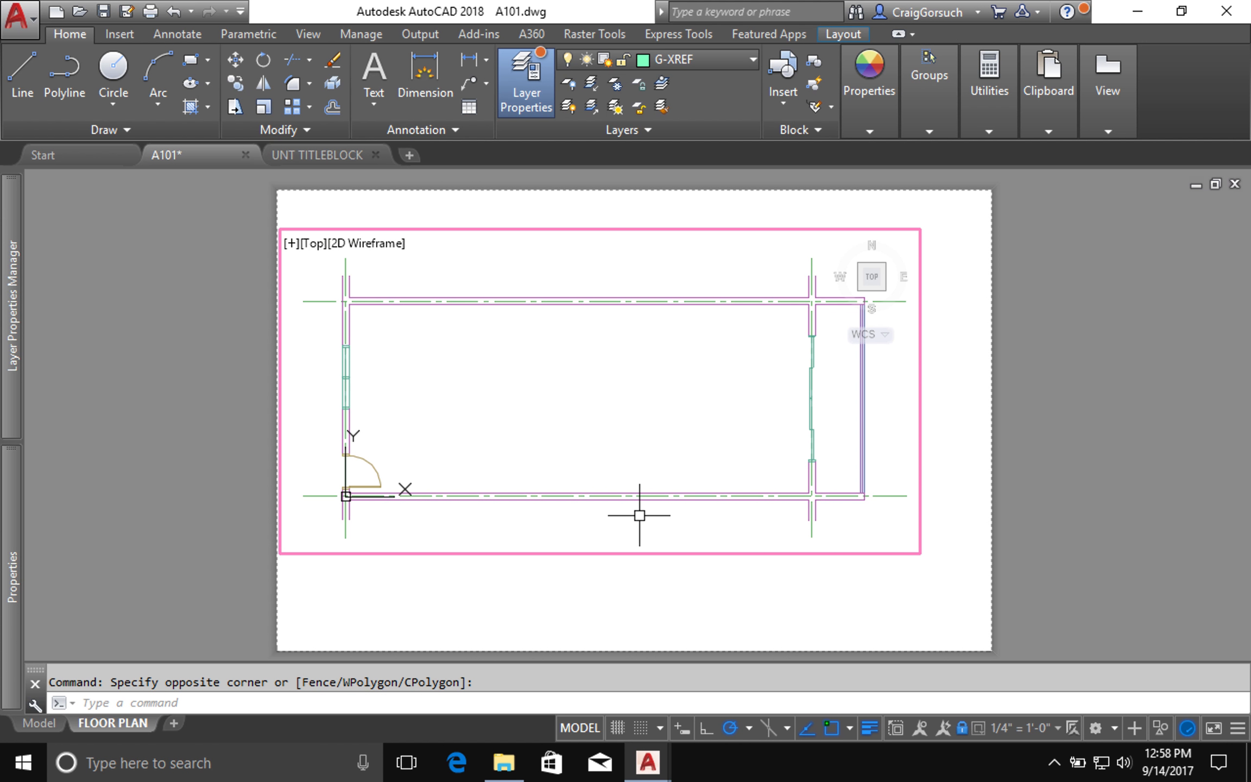
double_click(637, 568)
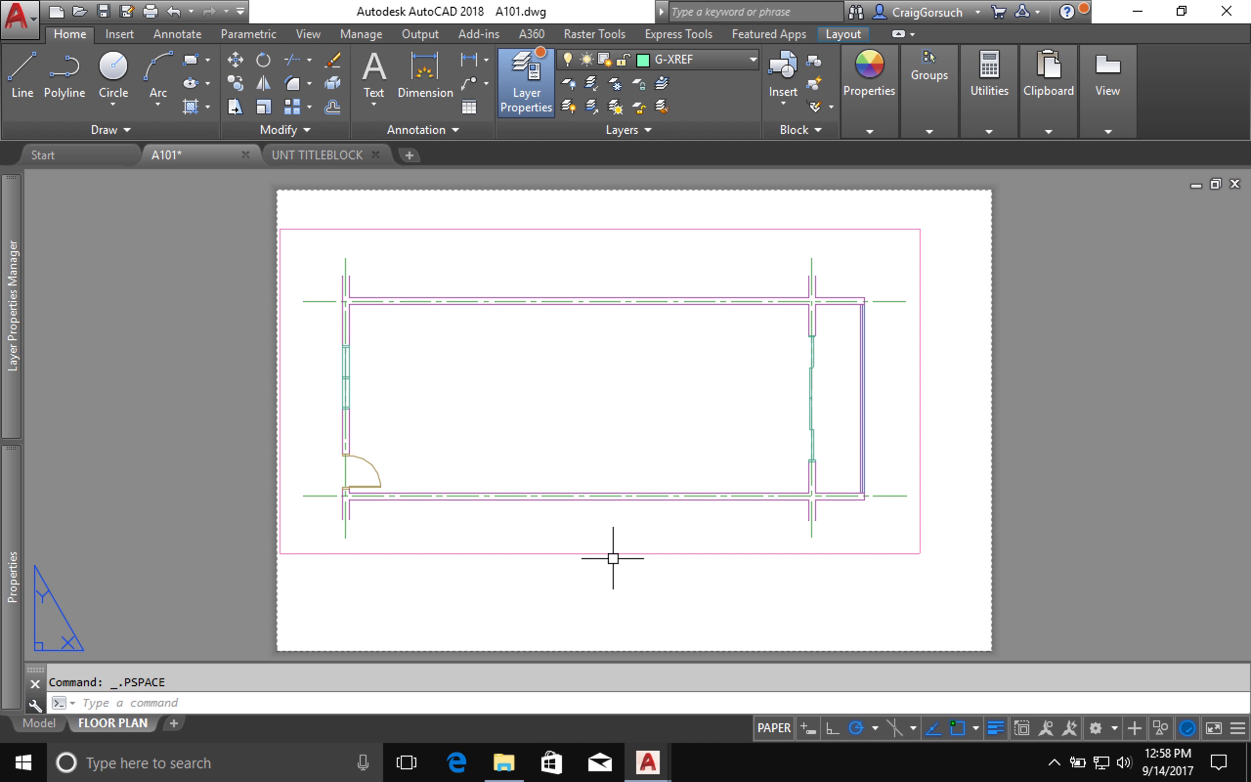
click(609, 503)
click(576, 480)
click(534, 514)
click(539, 513)
click(497, 465)
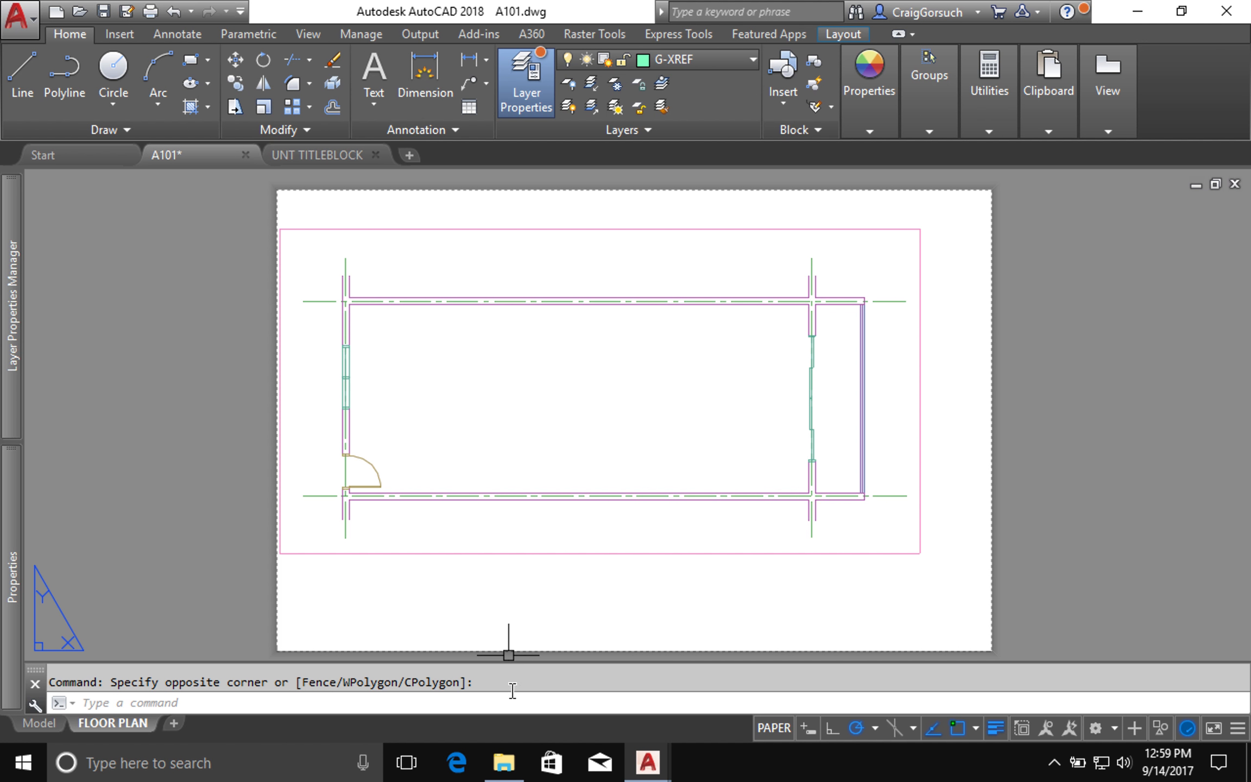
Attach UNT TITLEBLOCK from the CVAD folder in File Explorer as an external reference on A101's FLOOR PLAN layout.
click(503, 763)
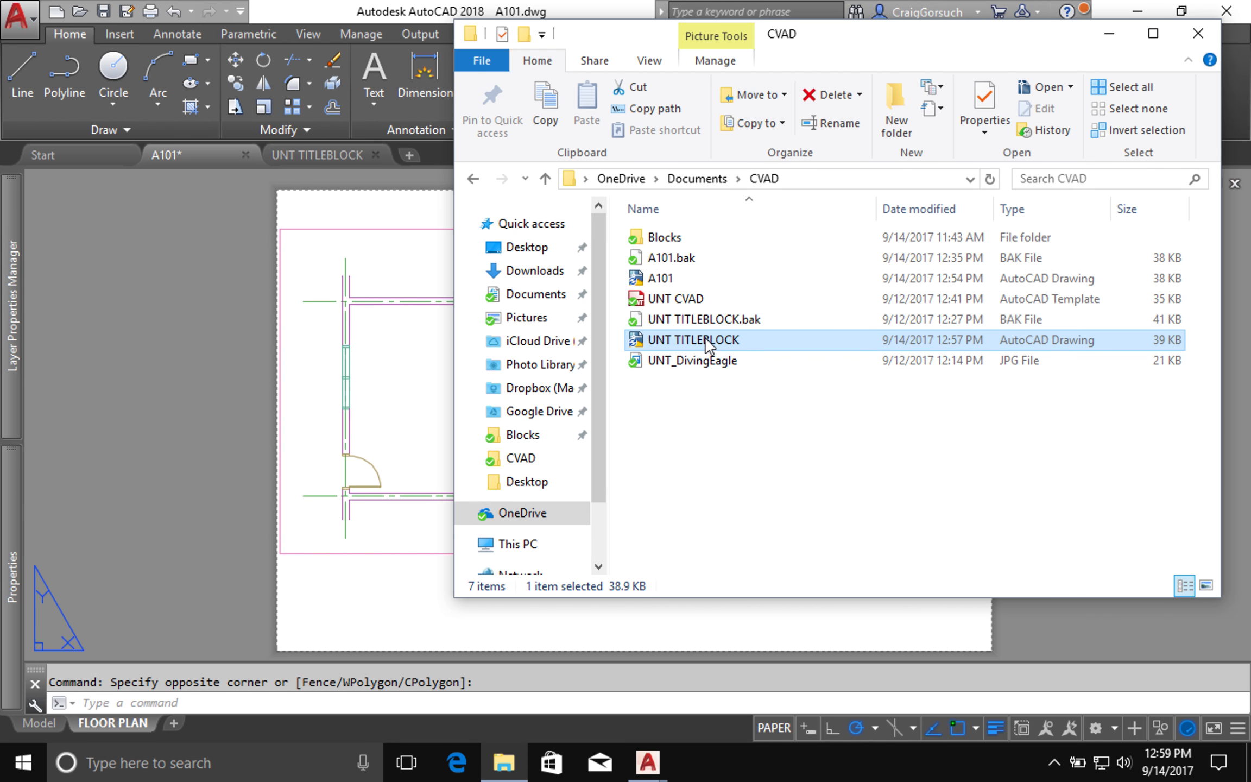
mouse_move(709, 345)
mouse_down()
mouse_move(784, 432)
mouse_move(247, 497)
mouse_up()
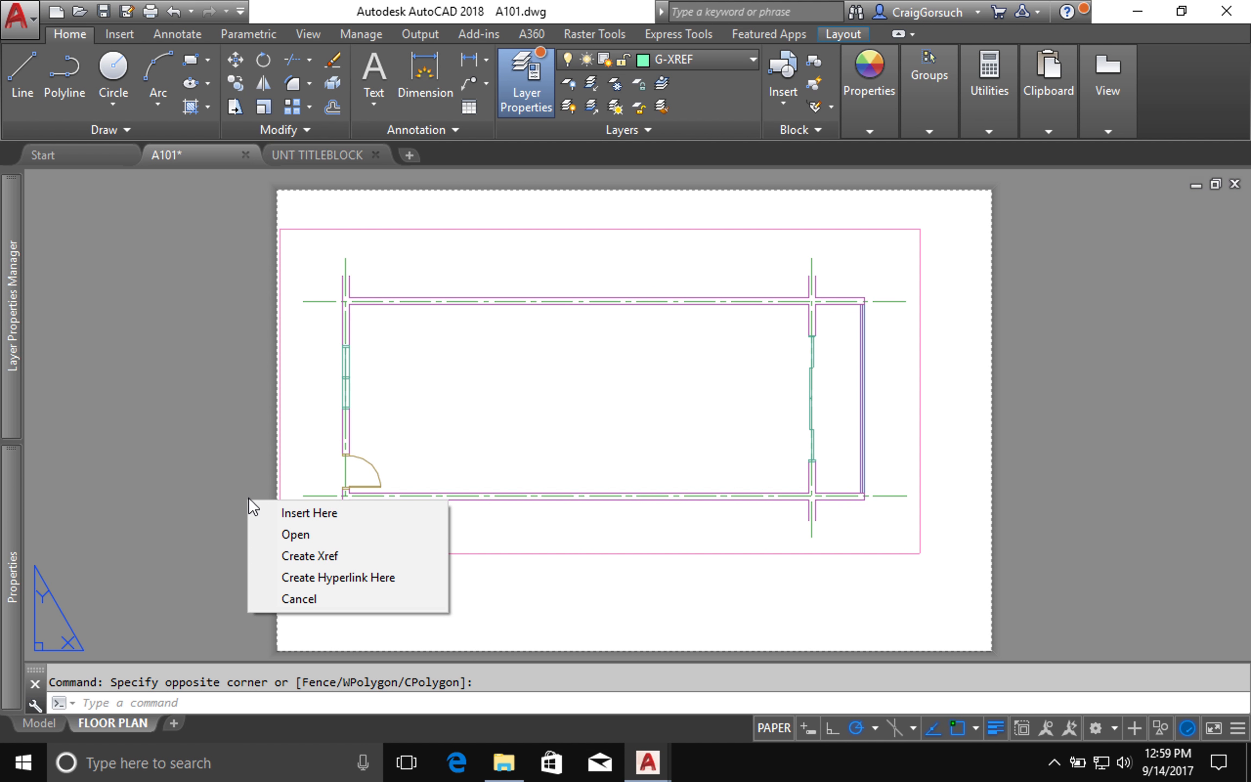
click(346, 553)
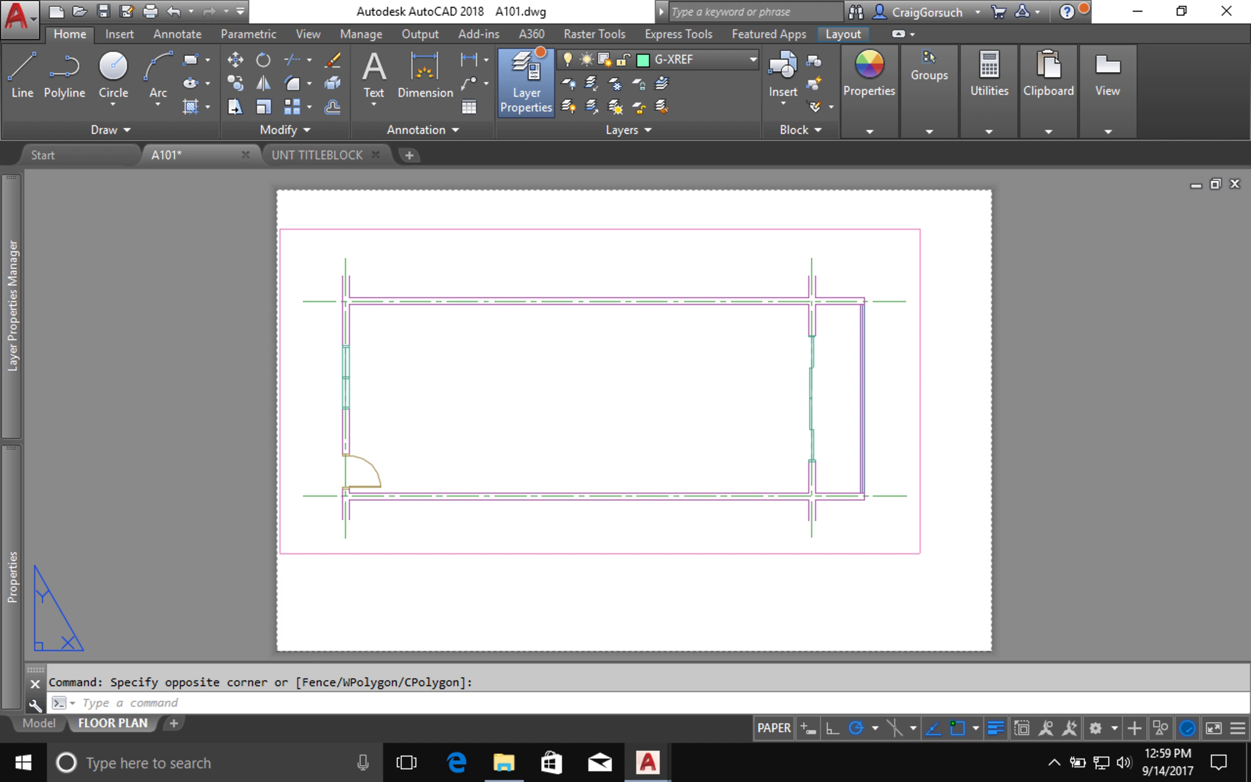
click(367, 492)
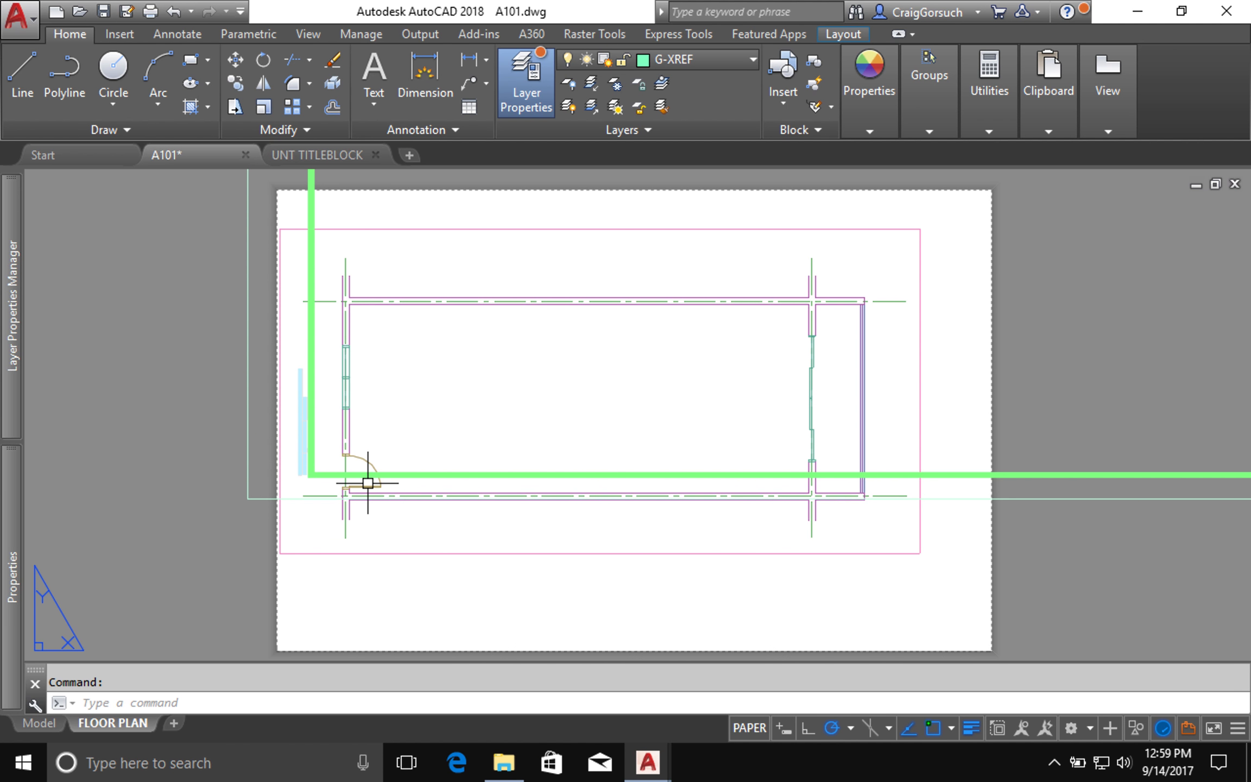
scroll(496, 398, down, 2)
middle_drag(535, 415, 442, 522)
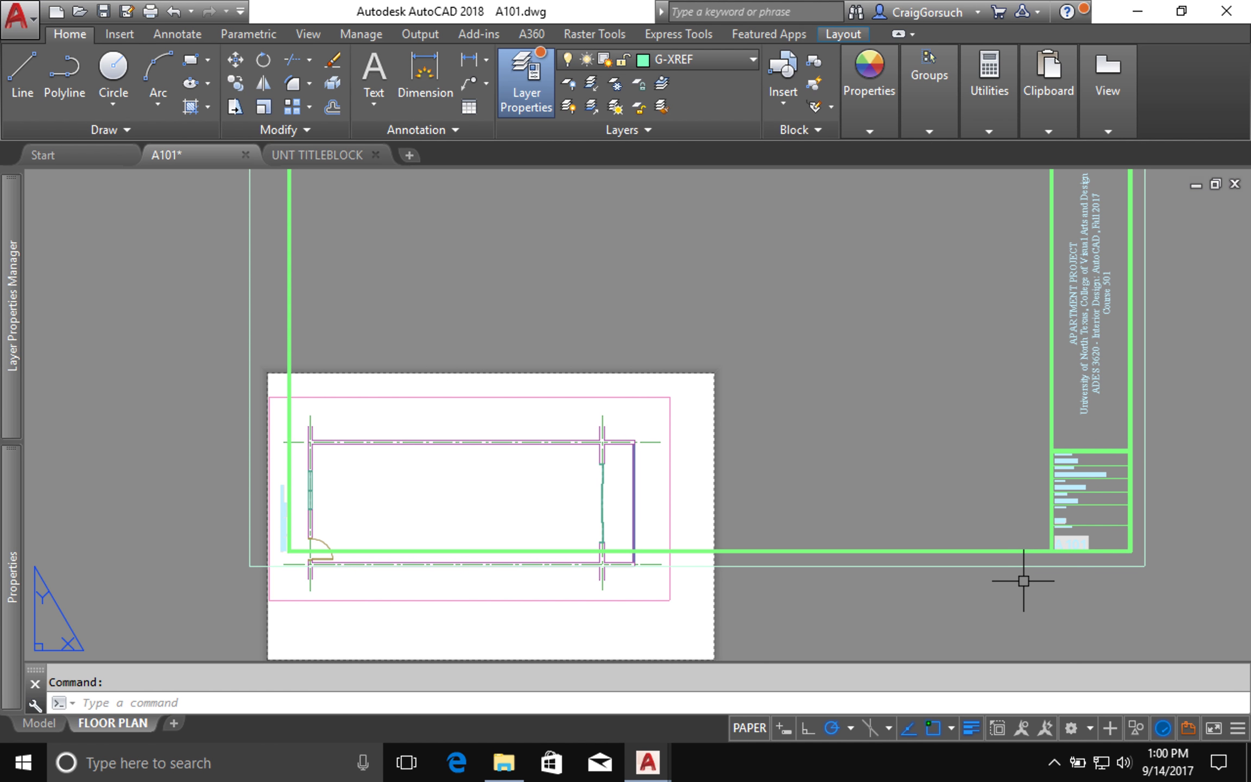
text(s)
key(Return)
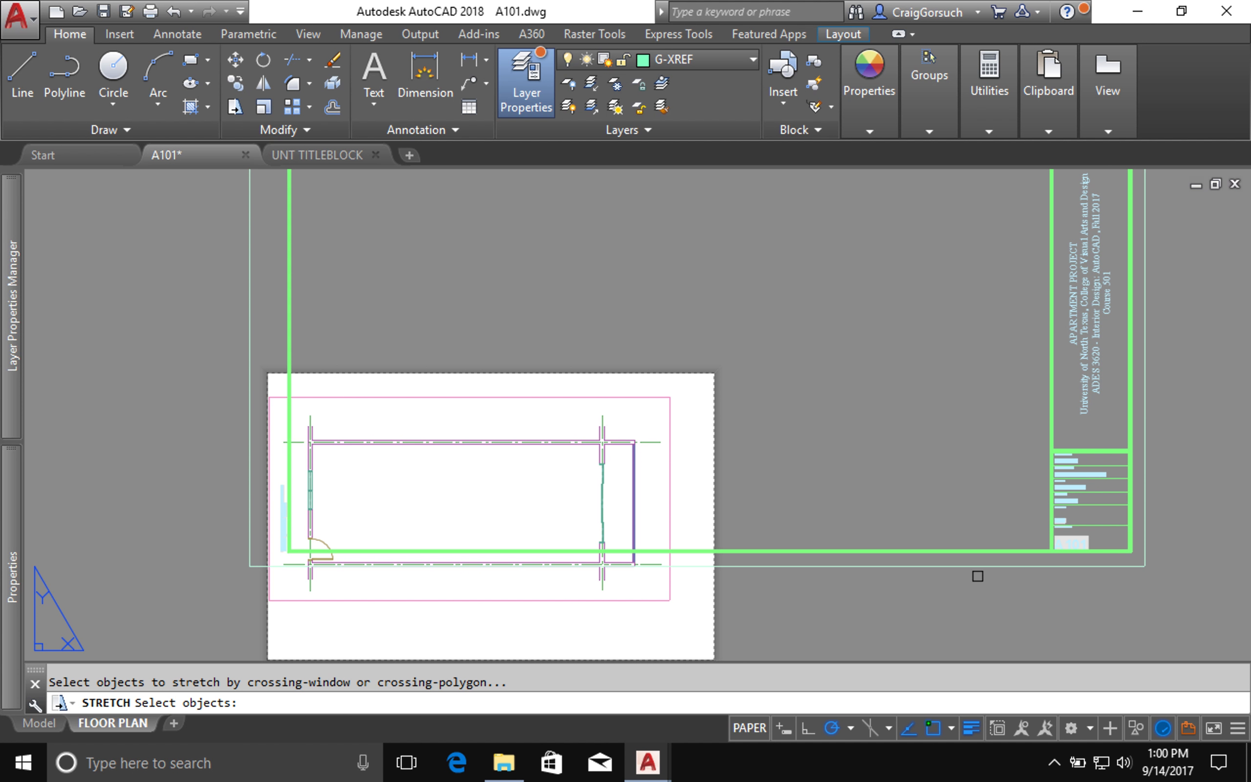
click(949, 567)
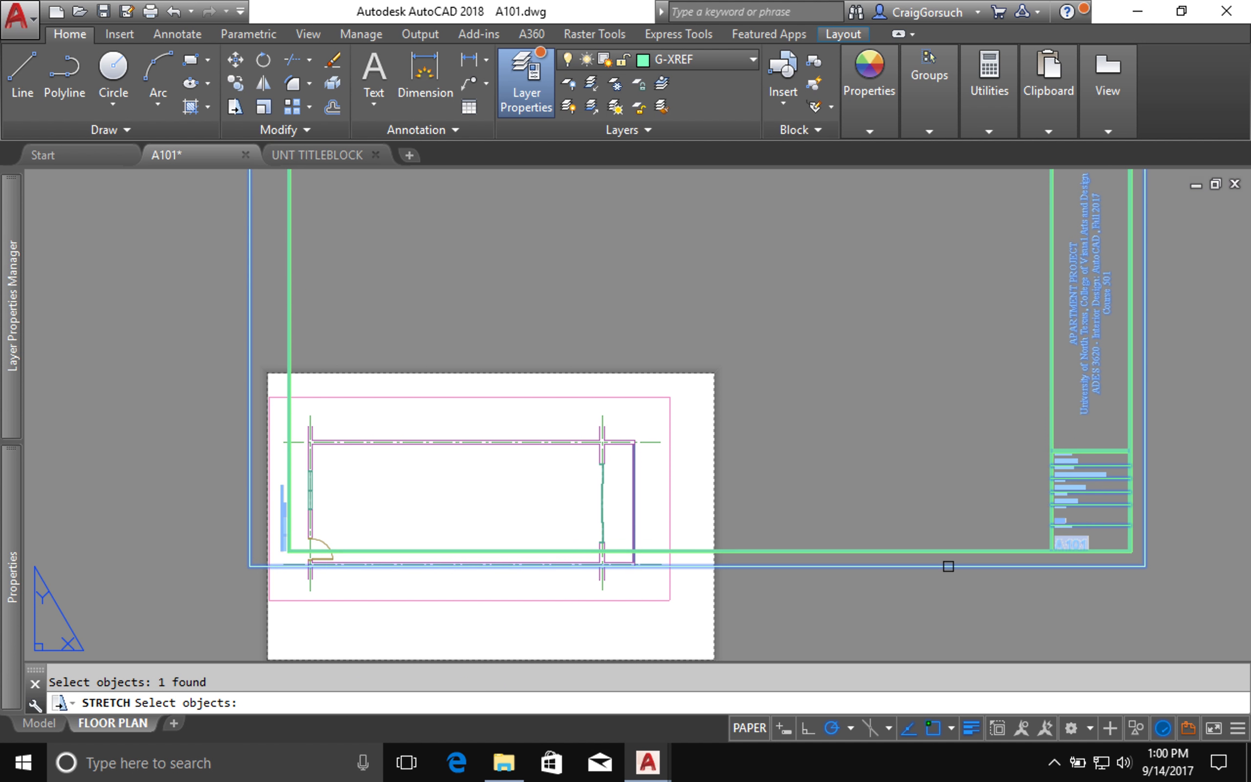
key(Return)
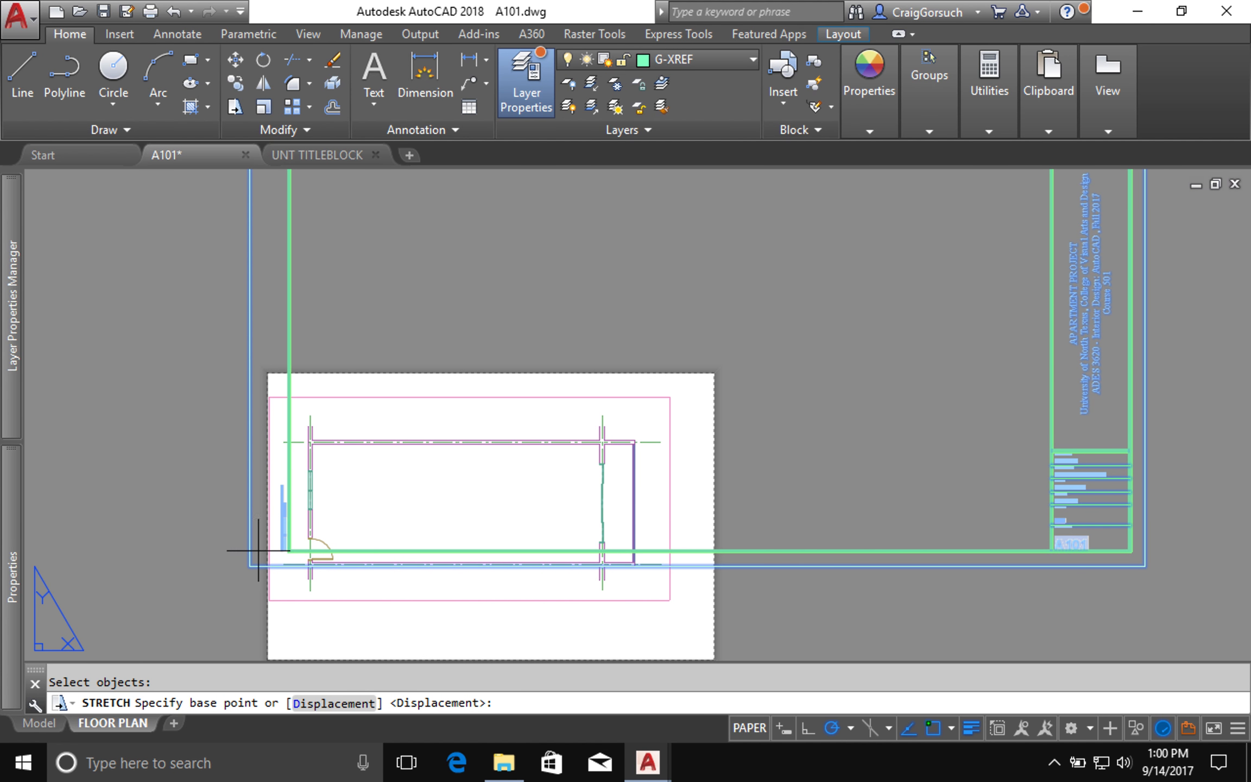
click(213, 596)
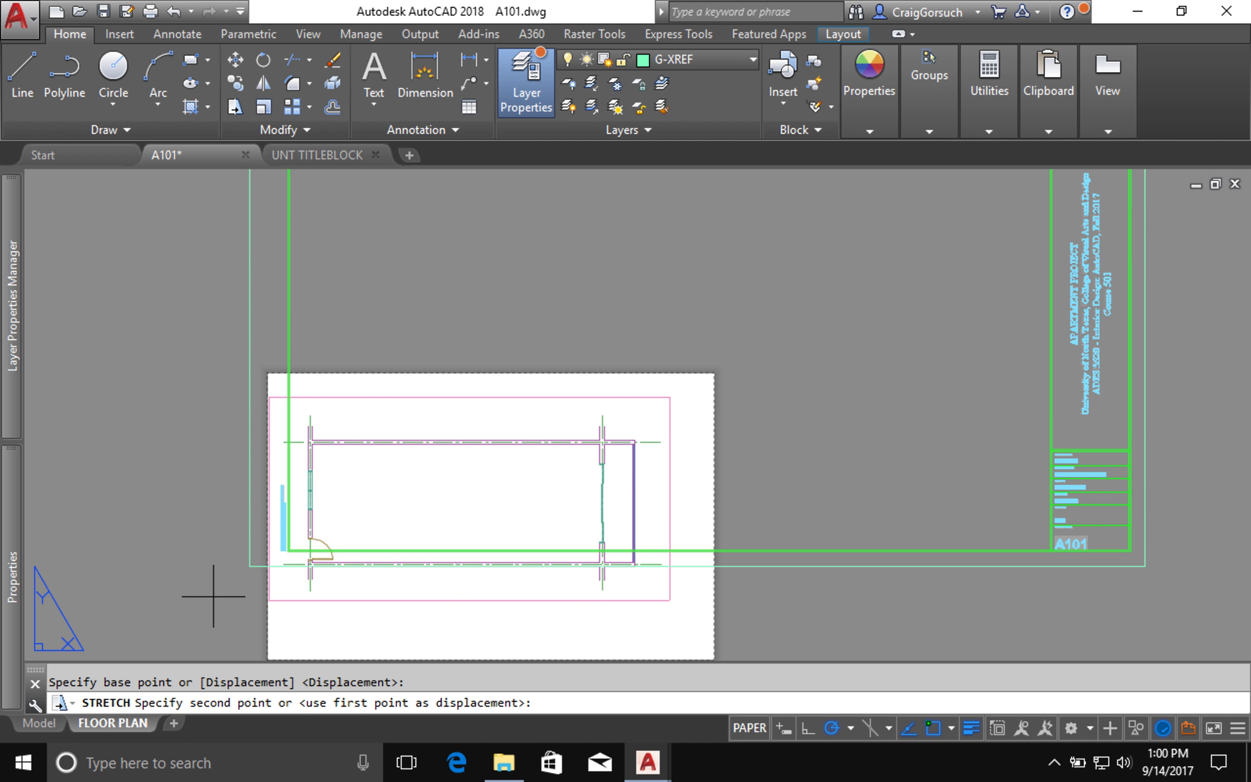
text(.)
text(p)
key(Return)
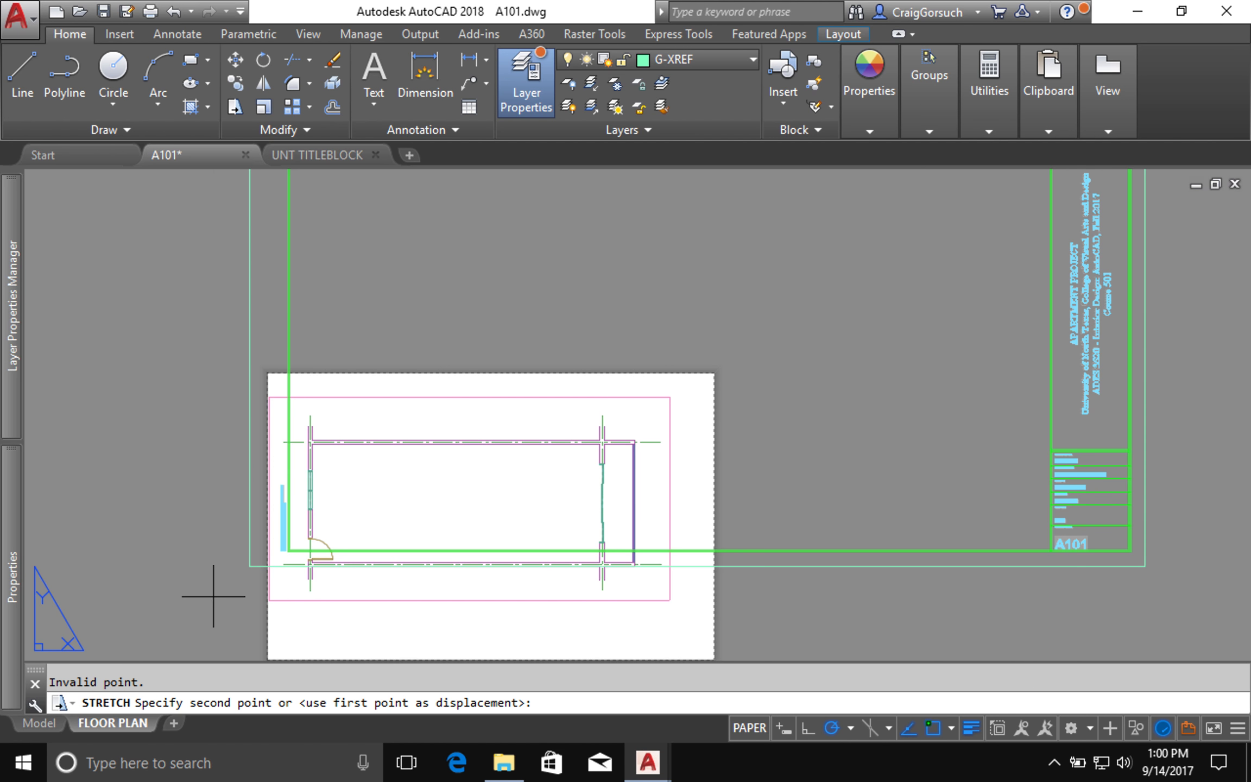
key(Escape)
Scale the attached title block by a factor of .5 from a base point just outside its lower-left corner.
text(sc)
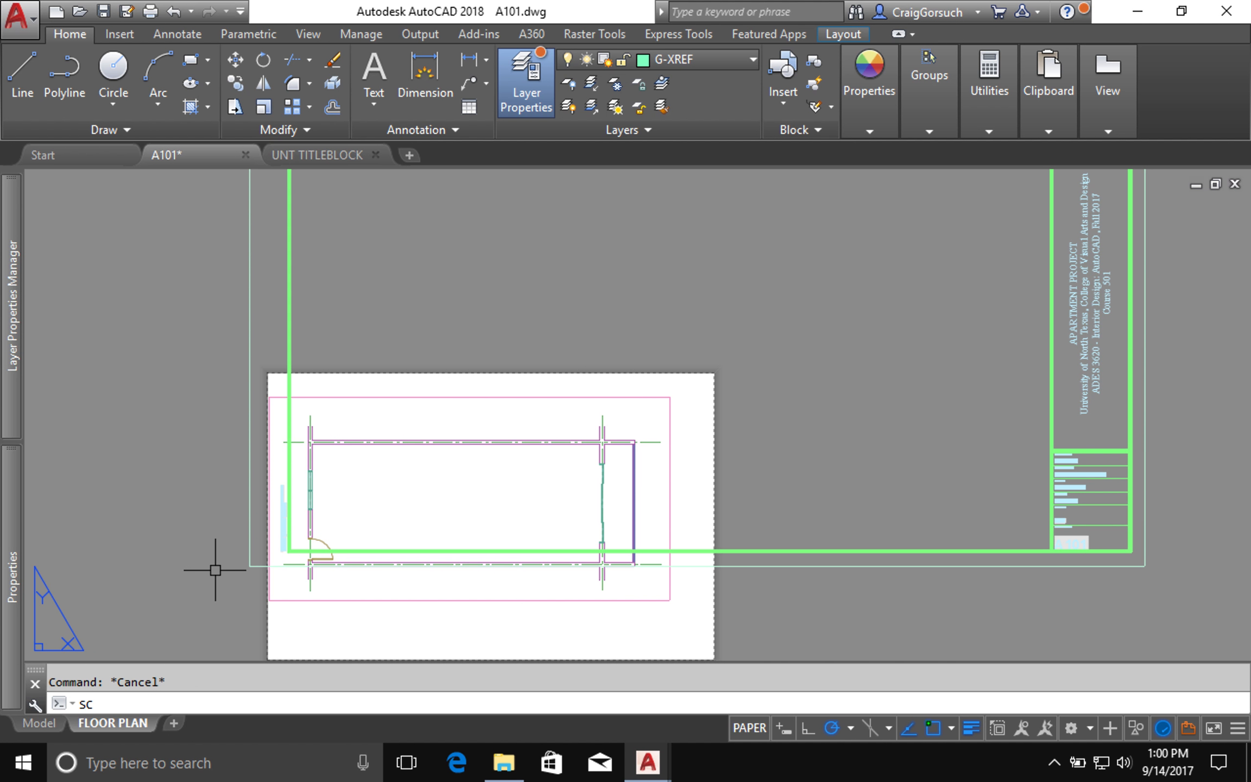
key(Return)
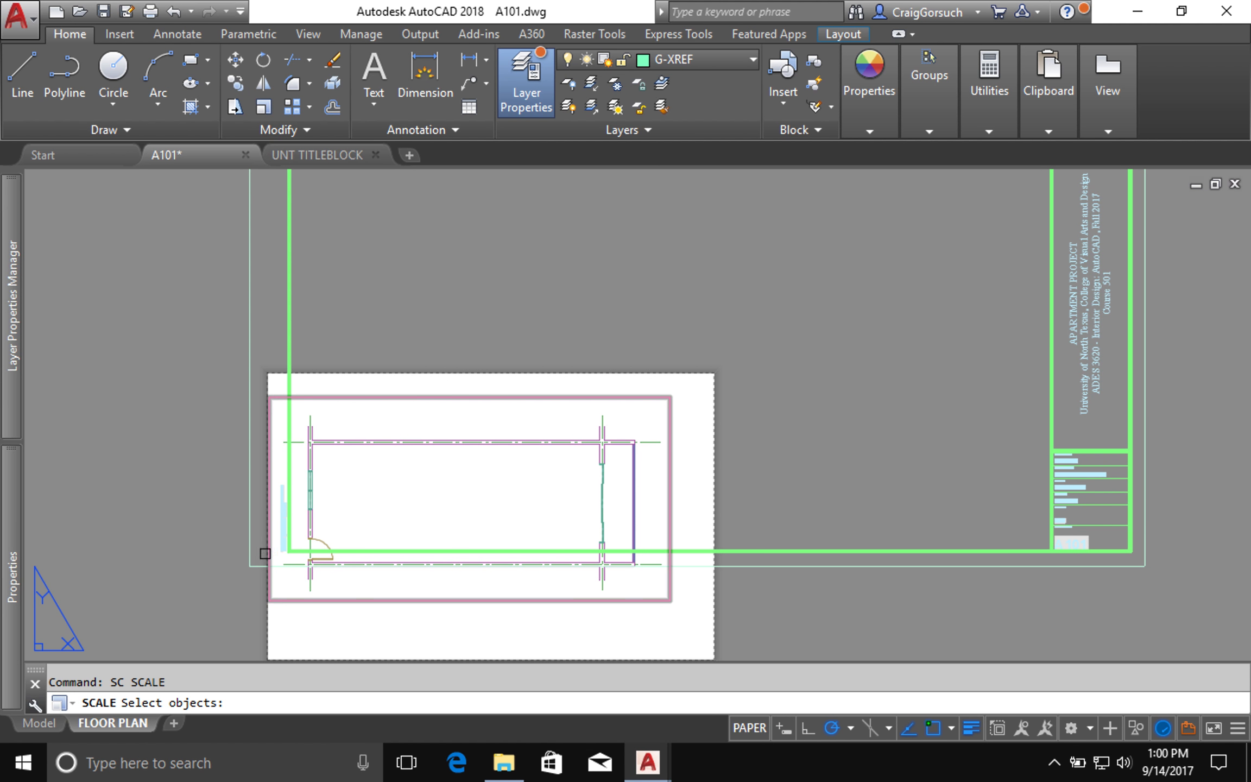
click(289, 538)
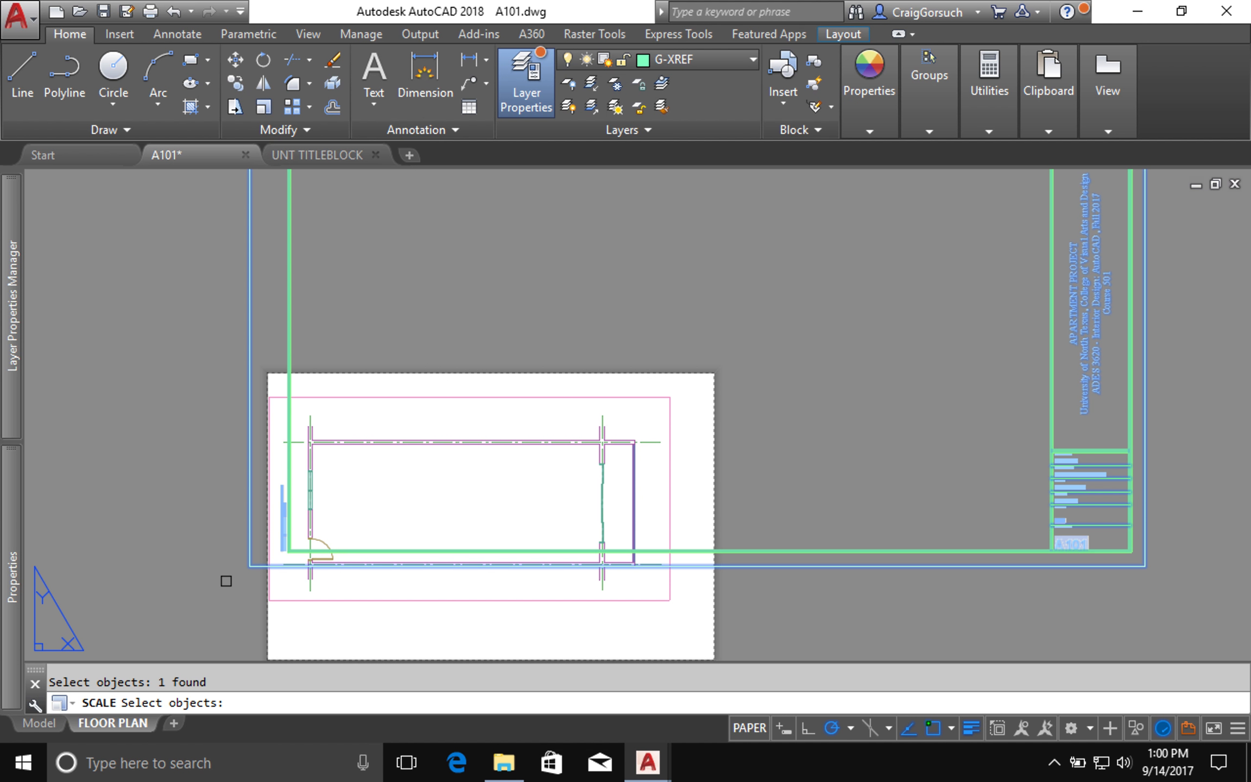
key(Return)
click(226, 580)
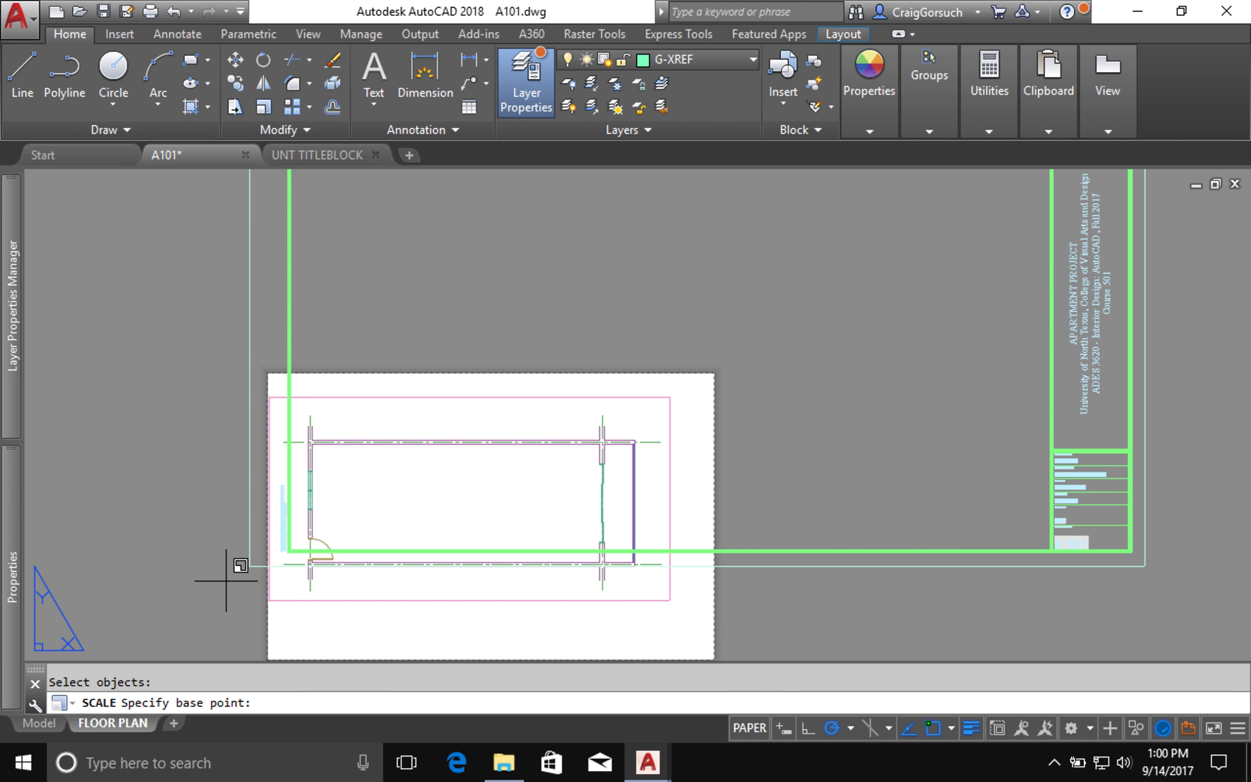
text(.)
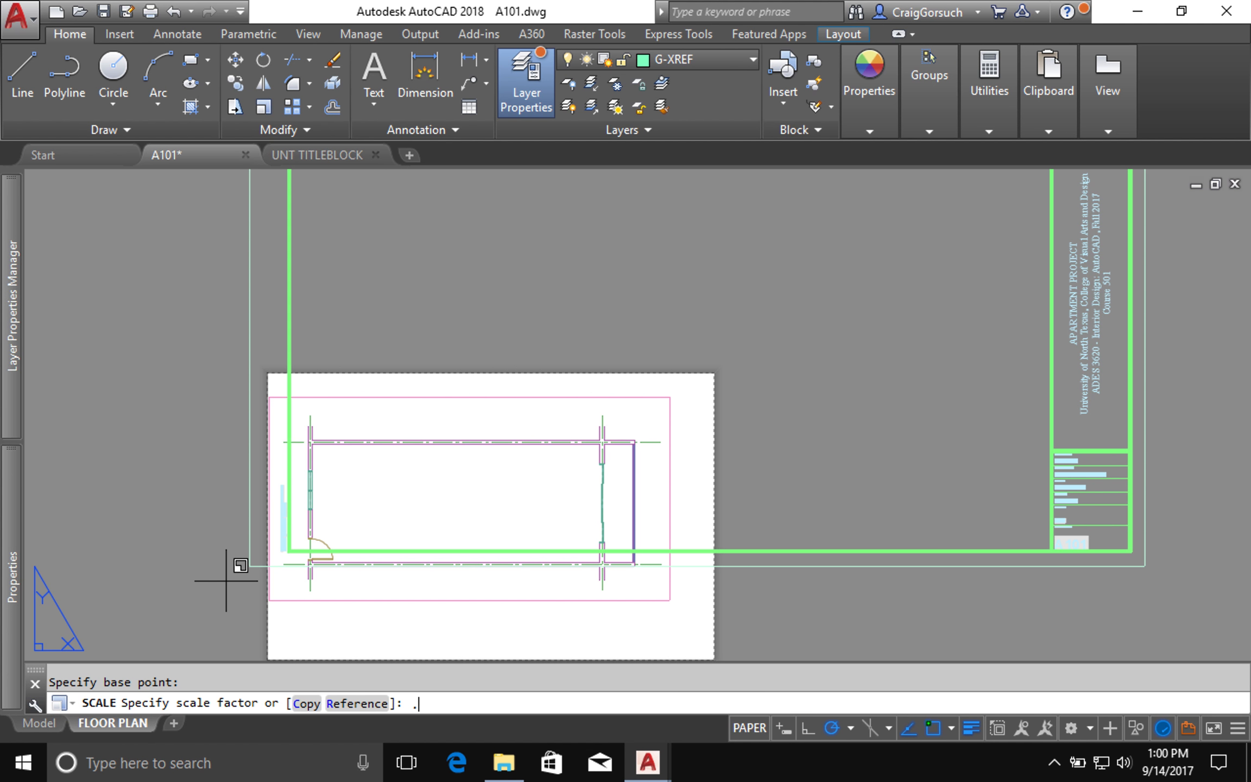
text(5)
key(Return)
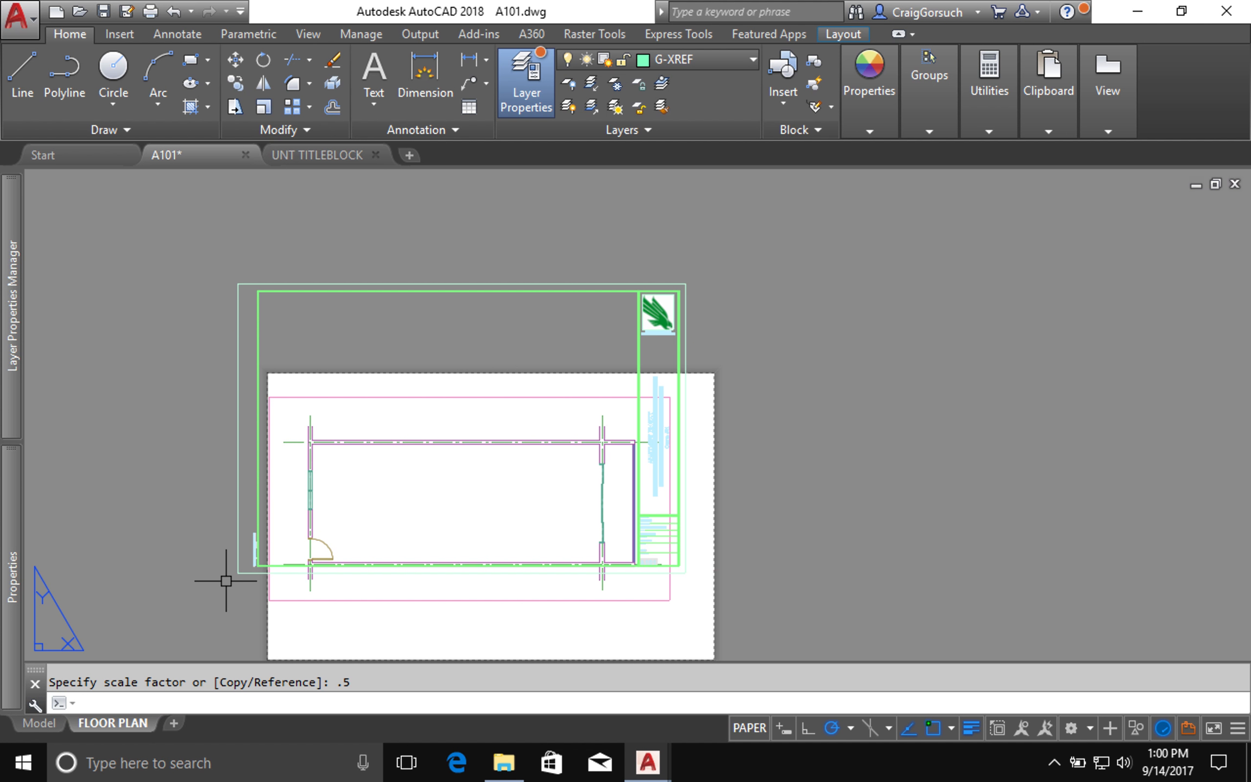
Move the title block from its lower-left corner to the sheet's lower limit point, given as (GETVAR "LIMMIN").
middle_drag(226, 581, 244, 504)
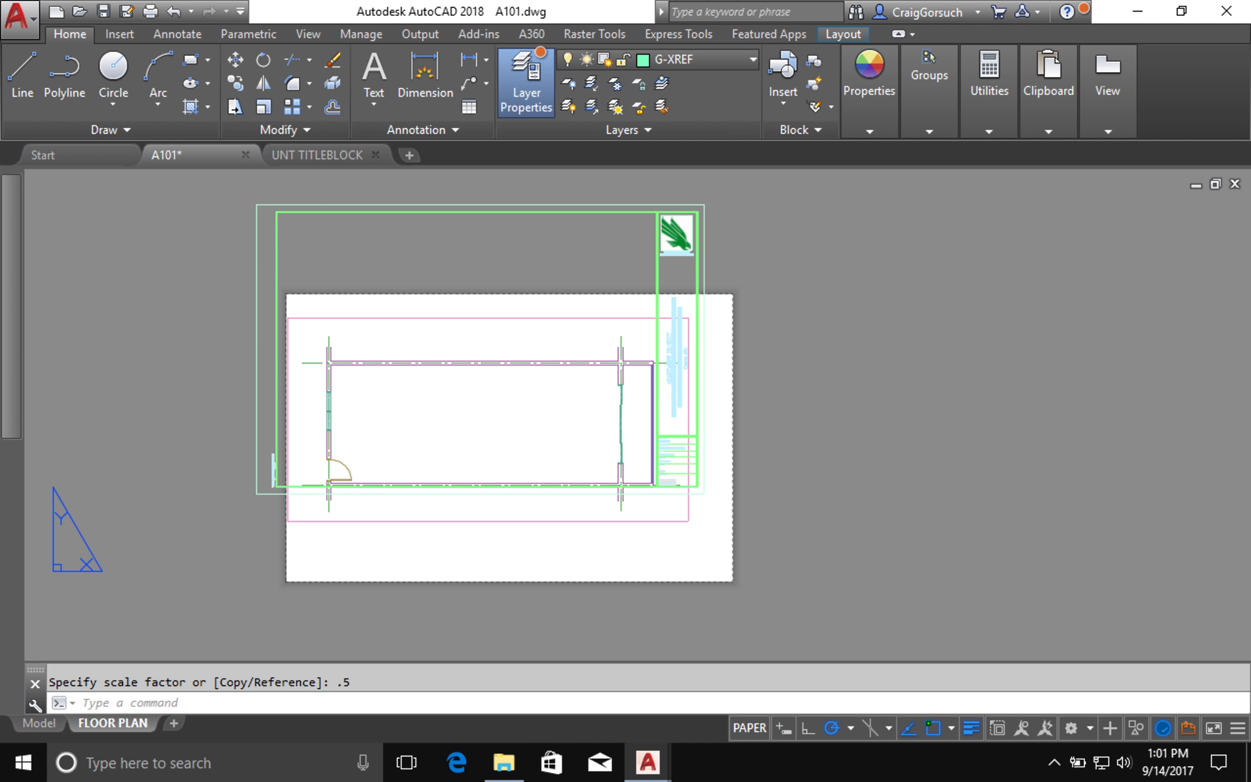
scroll(241, 543, down, 2)
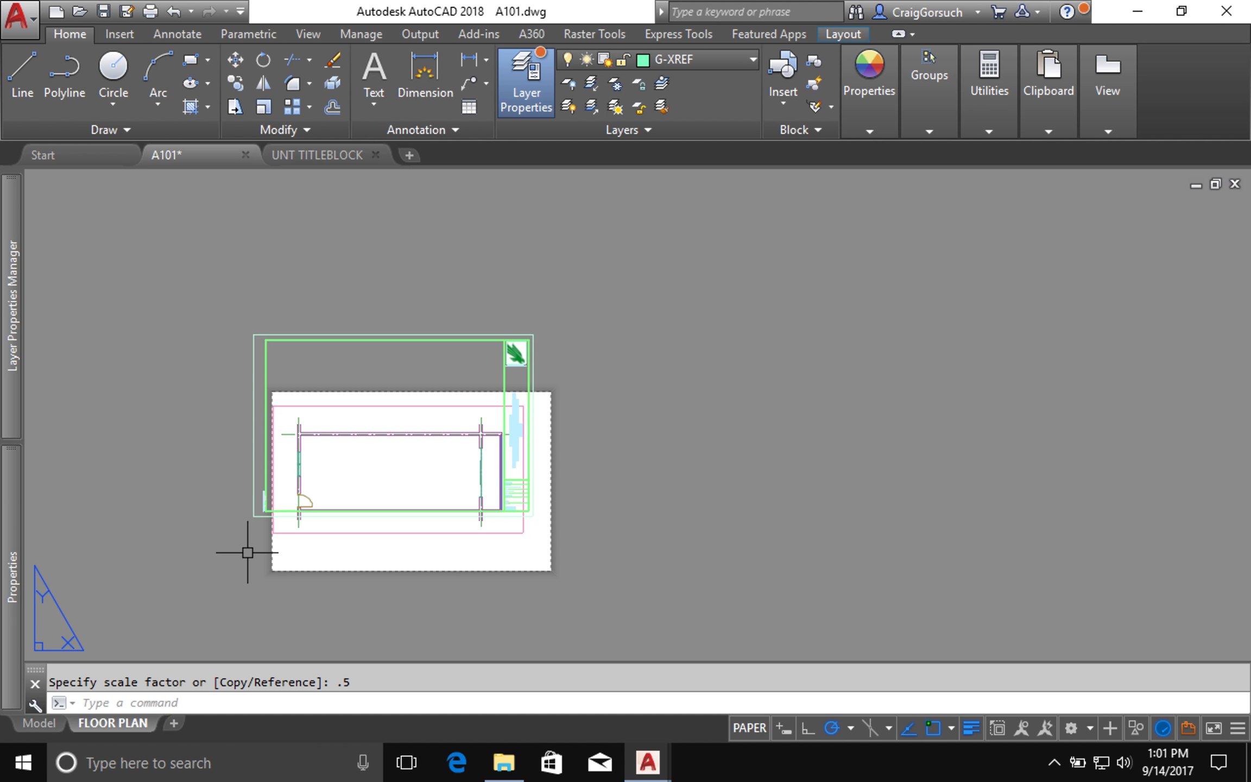
scroll(246, 550, up, 4)
scroll(242, 553, up, 2)
text(M)
key(Return)
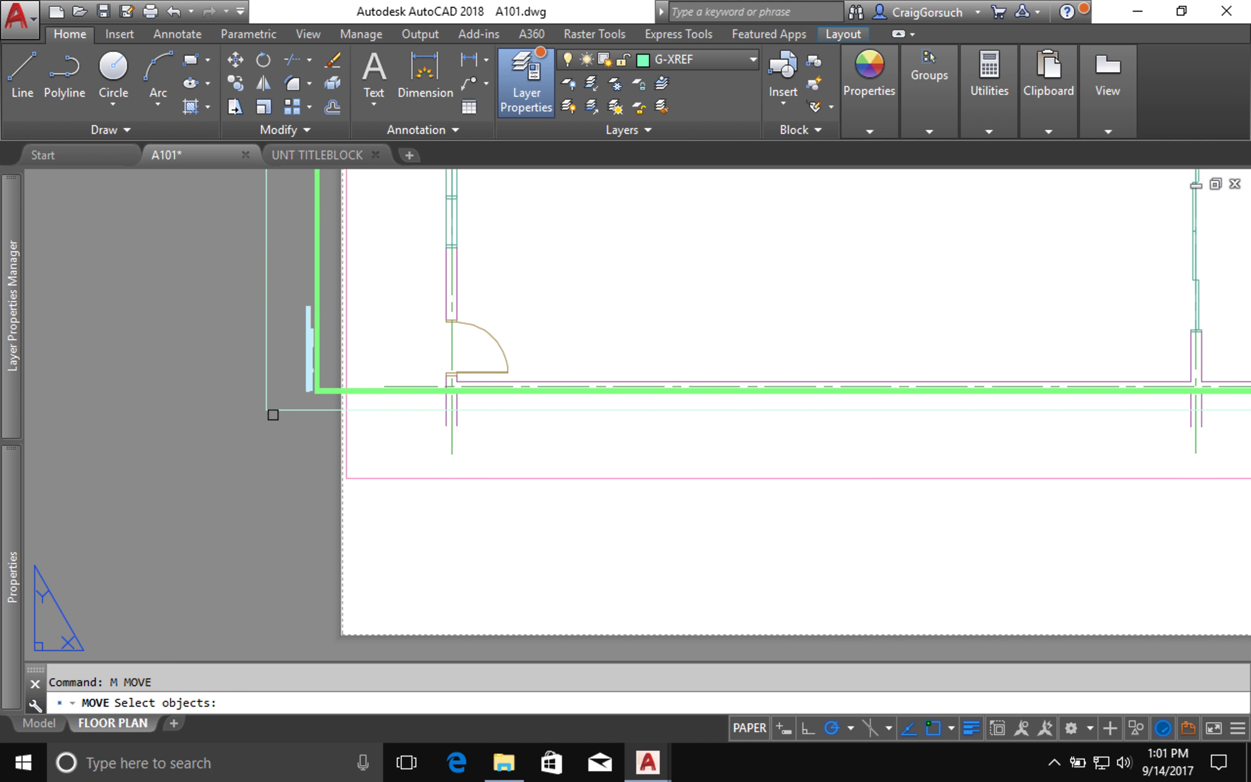
click(273, 415)
click(249, 400)
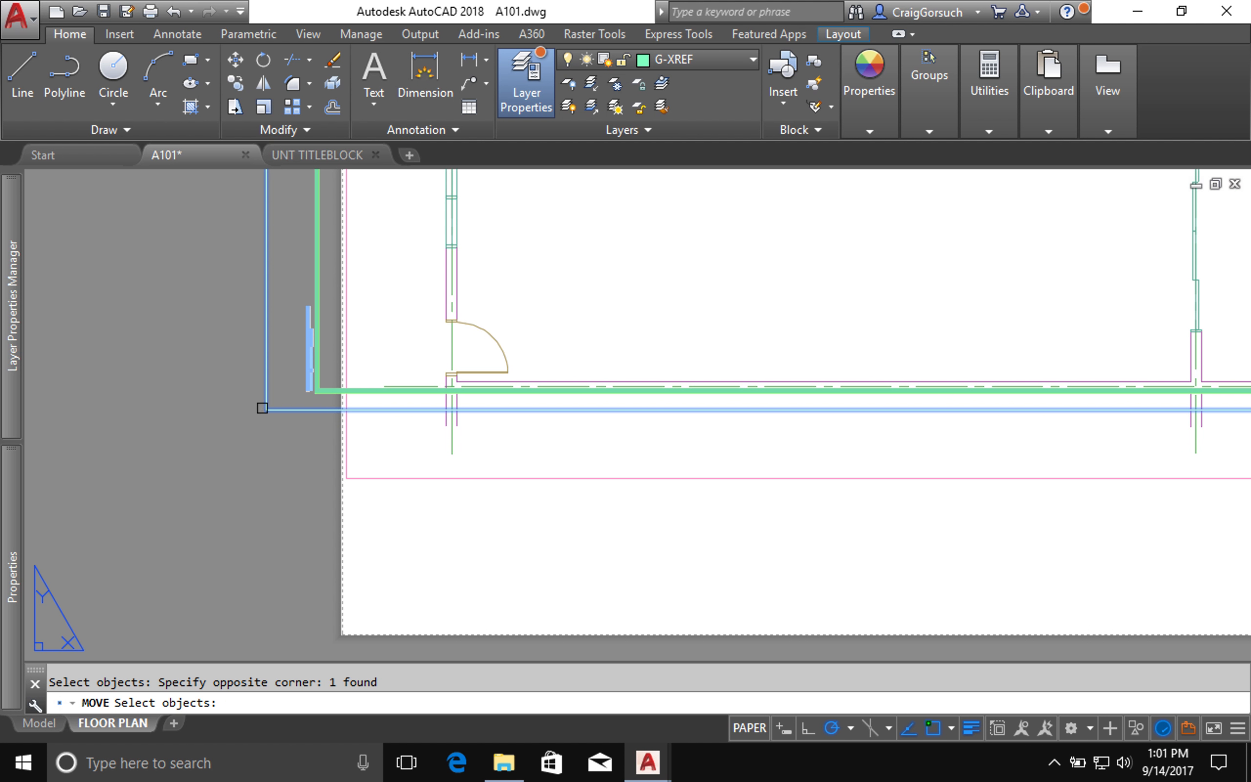
key(Return)
click(265, 410)
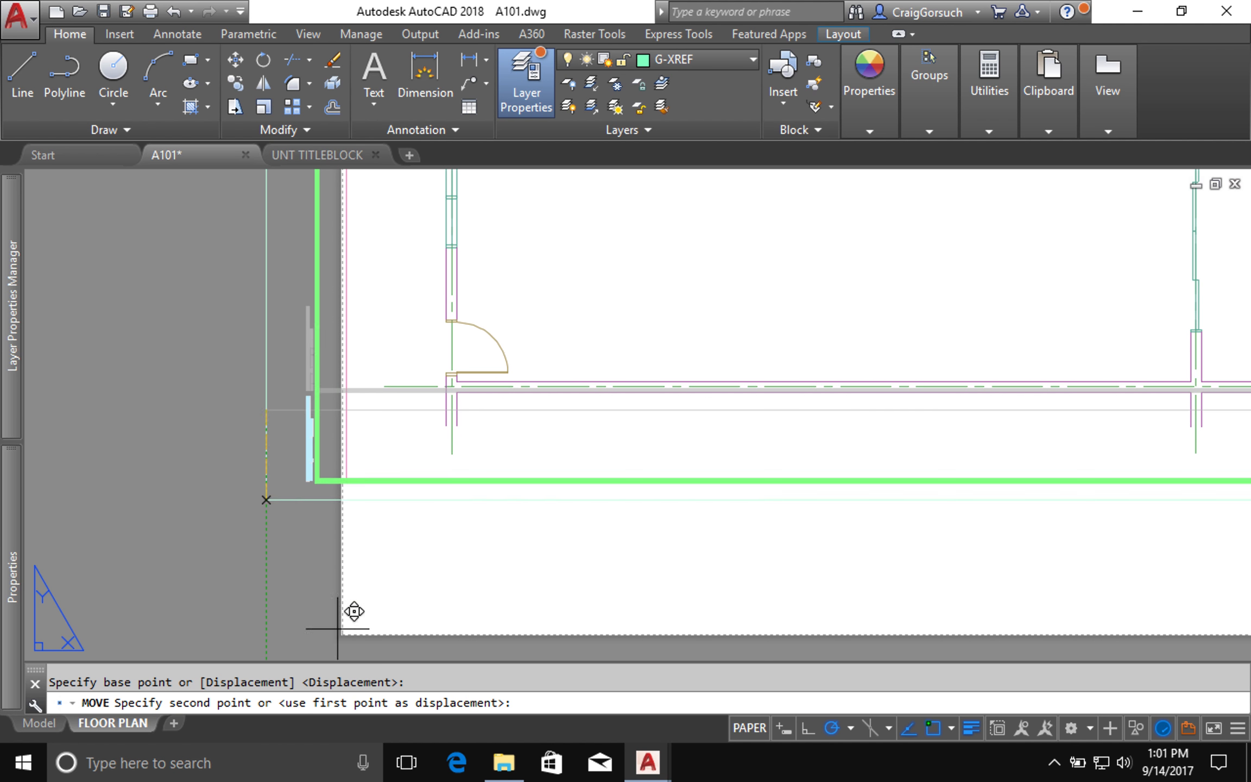
scroll(342, 609, down, 5)
scroll(343, 611, up, 5)
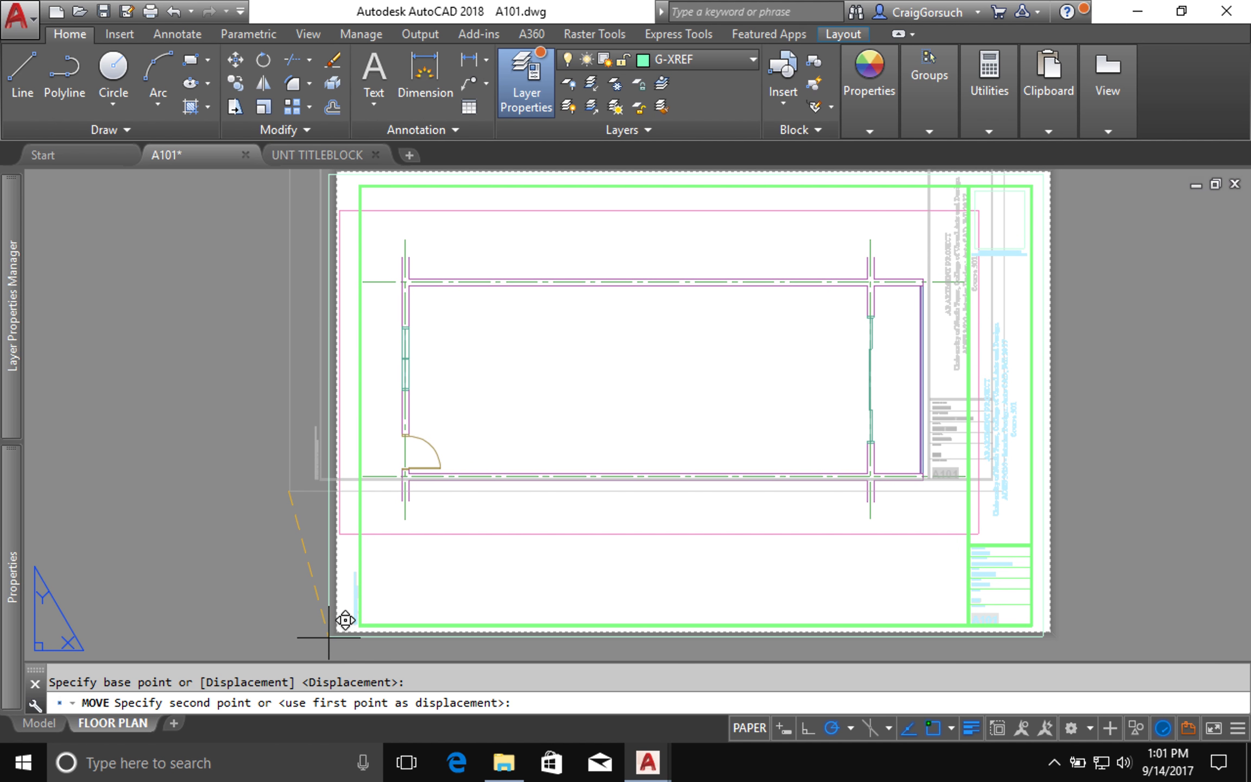
scroll(350, 630, up, 6)
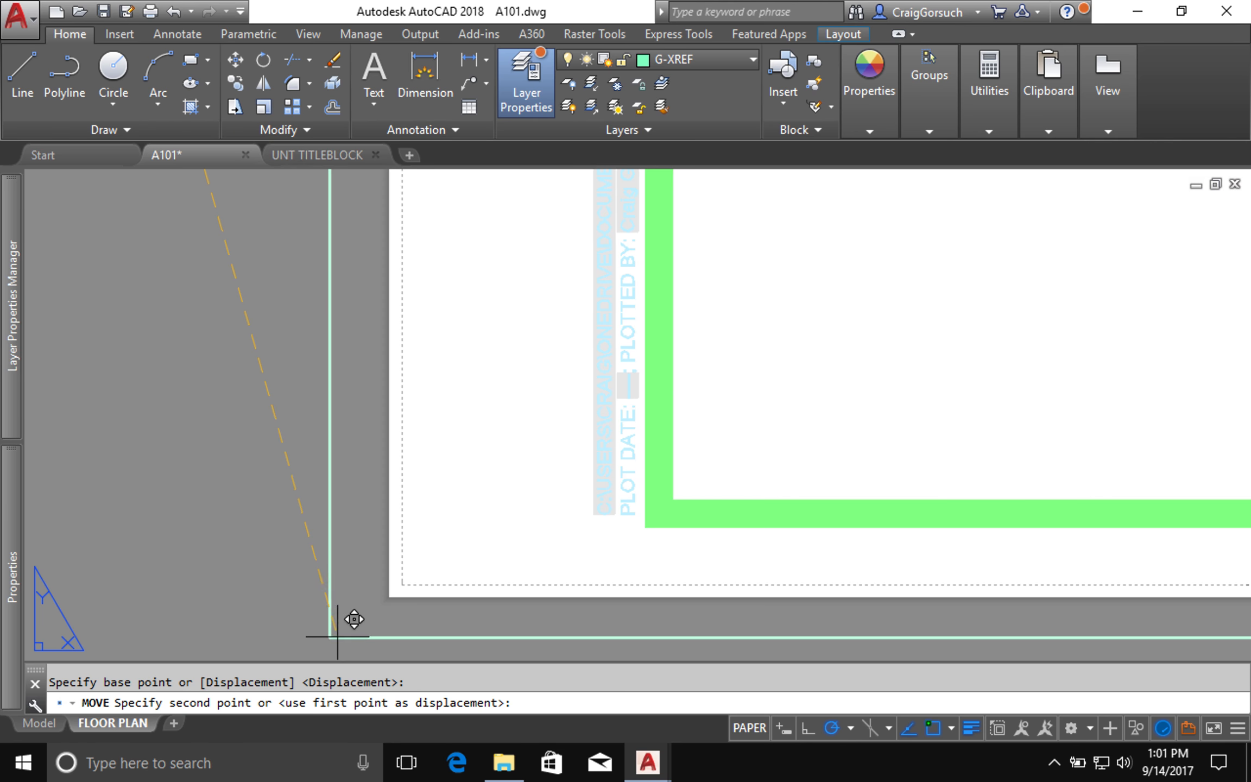
scroll(375, 603, up, 3)
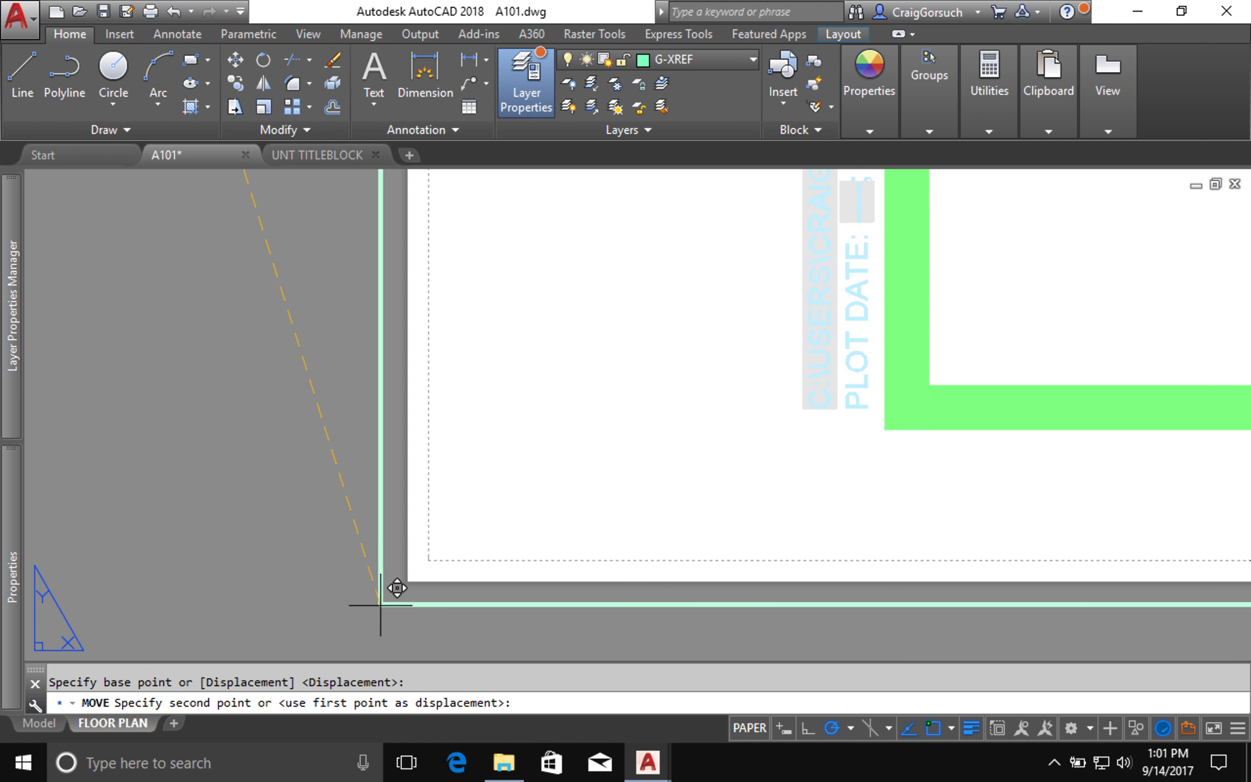
scroll(403, 591, up, 5)
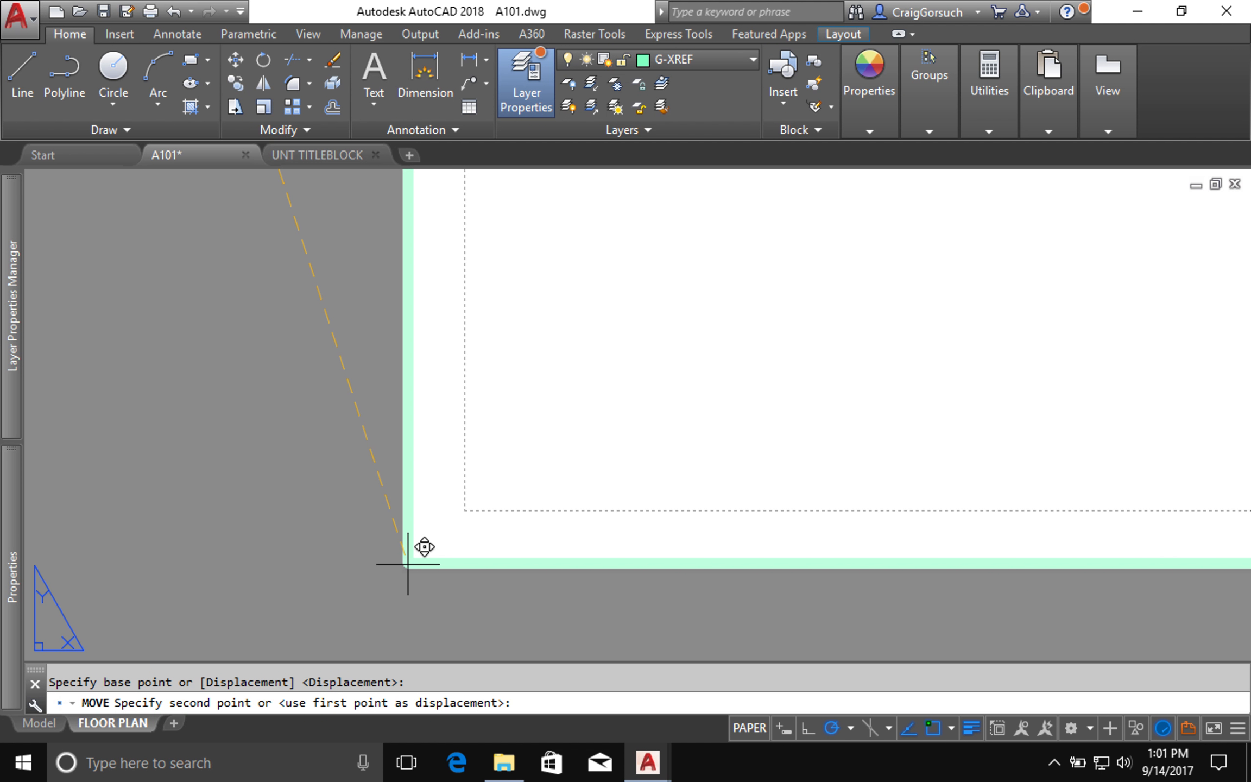
text((GETVAR "LIMMIN"))
key(Return)
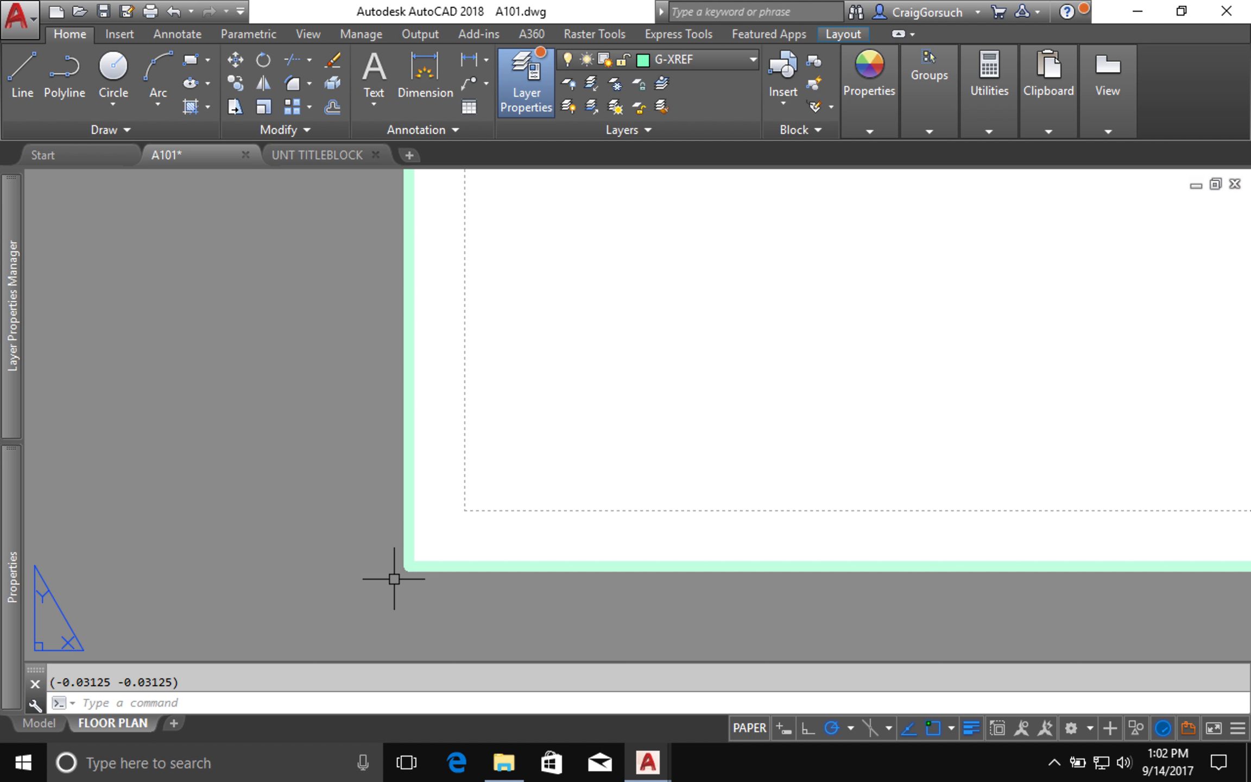
Examine the whole FLOOR PLAN layout to compare the viewport's placement with the title block border.
text(z)
key(Return)
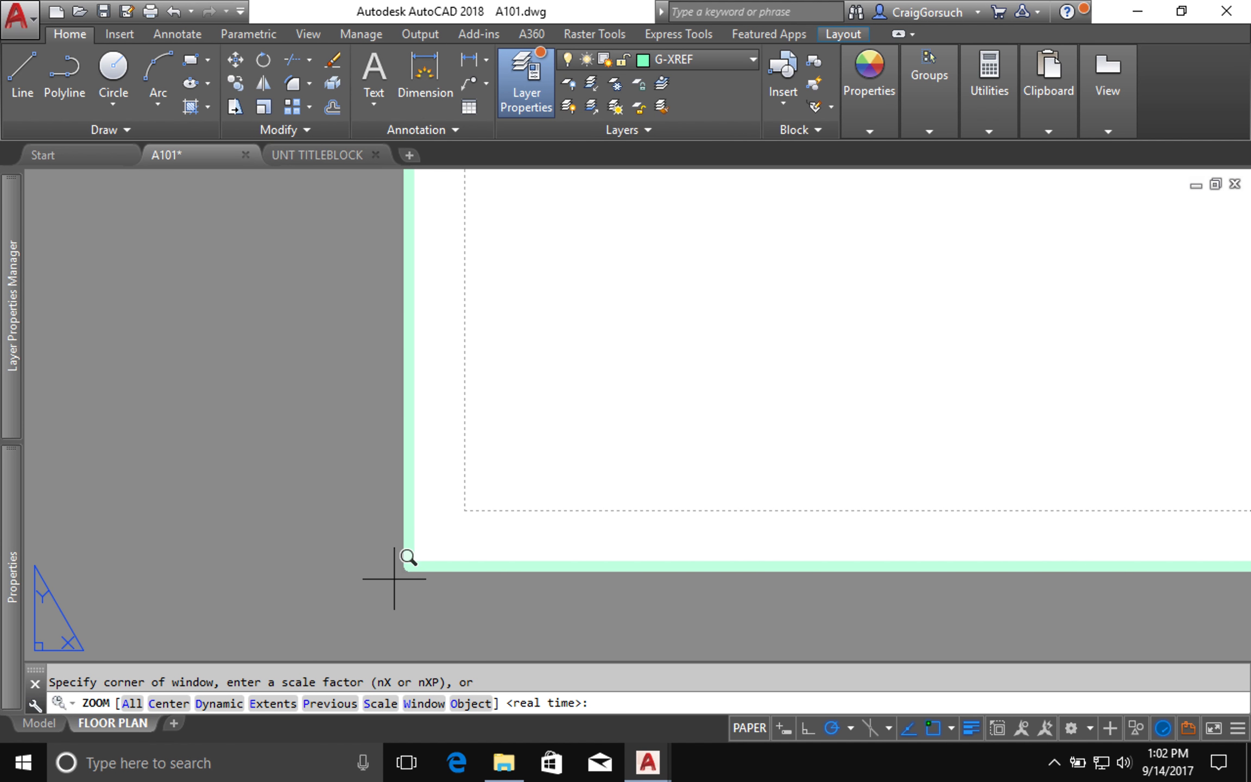
key(Return)
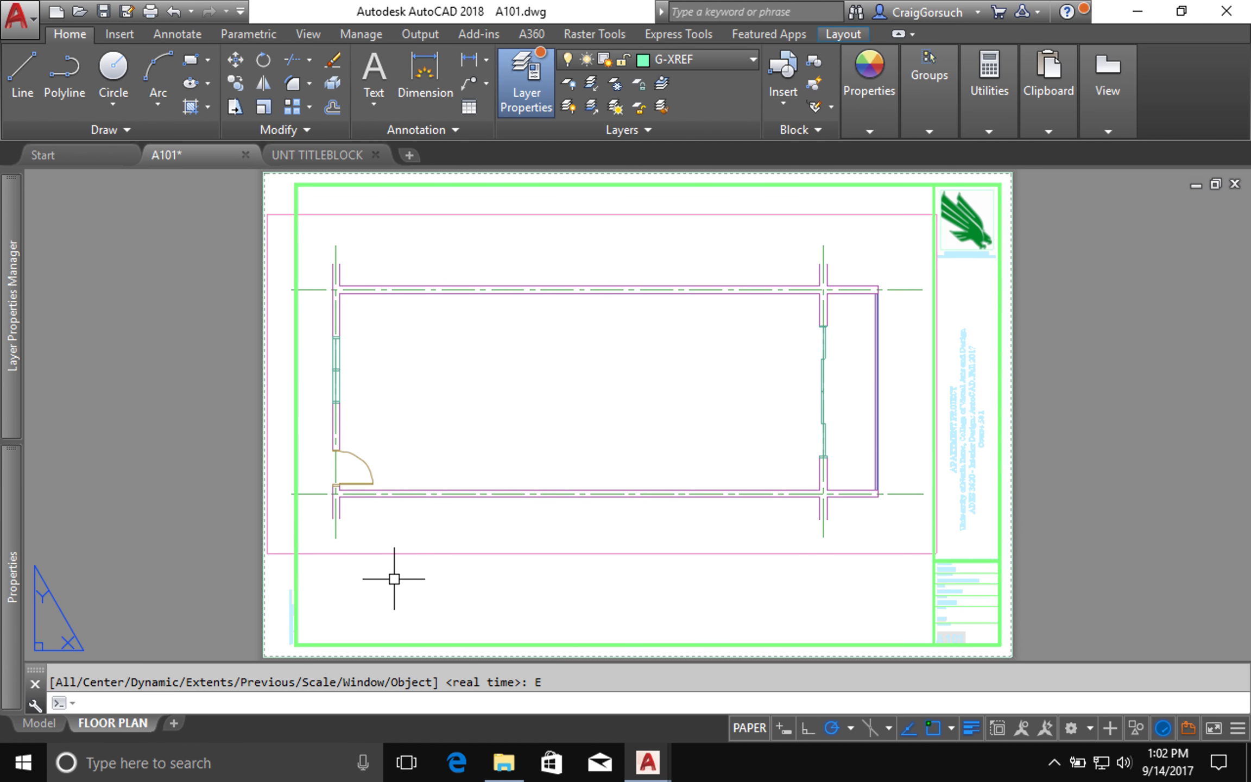
click(450, 555)
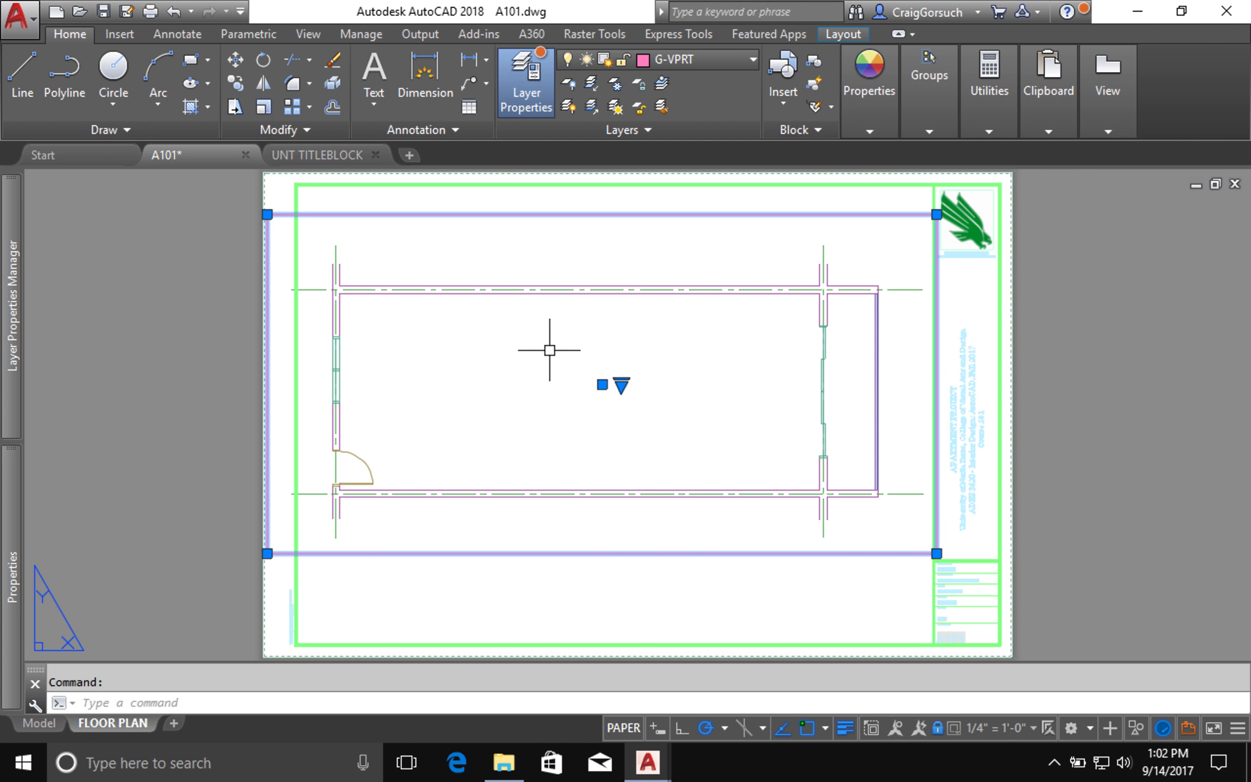
middle_drag(562, 359, 573, 368)
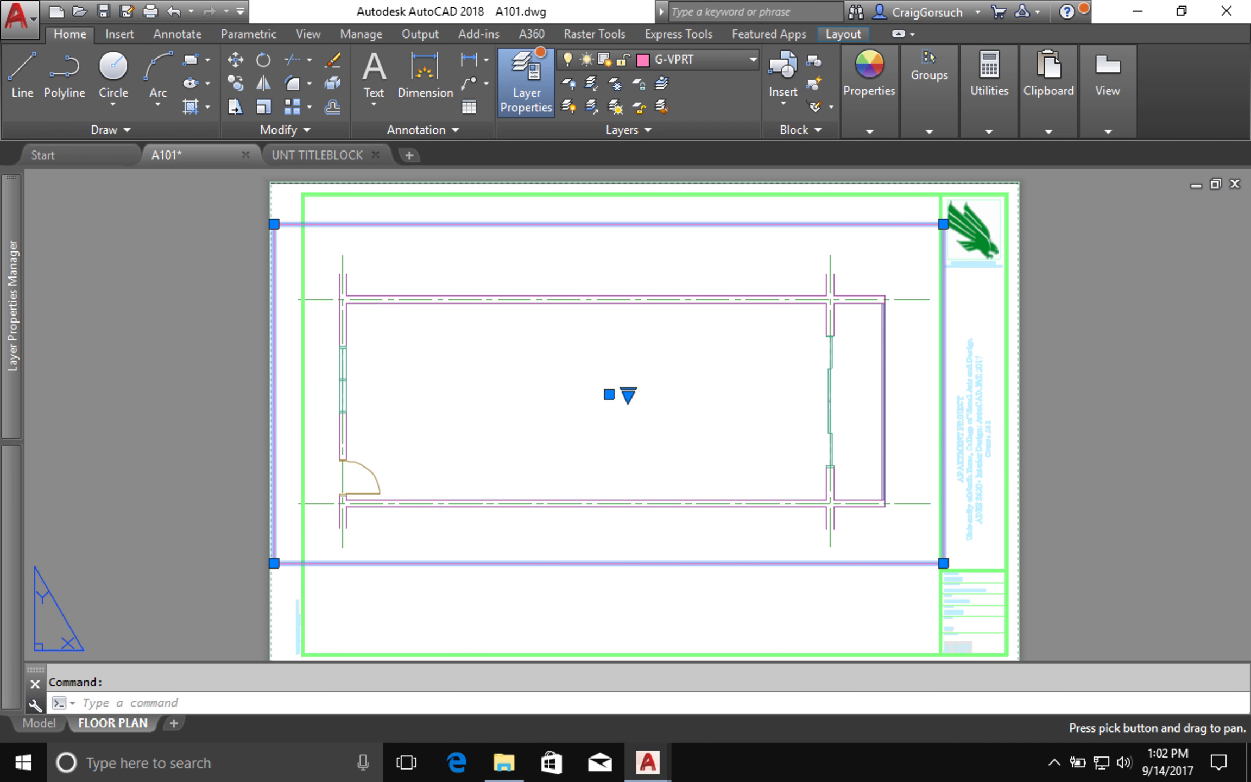
key(Escape)
middle_click(902, 380)
middle_click(903, 380)
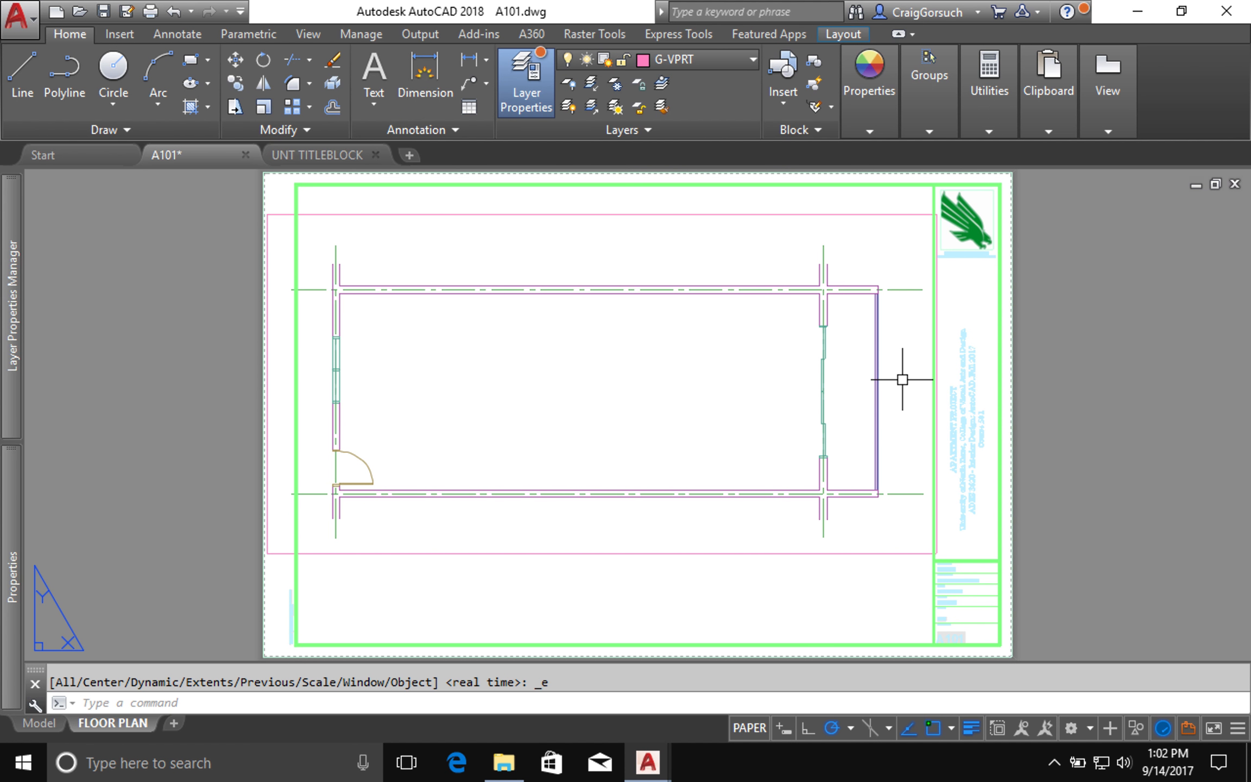
Move the floor plan viewport slightly to the right within the sheet.
text(m)
key(Return)
click(842, 210)
click(796, 228)
key(Return)
click(745, 242)
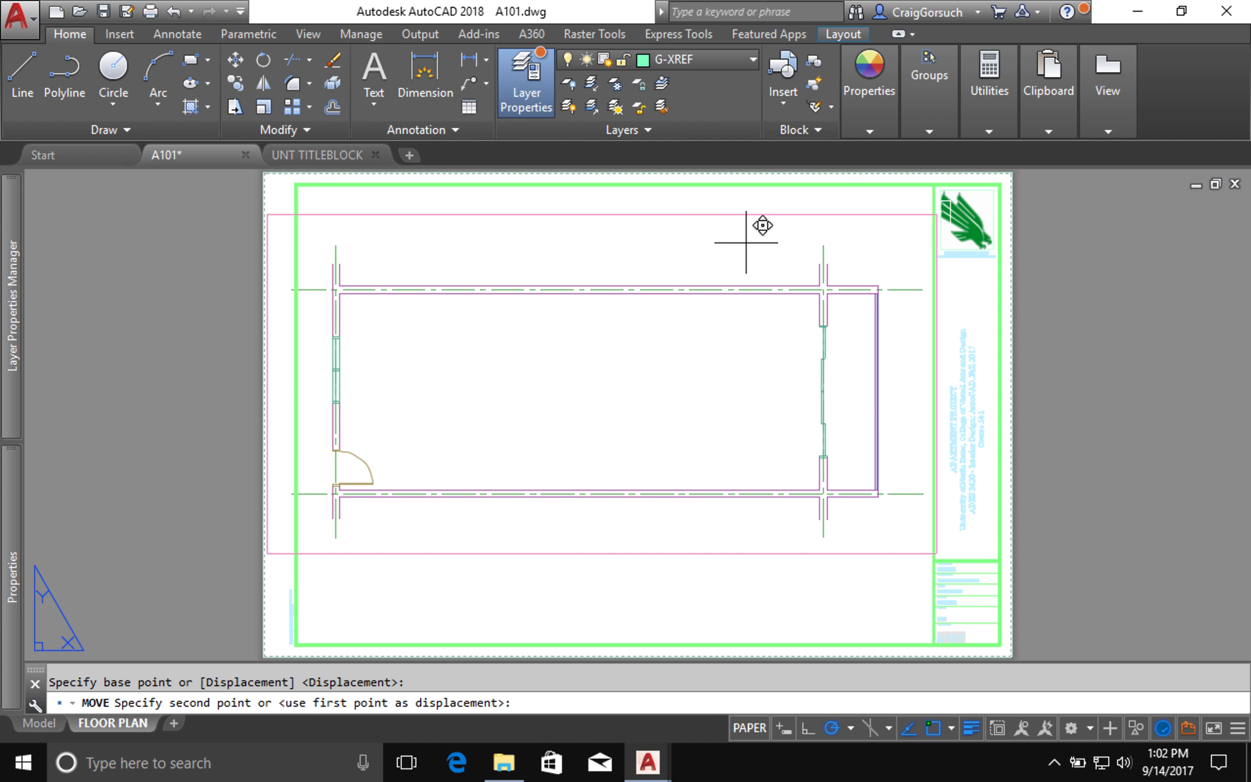
click(757, 243)
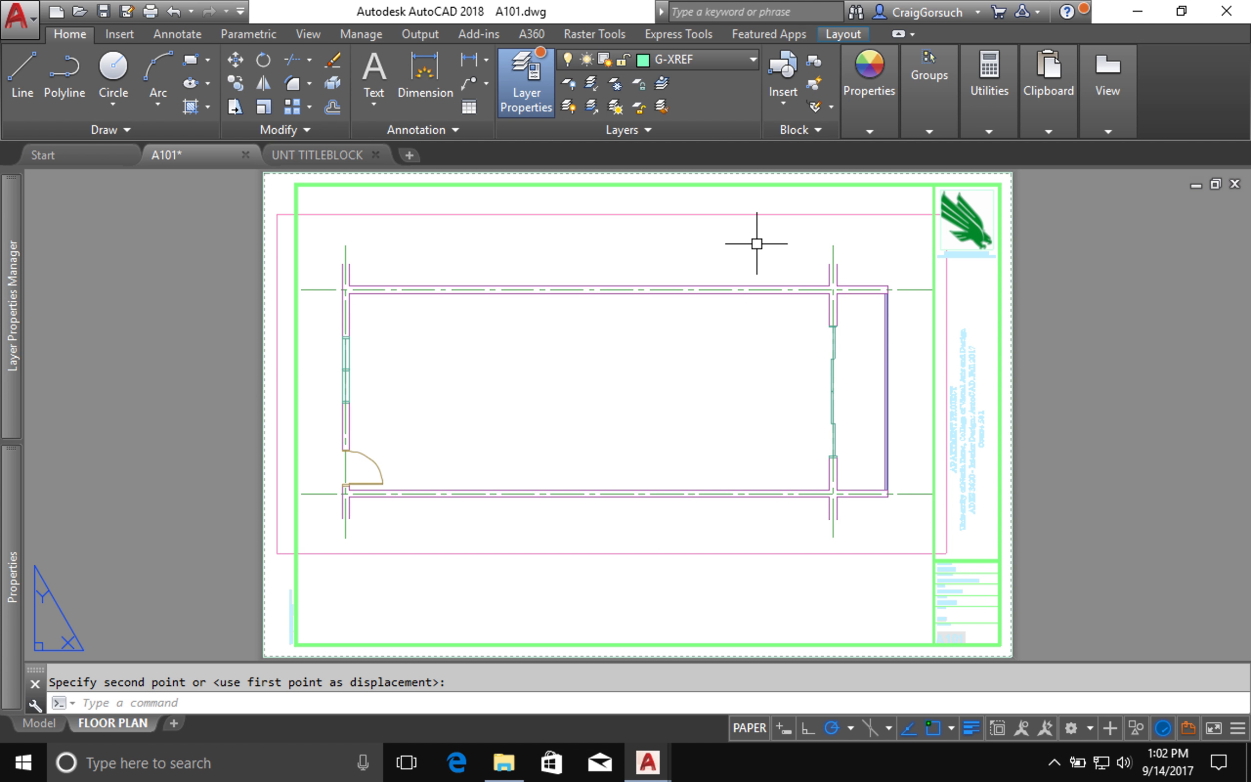
Move the floor plan viewport straight up so its upper edge sits near the title block's upper border.
text(m)
key(Return)
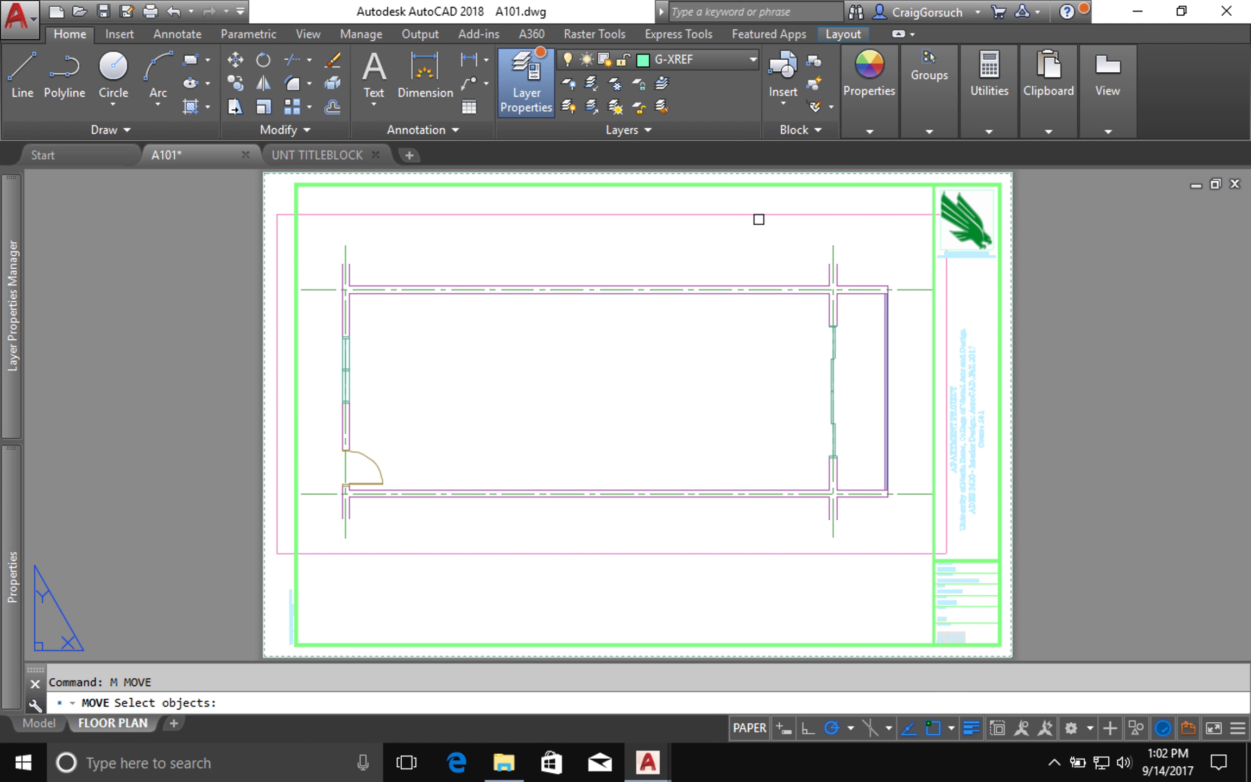
click(365, 554)
key(Return)
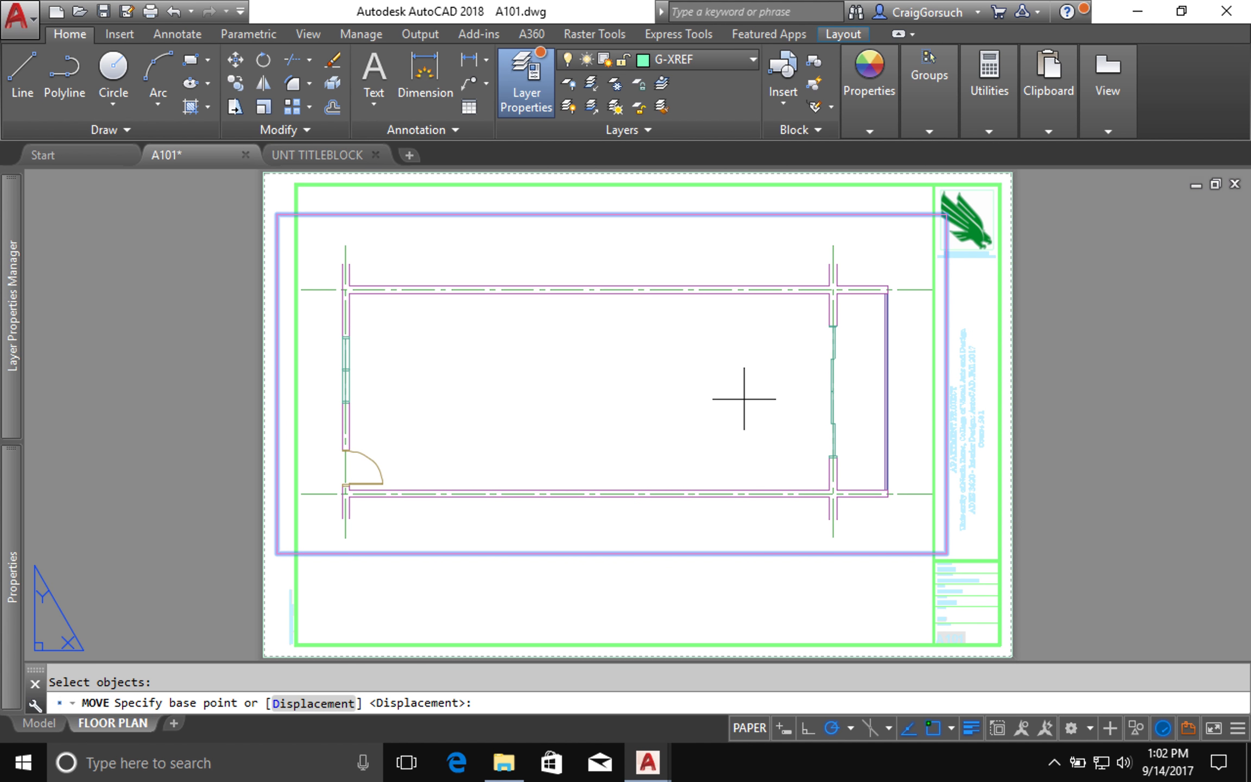
click(744, 399)
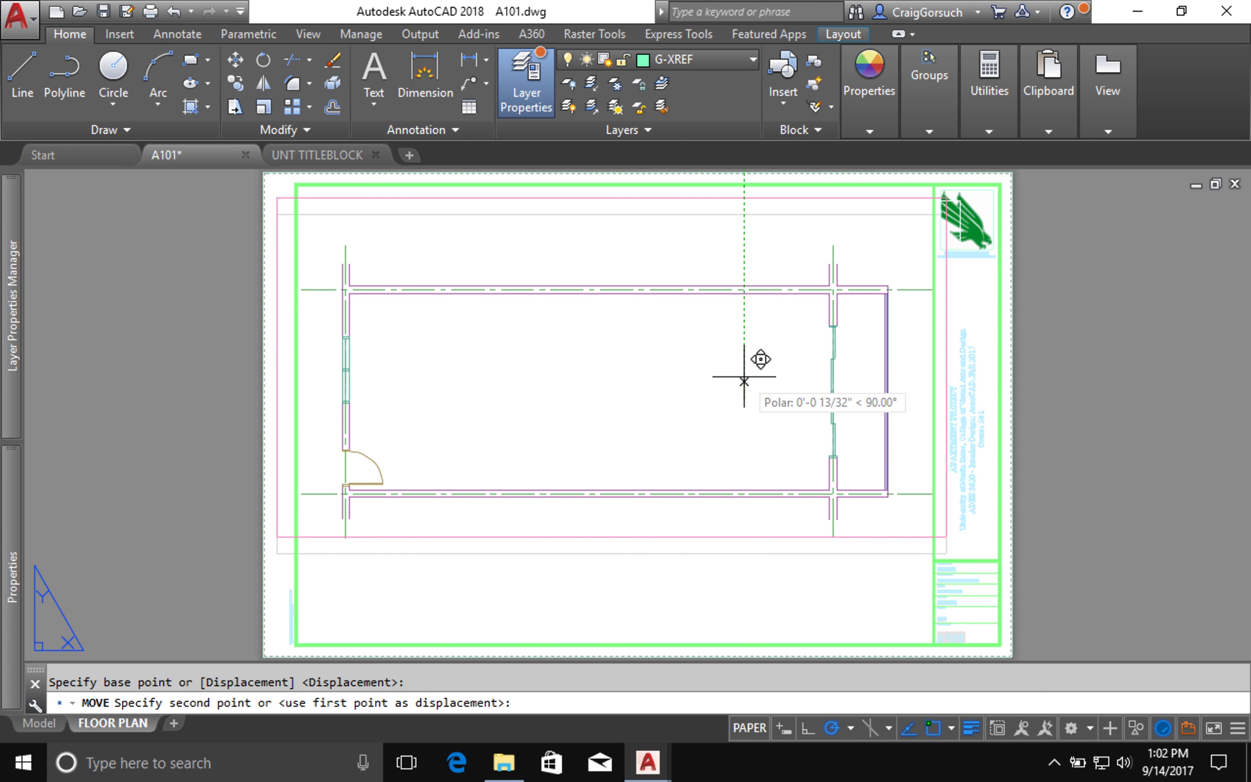
click(744, 376)
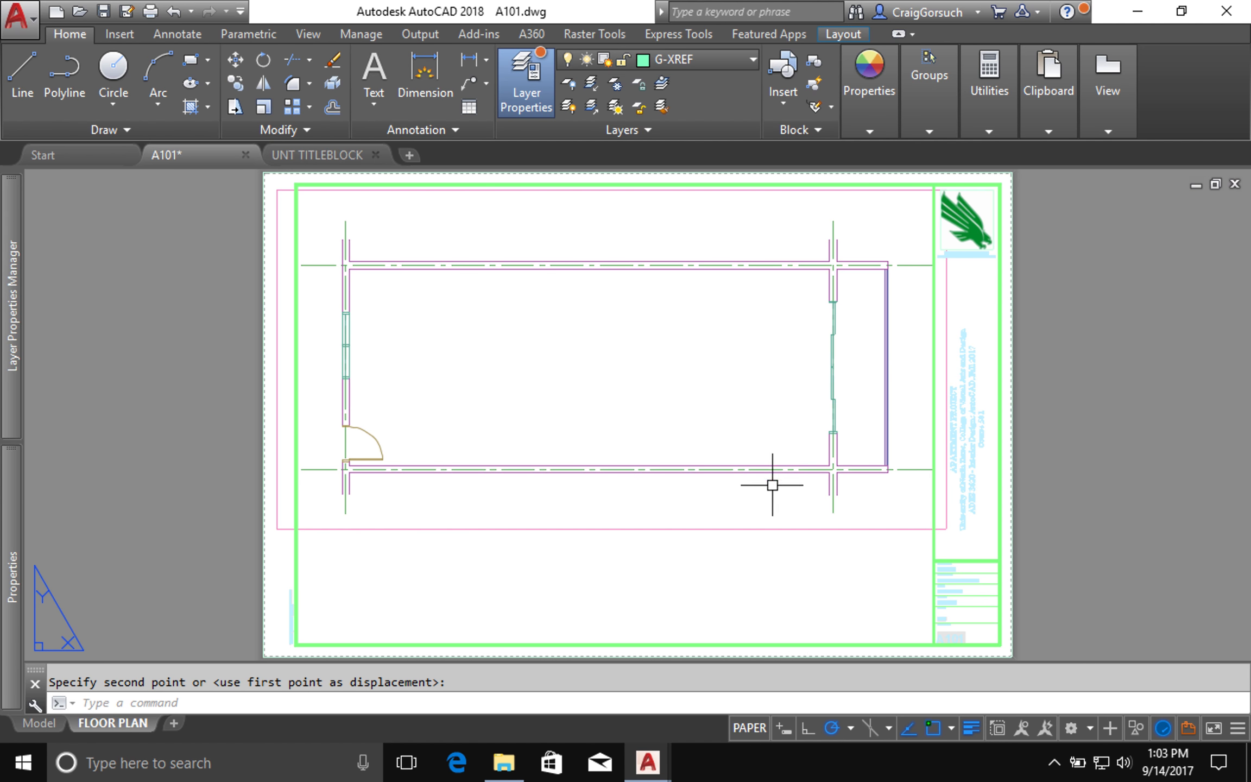
Stretch the floor plan viewport's lower-right corner so its right edge lies on the title block's vertical divider line.
click(898, 528)
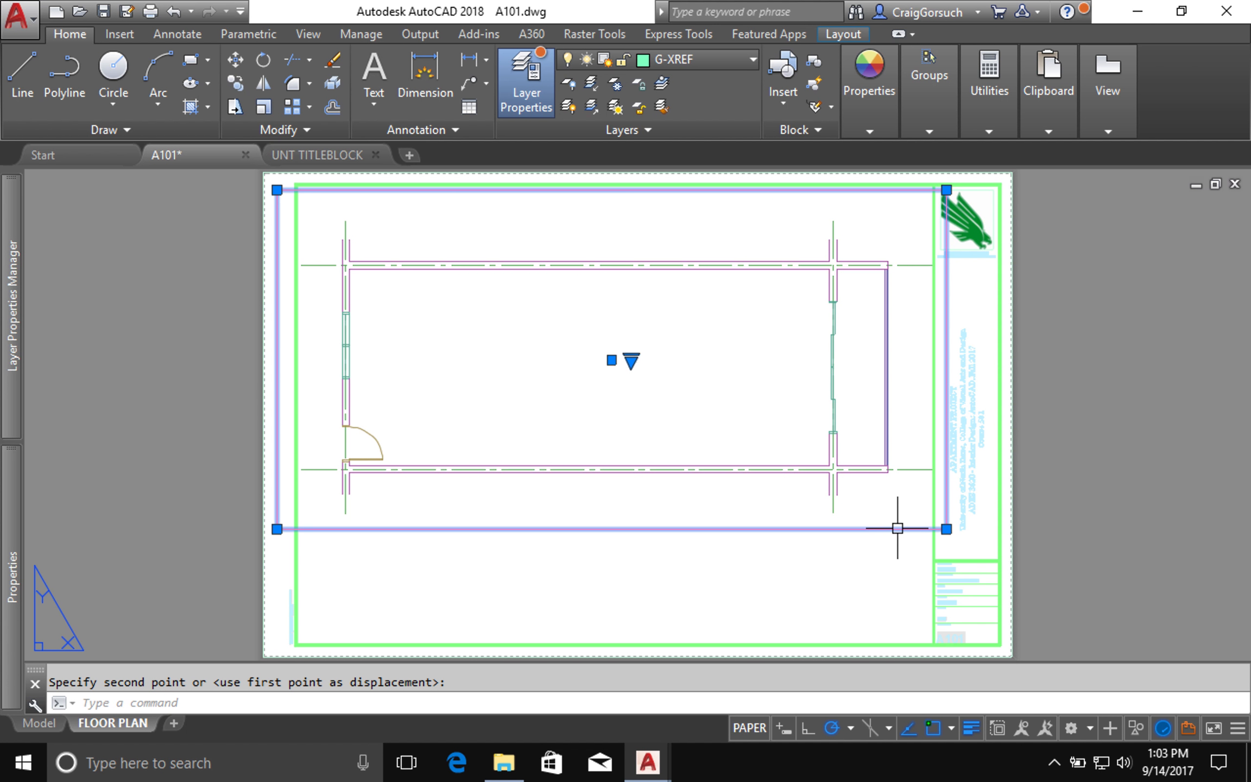
click(946, 528)
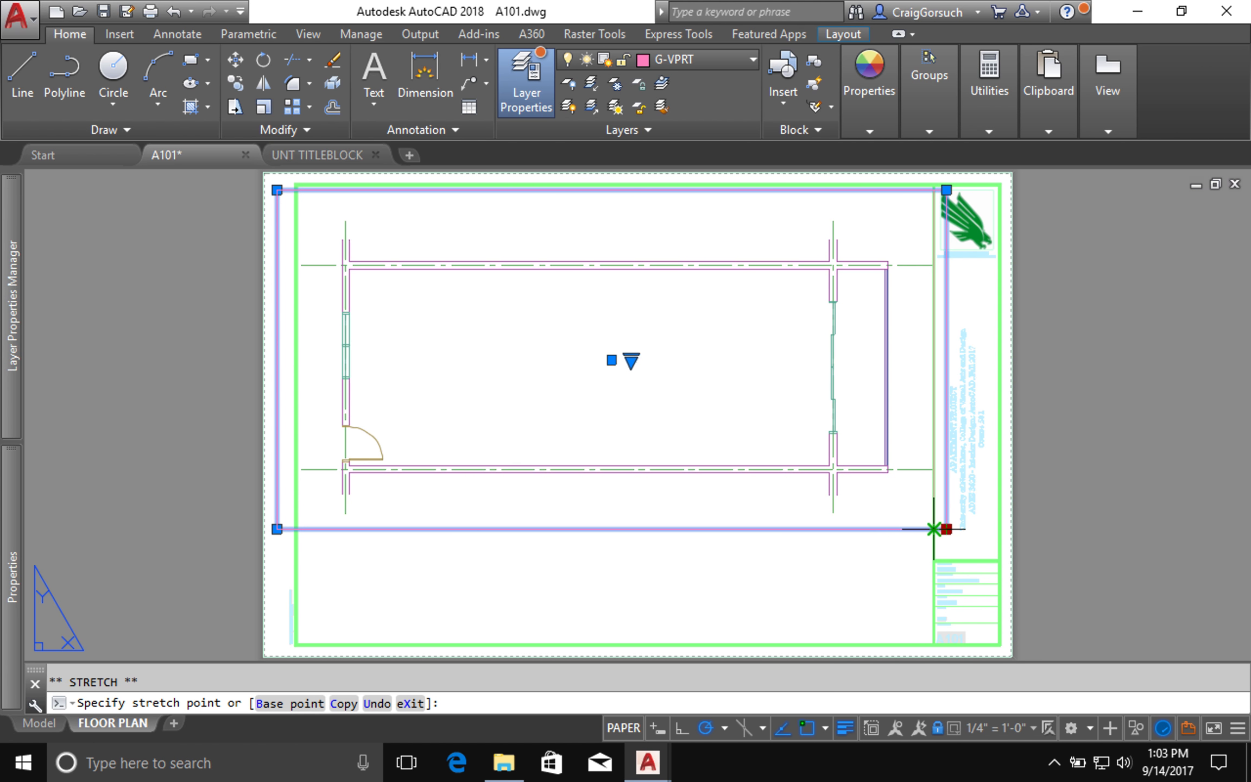
click(925, 536)
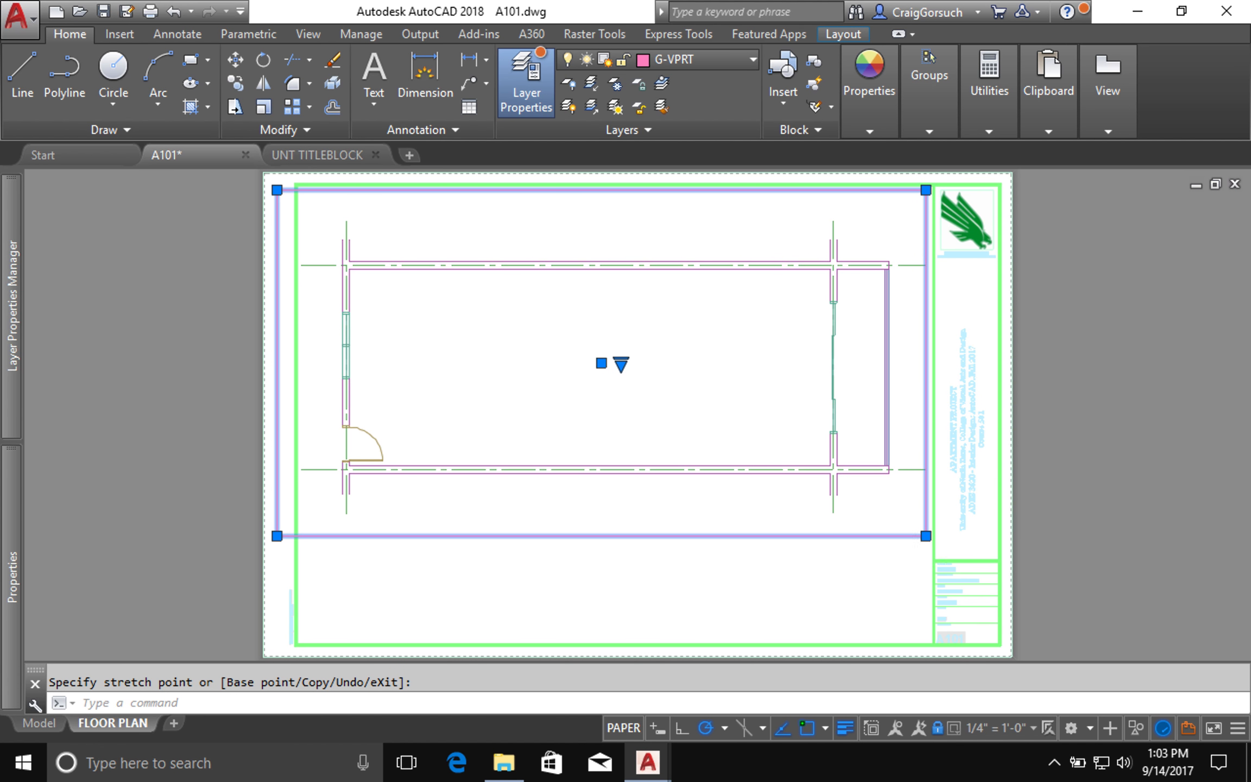
scroll(947, 538, up, 4)
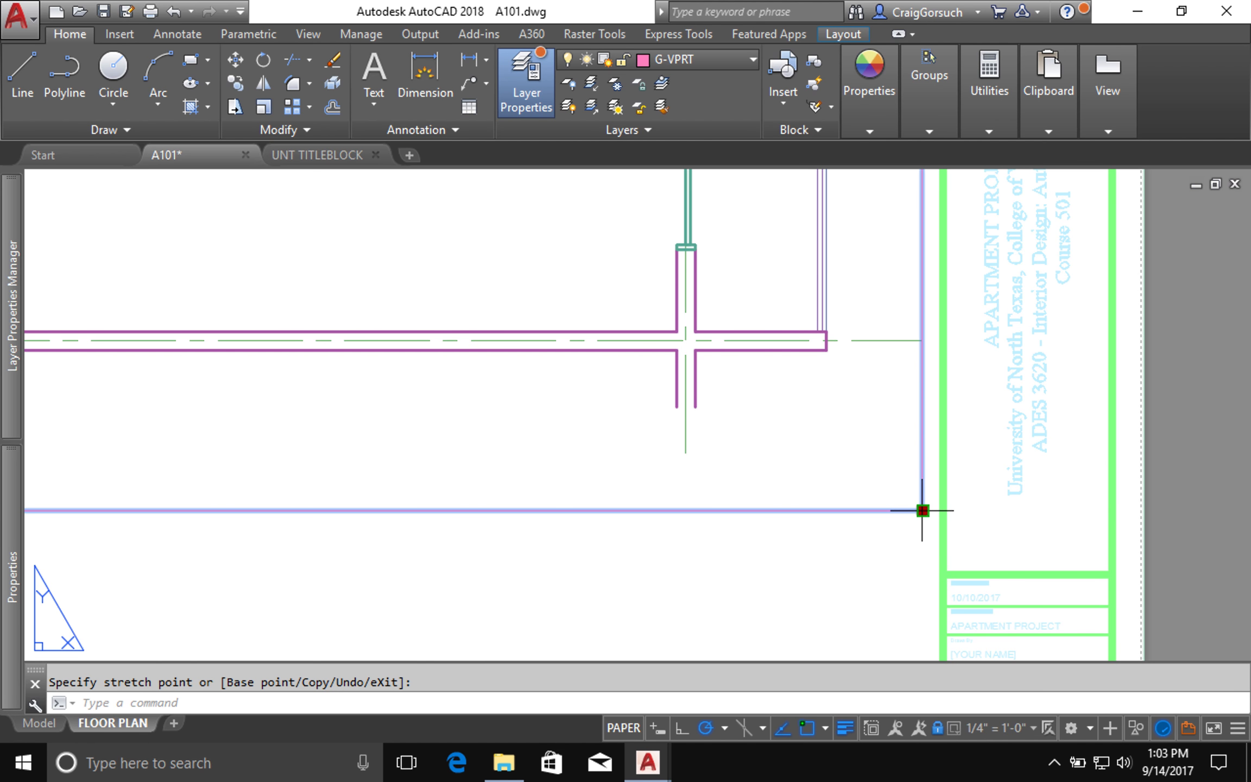
click(921, 511)
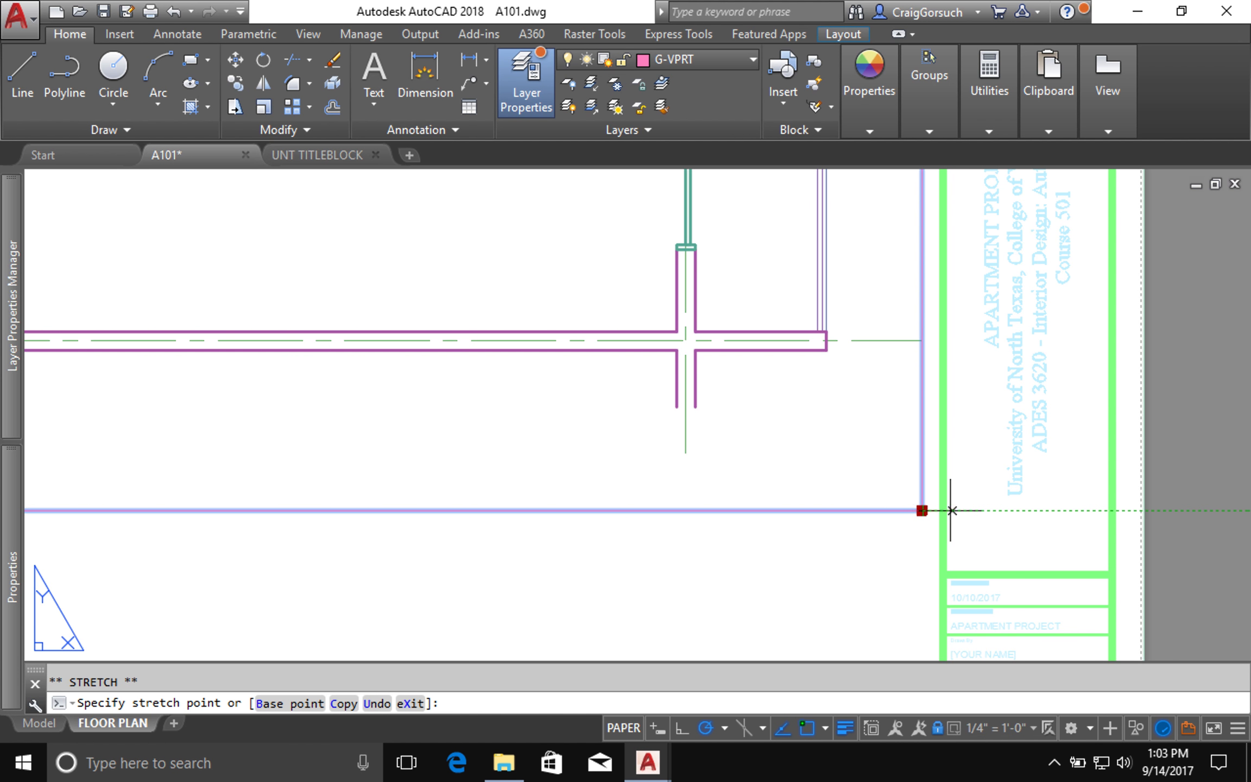
click(942, 511)
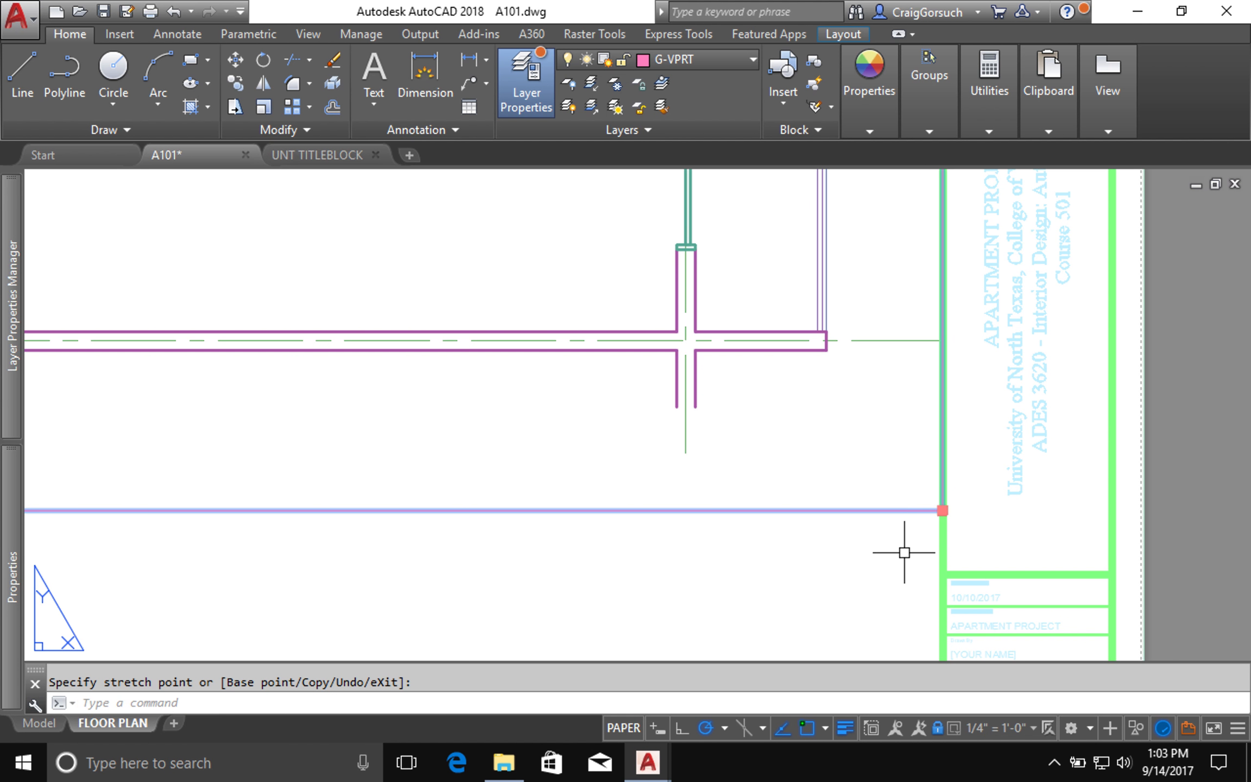
Stretch the viewport's upper-left corner to the upper-left corner of the title block border.
scroll(904, 553, down, 5)
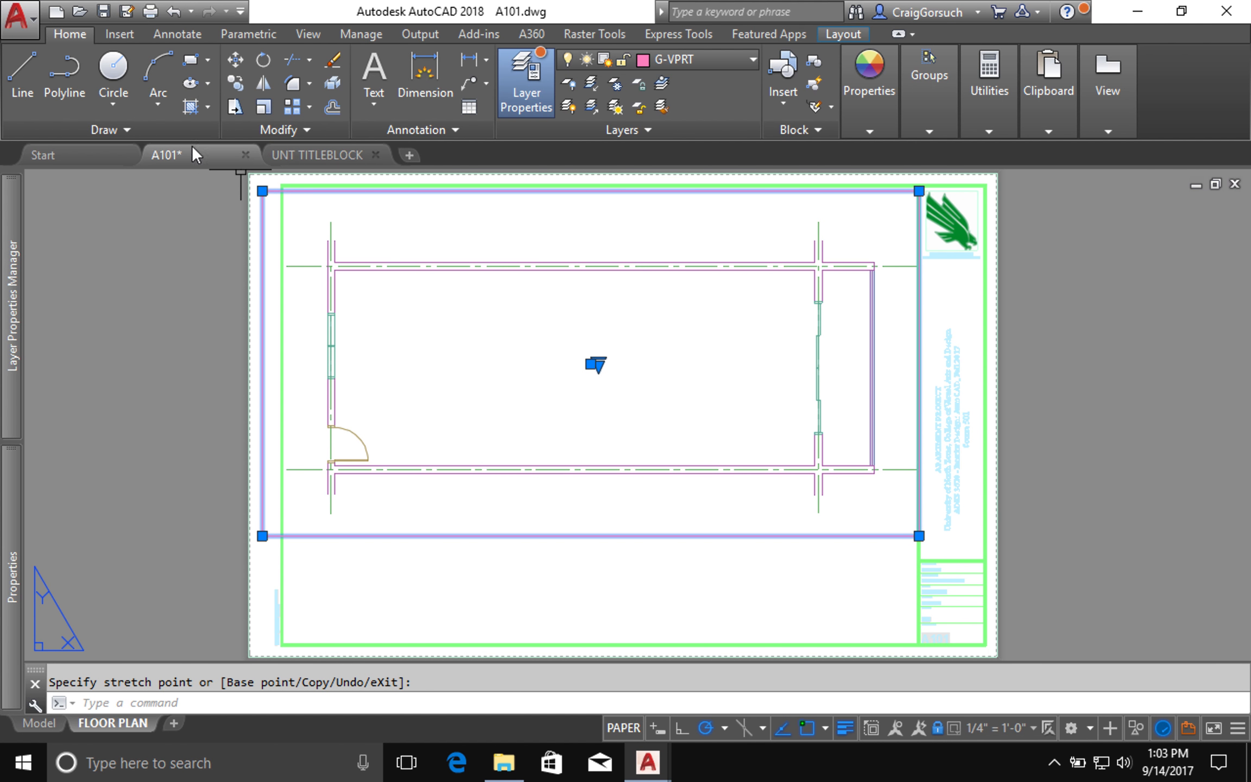
scroll(230, 177, up, 2)
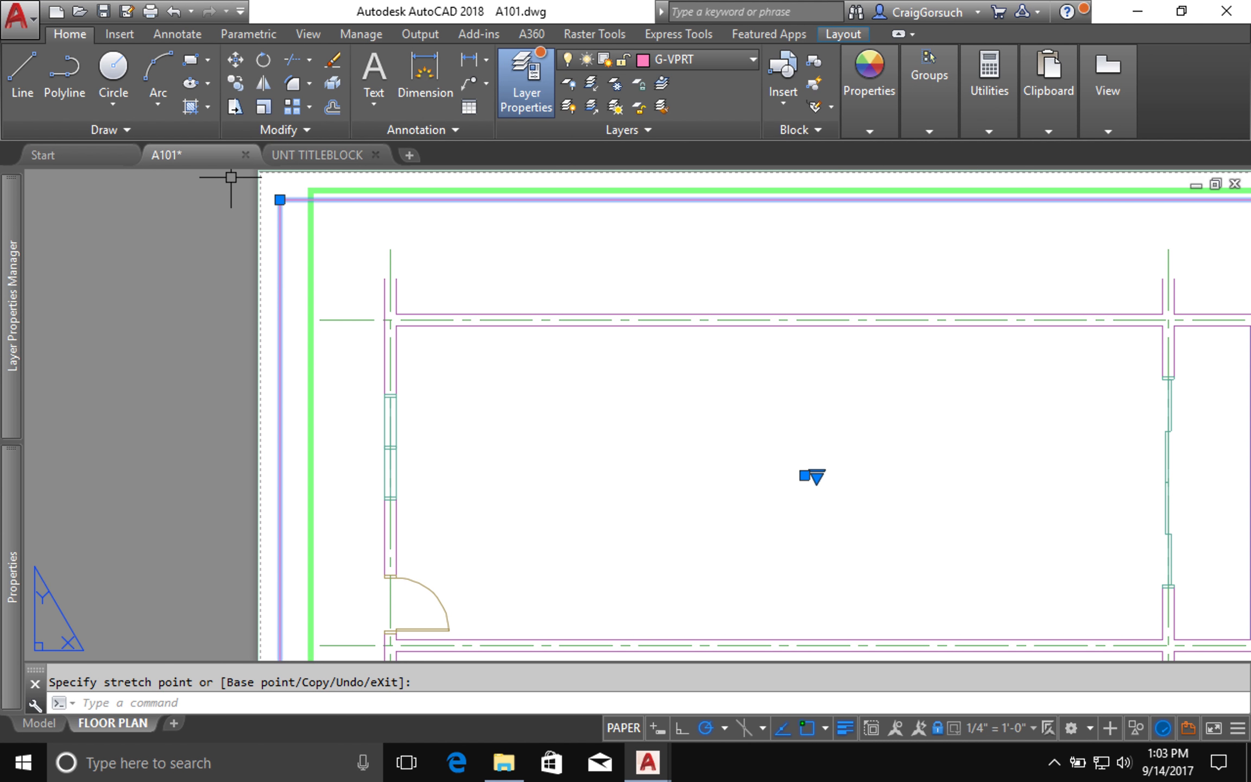
scroll(247, 187, up, 1)
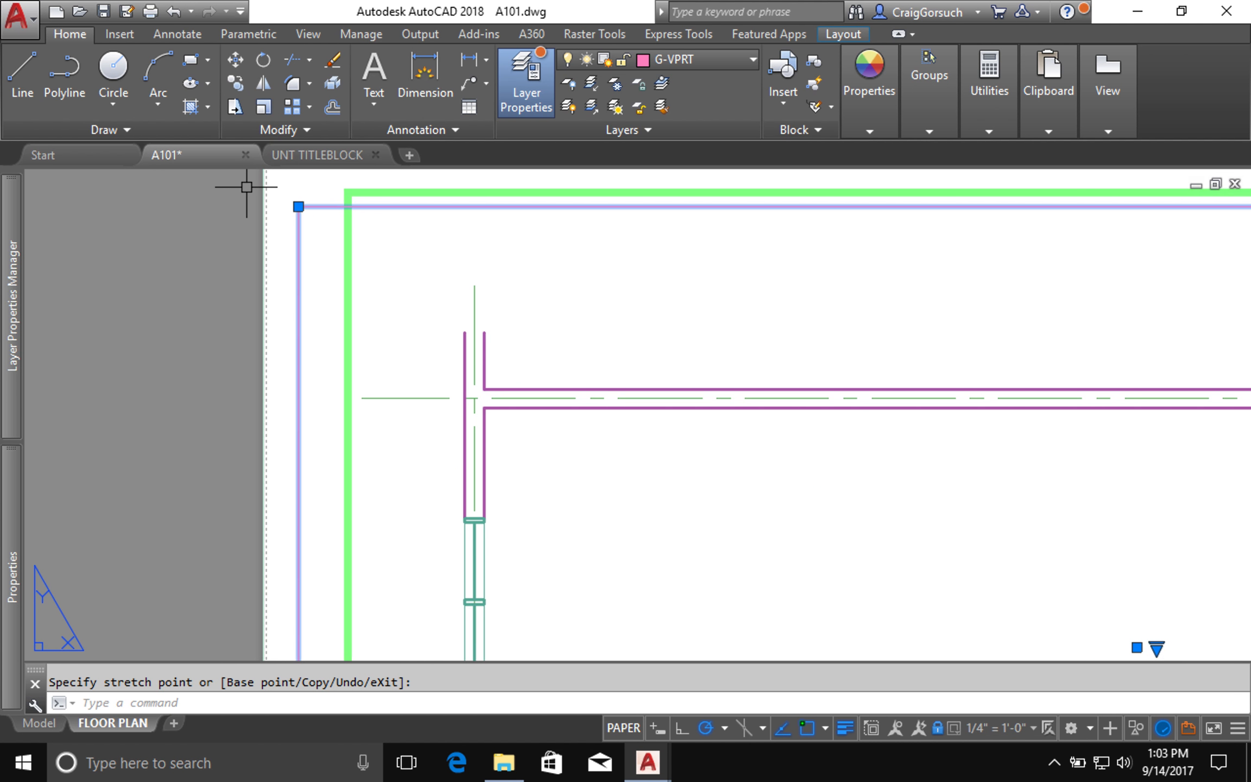
click(298, 207)
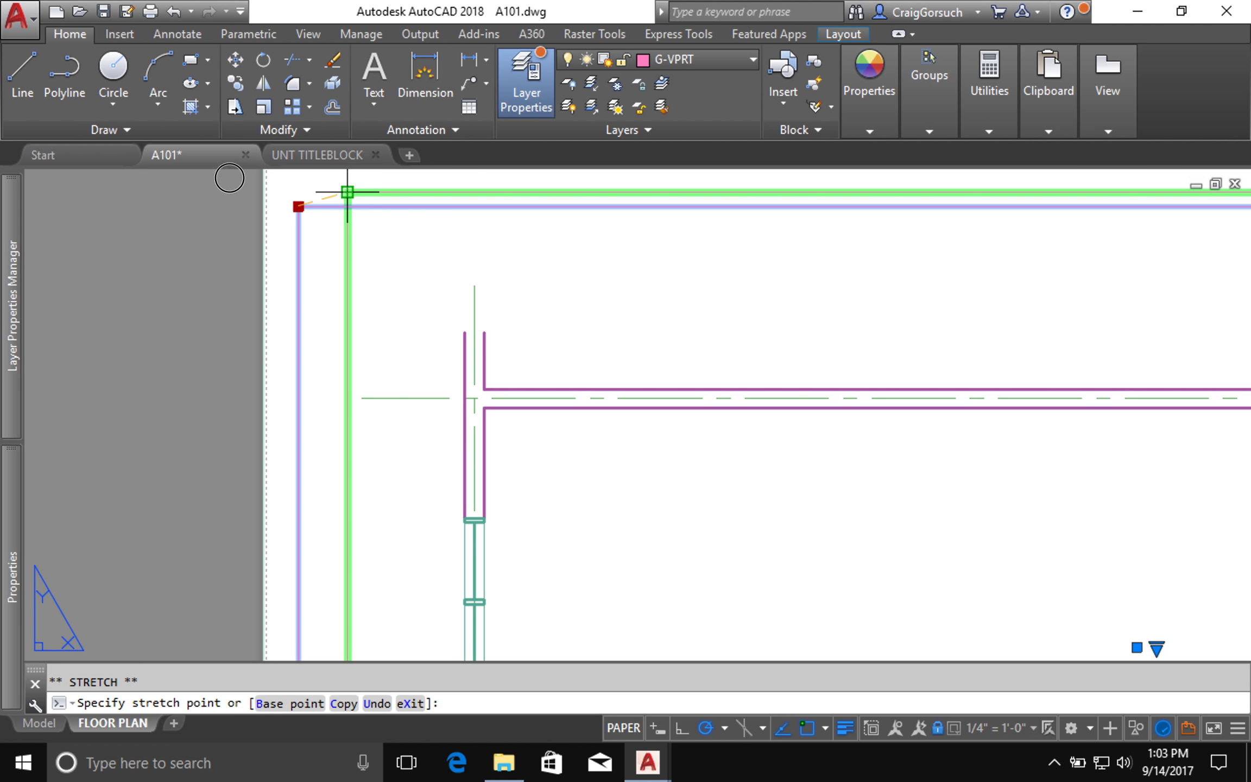
click(346, 191)
scroll(298, 200, down, 4)
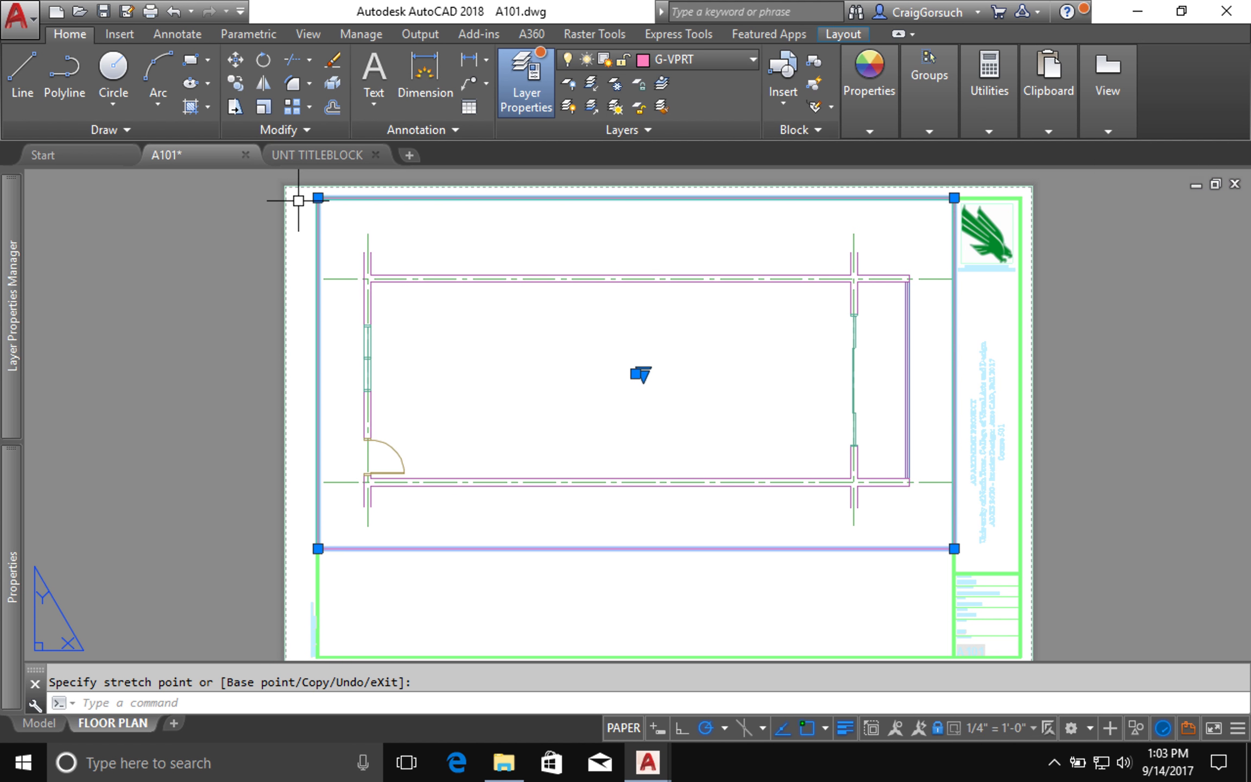
key(Escape)
Examine the Sheet Title and Drawing Number fields of the title block on the layout and save the A101 drawing.
middle_drag(647, 497, 587, 449)
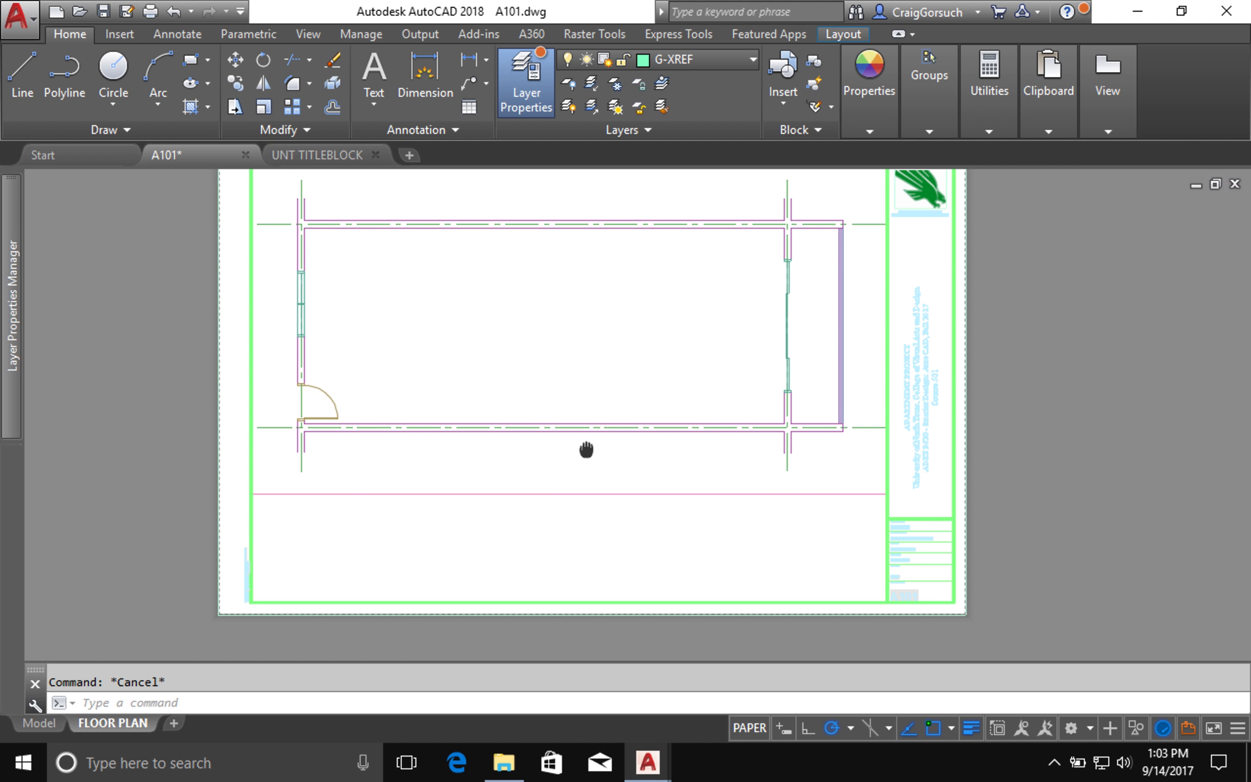
scroll(775, 524, up, 1)
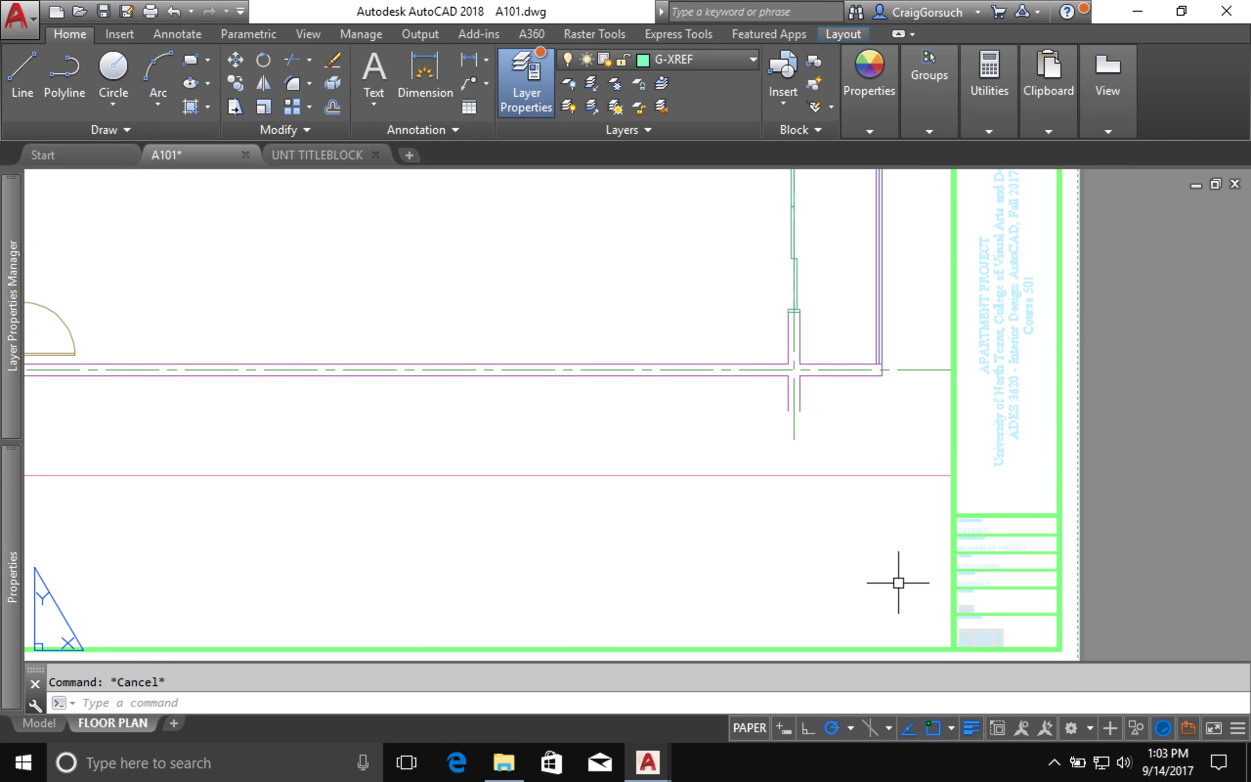
middle_drag(927, 592, 668, 405)
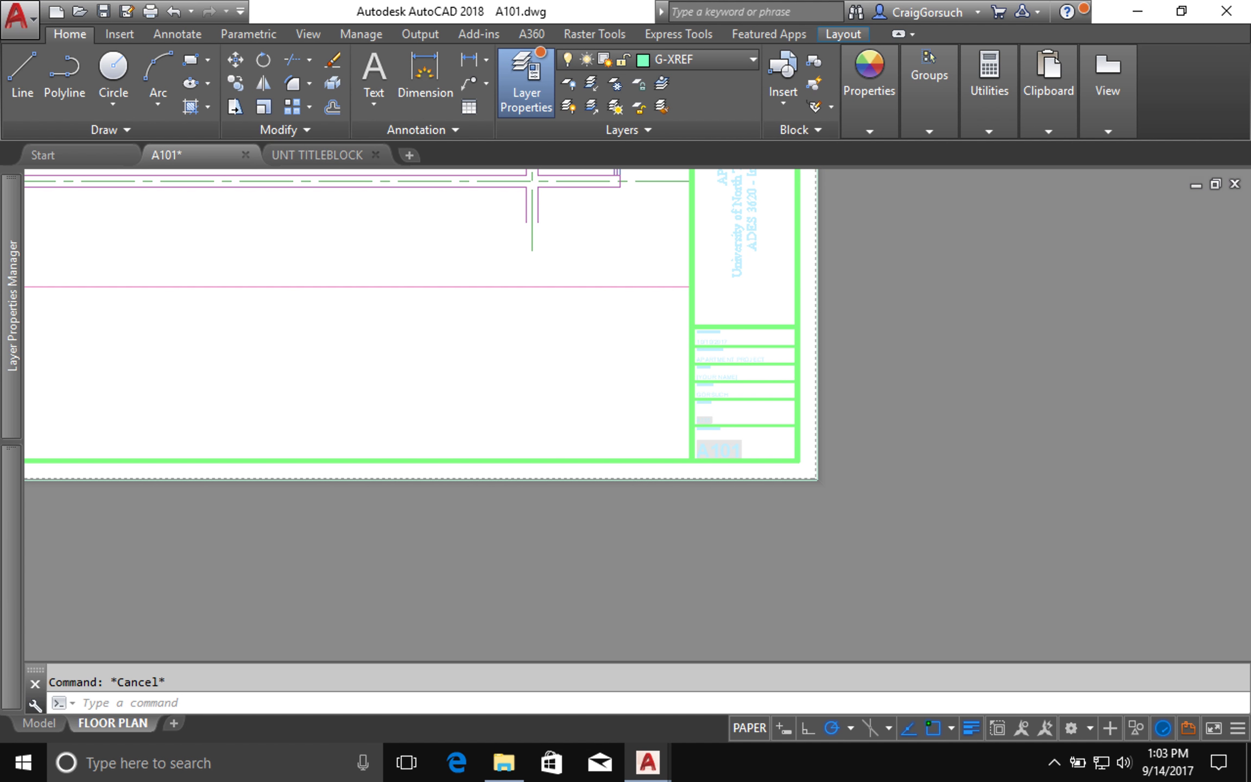
scroll(787, 425, up, 5)
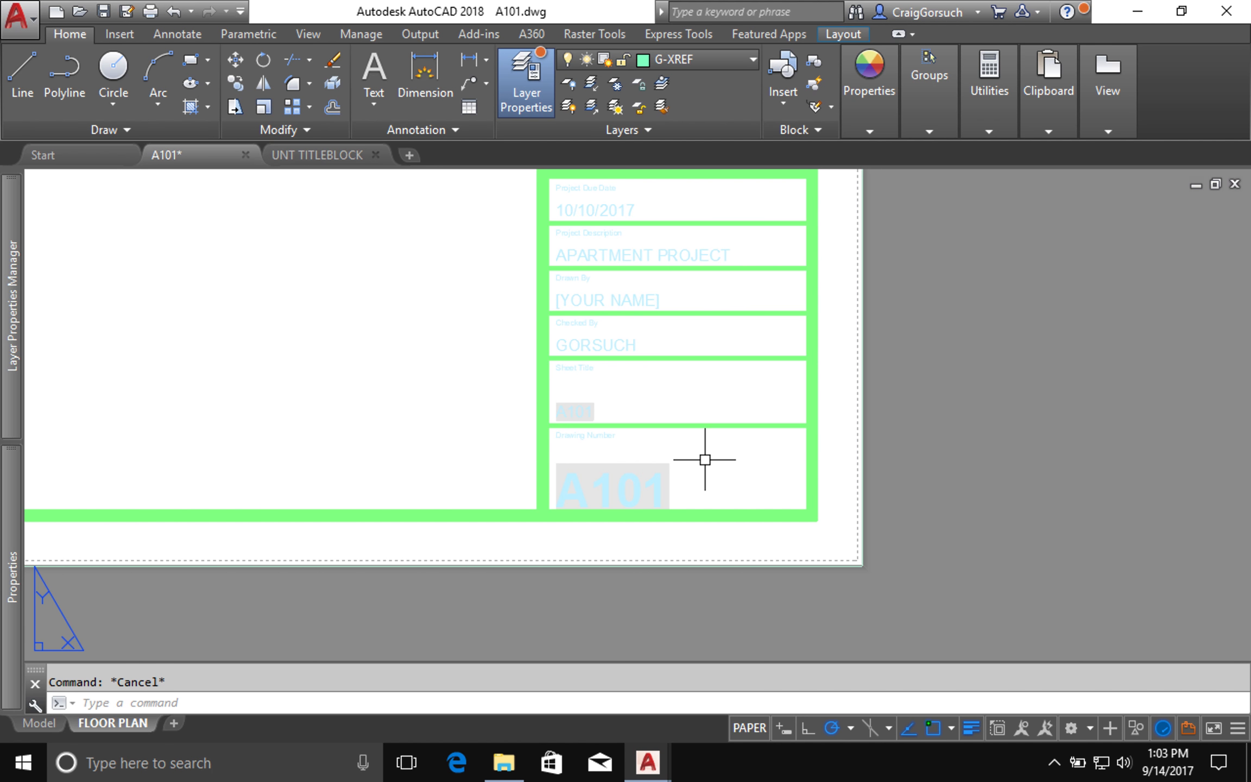
scroll(705, 459, up, 2)
middle_drag(703, 459, 841, 532)
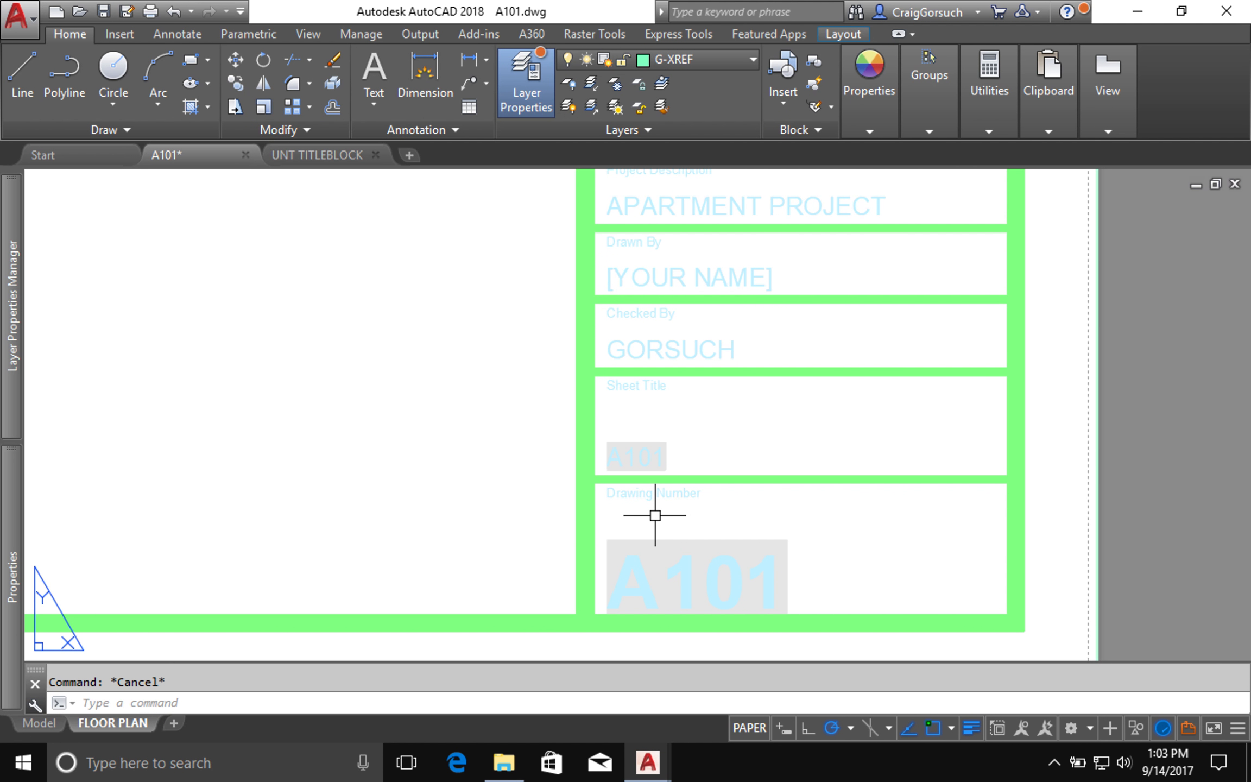
middle_drag(651, 520, 648, 543)
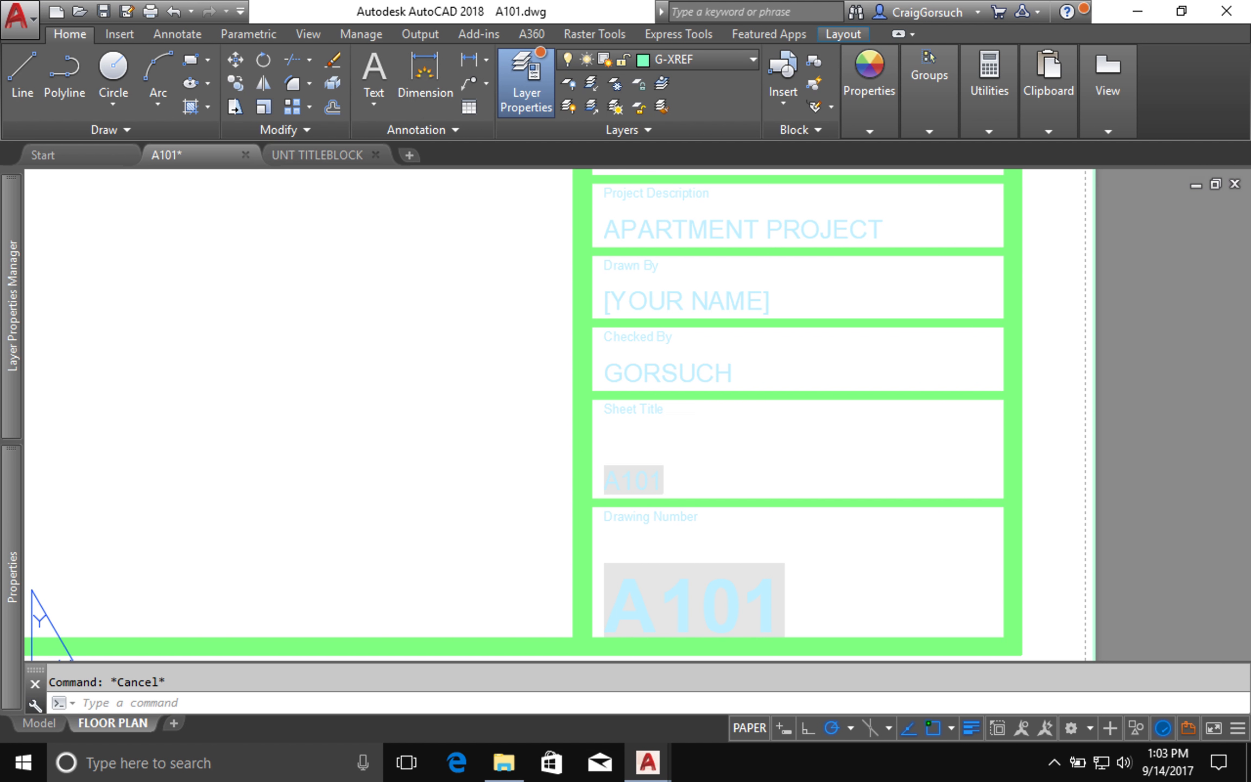
scroll(670, 445, down, 2)
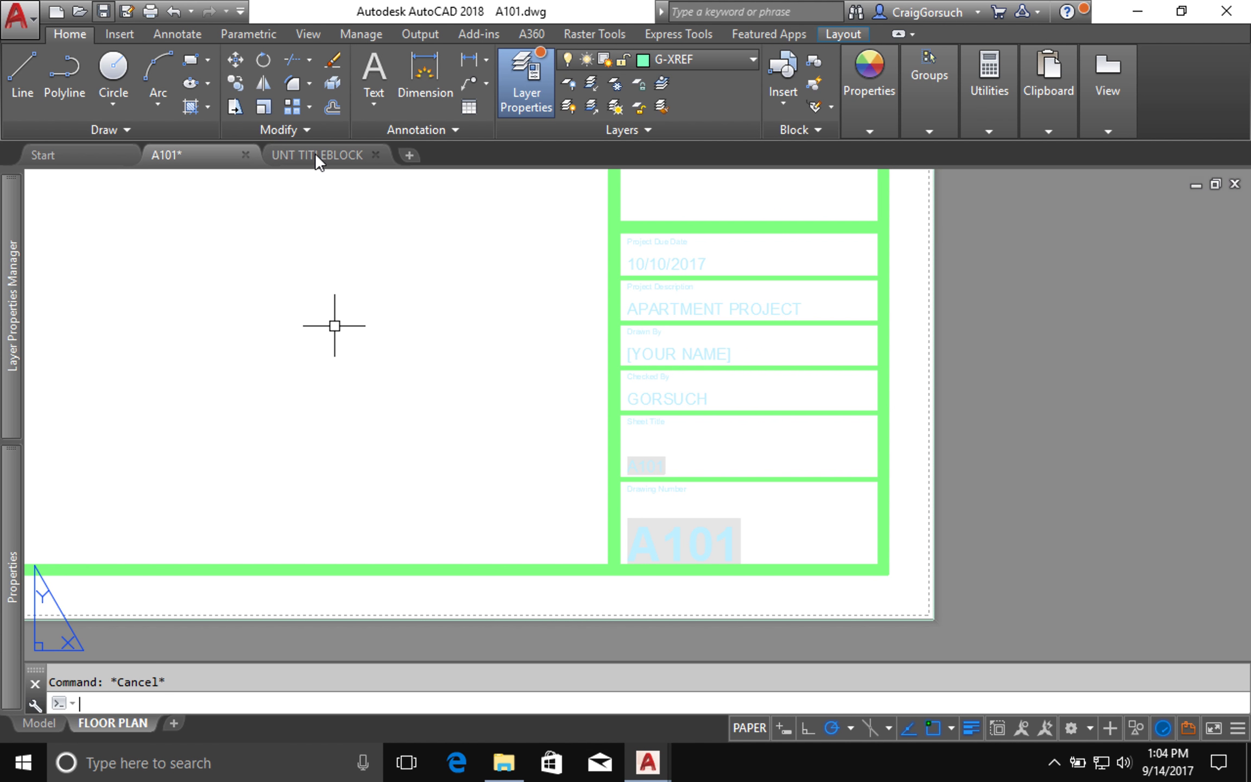
key(ctrl+s)
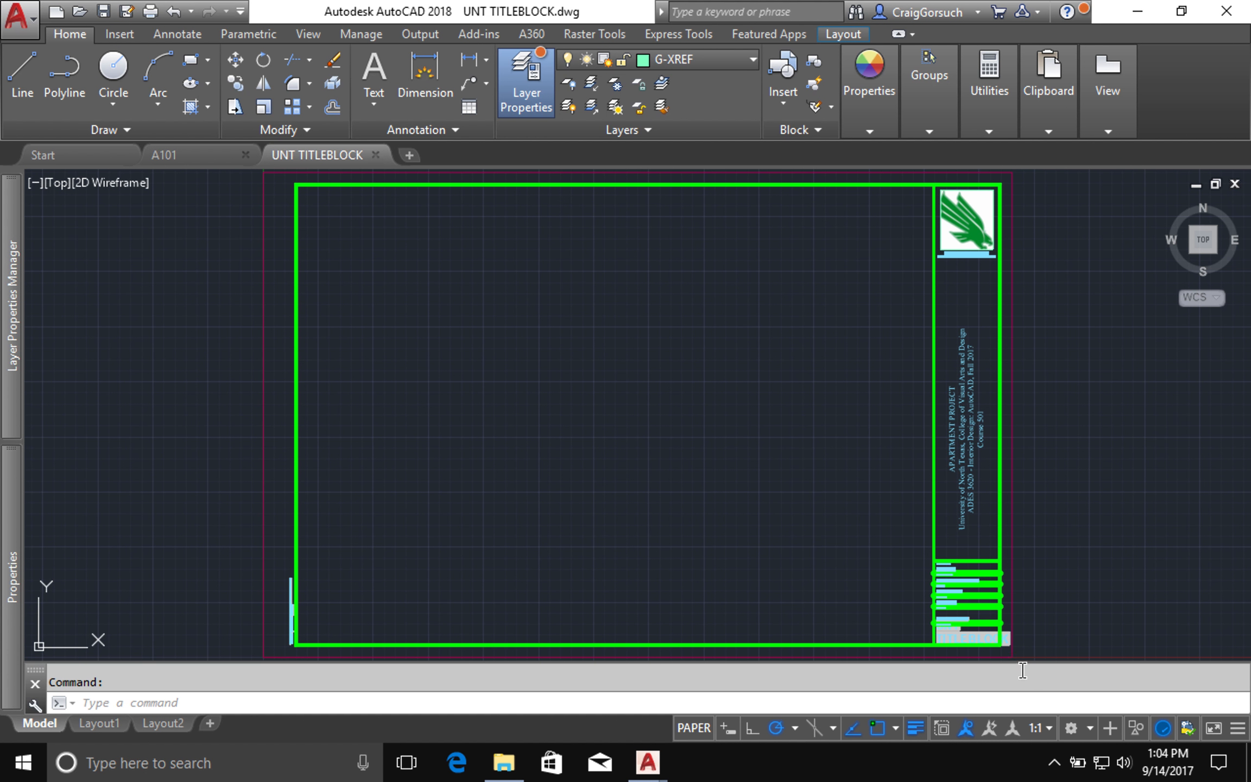
In the UNT TITLEBLOCK drawing, change the Sheet Title field to the system variable ctab in uppercase format.
scroll(1013, 656, up, 6)
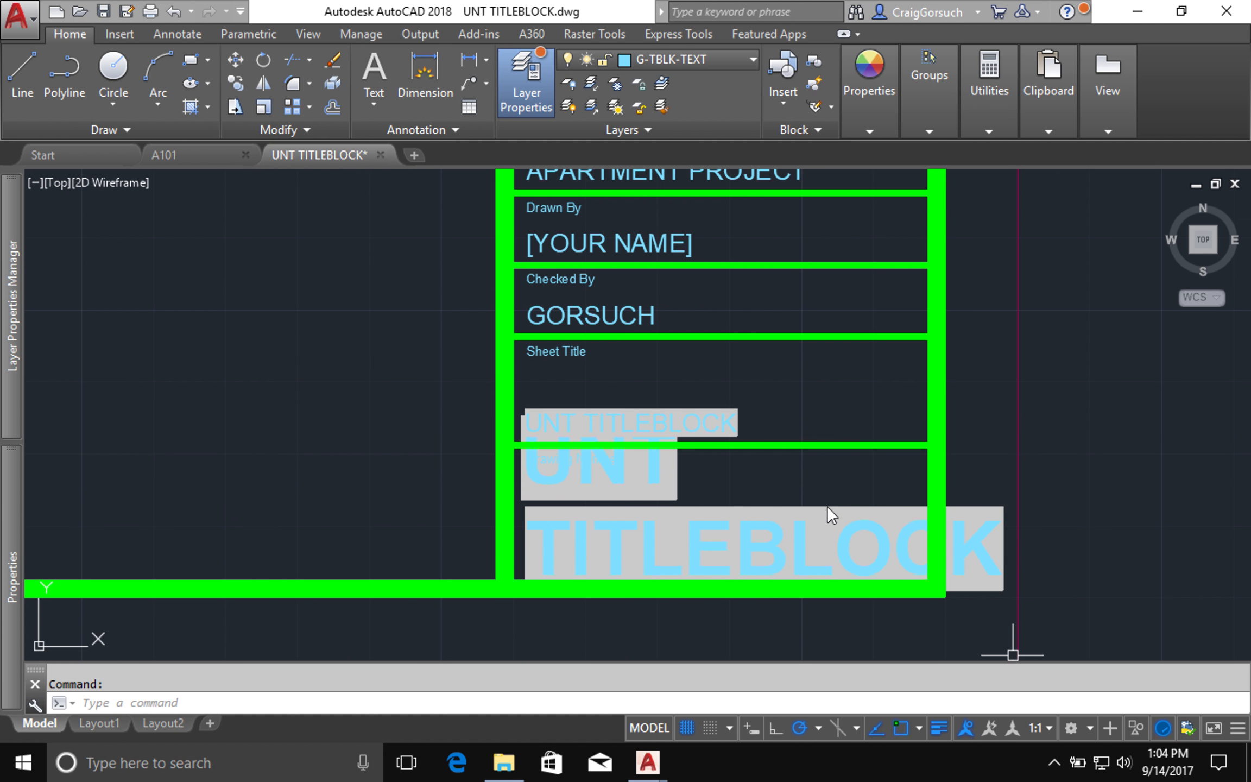
click(729, 424)
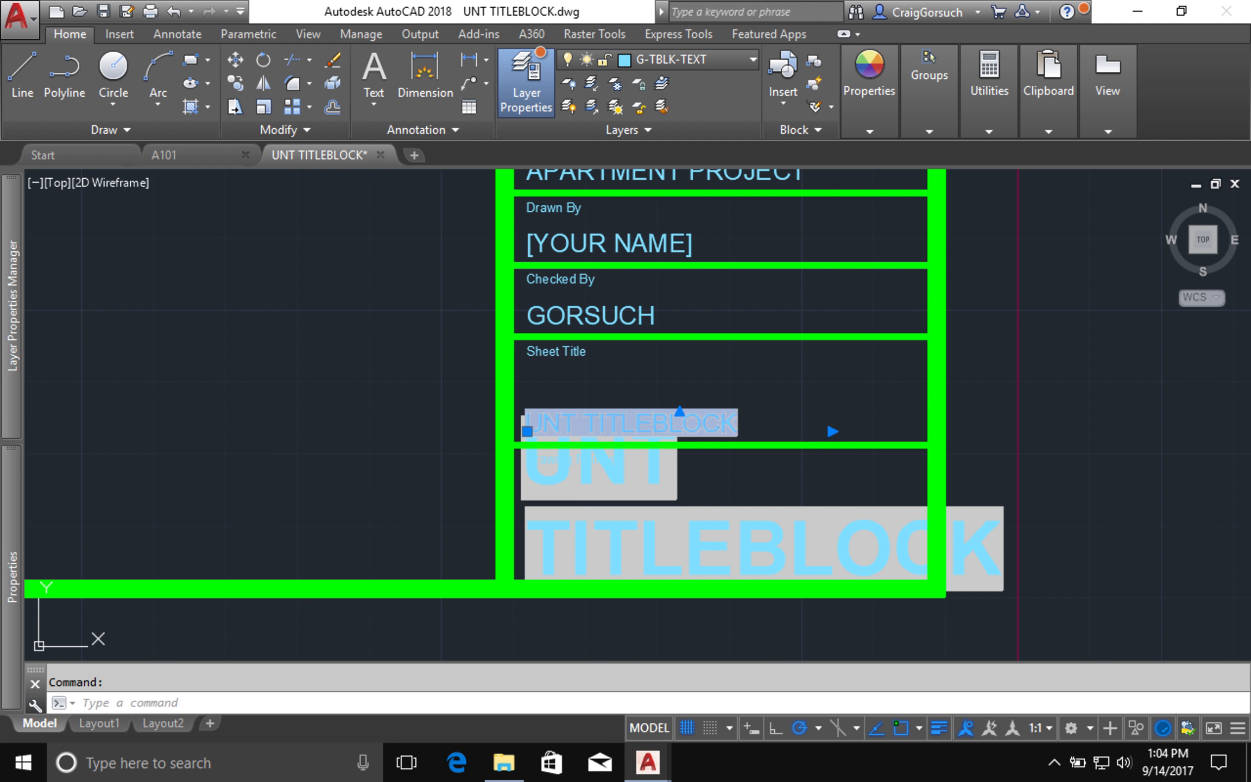
double_click(728, 423)
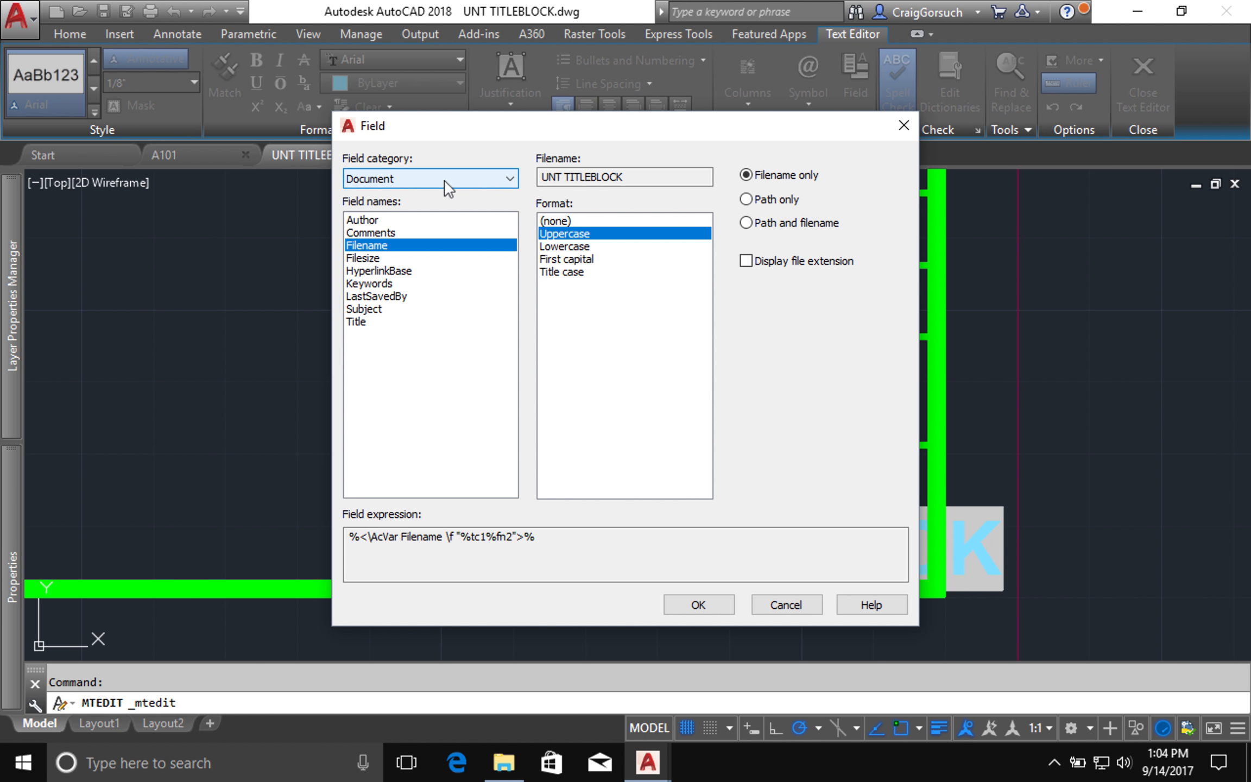
click(444, 181)
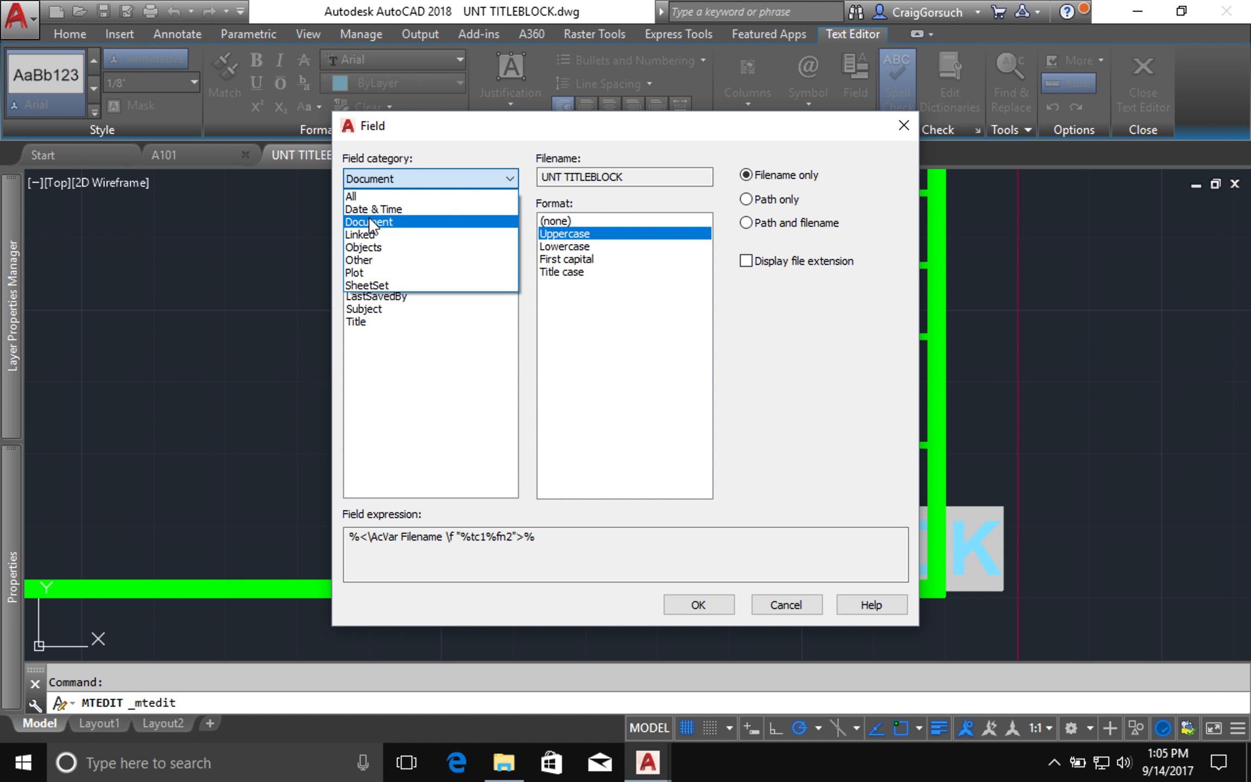
click(367, 260)
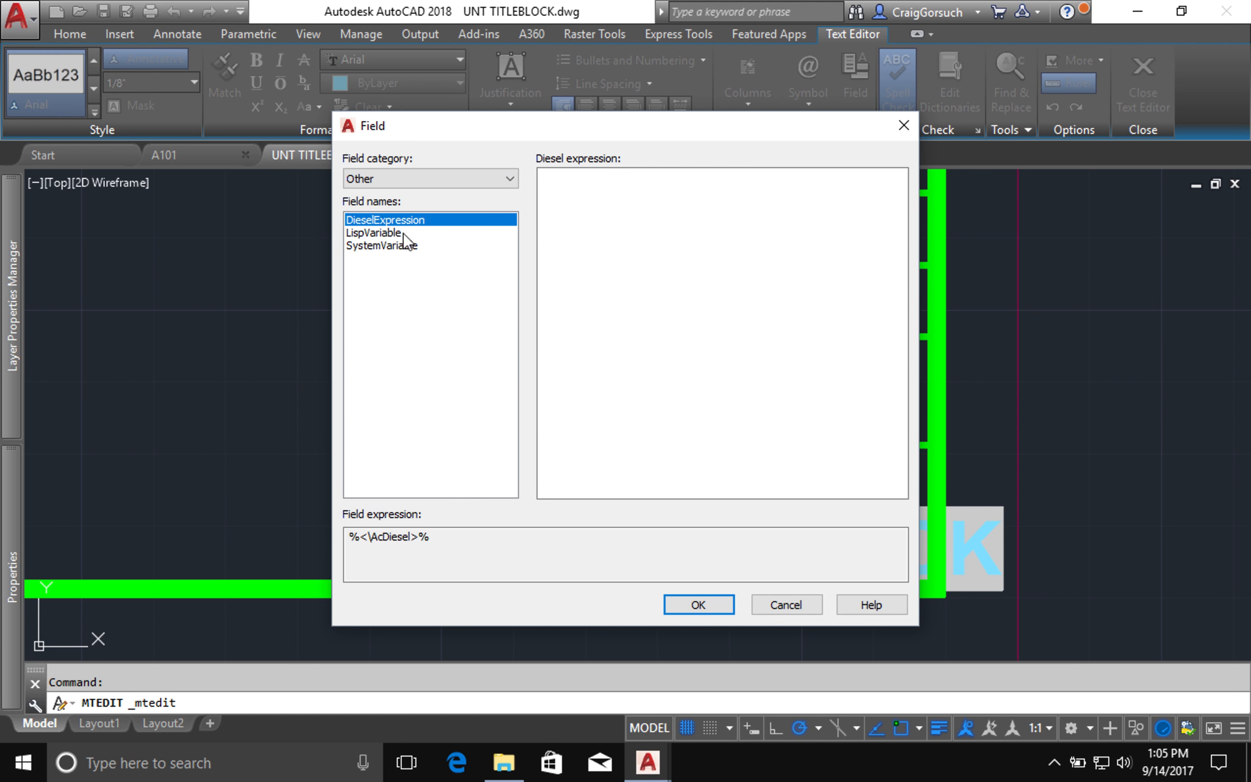
click(386, 246)
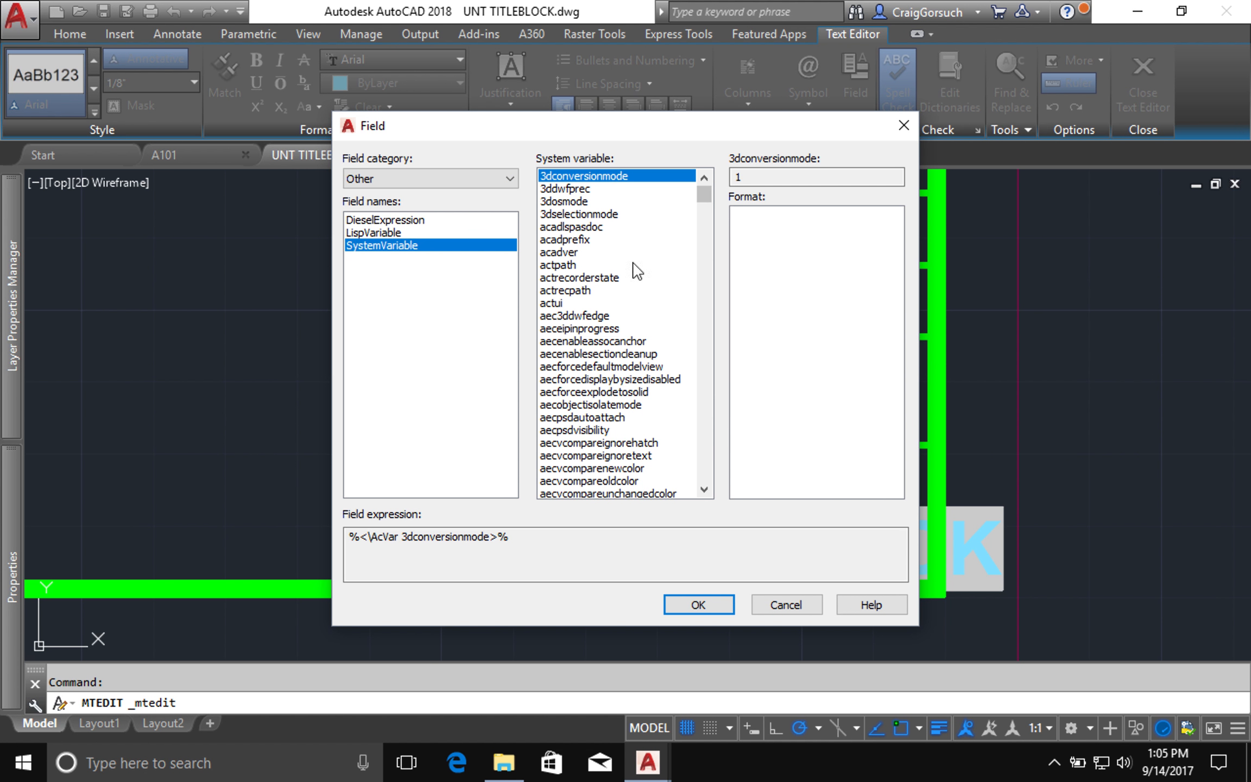
click(704, 422)
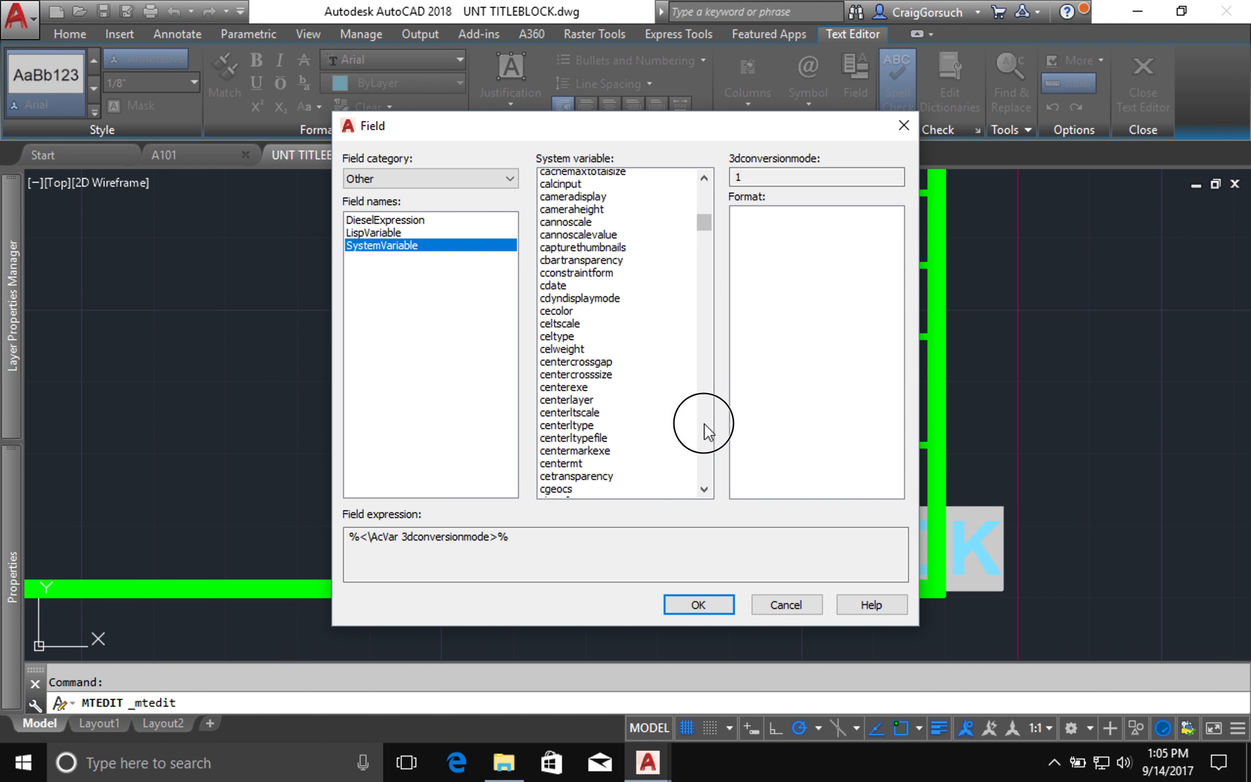
click(704, 422)
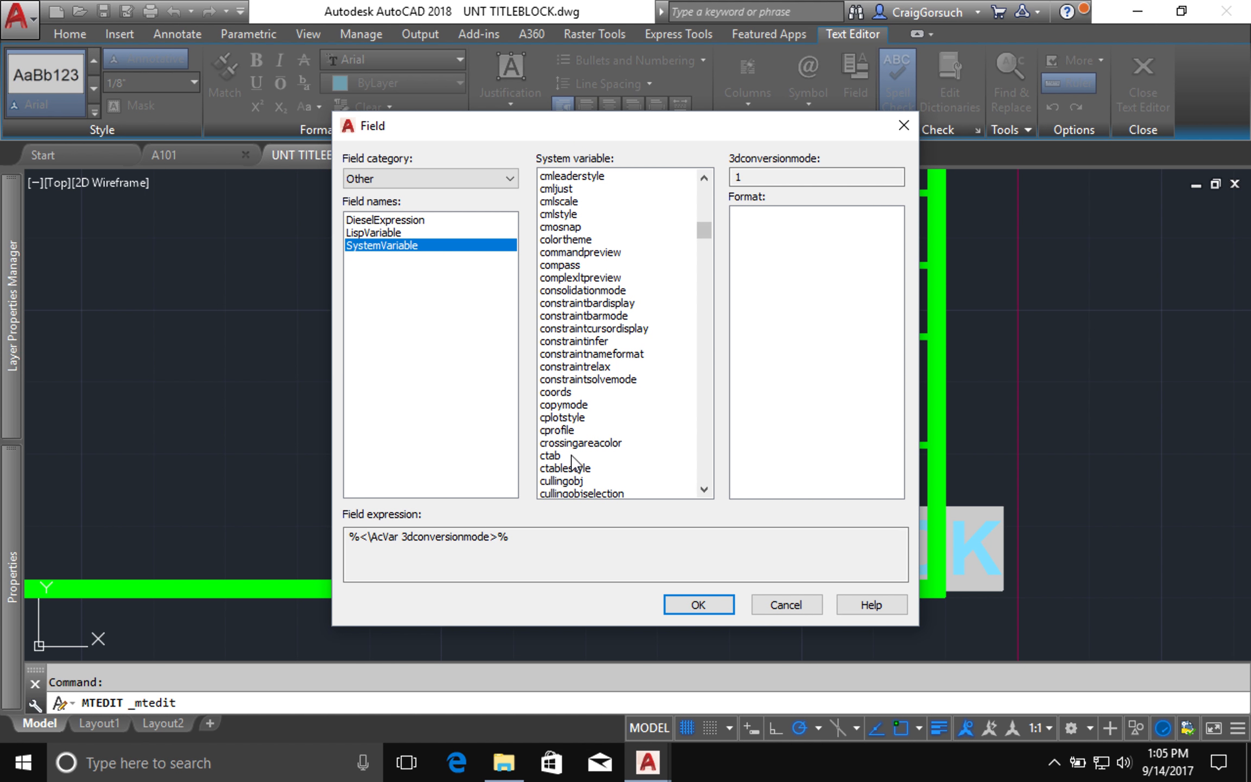
click(550, 457)
click(748, 226)
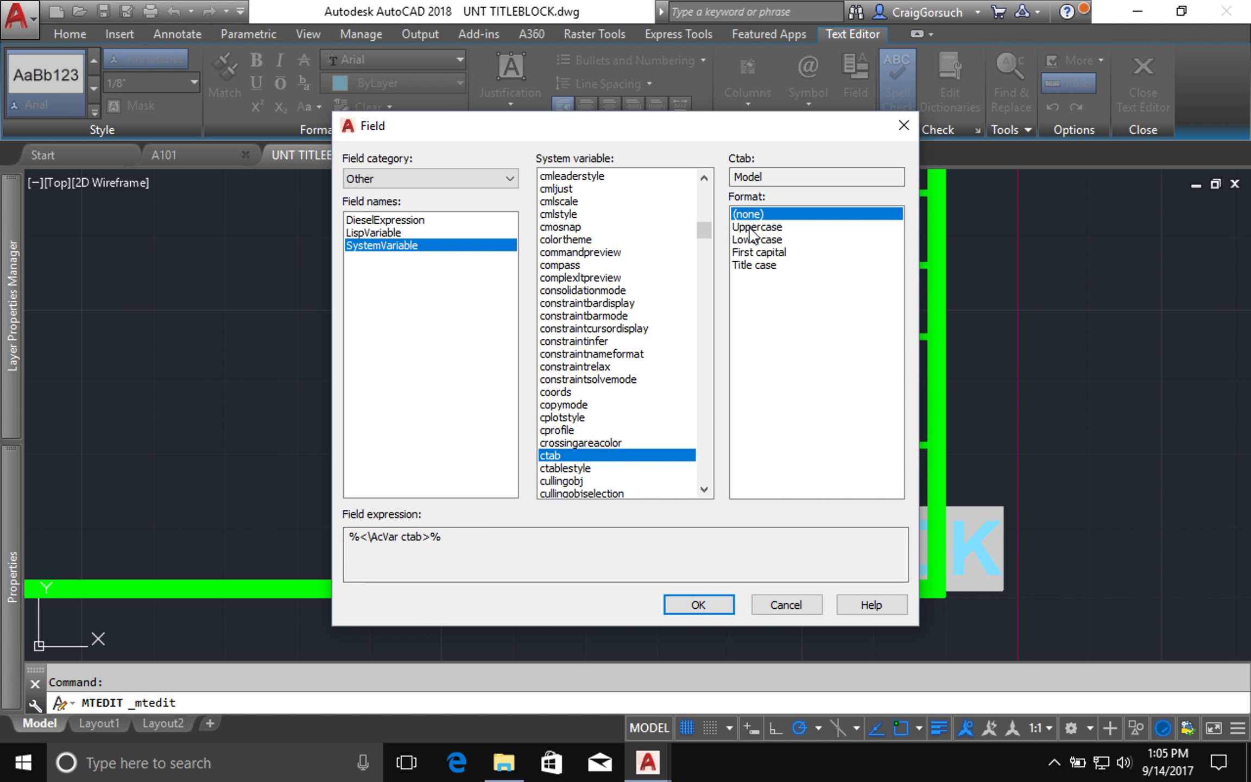
click(699, 605)
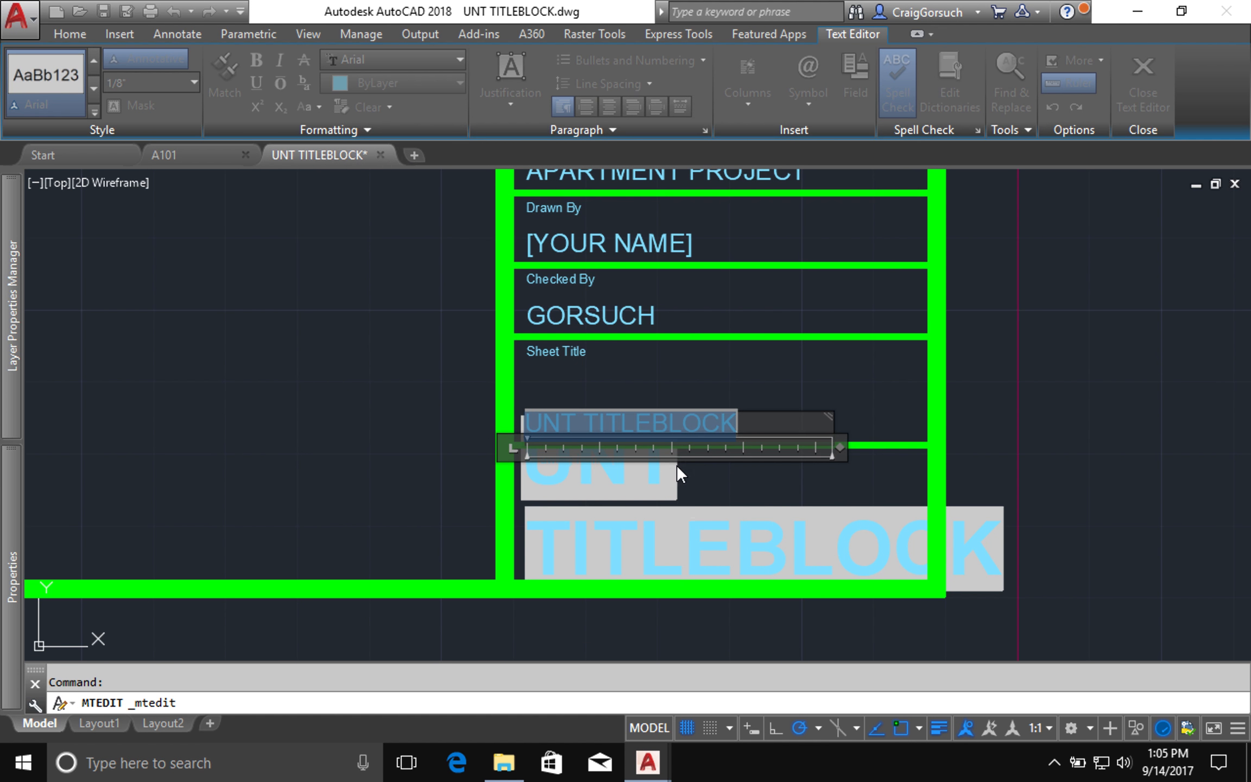
click(679, 380)
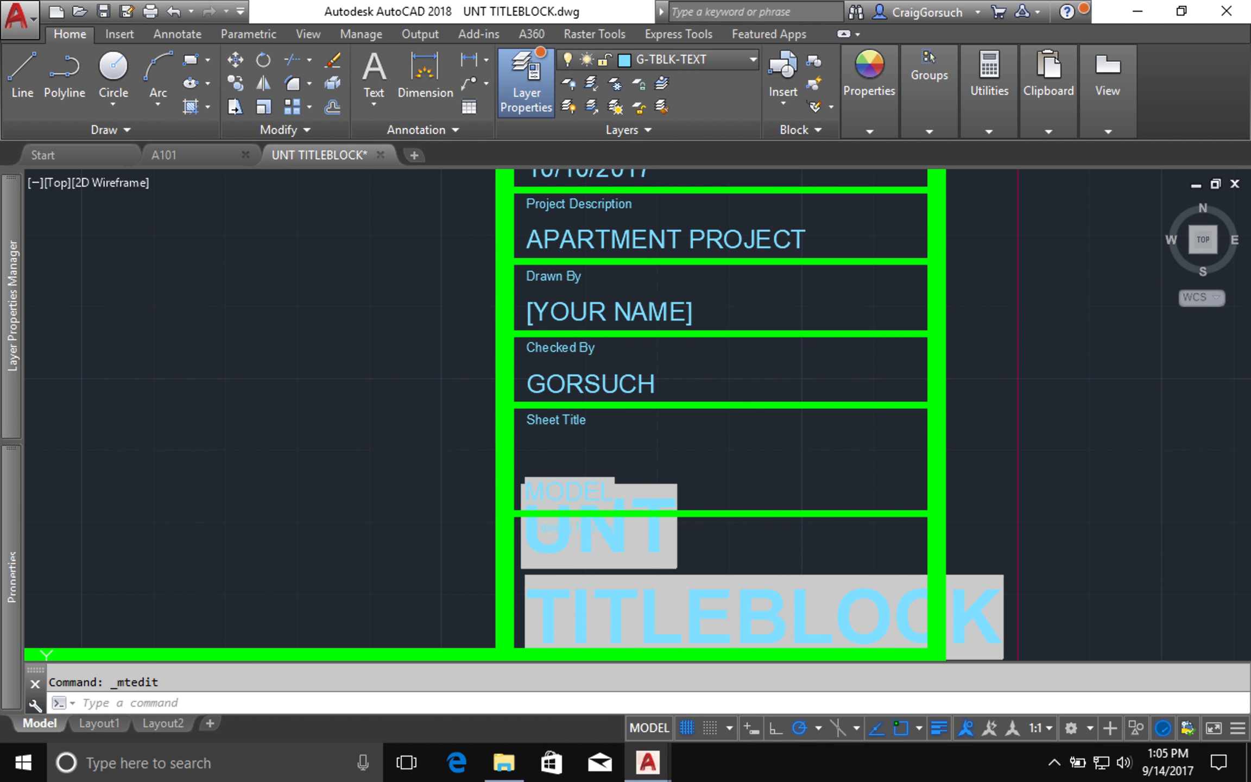
Replace the Drawn By placeholder text in the title block with the drafter's last name.
middle_drag(695, 345, 694, 360)
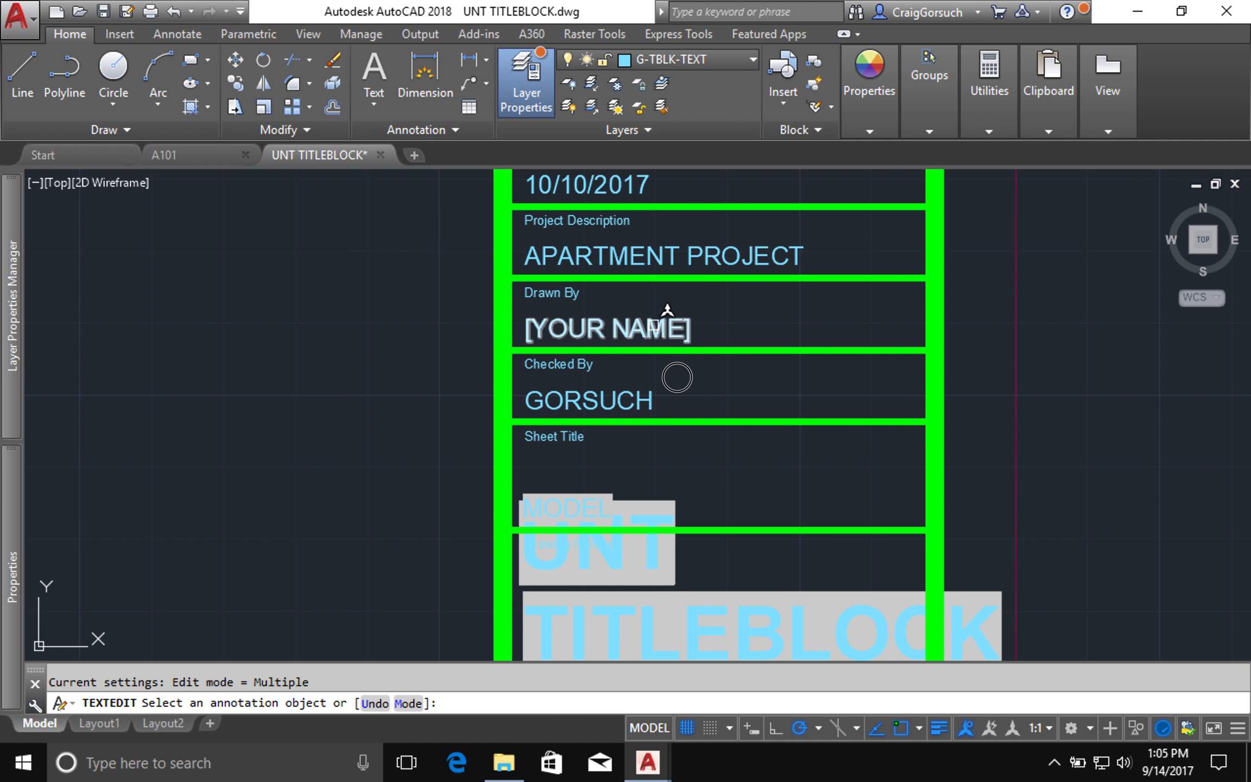
click(667, 310)
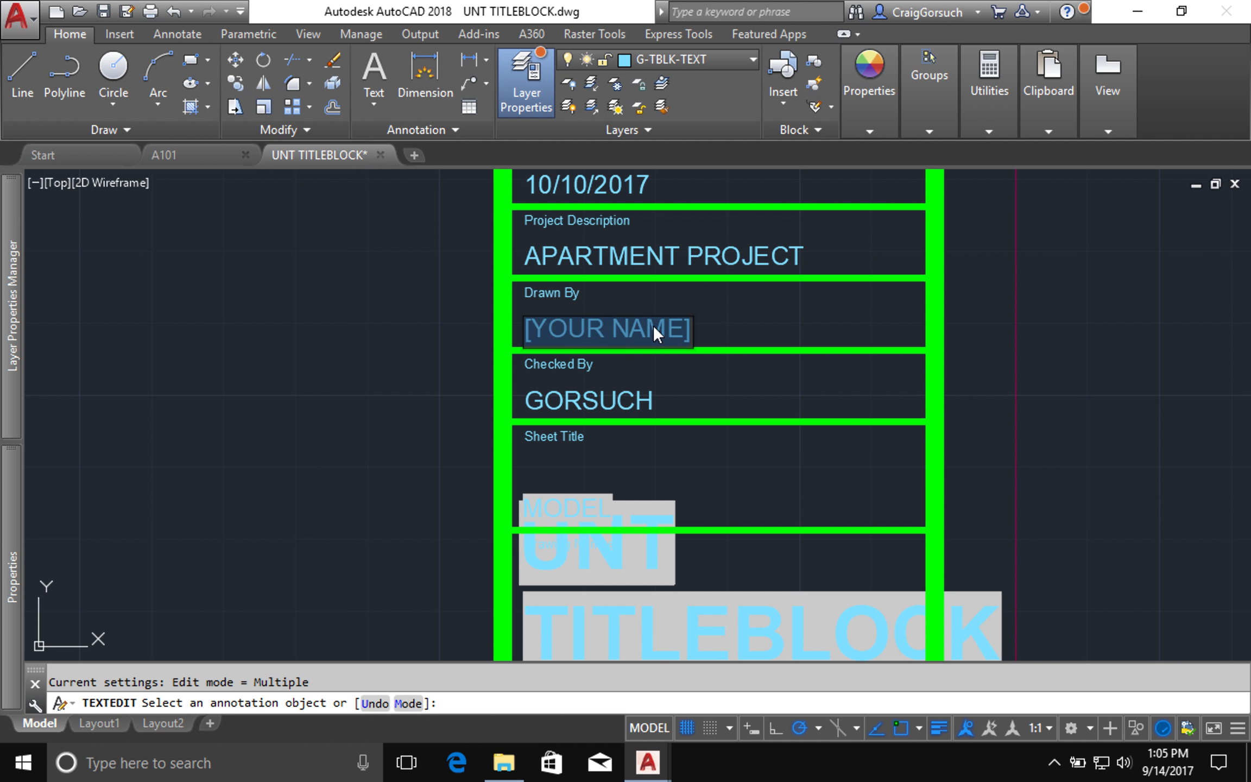
text(GORSUCH)
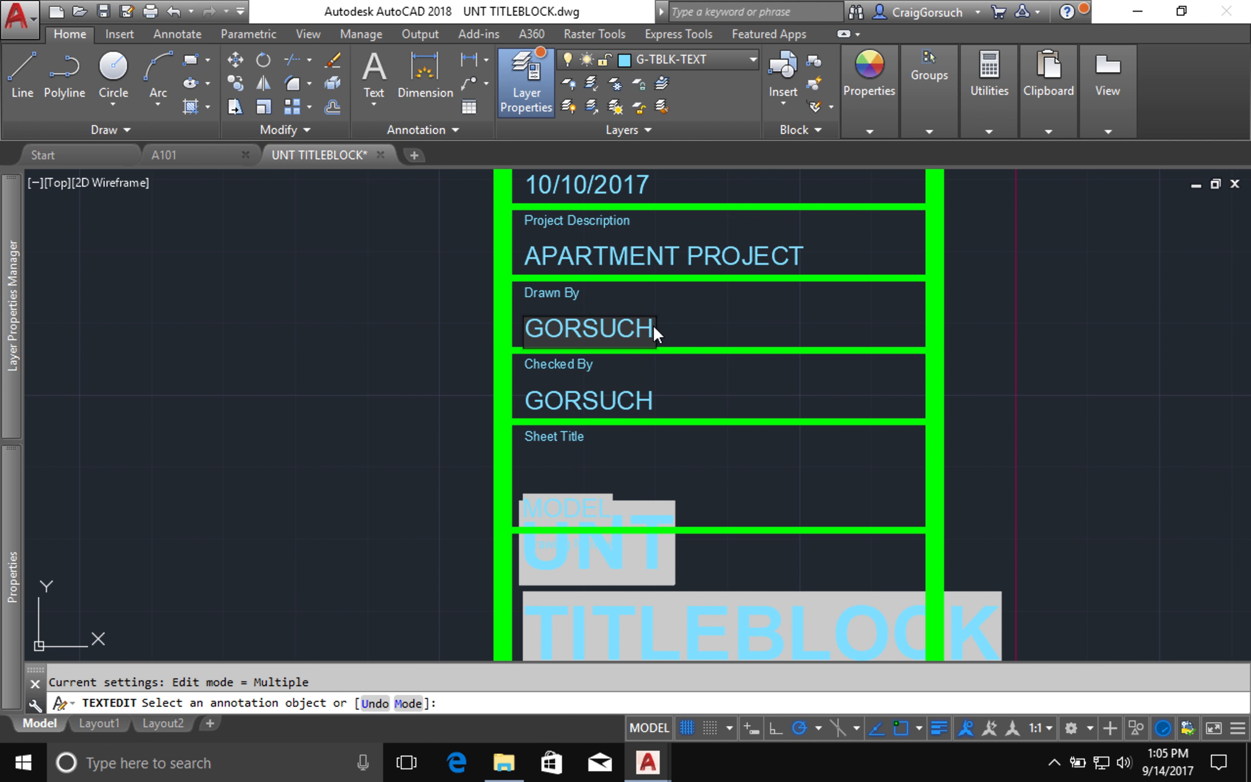
click(736, 320)
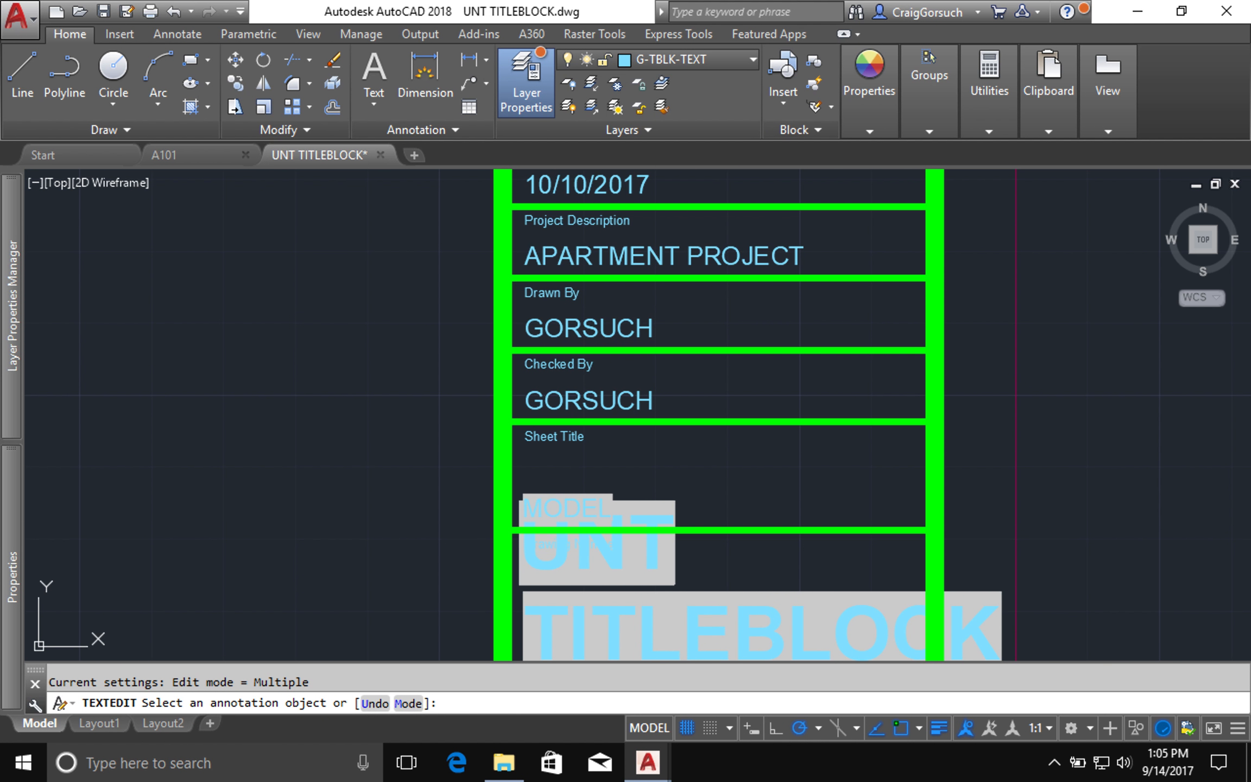
key(Return)
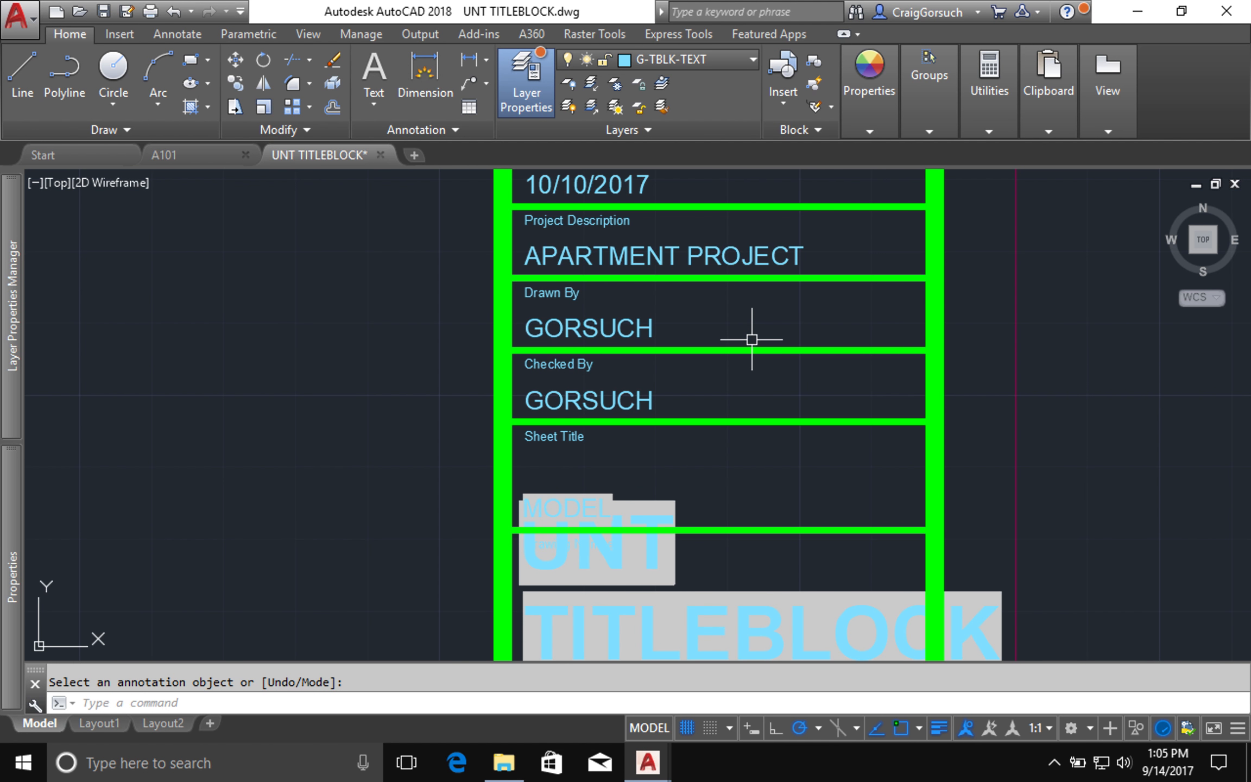
Zoom the UNT TITLEBLOCK drawing to its extents, turn the grid display off and save the drawing.
text(z)
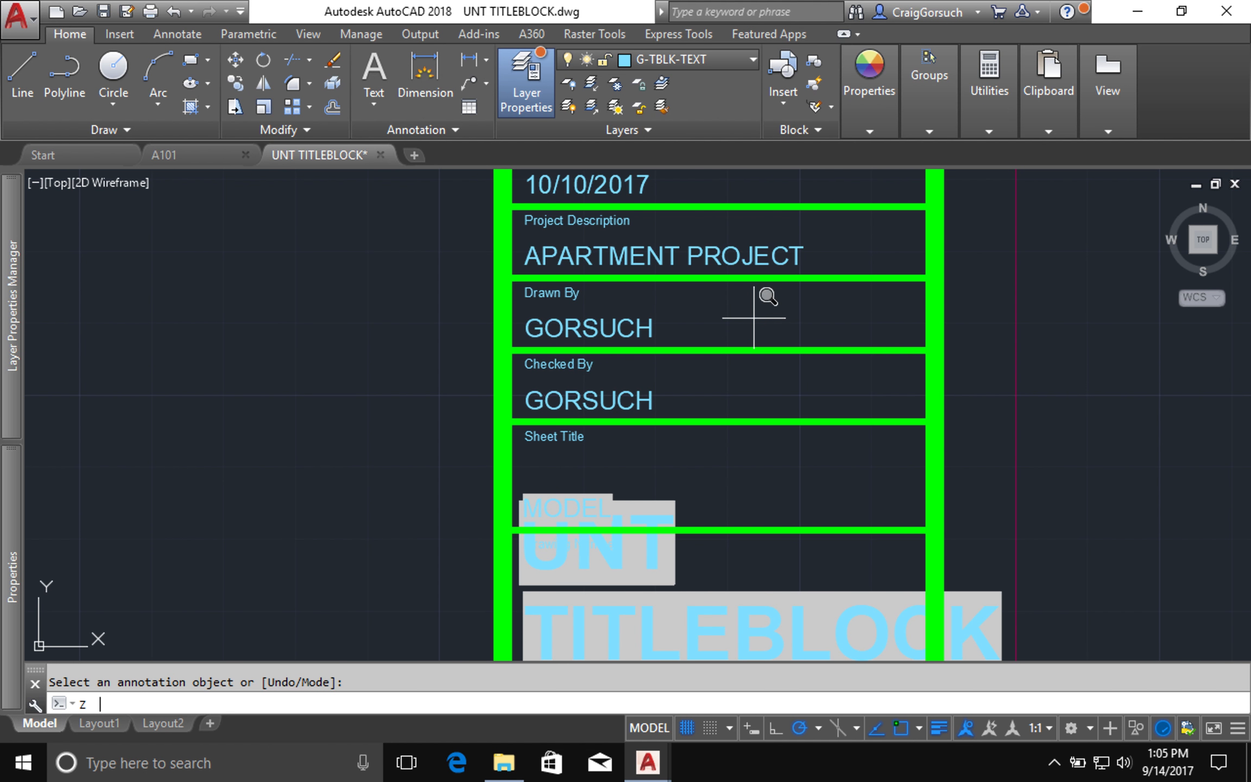
key(Return)
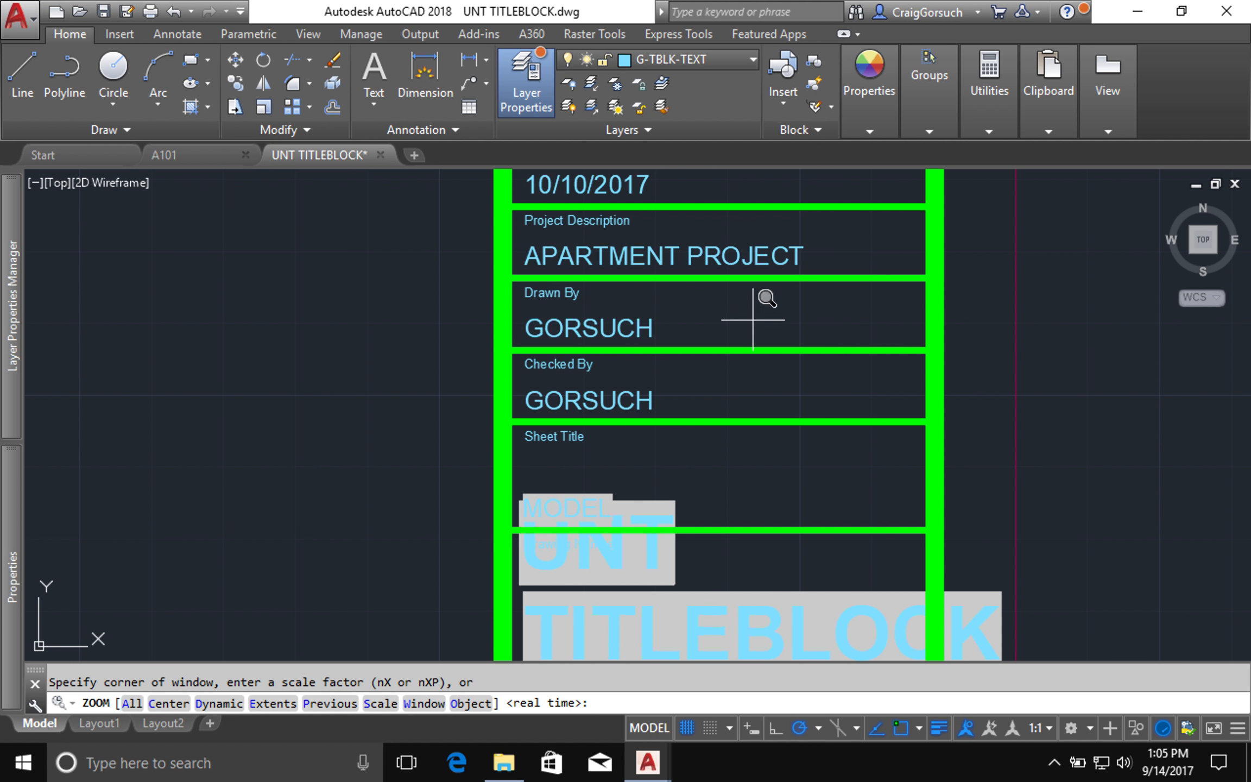
key(Escape)
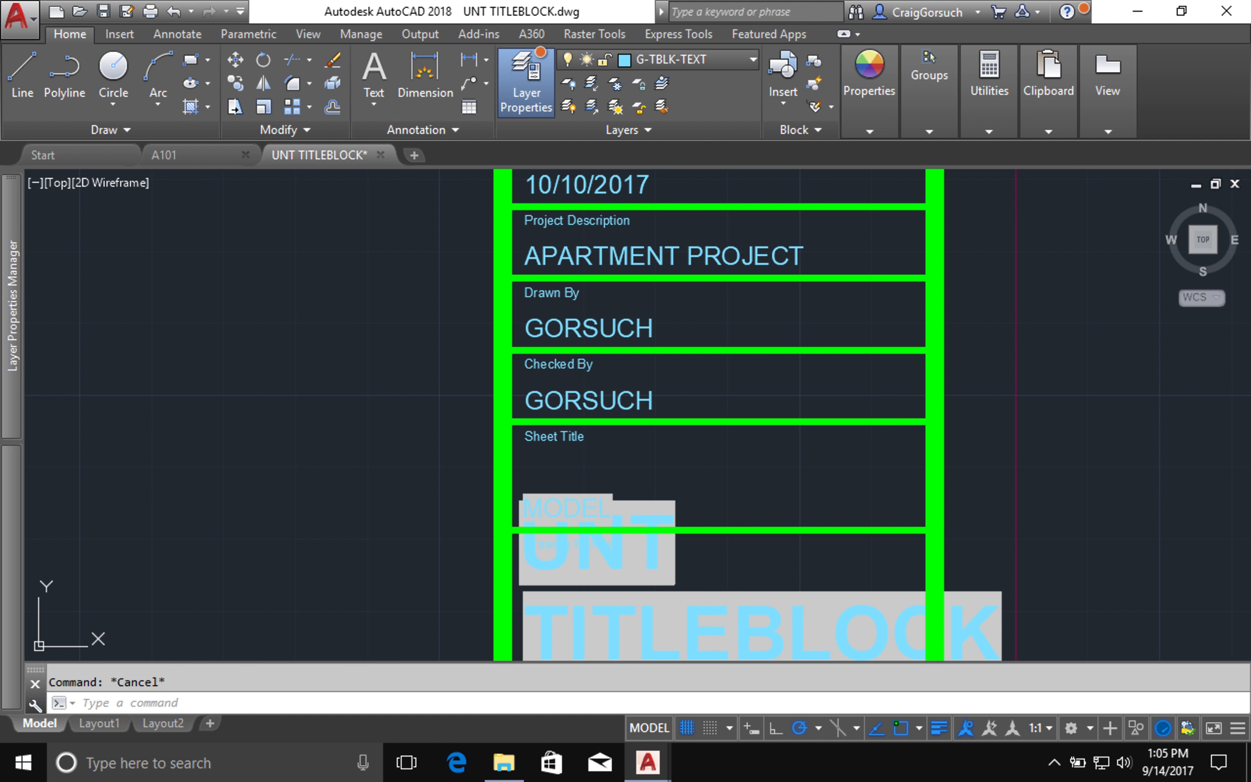
middle_click(689, 335)
middle_click(689, 335)
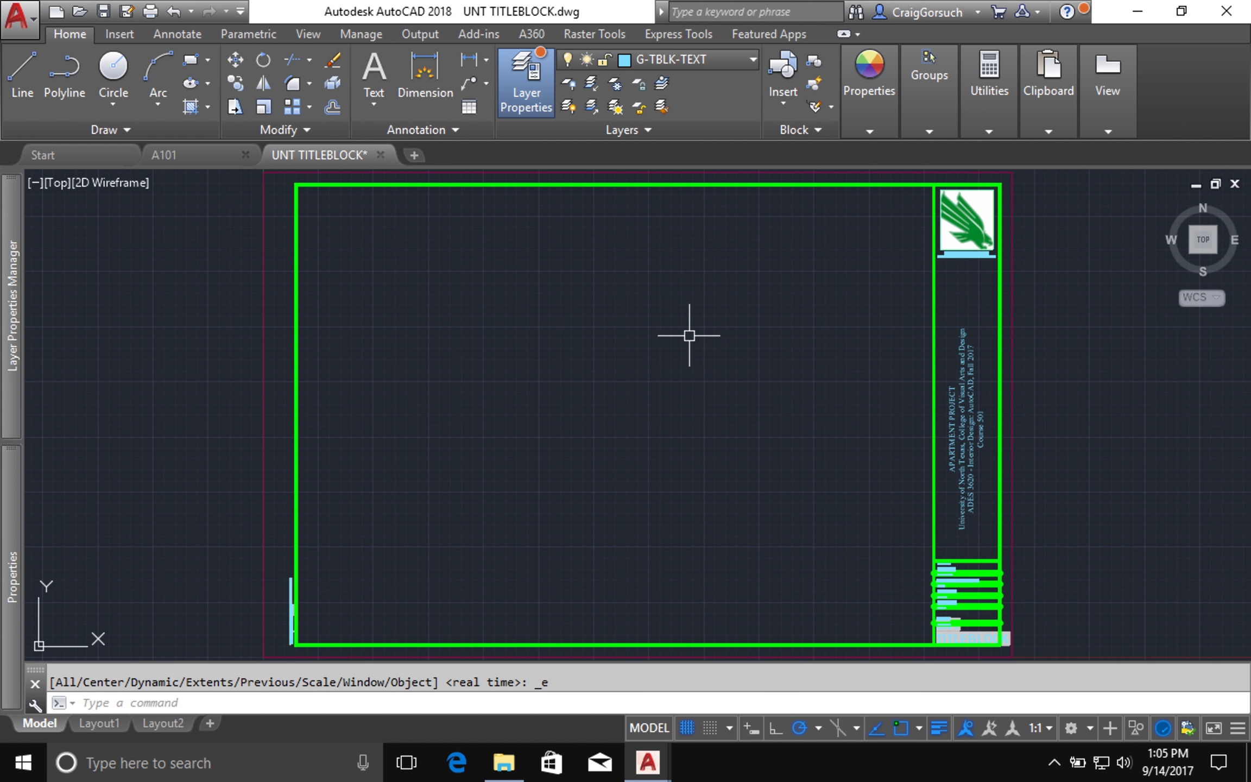
click(687, 727)
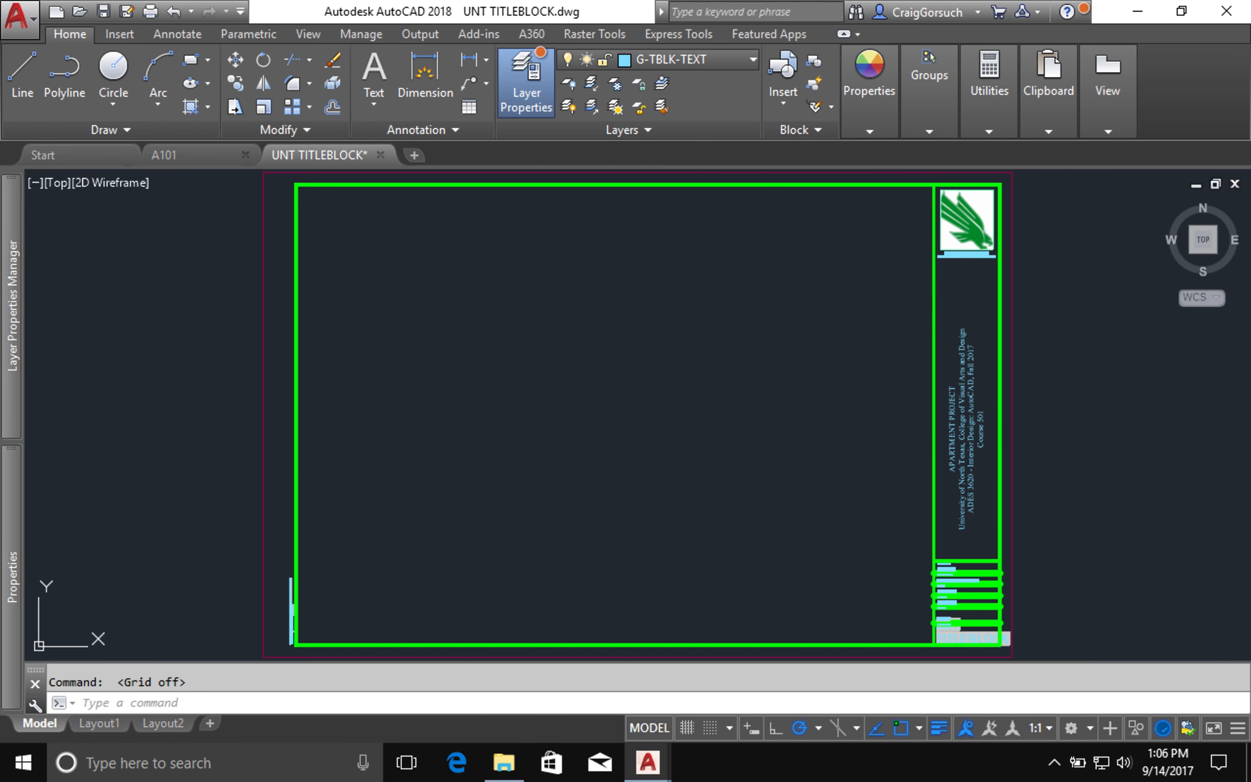
key(ctrl+s)
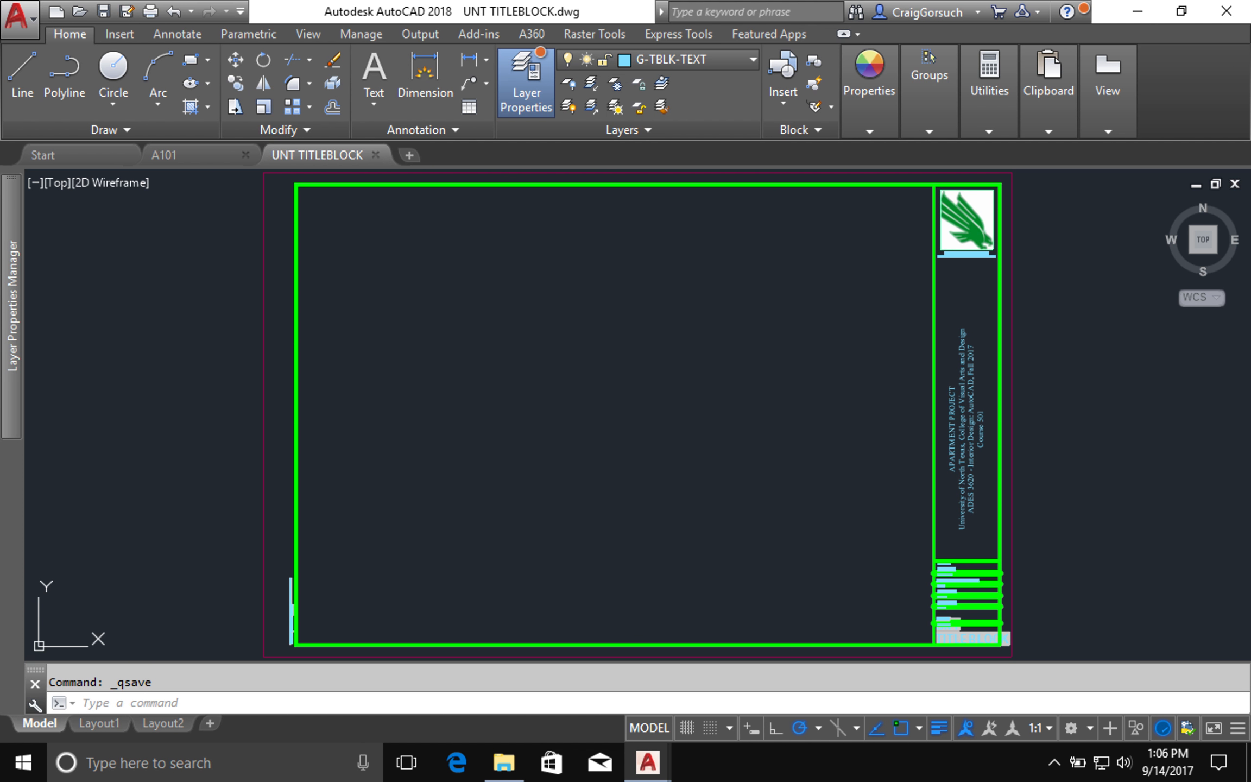
Close the UNT TITLEBLOCK drawing and save its changes.
middle_click(777, 377)
middle_click(777, 377)
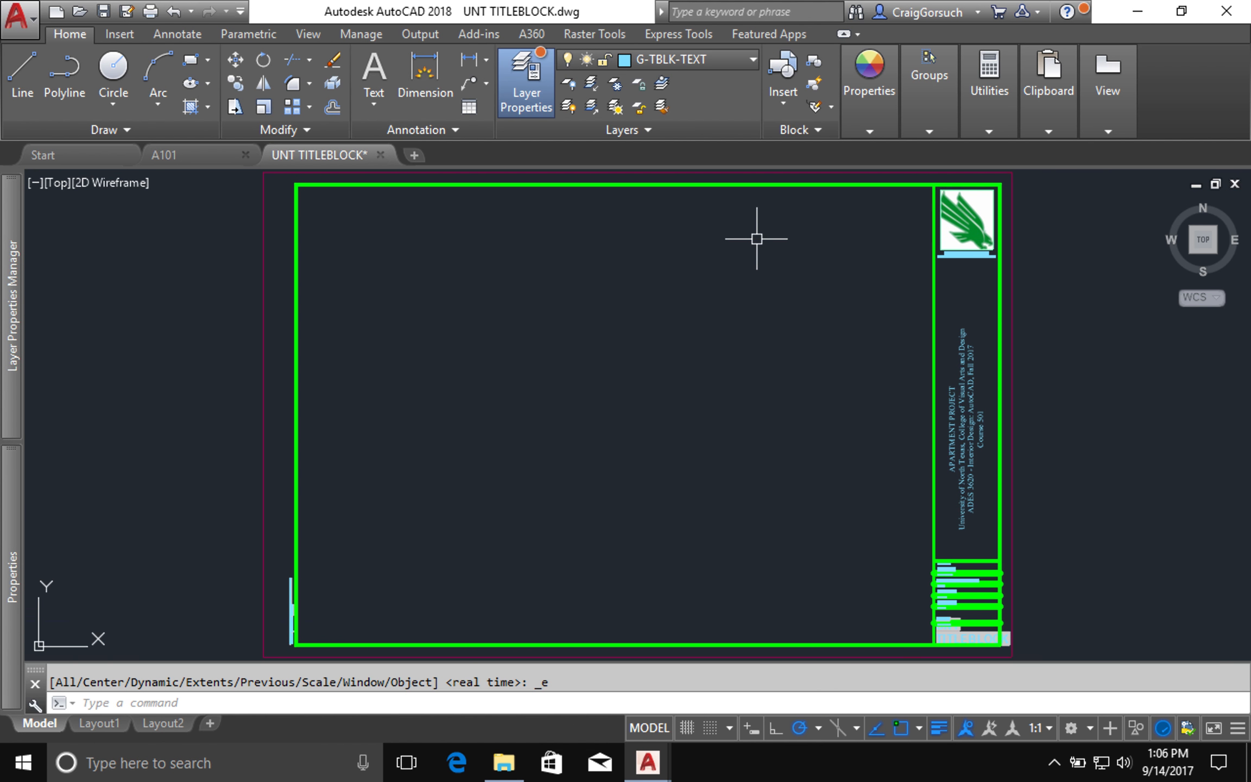
middle_drag(756, 238, 469, 201)
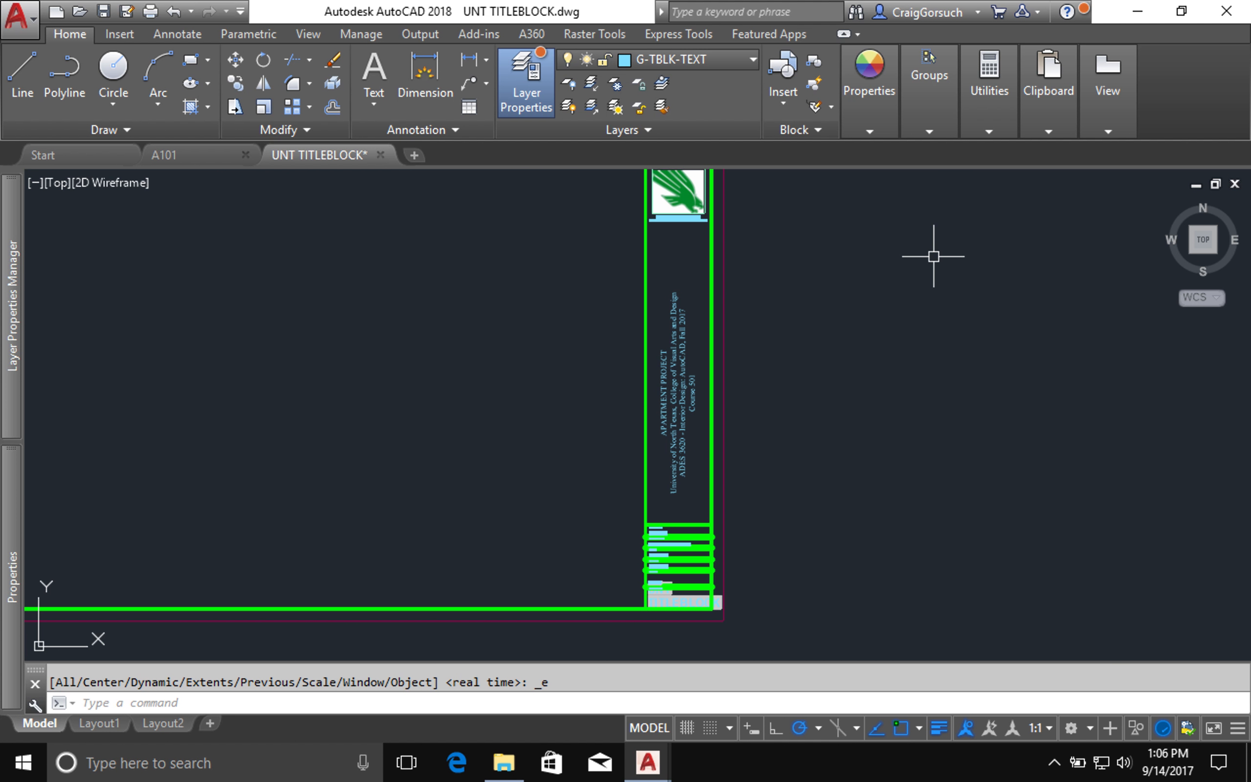
mouse_move(936, 257)
middle_down()
mouse_move(1014, 276)
mouse_move(1111, 329)
mouse_move(1113, 296)
middle_up()
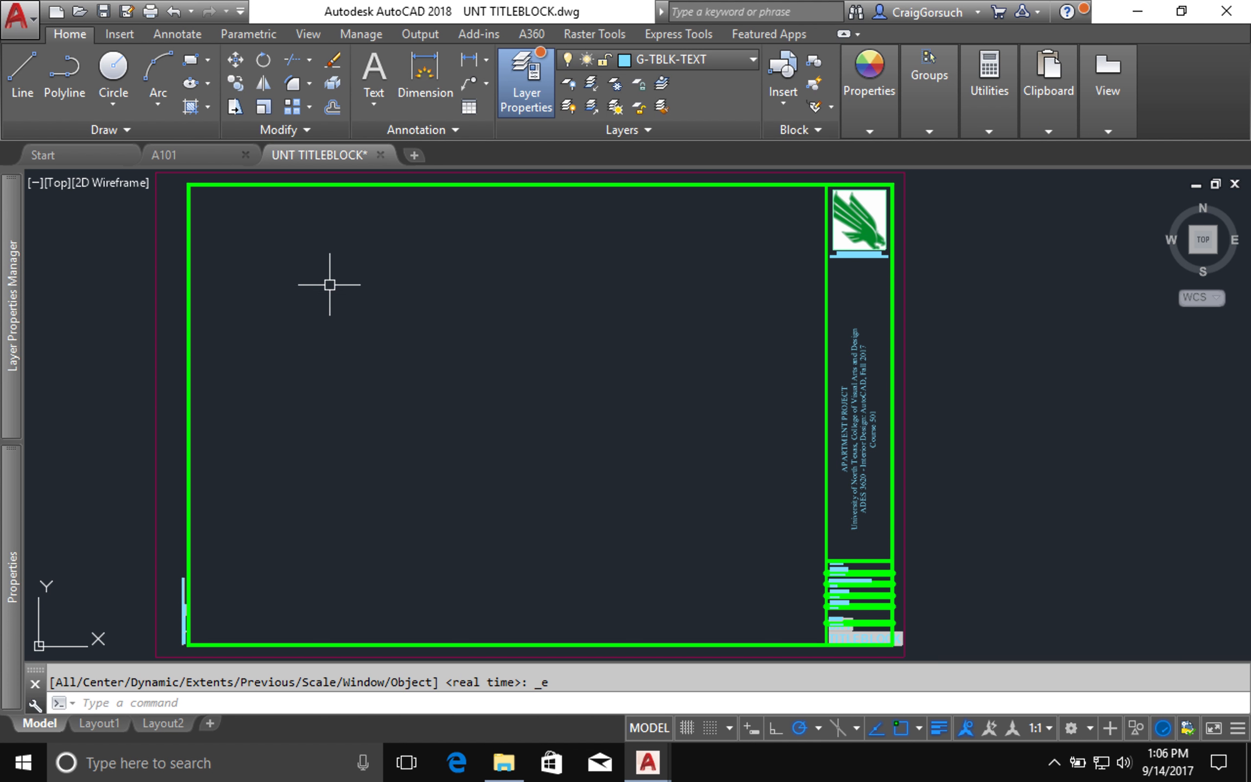
click(381, 155)
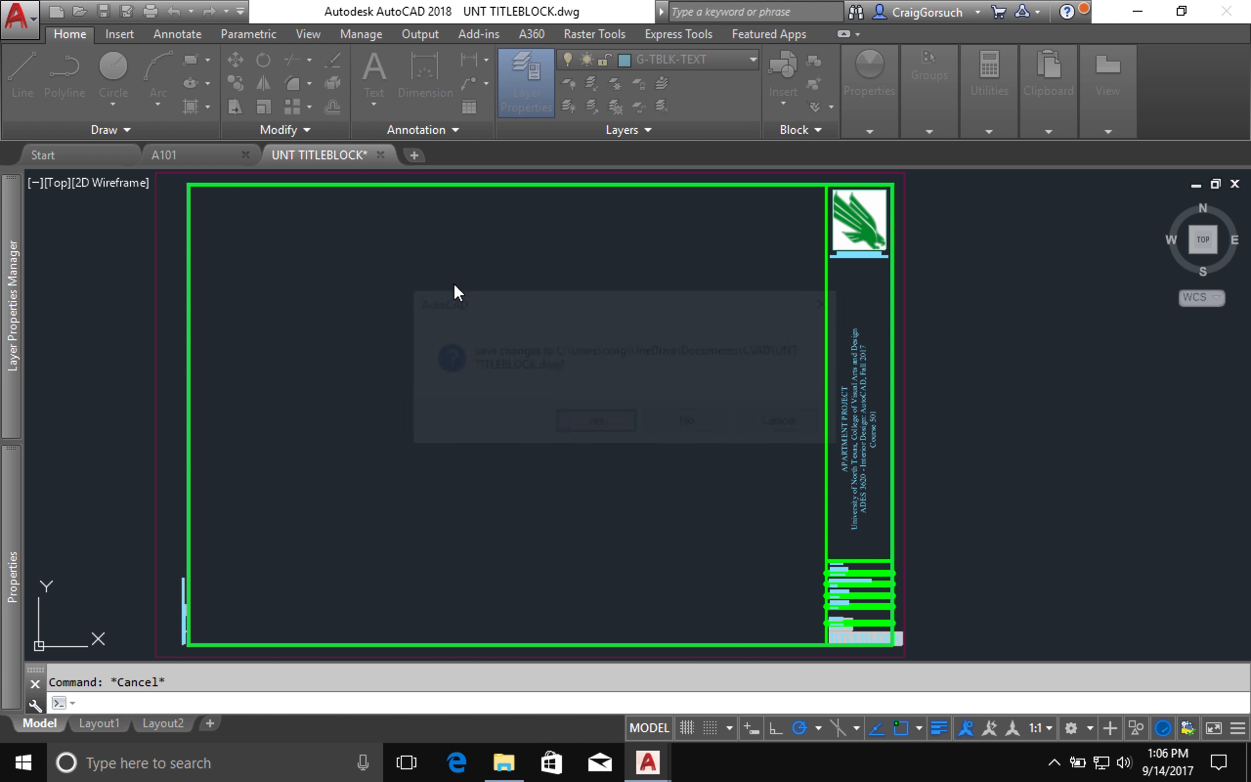
click(579, 421)
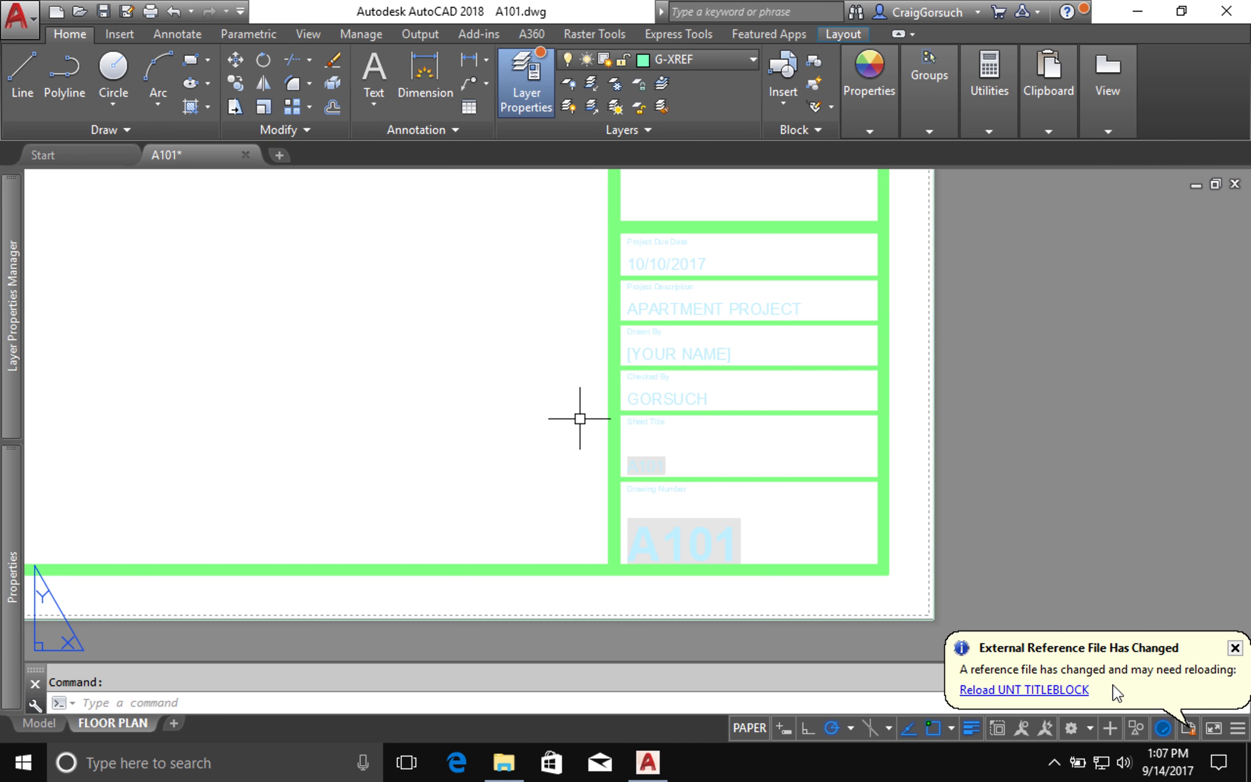
Reload the UNT TITLEBLOCK external reference in A101, check its updated fields and save the drawing with the whole sheet in view.
click(1058, 696)
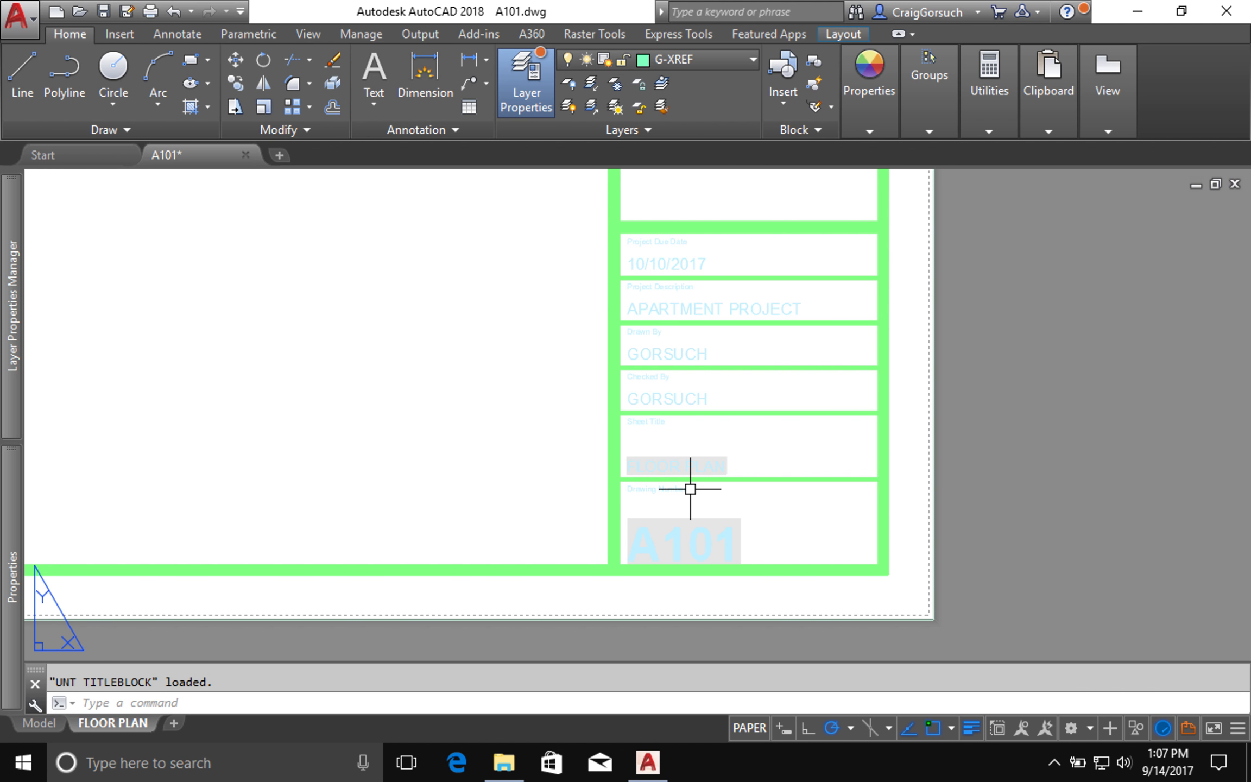
scroll(690, 489, up, 4)
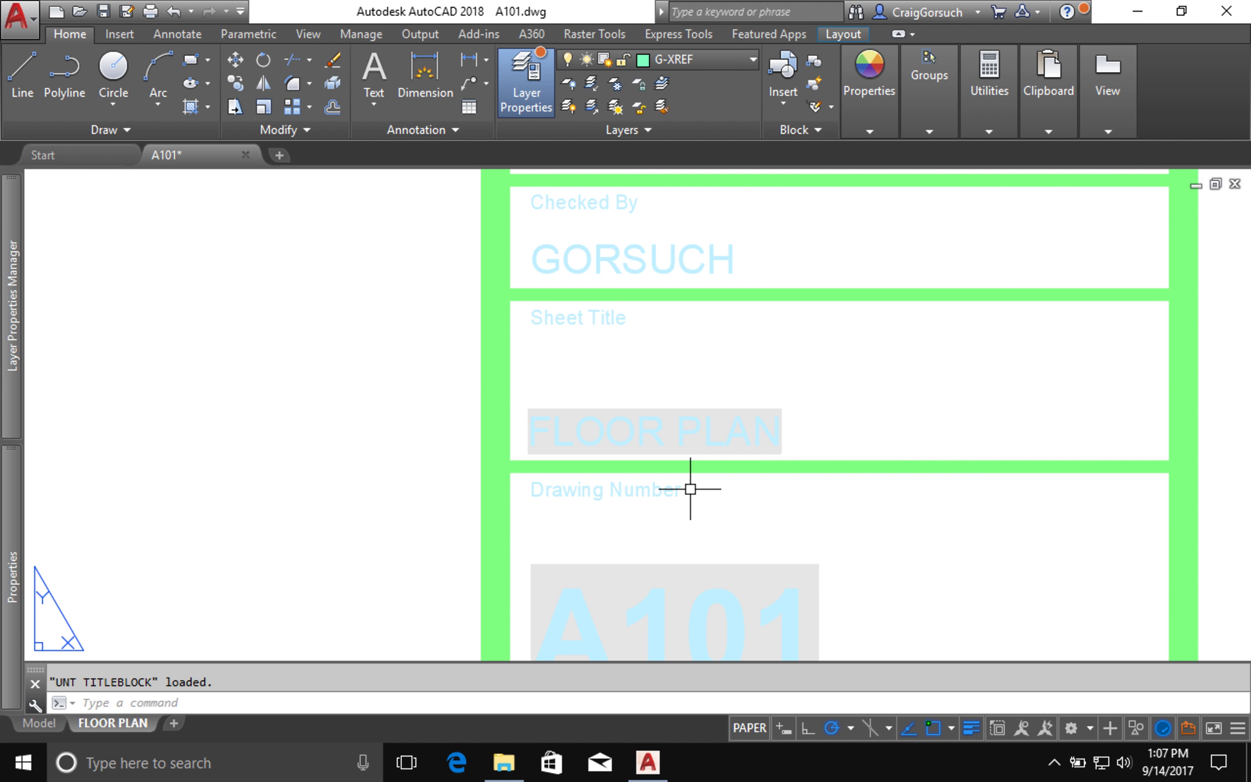
scroll(690, 489, down, 2)
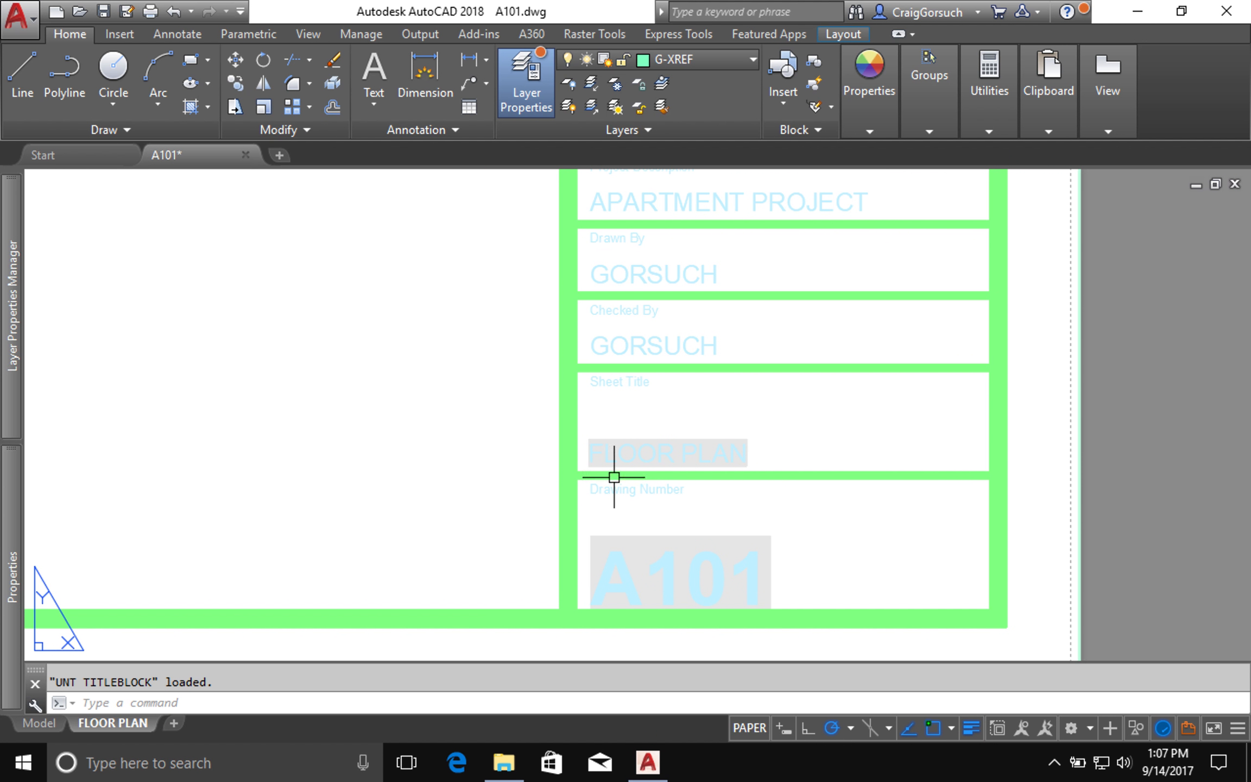
text(z)
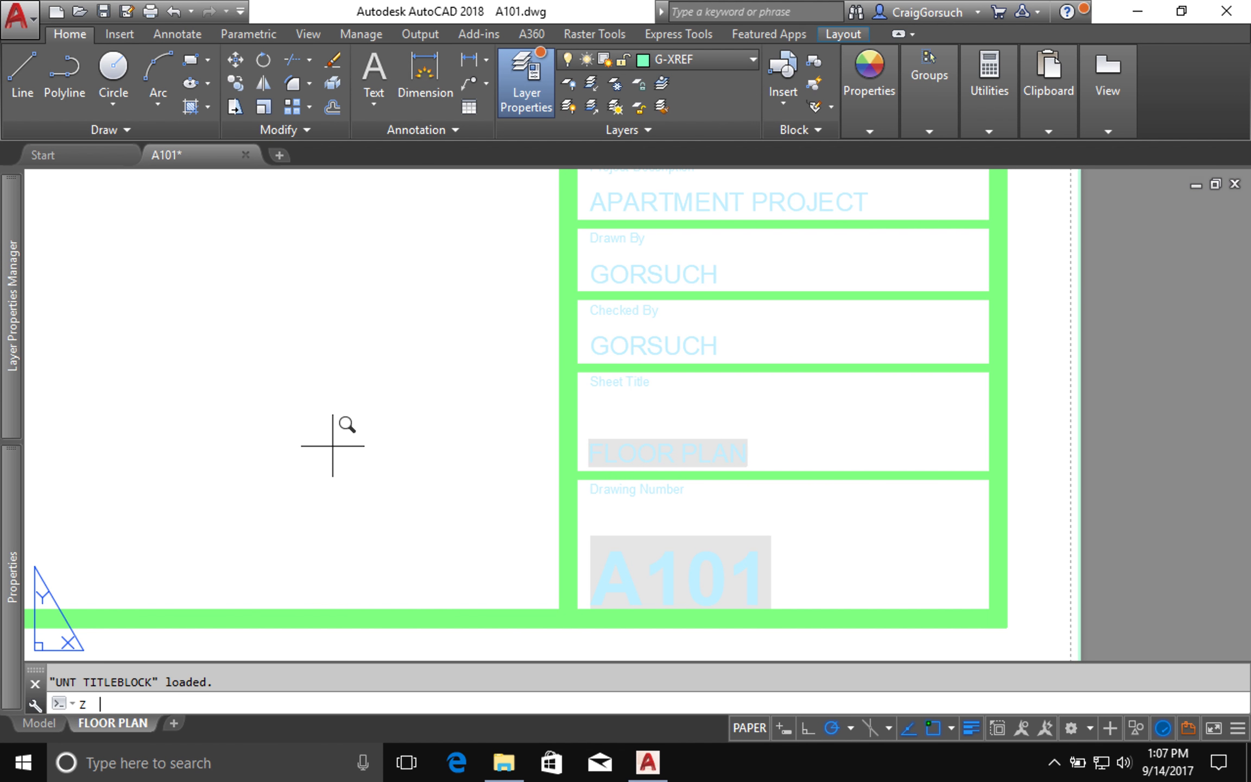
key(Return)
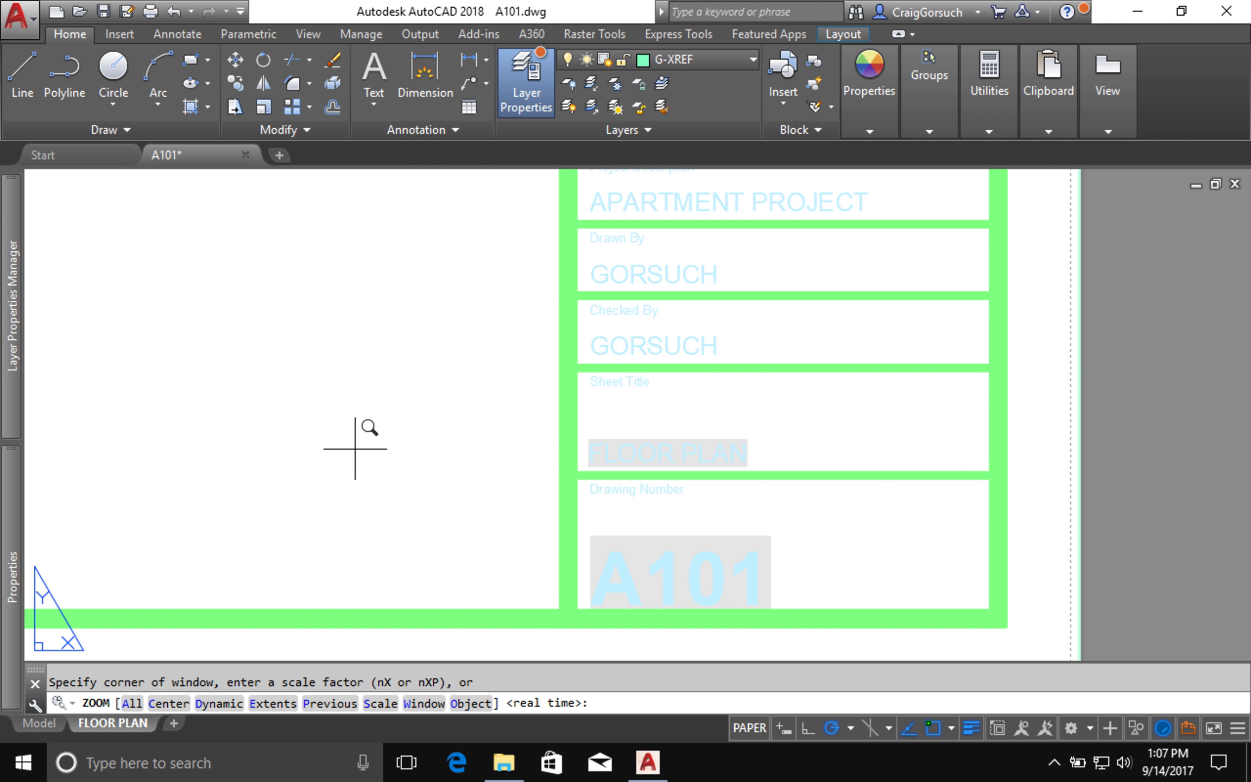
text(e)
key(Return)
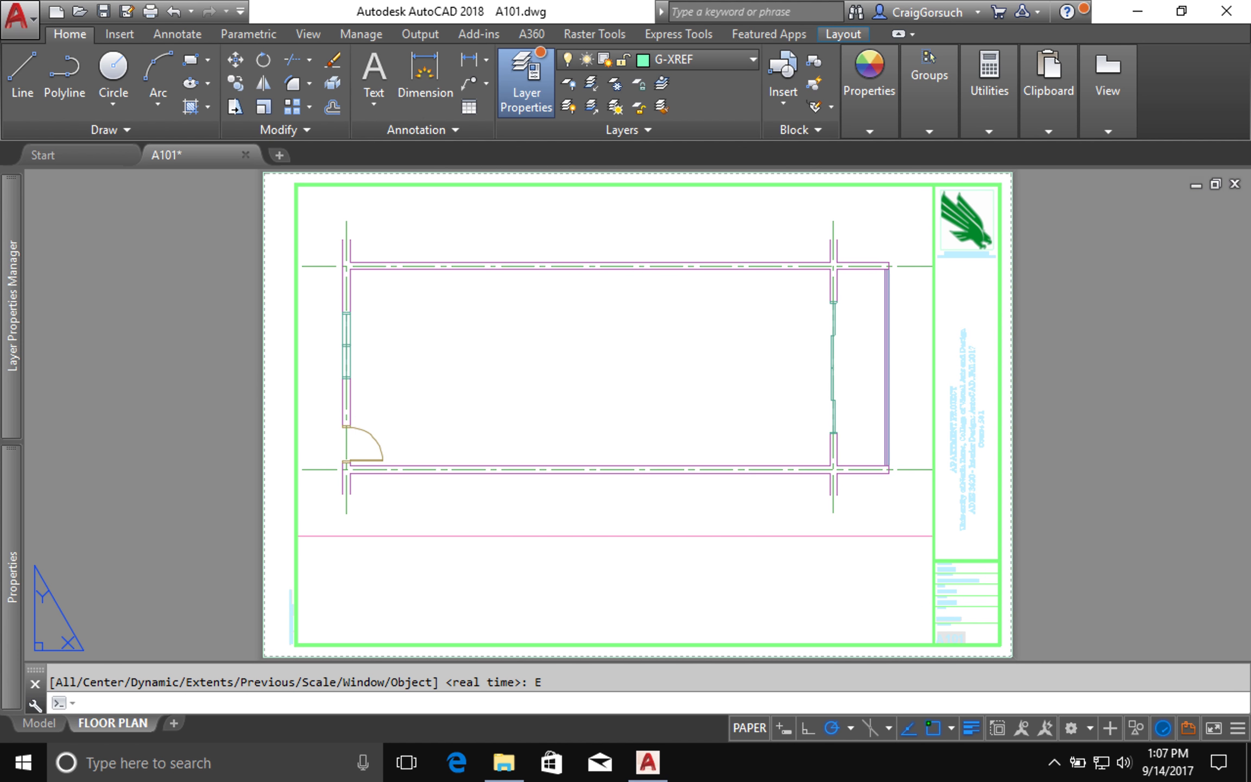
key(ctrl+s)
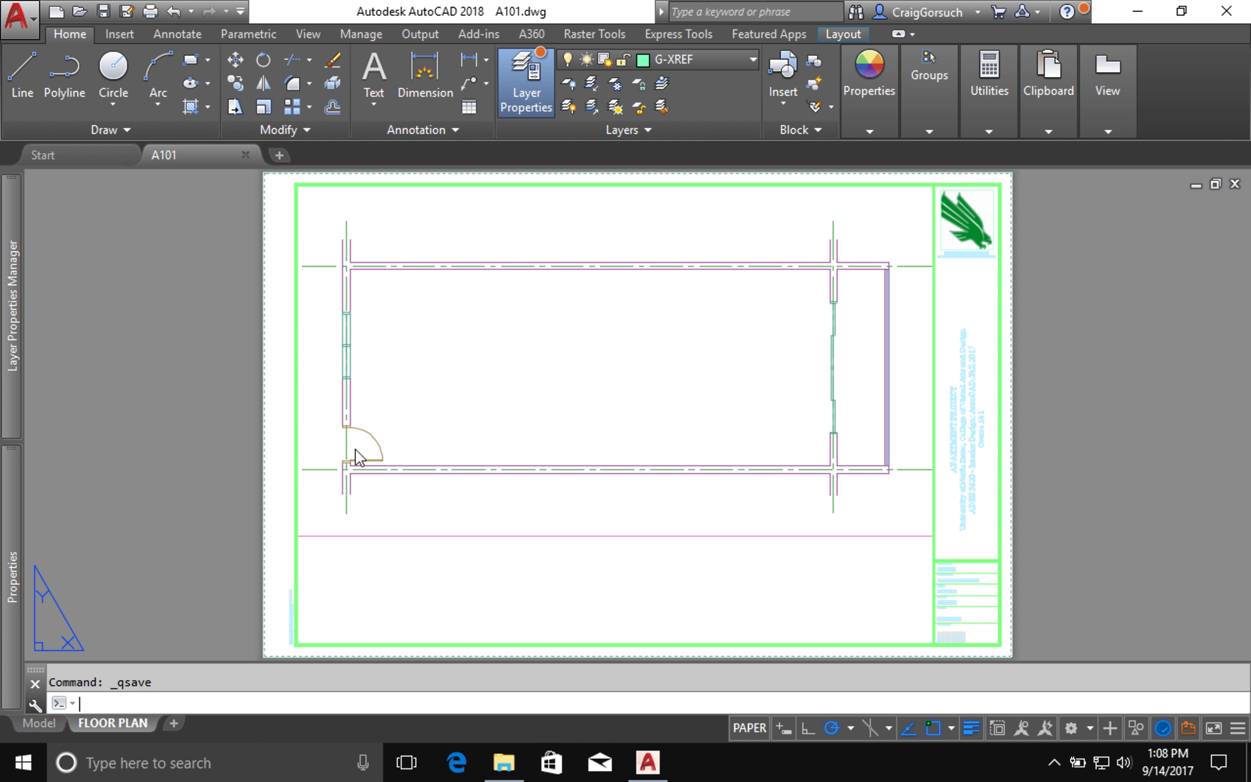
Plot the FLOOR PLAN layout to PDF as A101-FLOOR PLAN.pdf in the Documents folder.
key(ctrl+p)
click(150, 11)
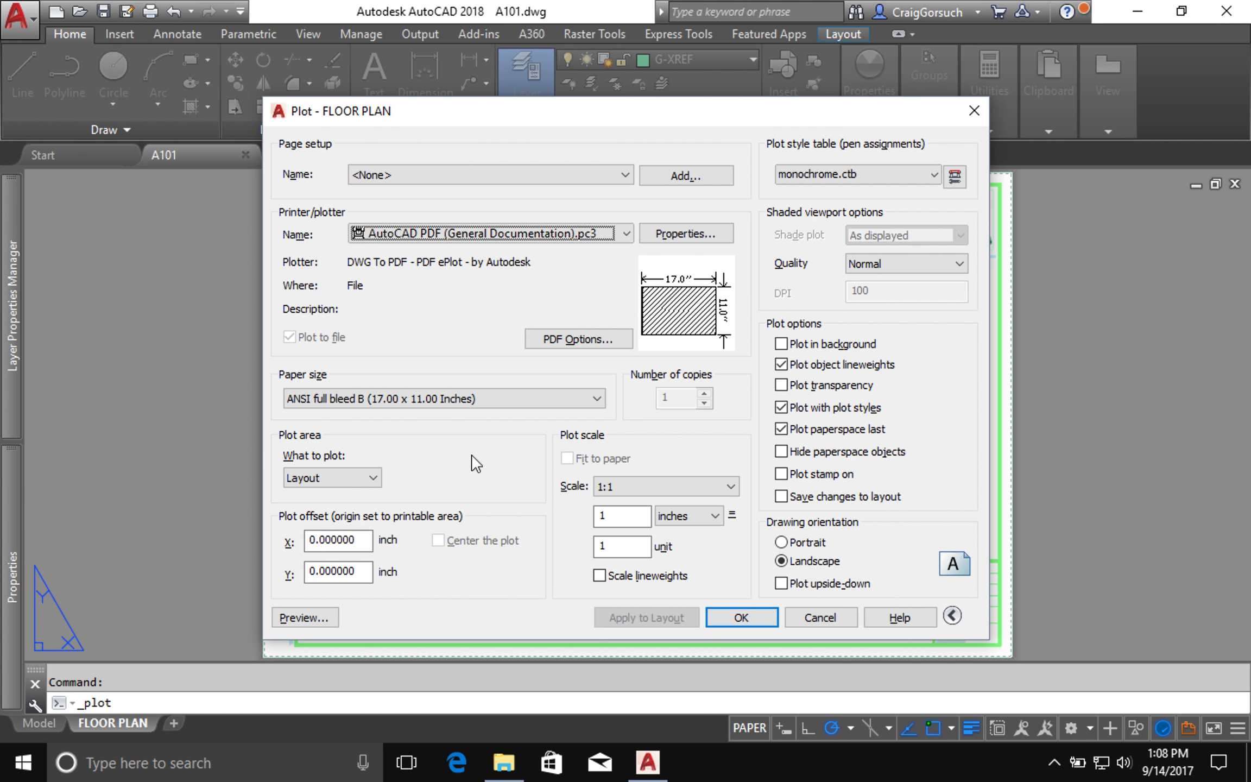
click(739, 613)
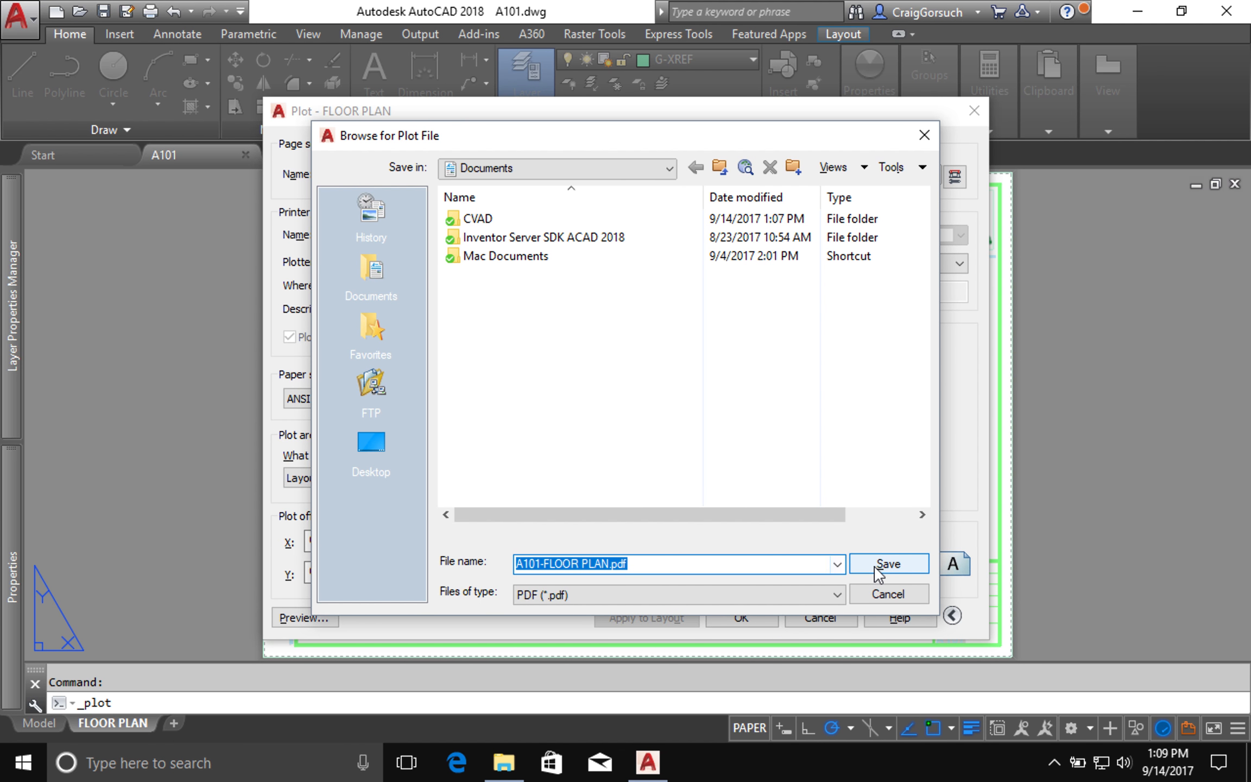
click(888, 564)
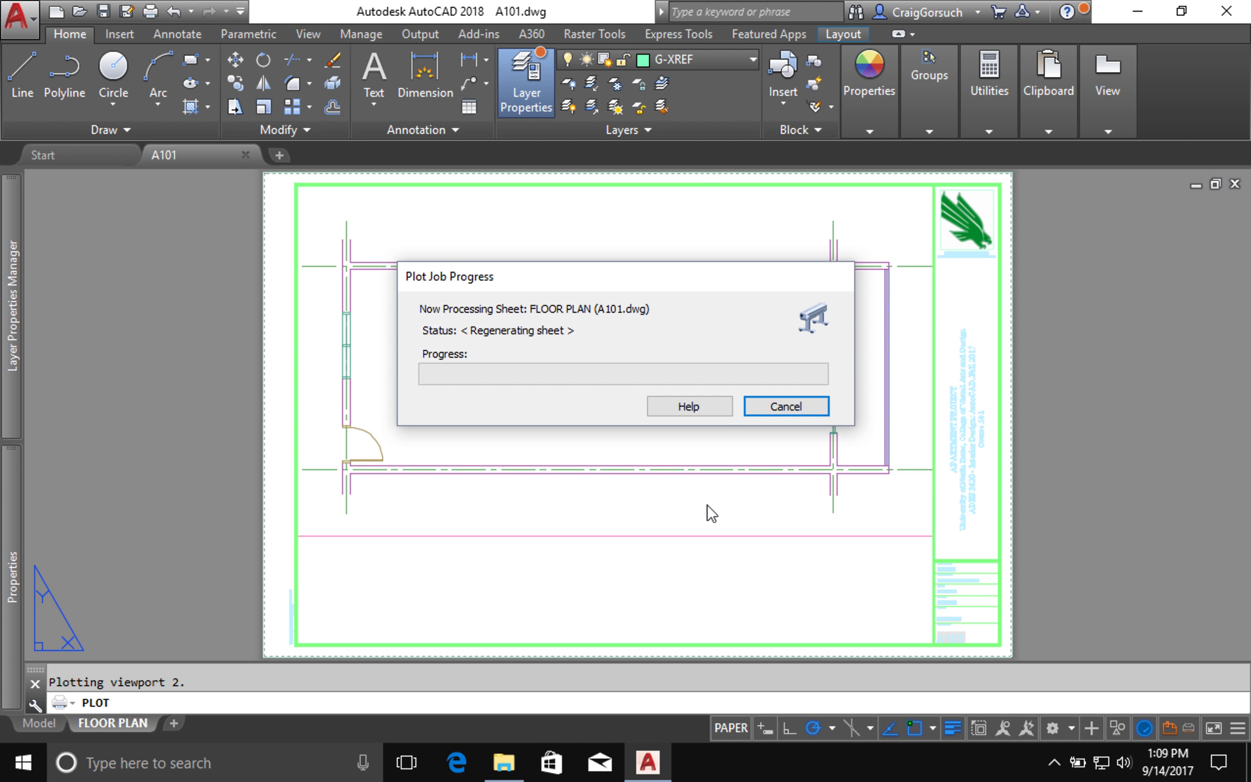
Examine the door, wall and centerline linework in the plotted A101-FLOOR PLAN.pdf and close the PDF.
mouse_move(504, 762)
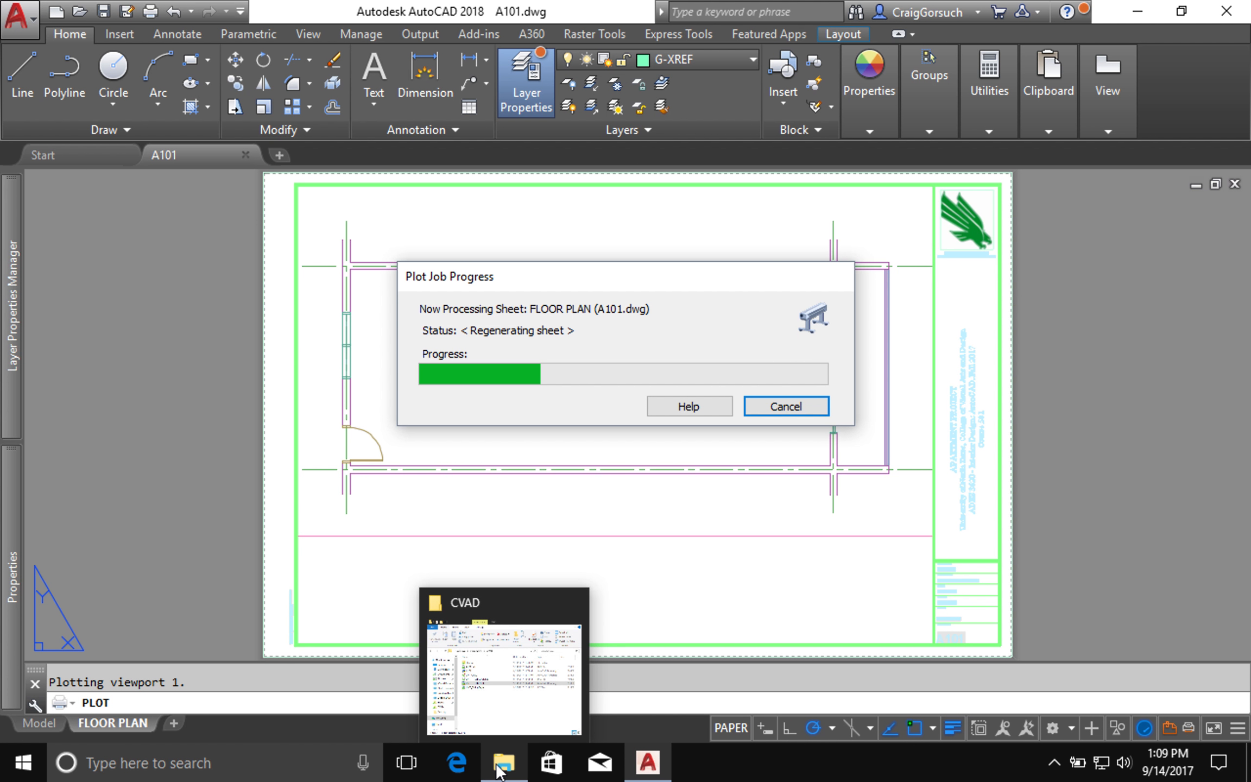
click(557, 700)
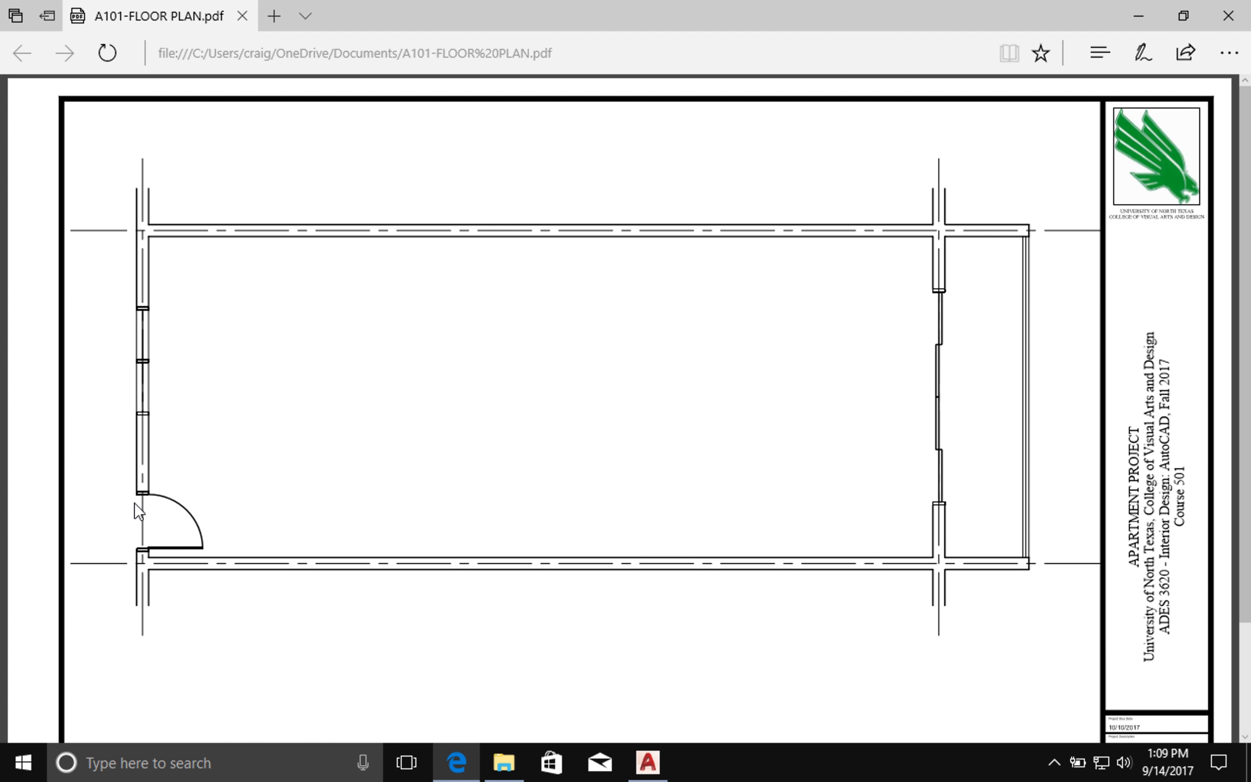
ctrl+scroll(542, 251, up, 1)
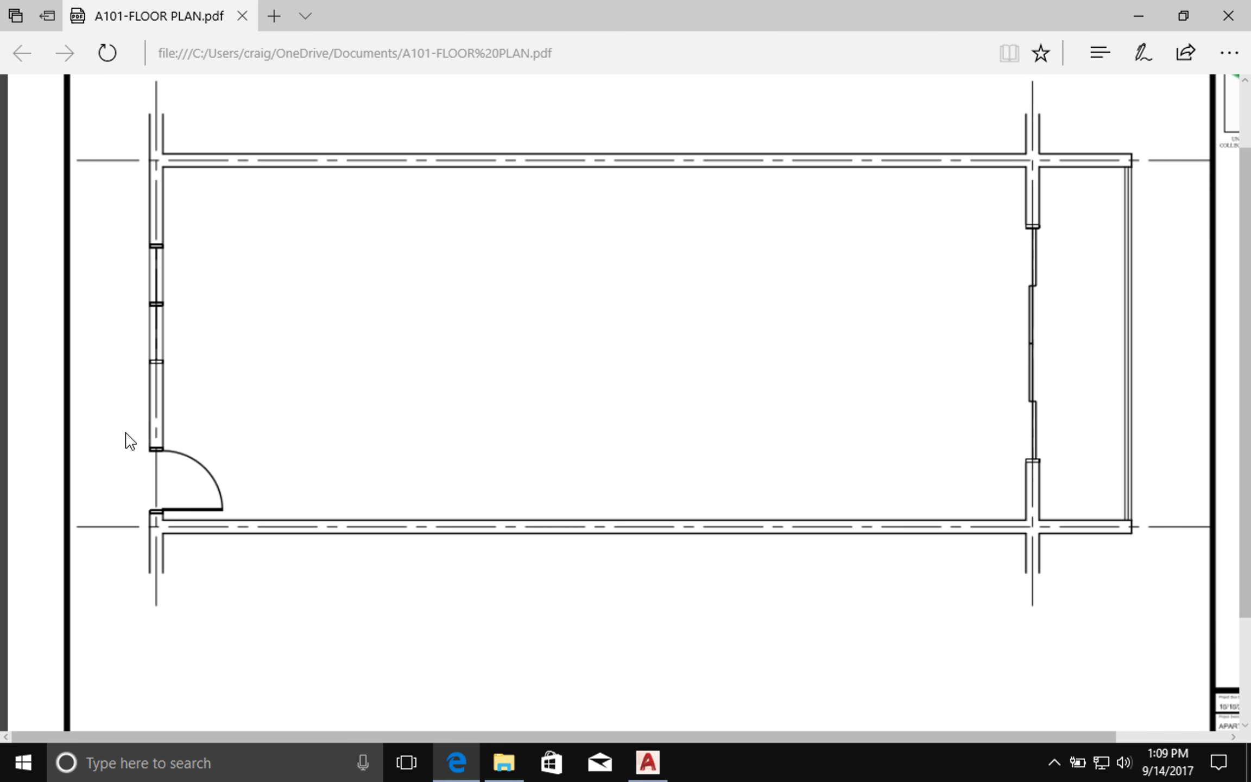
ctrl+scroll(130, 440, down, 5)
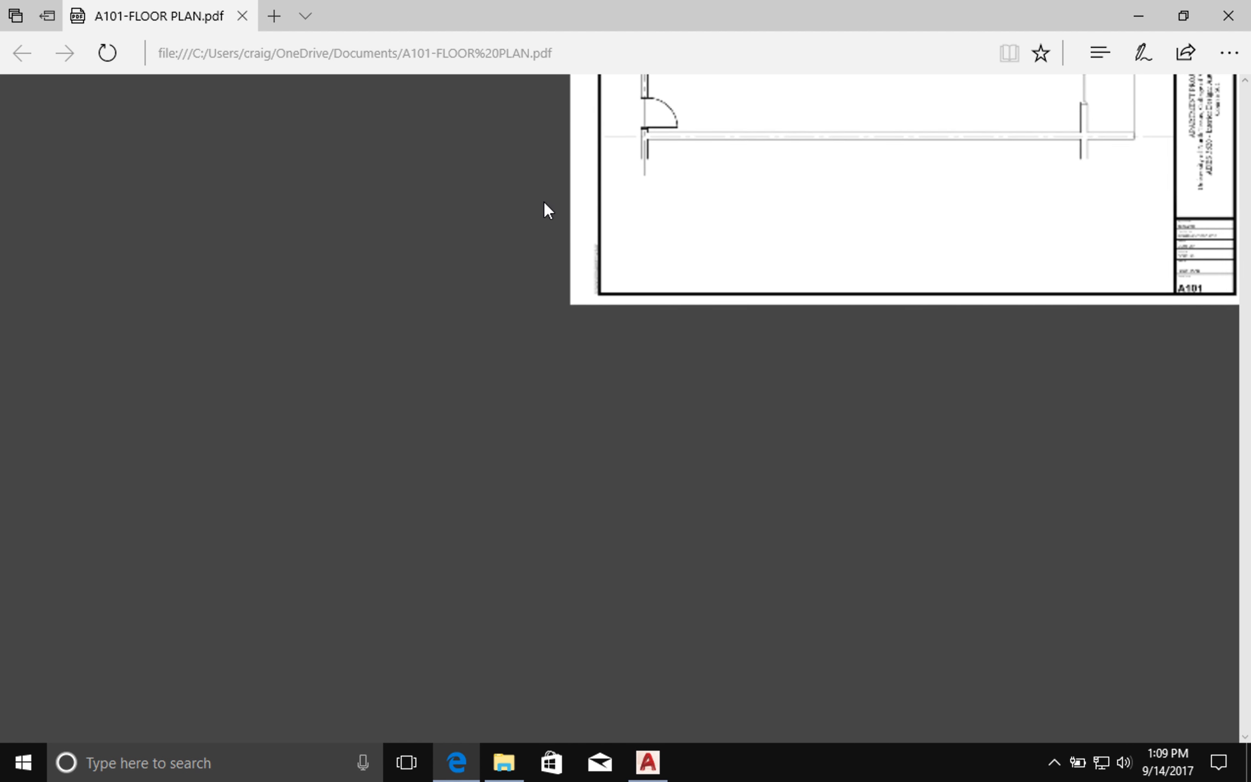
ctrl+scroll(545, 206, up, 6)
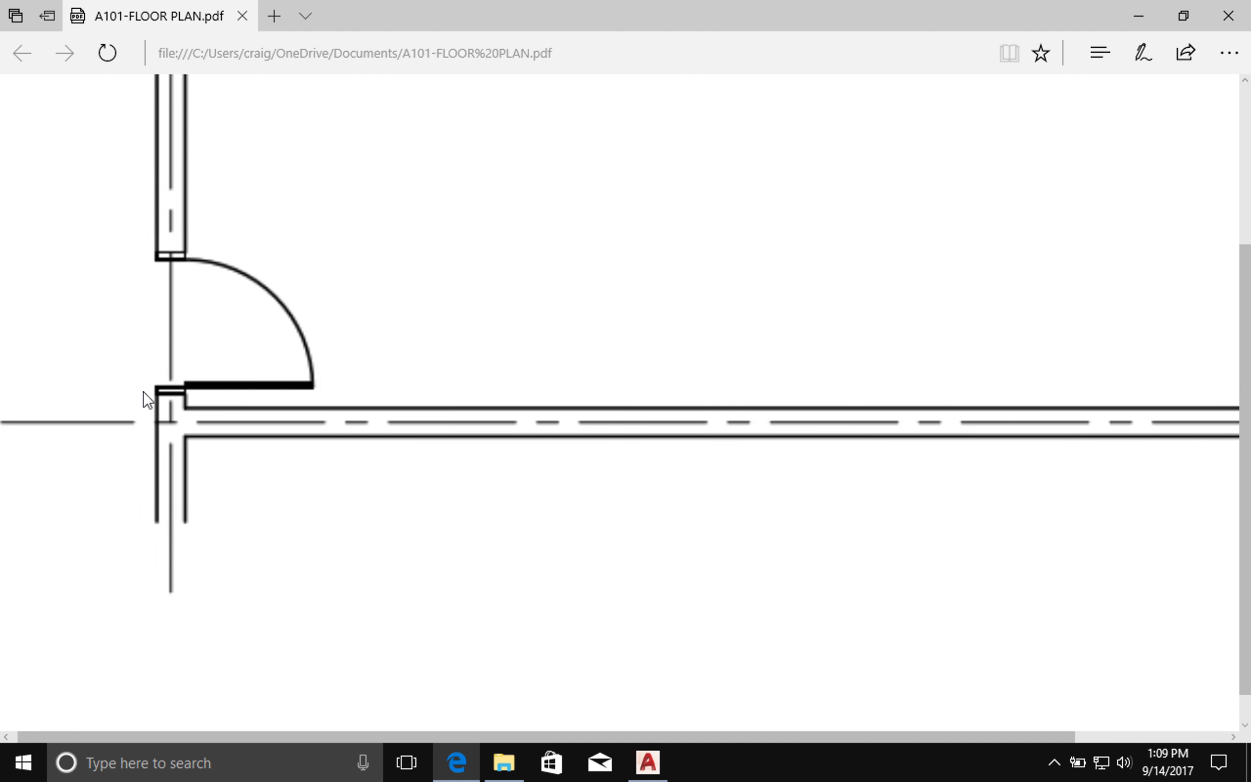
ctrl+scroll(147, 400, up, 1)
ctrl+scroll(147, 400, up, 2)
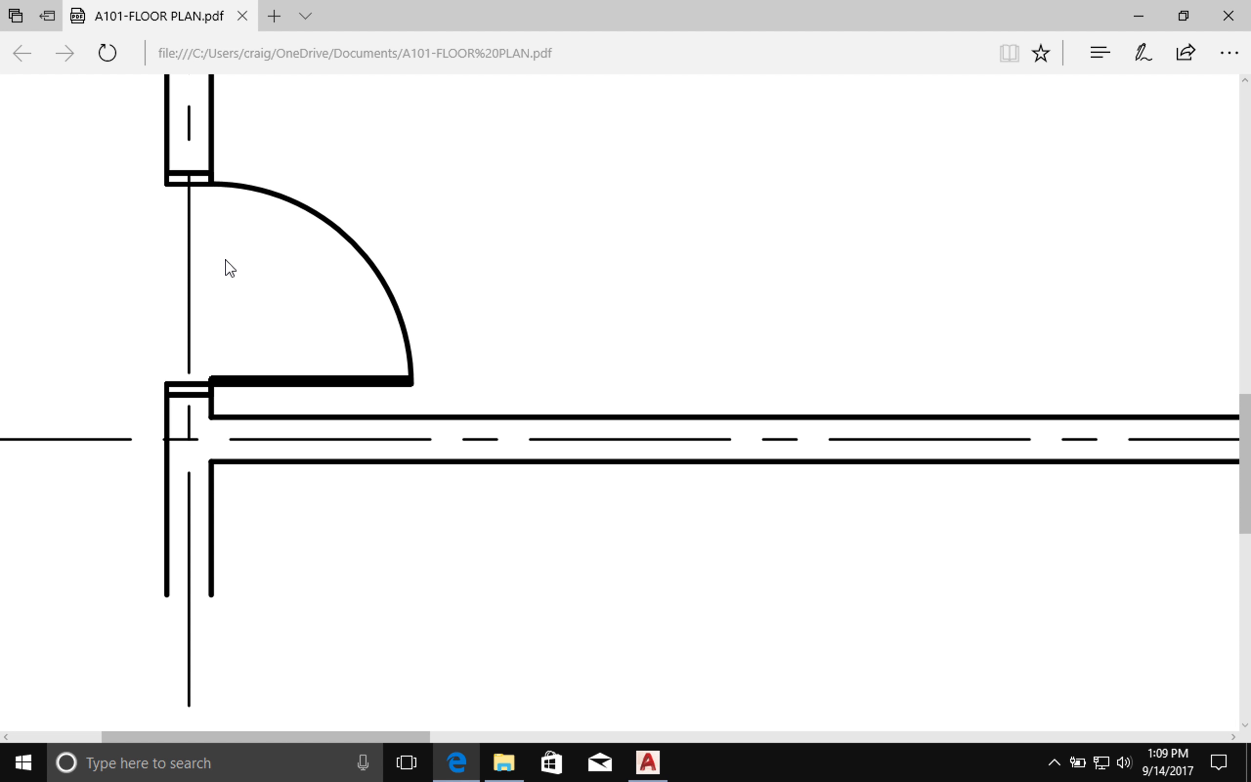
ctrl+scroll(229, 267, down, 2)
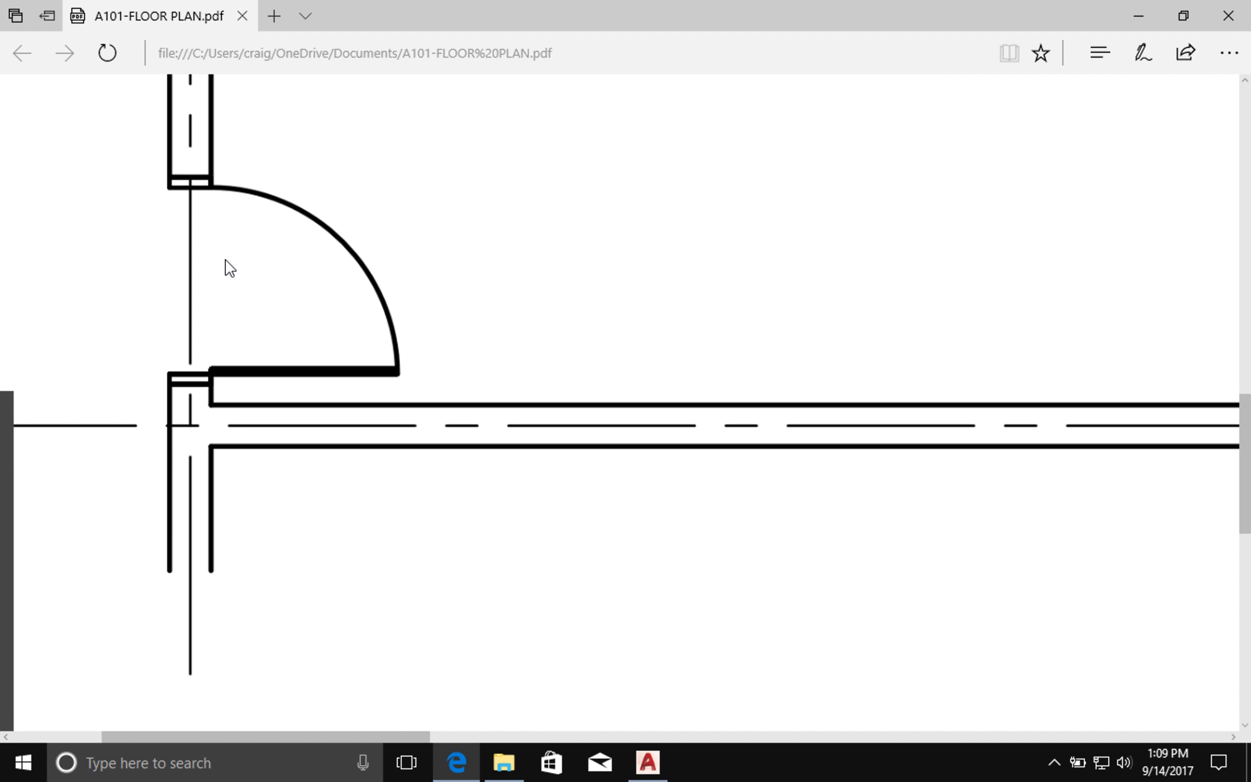
ctrl+scroll(230, 268, down, 1)
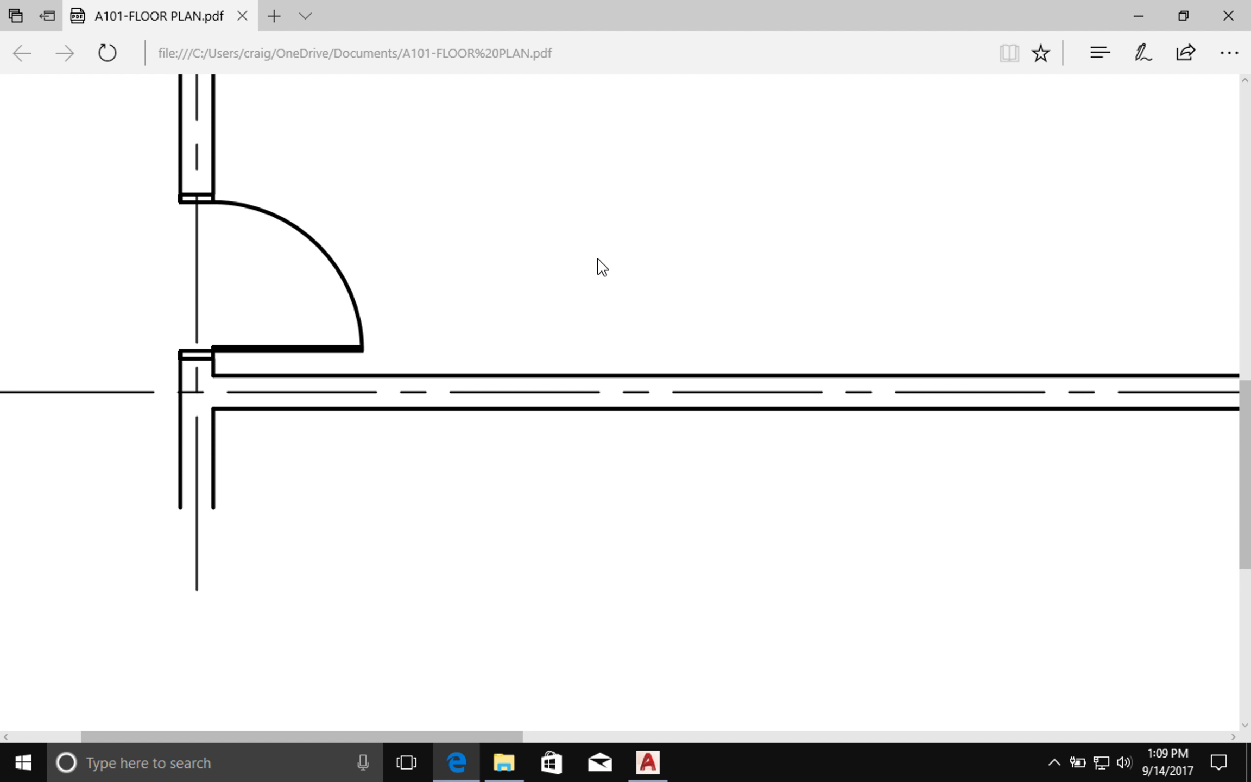
click(1229, 16)
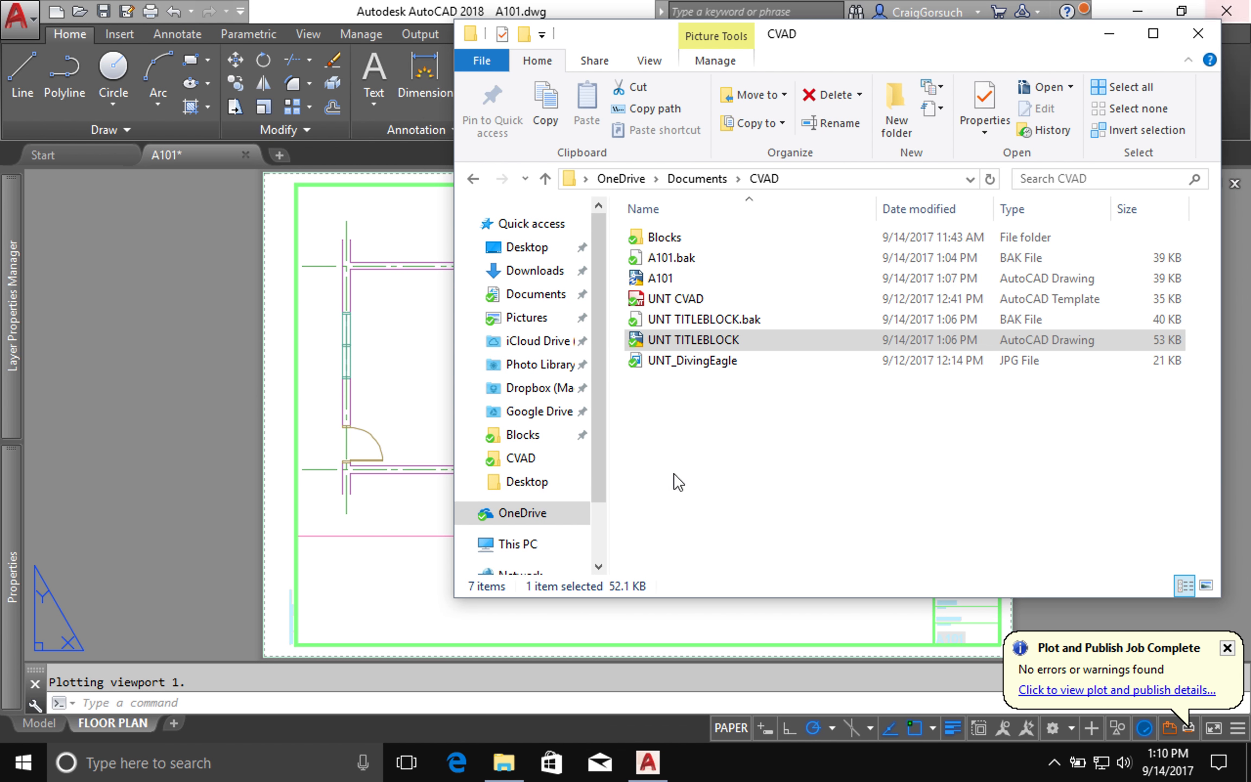
Delete the backup files A101.bak and UNT TITLEBLOCK.bak from the CVAD folder in File Explorer.
click(768, 326)
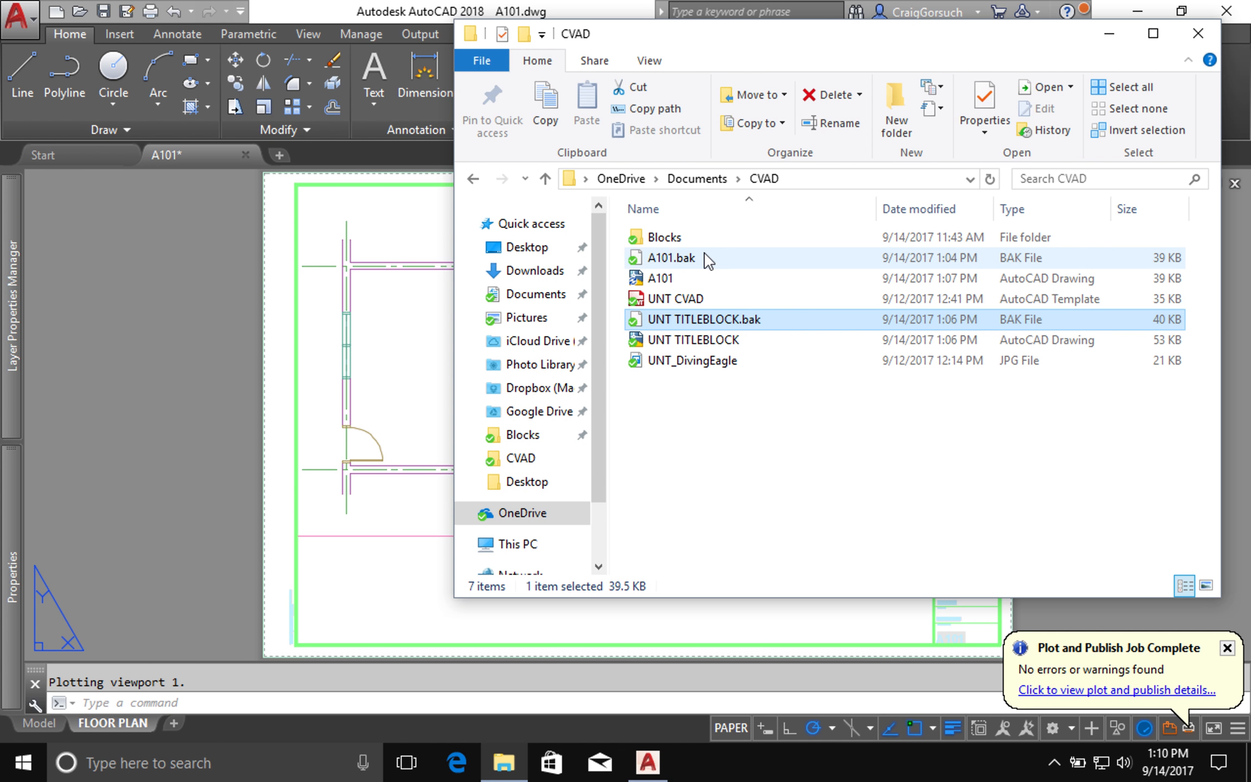
ctrl+click(705, 259)
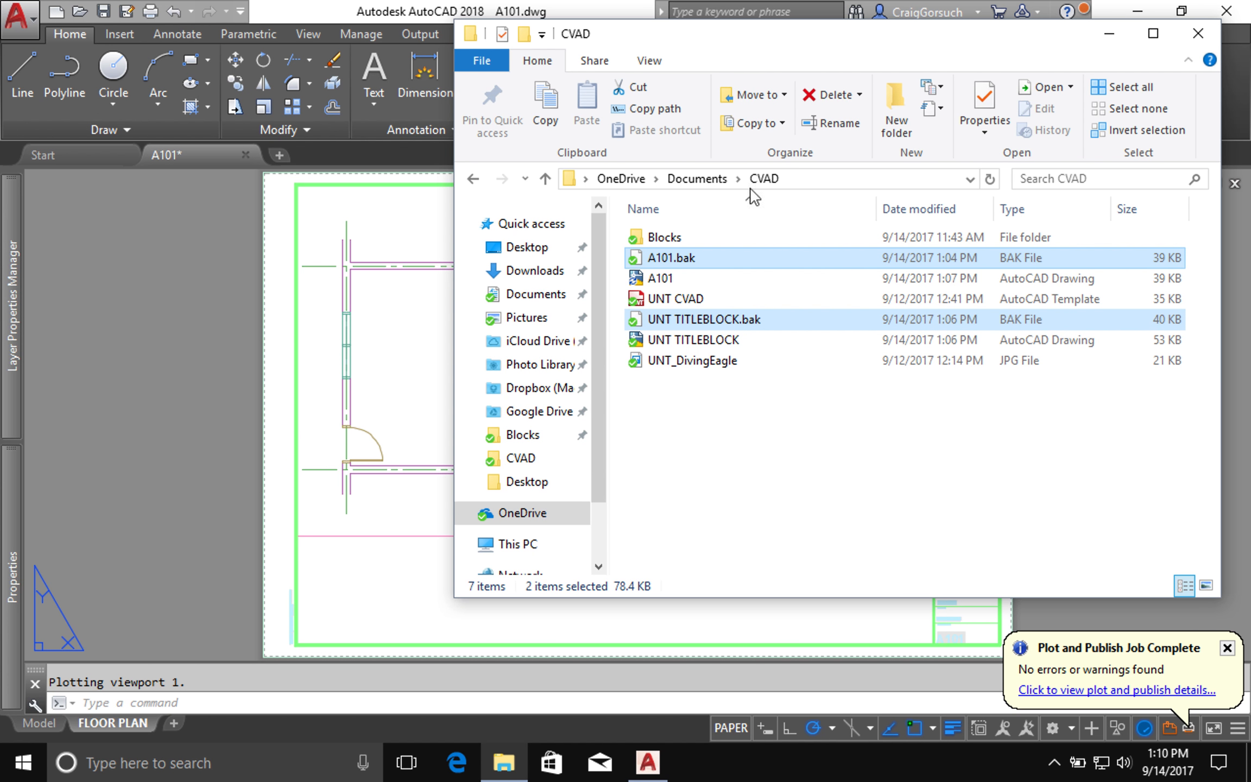
click(836, 95)
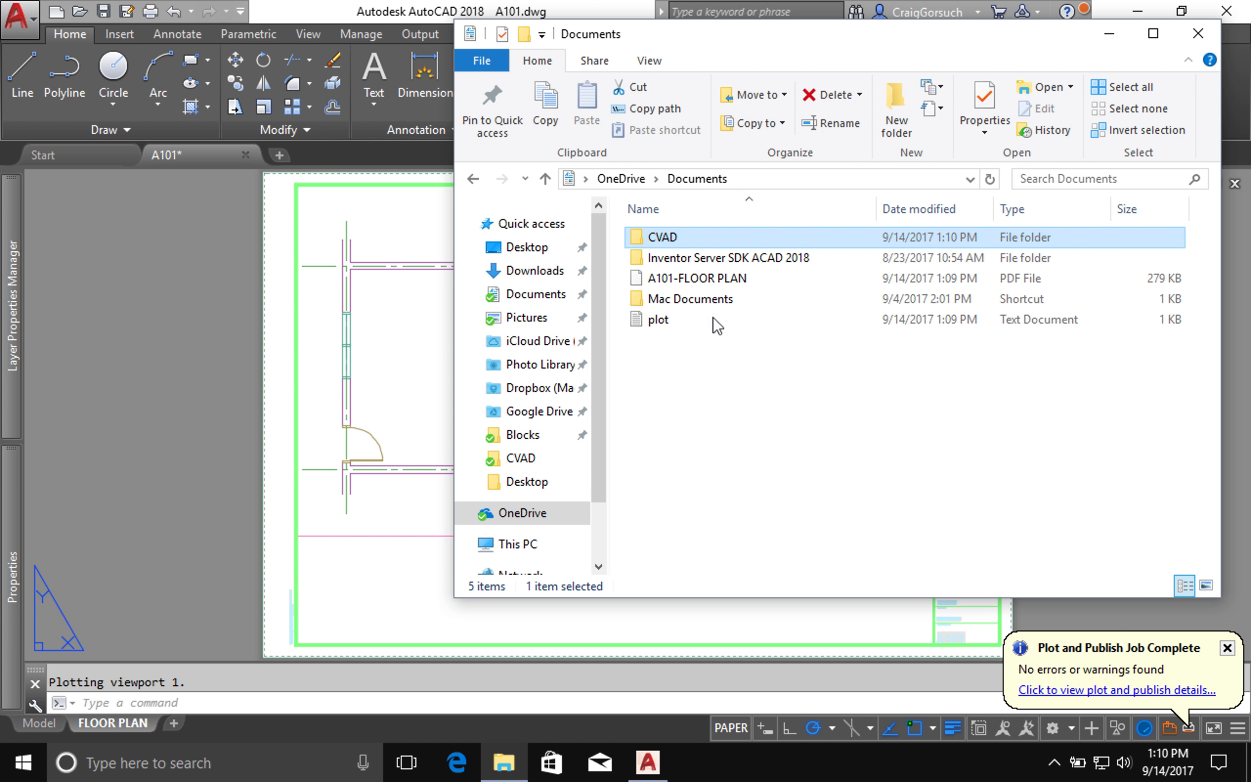
Locate the A101-FLOOR PLAN PDF in the Documents folder, and switch back to AutoCAD to save A101.
click(703, 280)
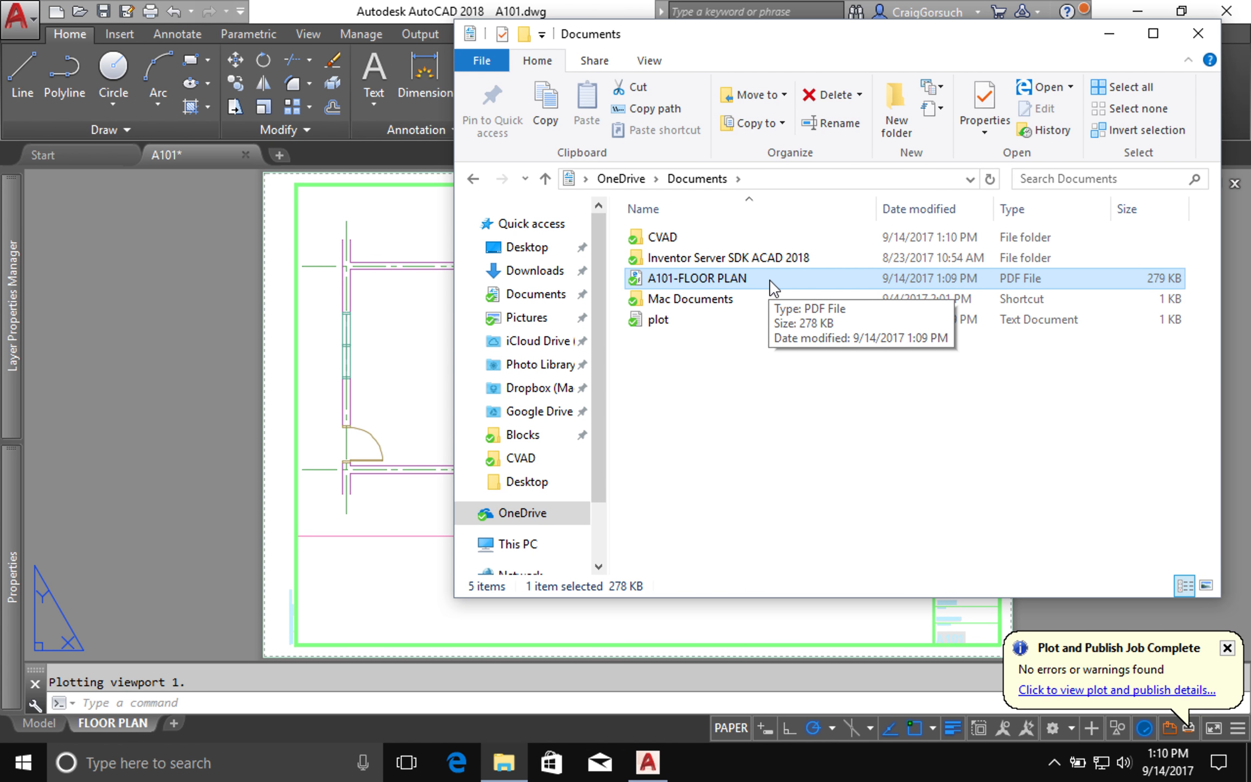
click(380, 340)
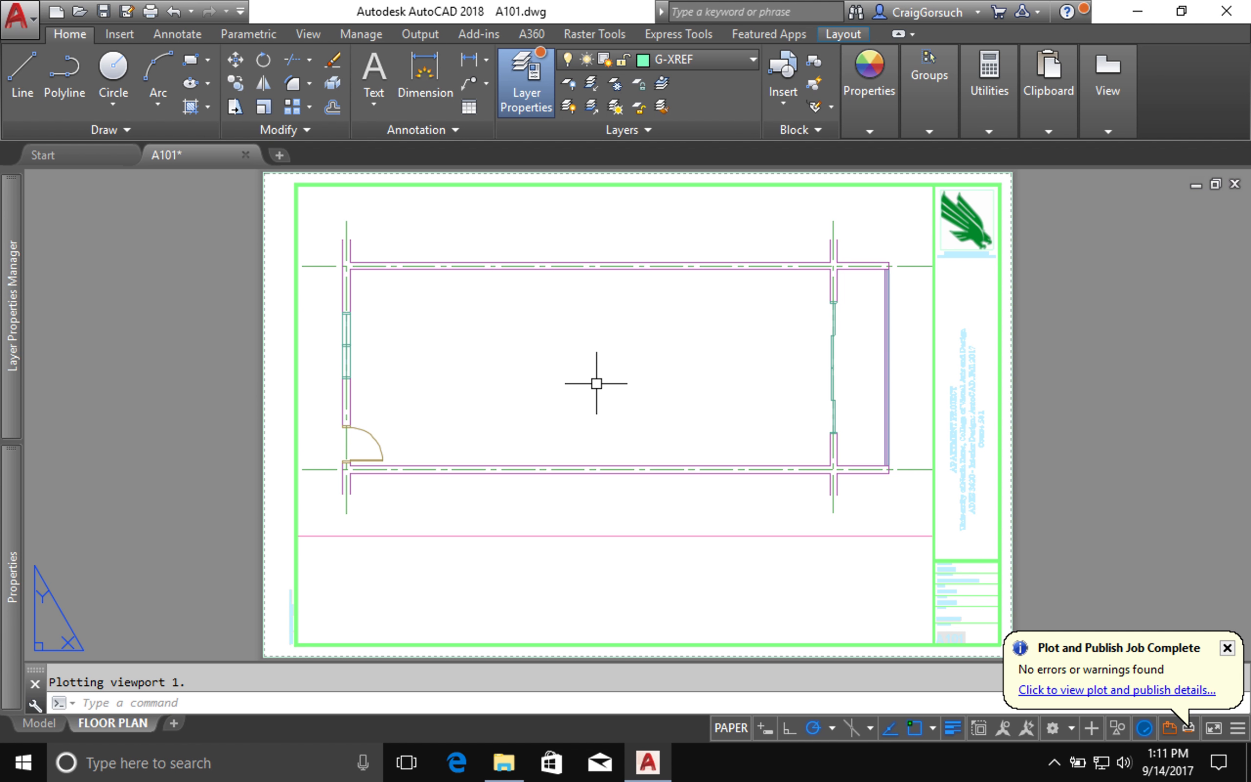
key(ctrl+s)
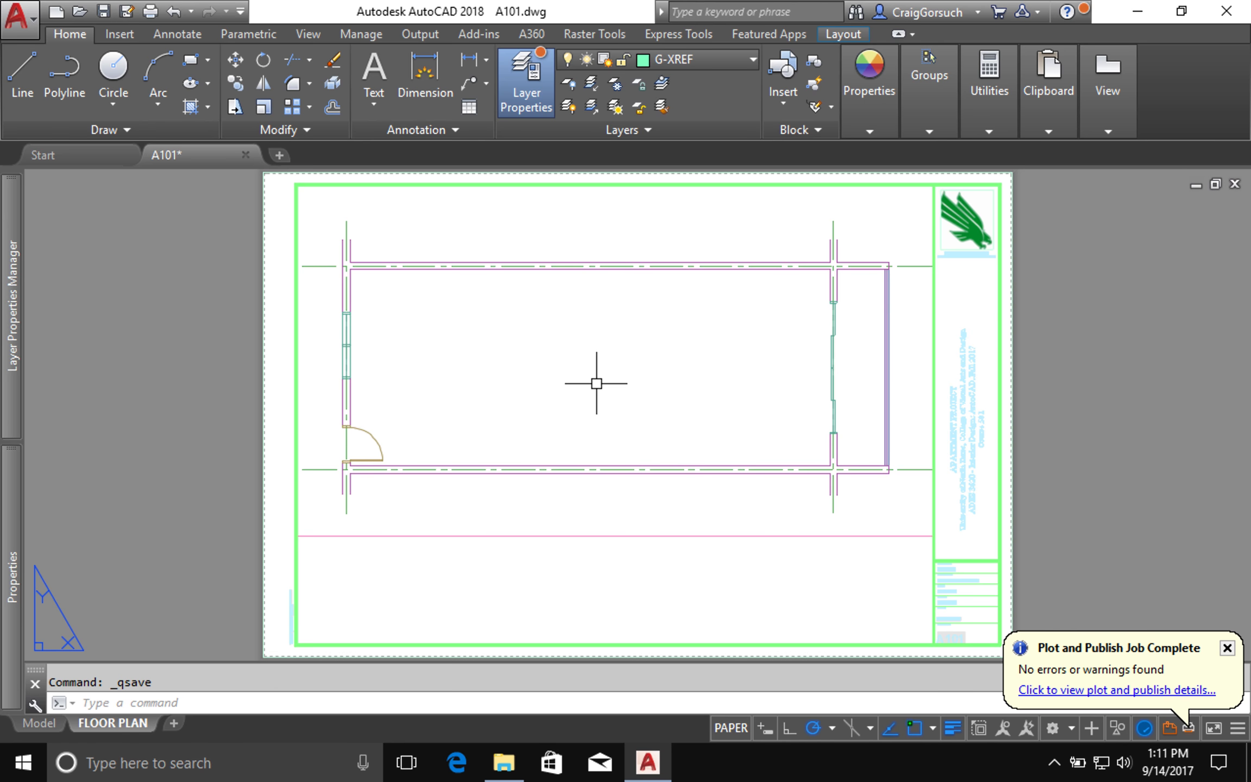